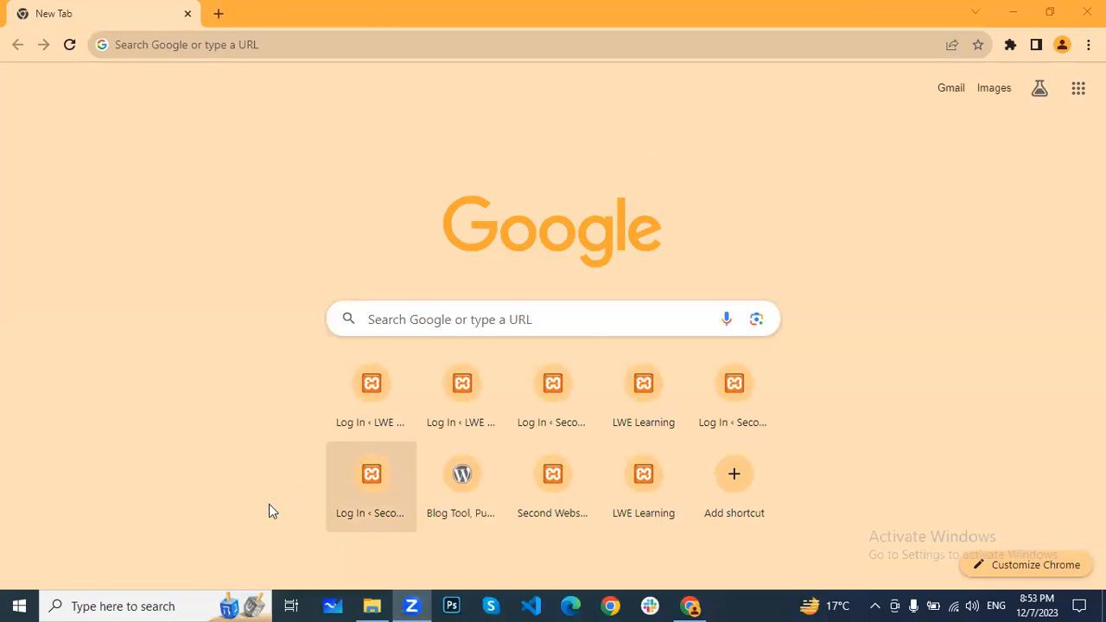
Launch the XAMPP Control Panel, start the Apache and MySQL modules, and minimize its window
left_click(160, 594)
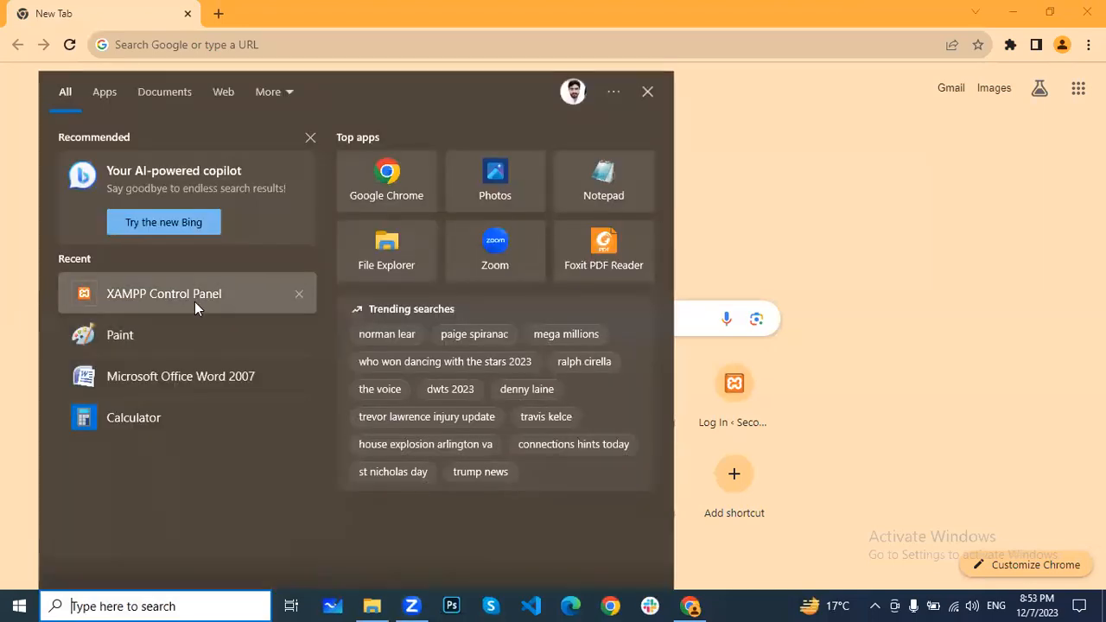
left_click(196, 294)
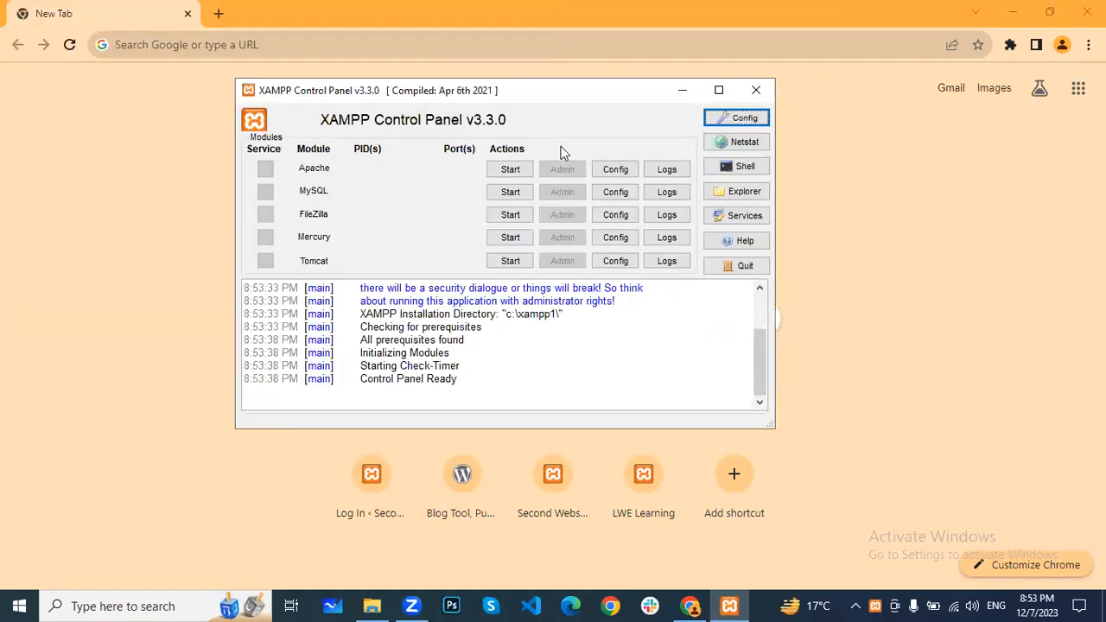
left_click(519, 170)
left_click(520, 192)
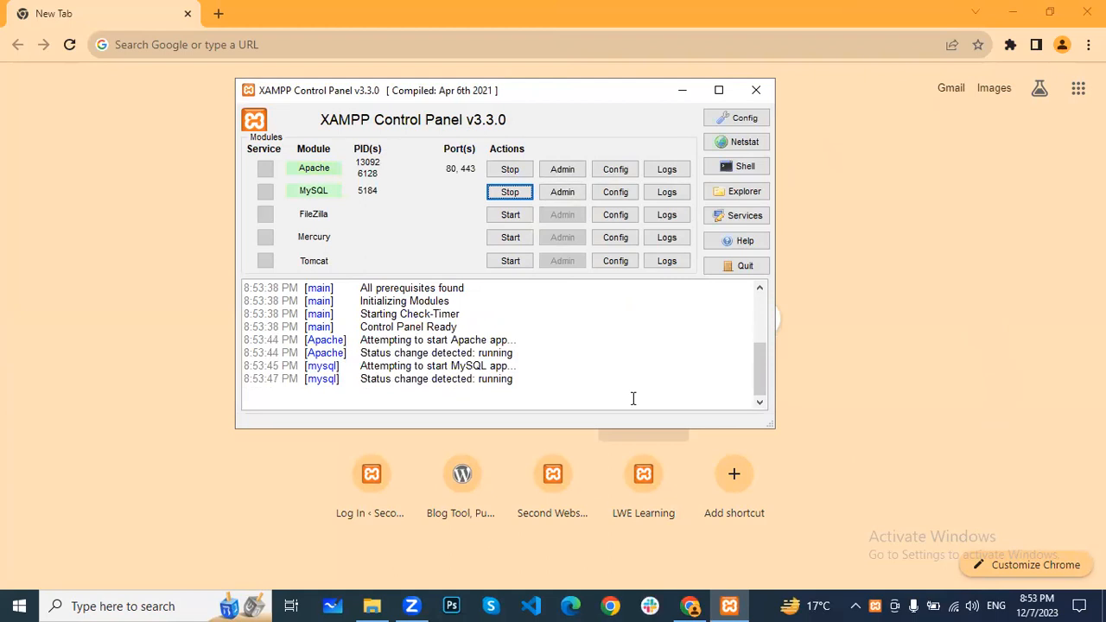
left_click(683, 94)
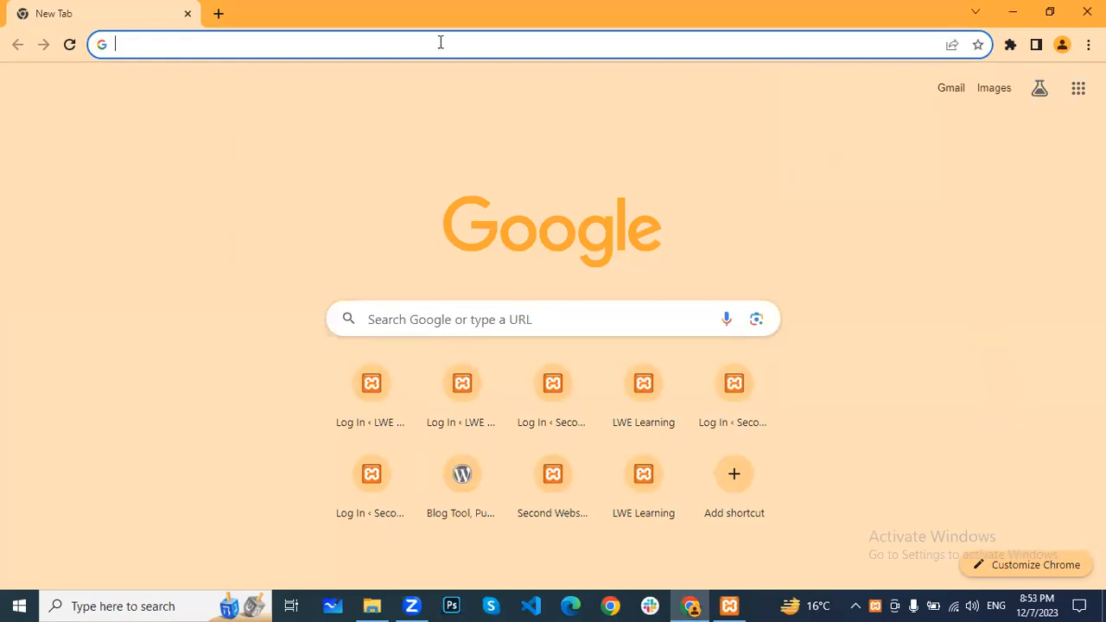
Open the local WordPress site at localhost/secondweb in the browser
type("loa")
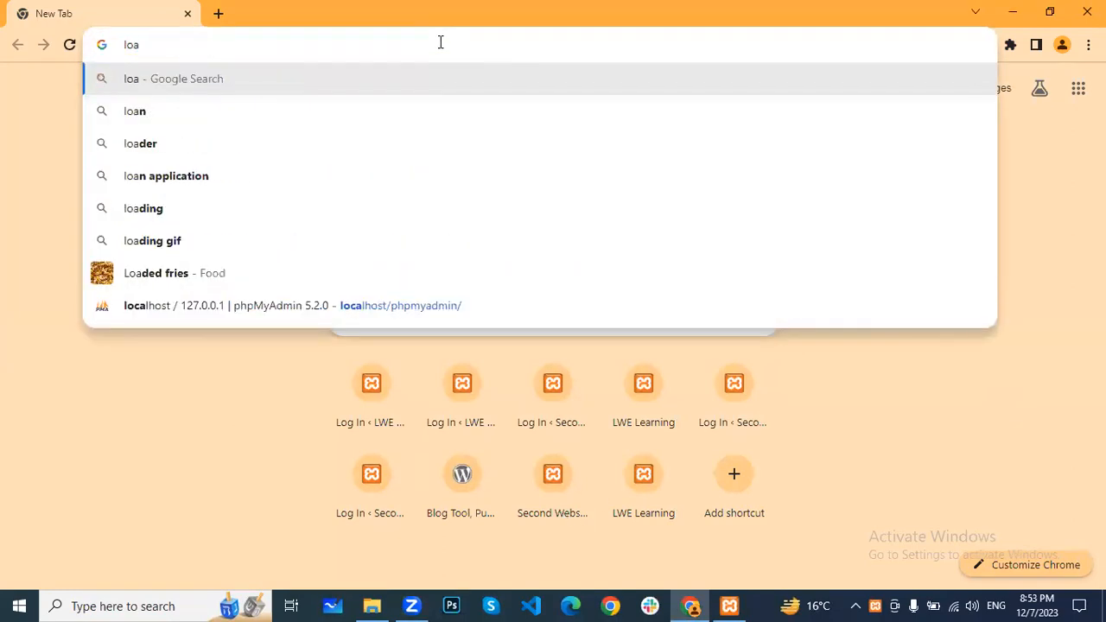
key("BackSpace")
type("ca")
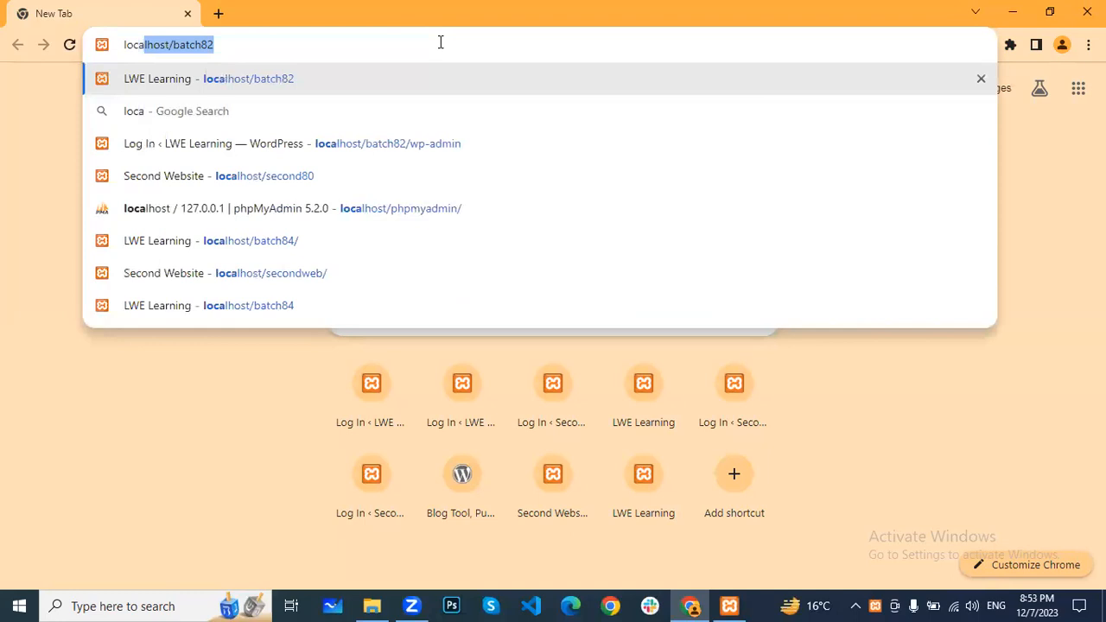
key("Right")
key("BackSpace")
key("BackSpace")
key("BackSpace")
key("BackSpace")
key("BackSpace")
key("BackSpace")
key("BackSpace")
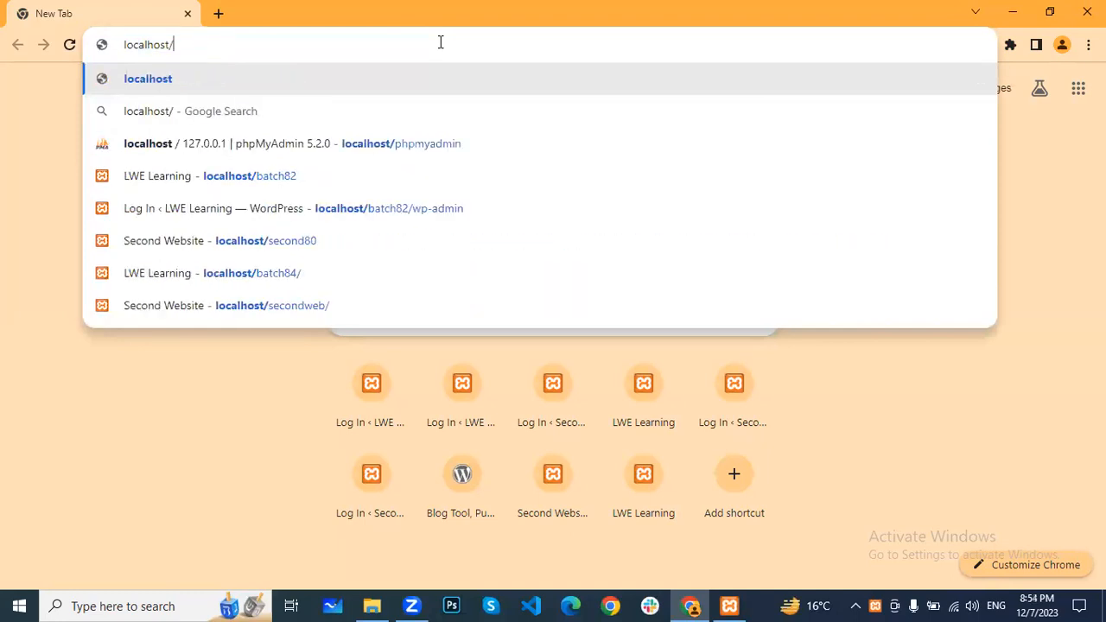
type("sec")
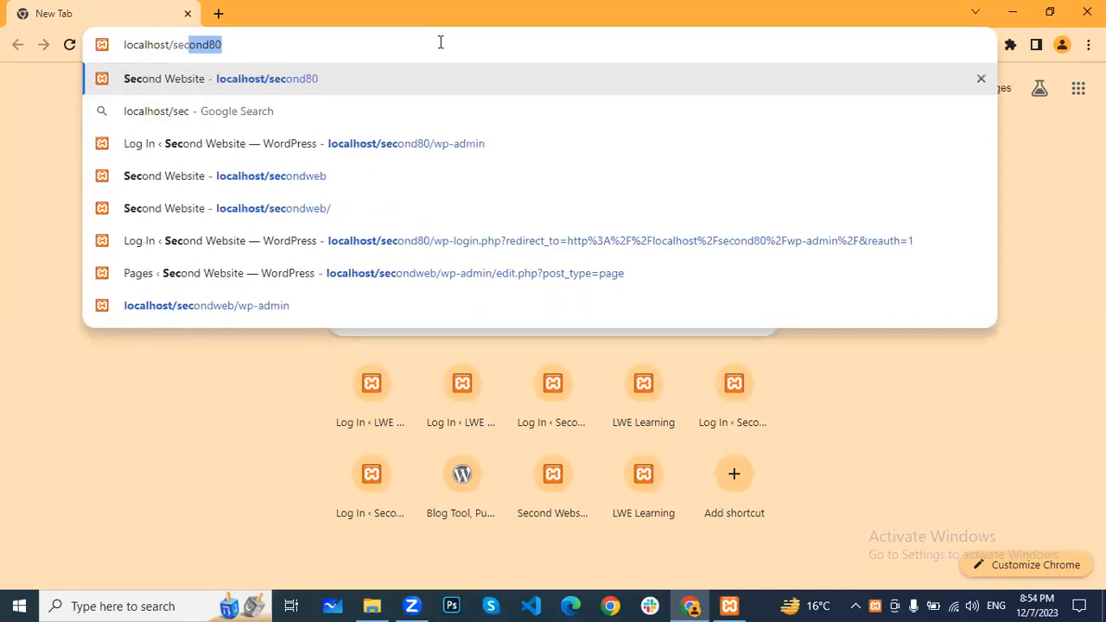
key("Right")
key("BackSpace")
key("BackSpace")
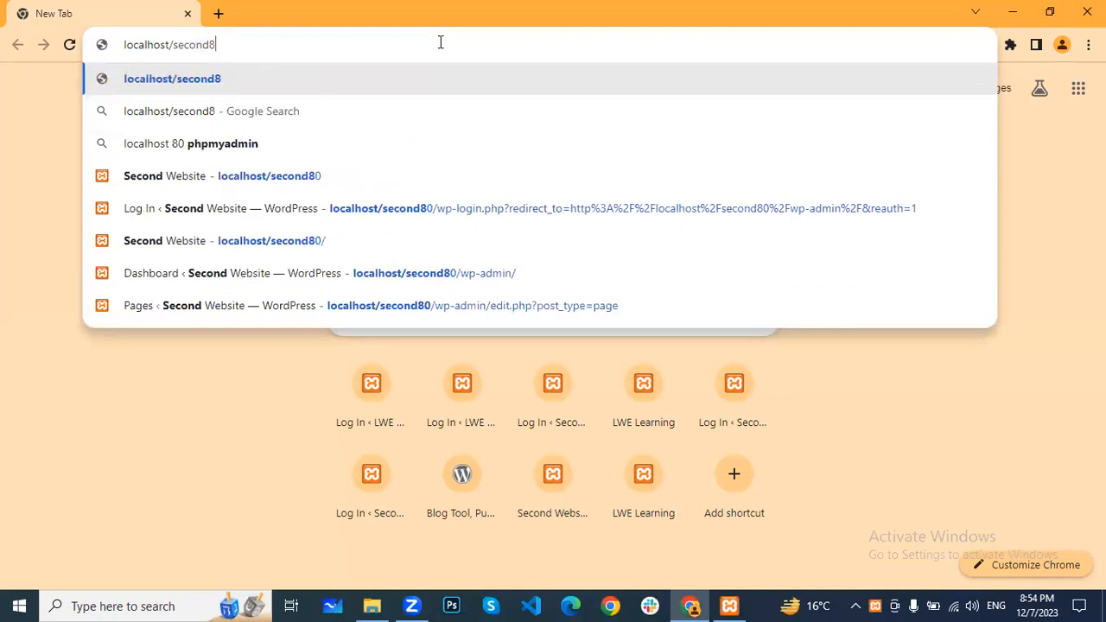
type("web")
key("Return")
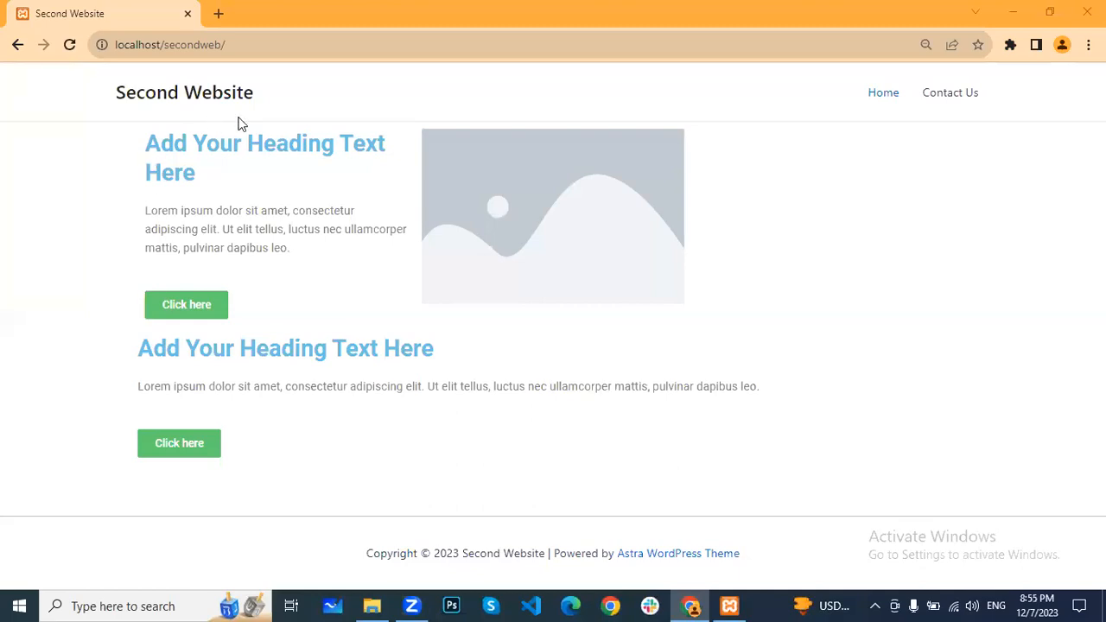
Open localhost/secondweb/wp-admin in a new tab and log in to WordPress with the prefilled credentials
left_click(288, 45)
key("ctrl+c")
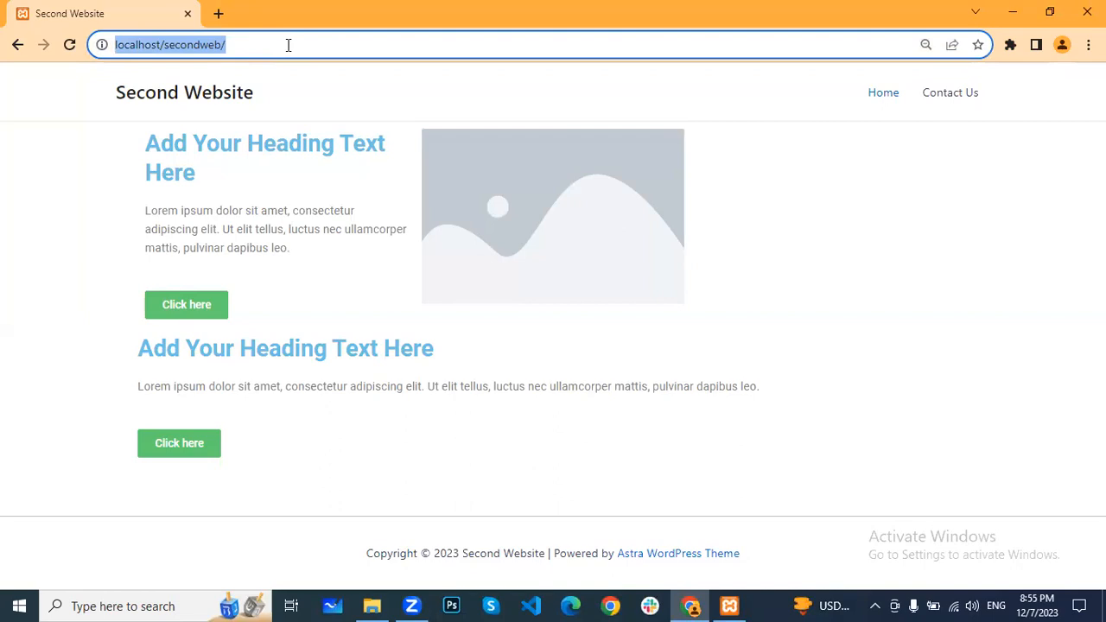
left_click(219, 13)
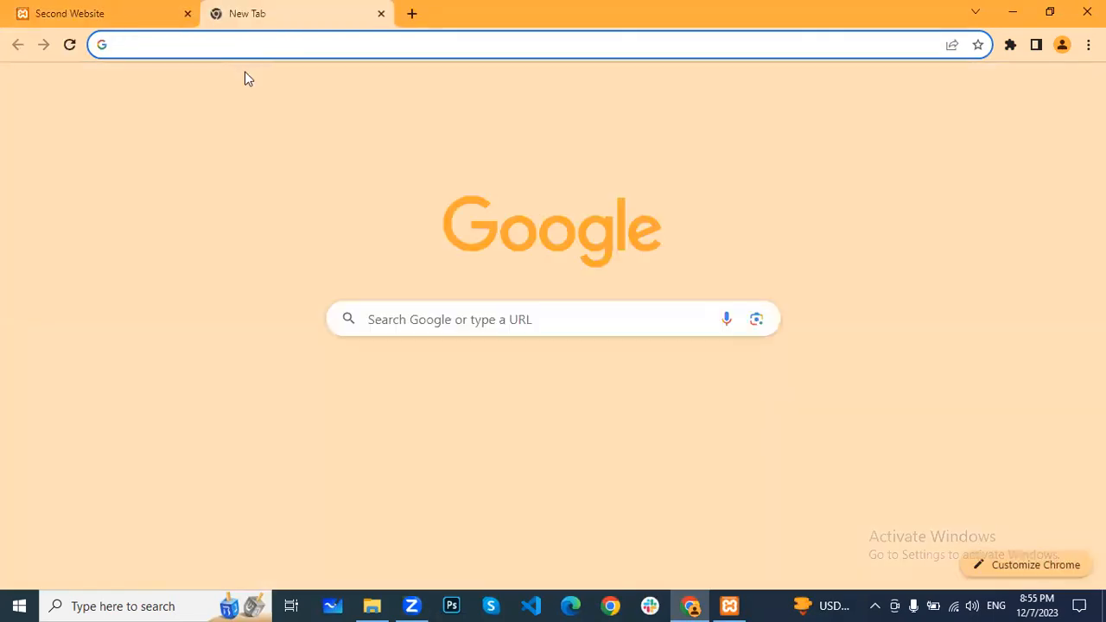
key("ctrl+v")
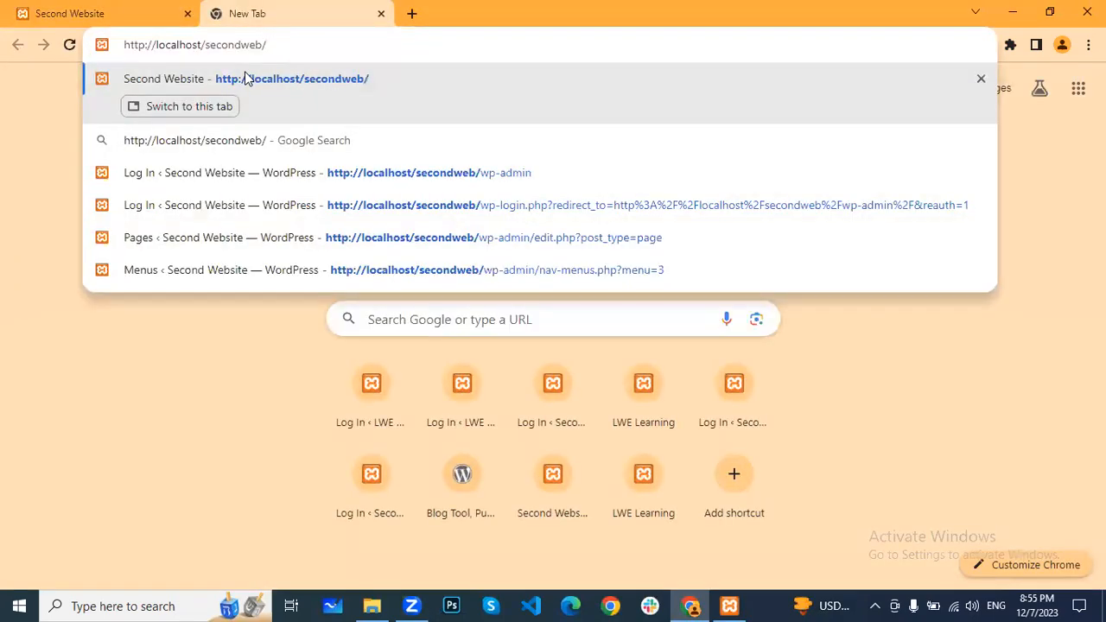
type("wp-admin")
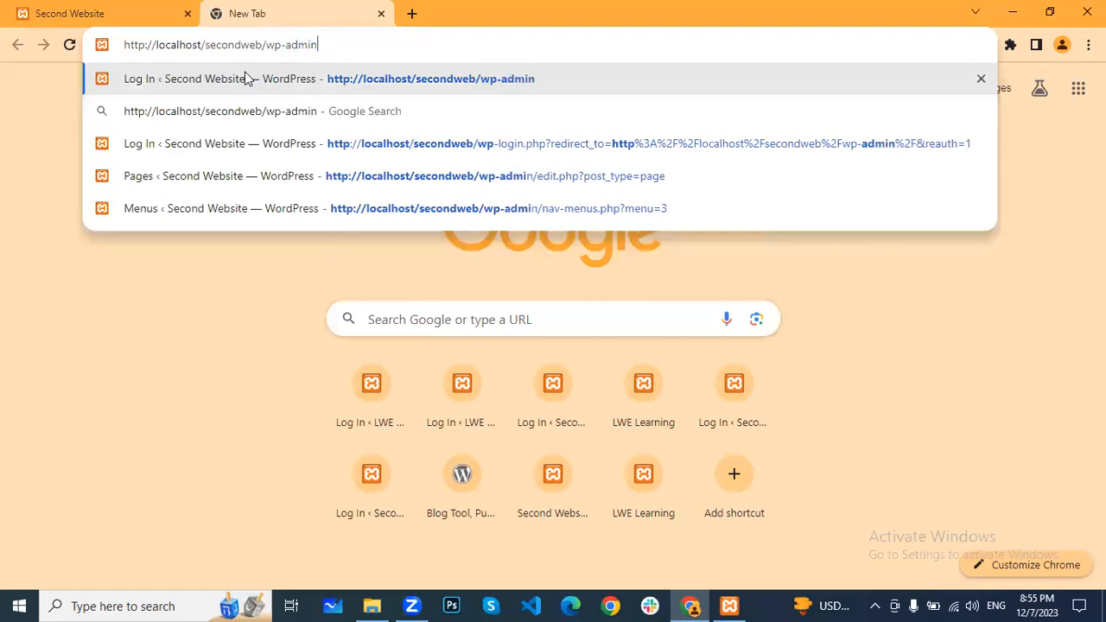
left_click(247, 79)
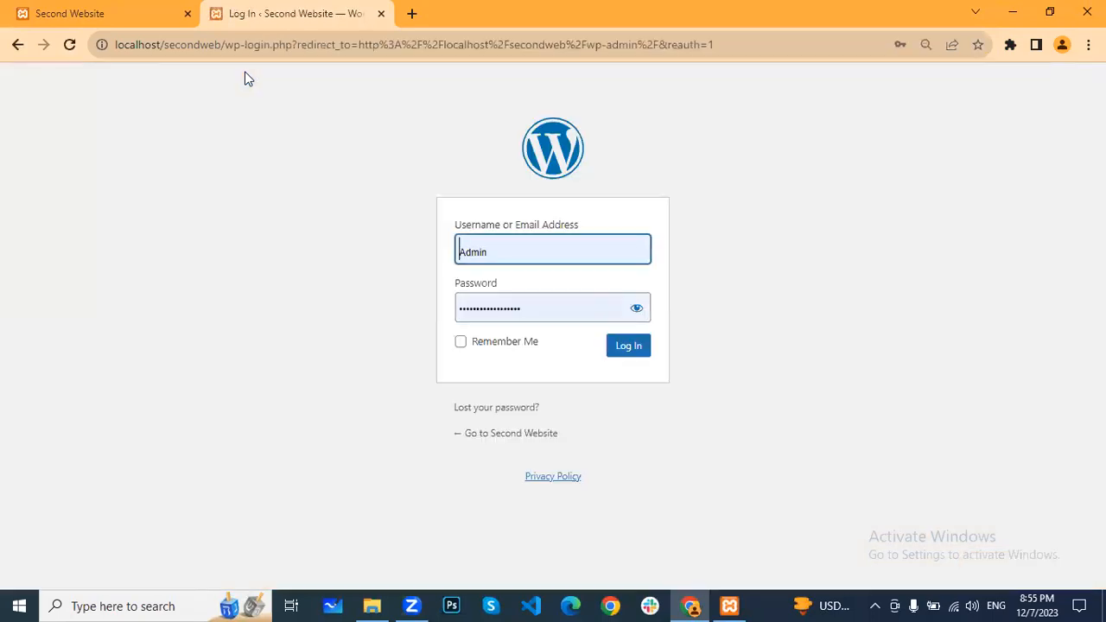
left_click(617, 355)
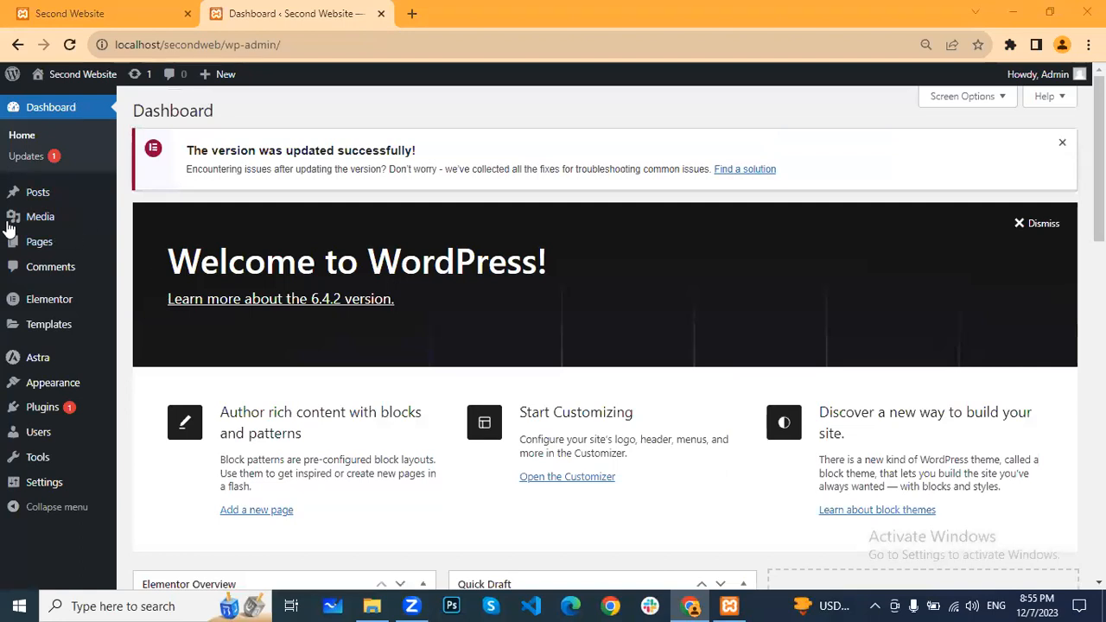
Open the Home page from the Pages list in the Elementor editor in a new tab
left_click(39, 244)
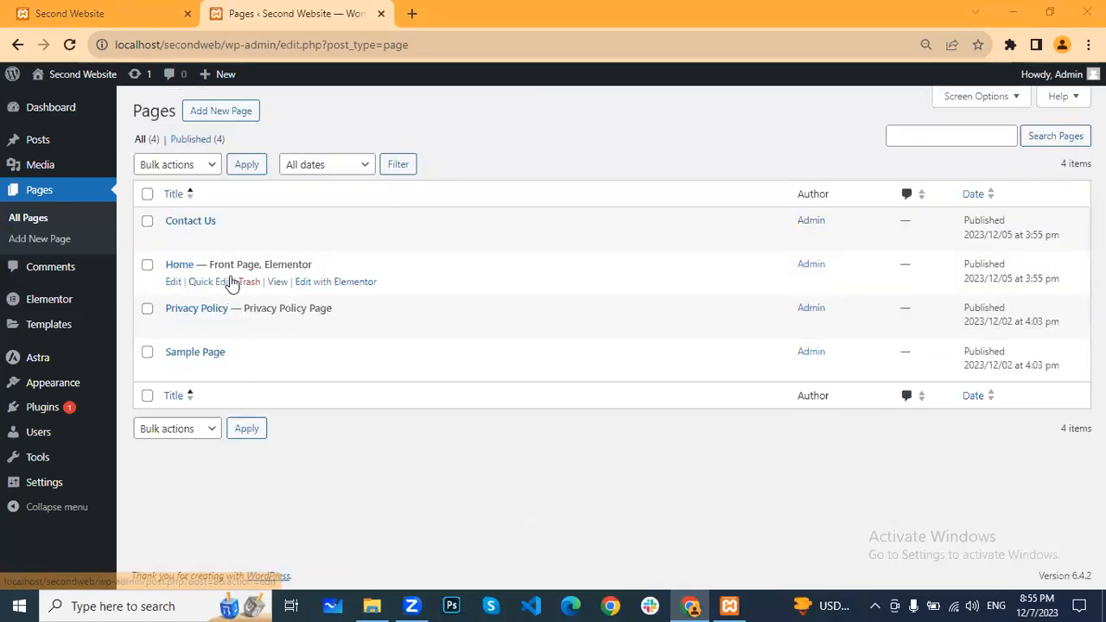
right_click(331, 285)
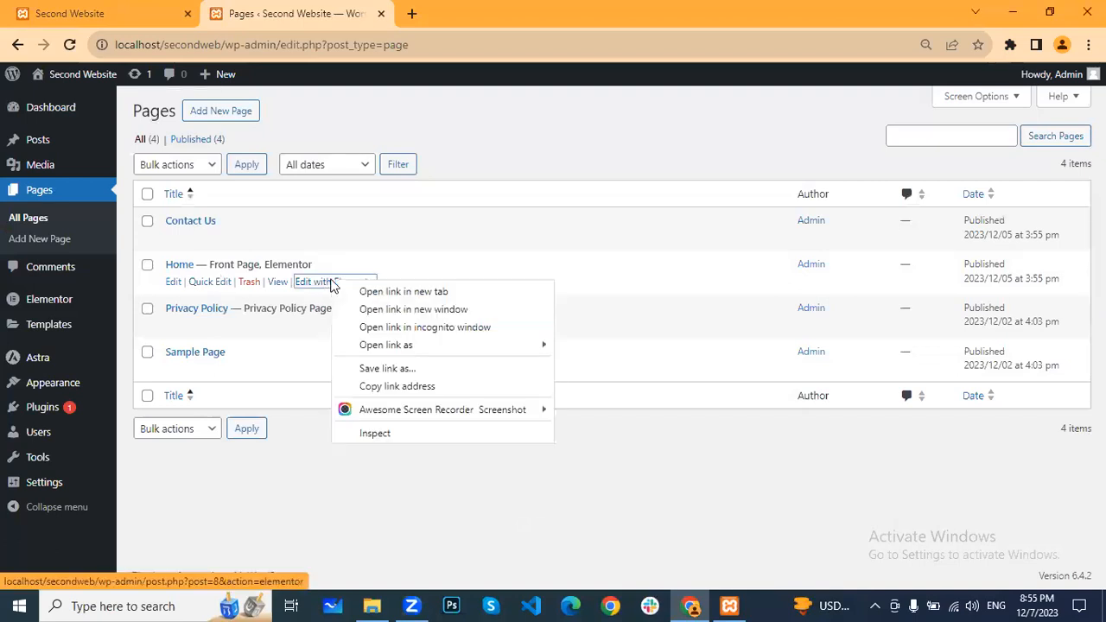
left_click(389, 292)
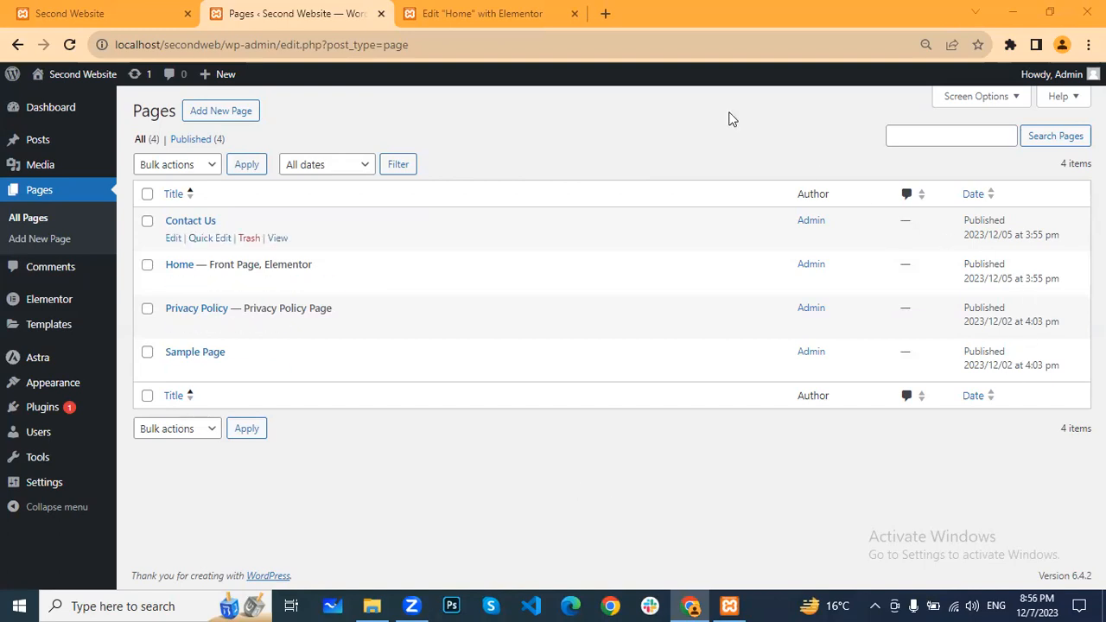
left_click(510, 7)
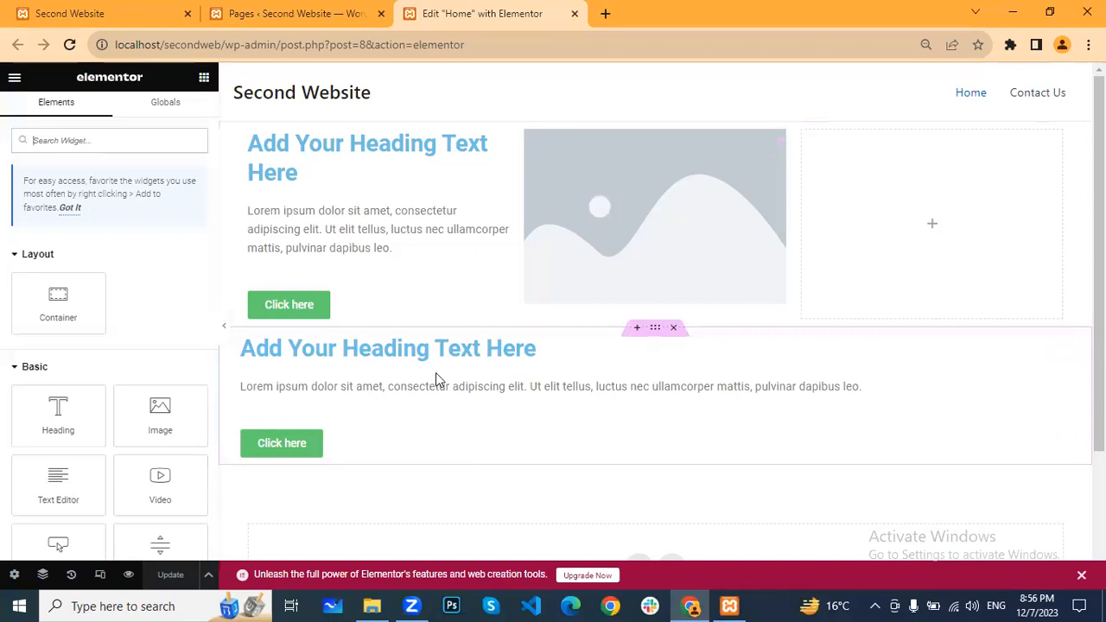
Delete both existing containers from the Home page and add a new container with the row direction structure
left_click(674, 330)
left_click(676, 124)
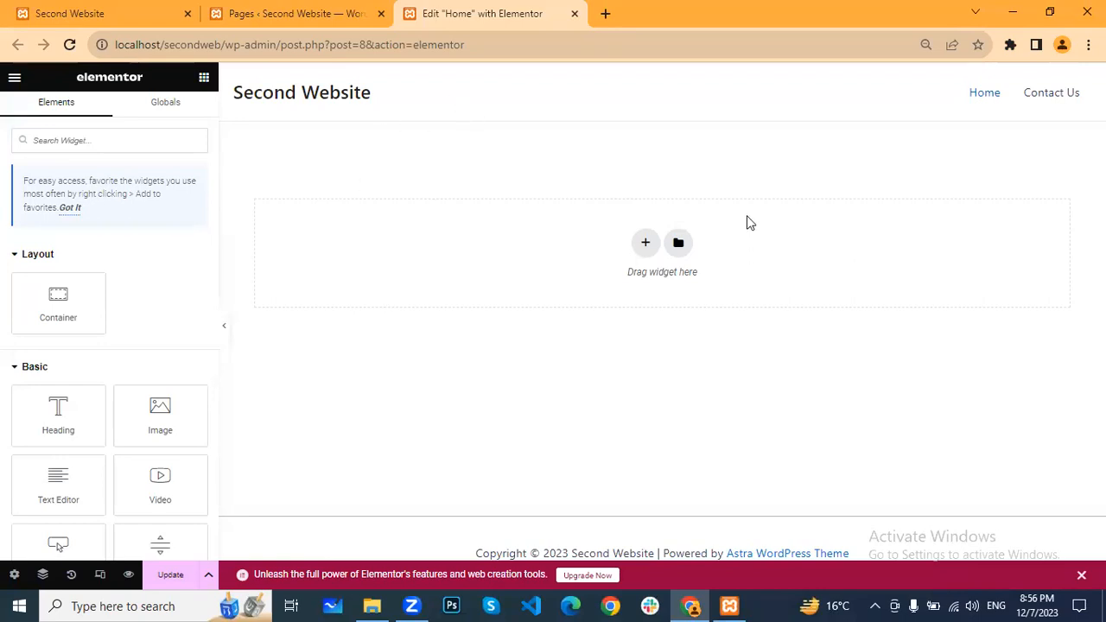
left_click(647, 244)
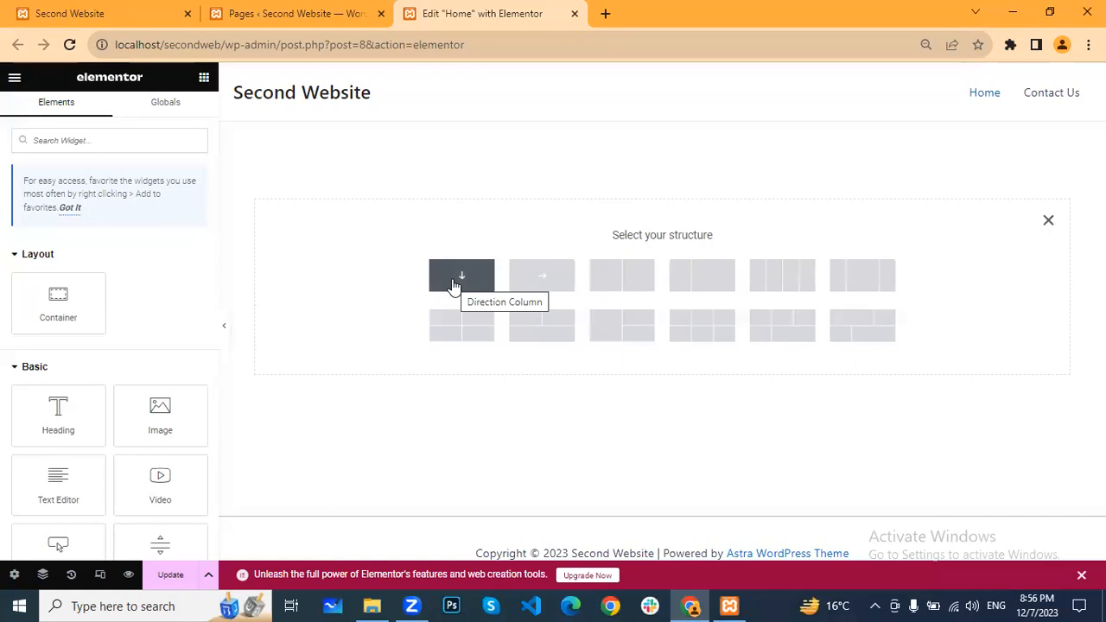
left_click(536, 282)
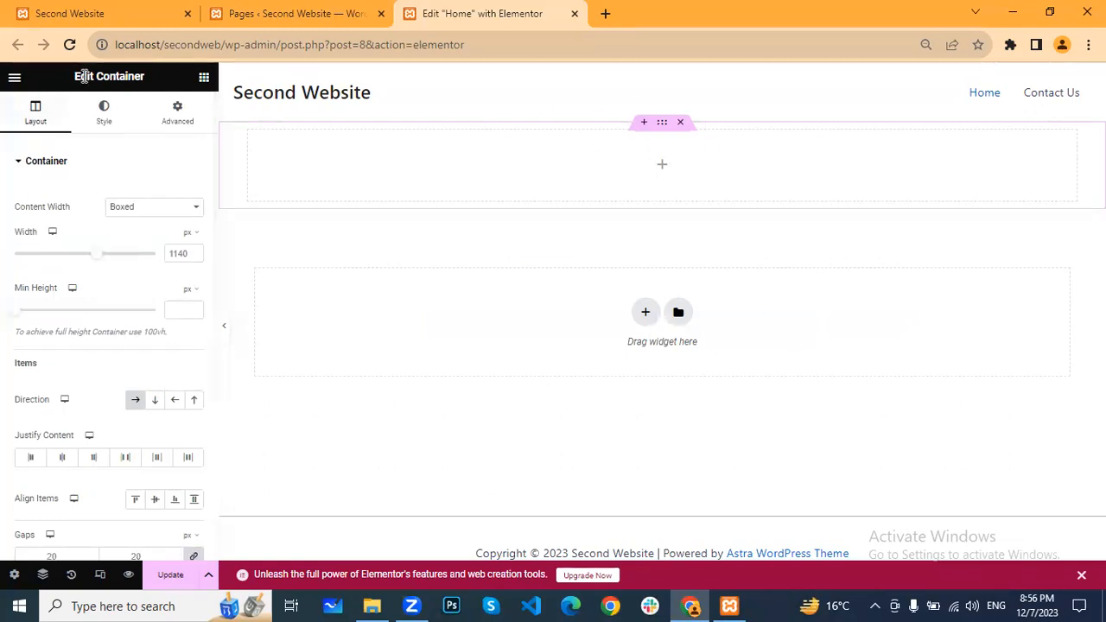
Review the layout of the published home page and set the new container's content width to Full Width
left_click_drag(73, 76, 157, 78)
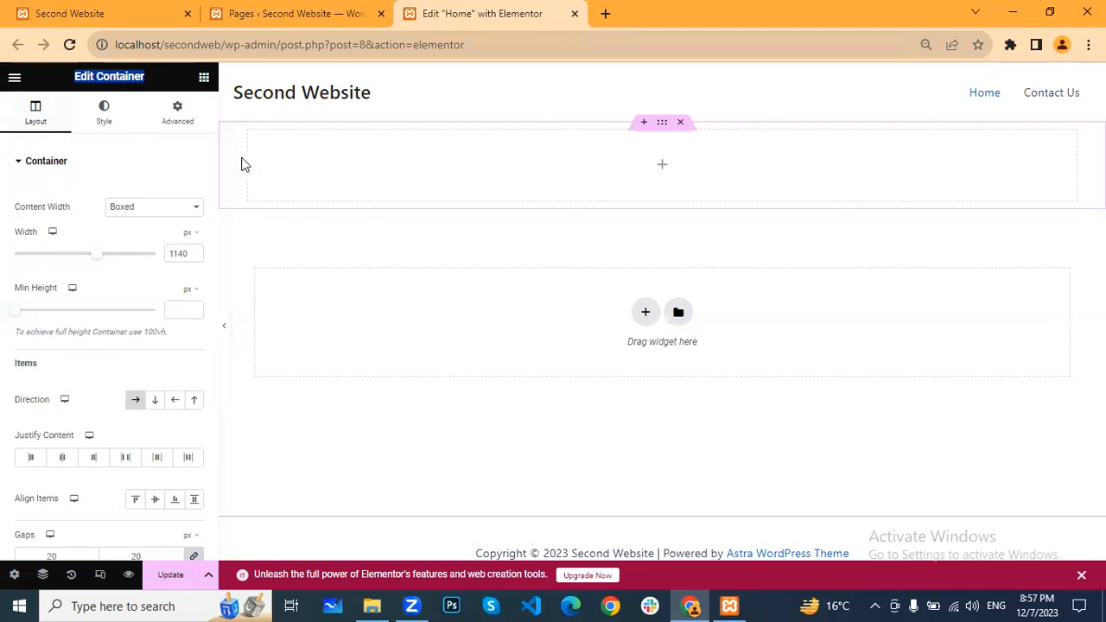
left_click(135, 8)
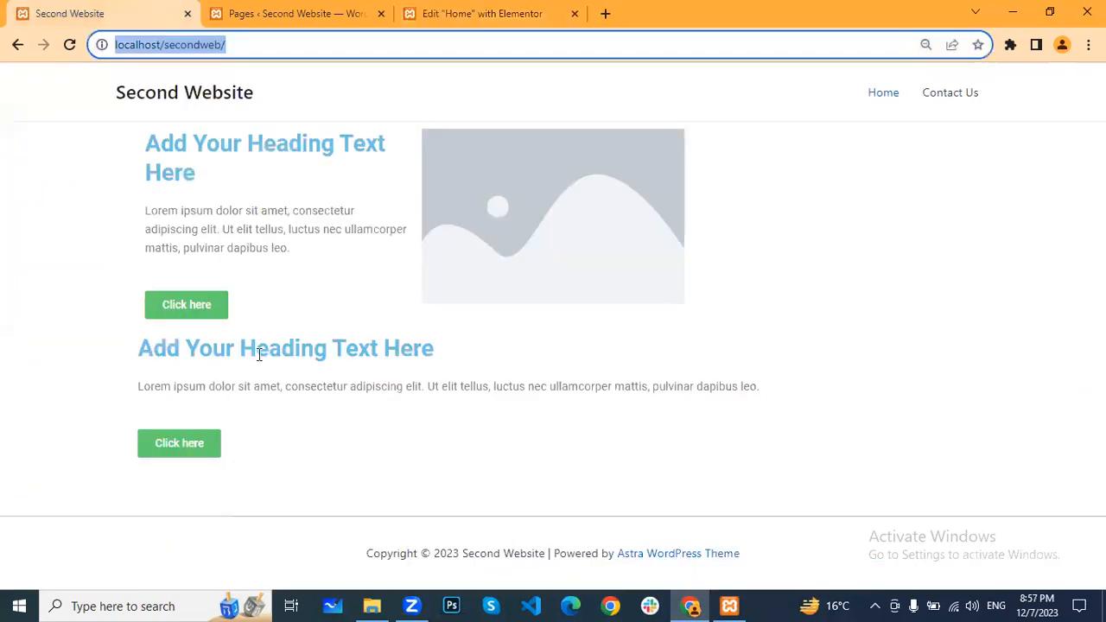
left_click(130, 157)
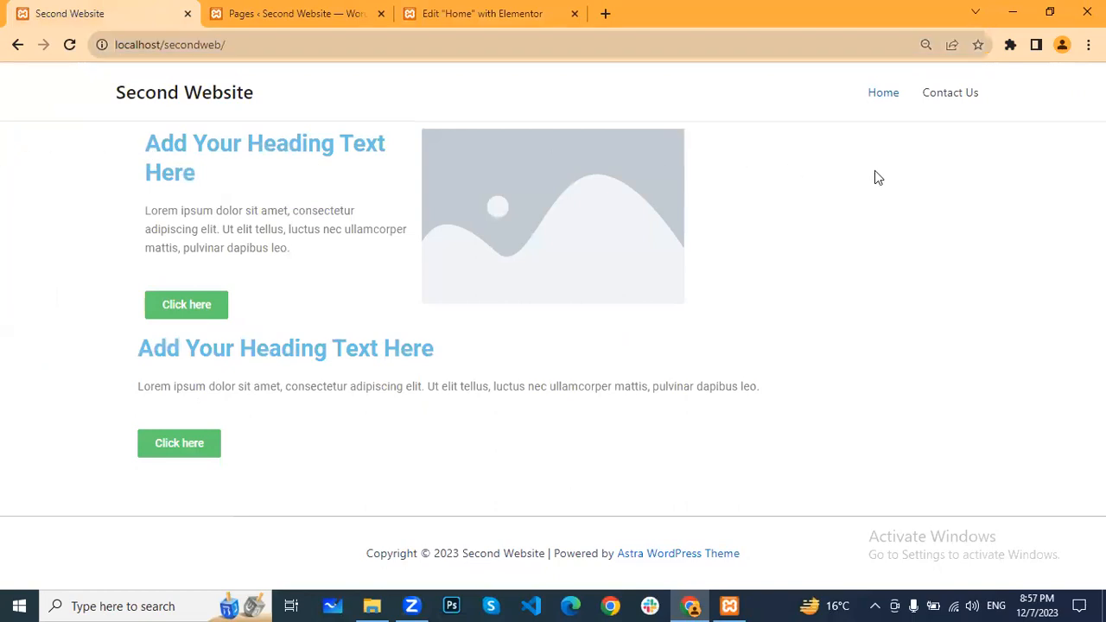
left_click(292, 7)
left_click(475, 13)
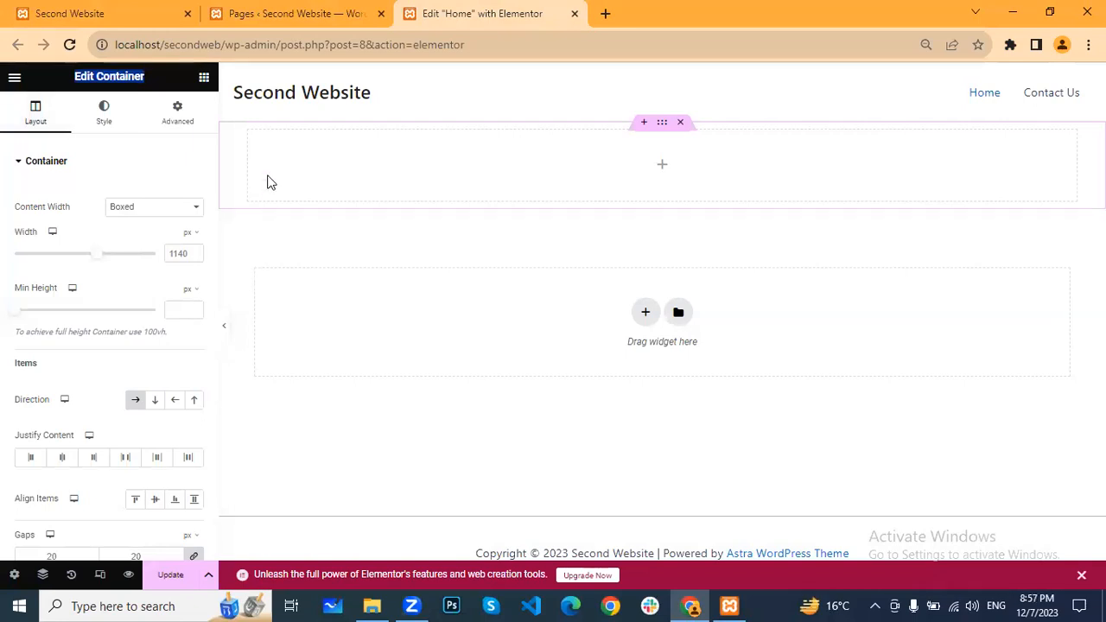
left_click(179, 208)
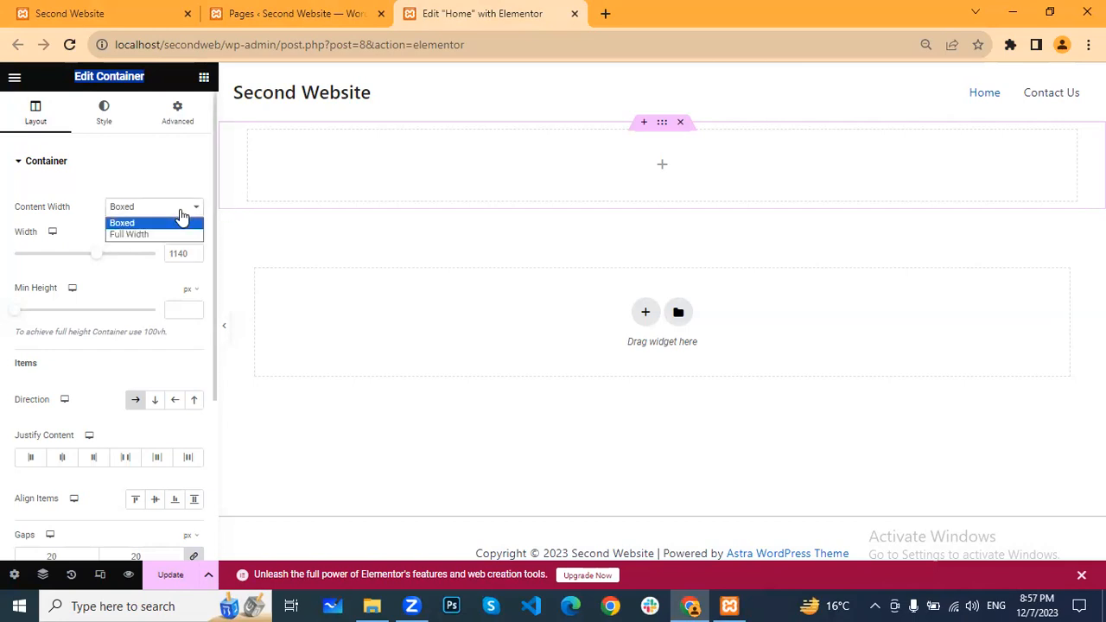
left_click(149, 236)
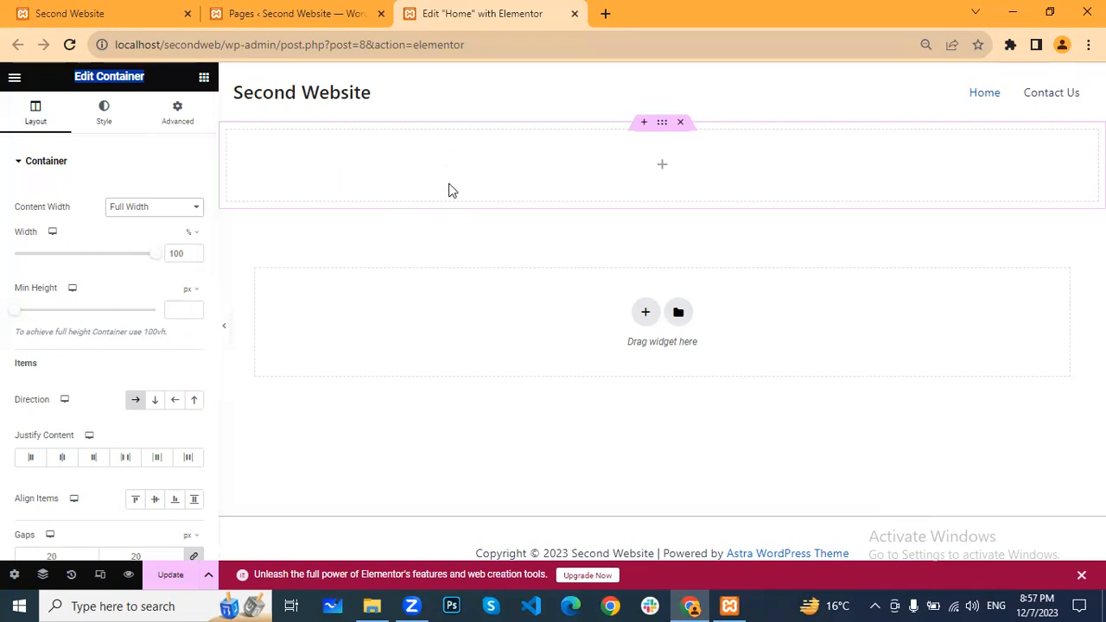
Set the container's minimum height to 415 px
left_click_drag(13, 316, 50, 323)
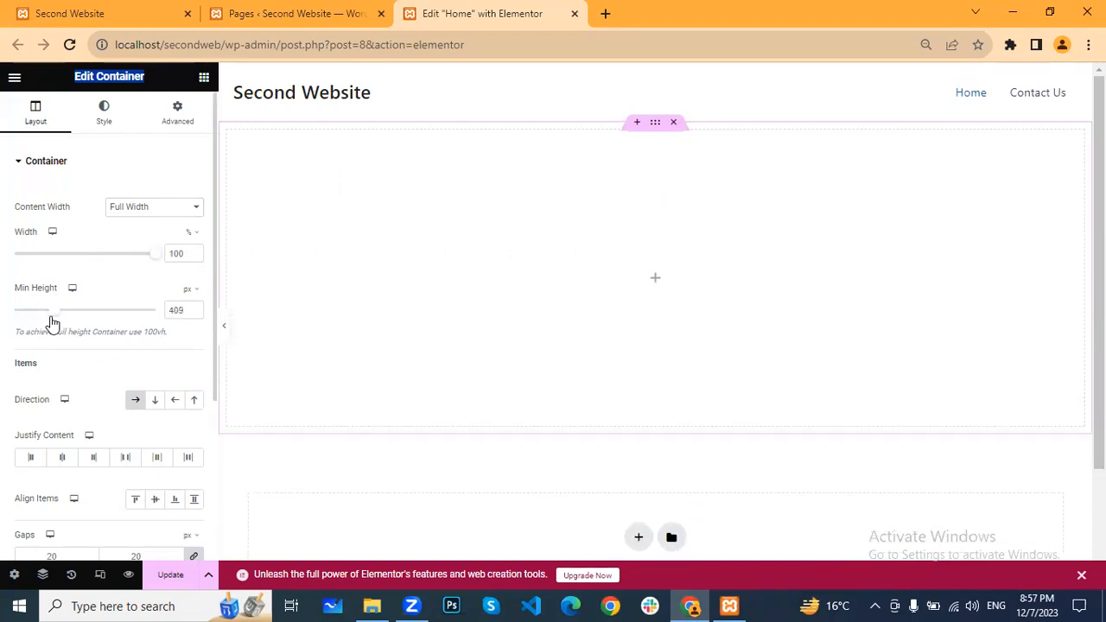
left_click(196, 309)
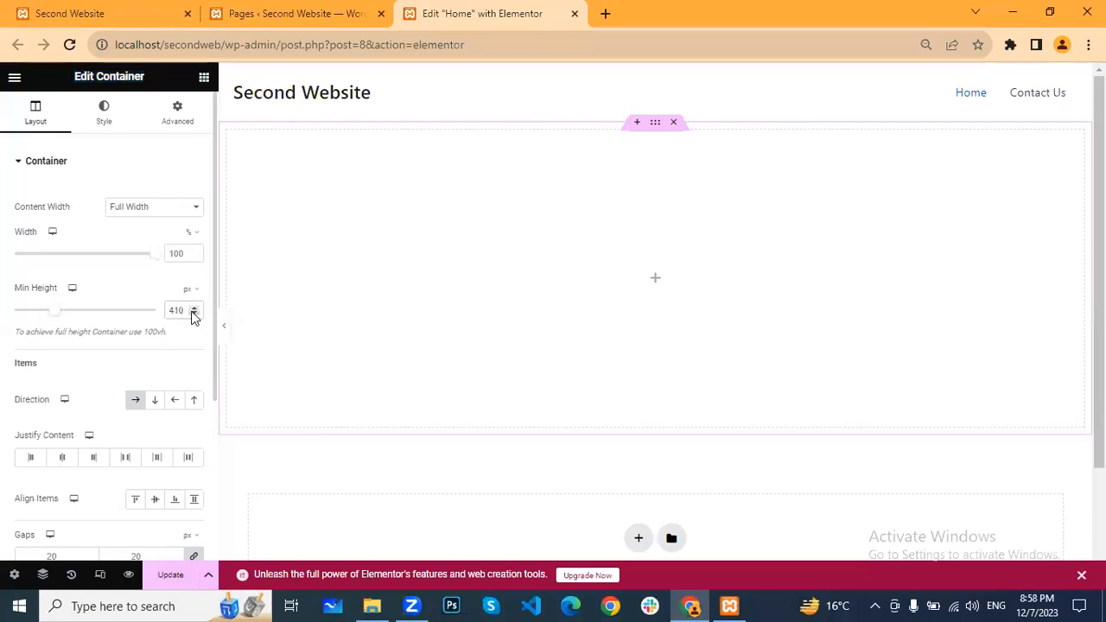
left_click(196, 310)
left_click(196, 309)
left_click(196, 310)
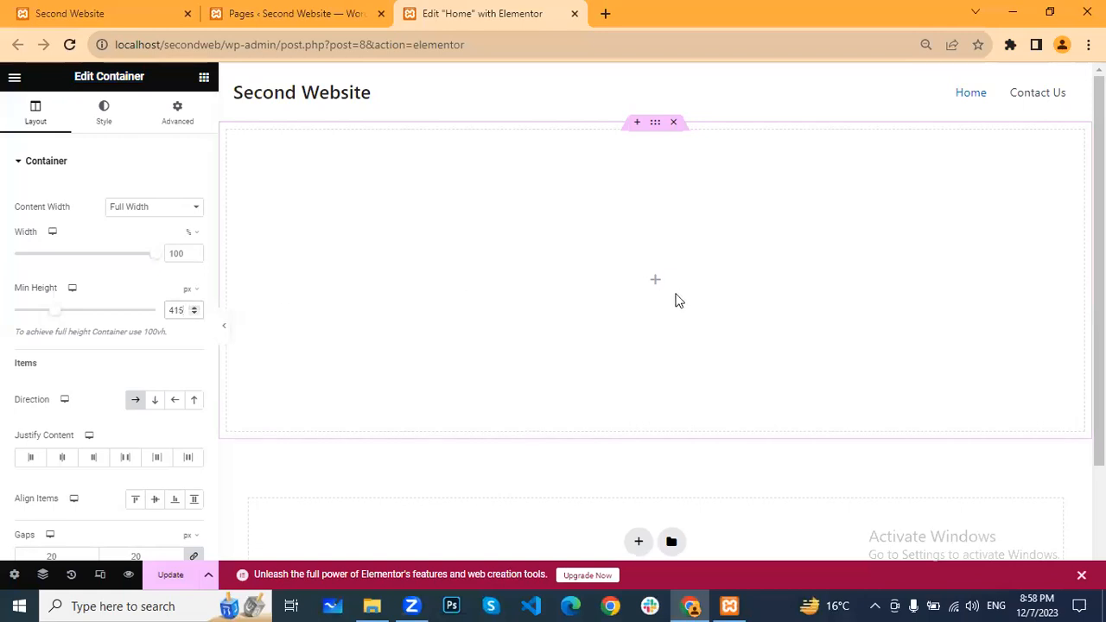
scroll(291, 354, "down", 1)
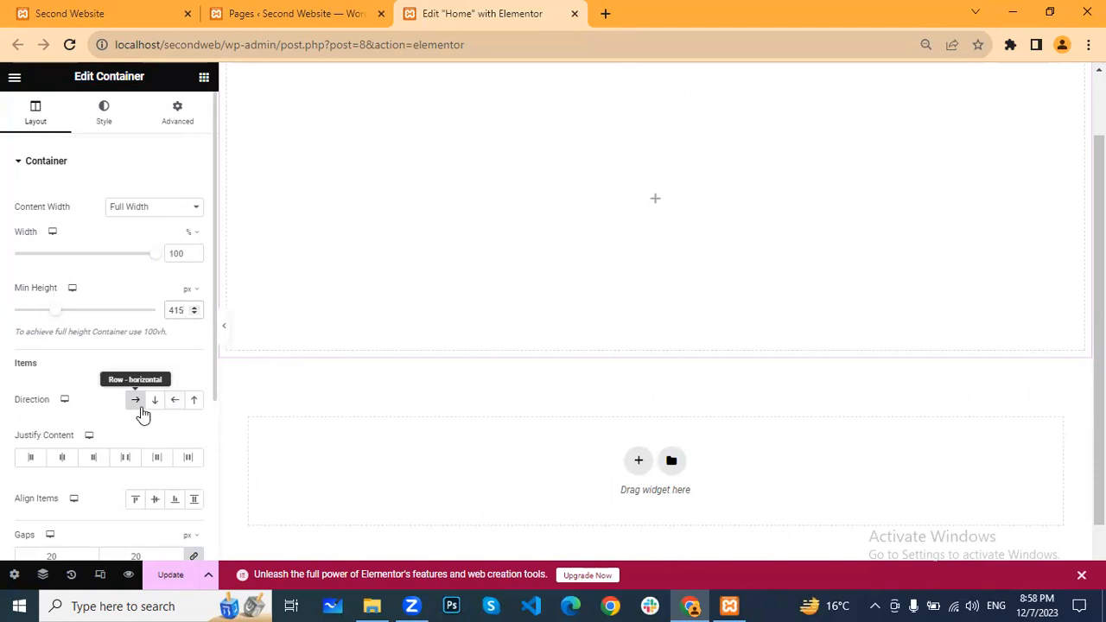
scroll(444, 277, "up", 1)
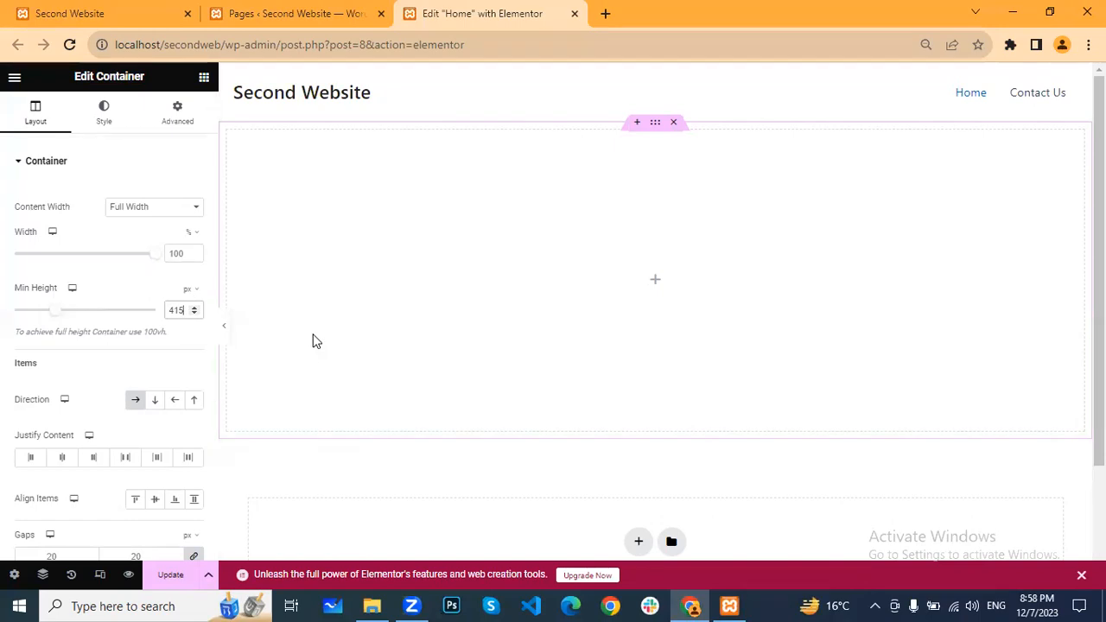
Examine how the heading and text are arranged in the second section of the published home page
left_click(104, 12)
left_click_drag(138, 348, 436, 351)
left_click(241, 390)
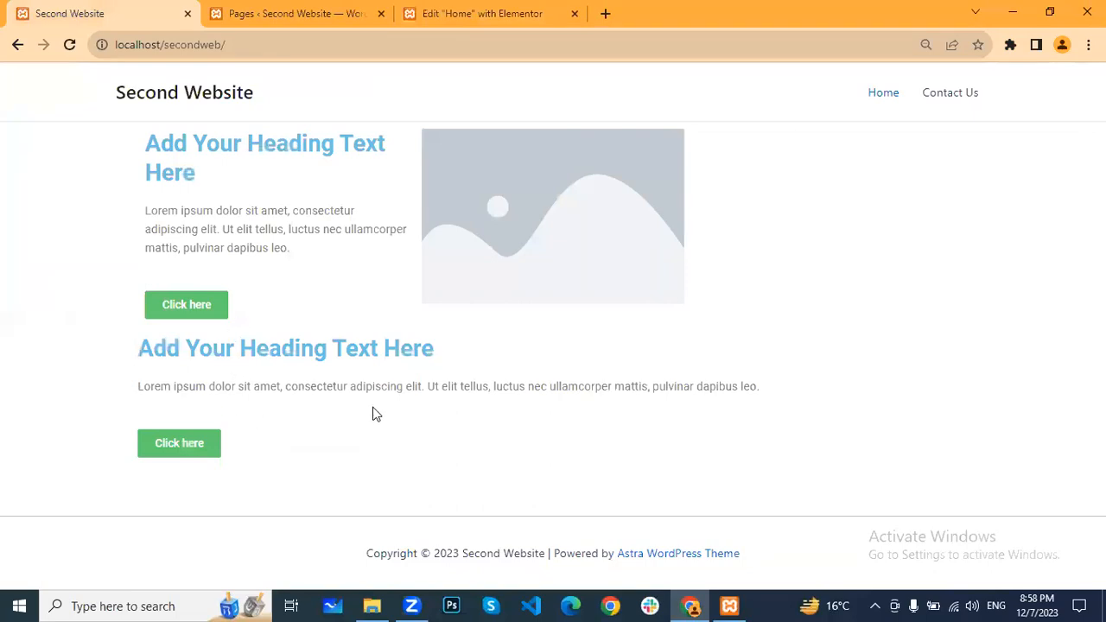
Return to the Home page editor and review the container's direction, justify, align, gaps and wrap settings
left_click(316, 12)
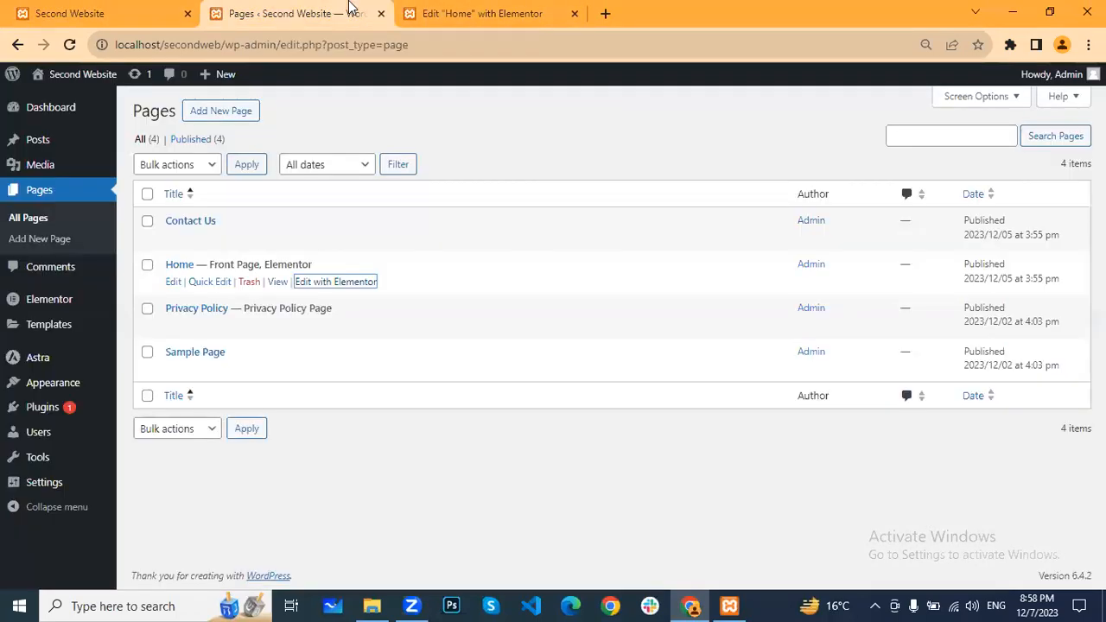
left_click(509, 9)
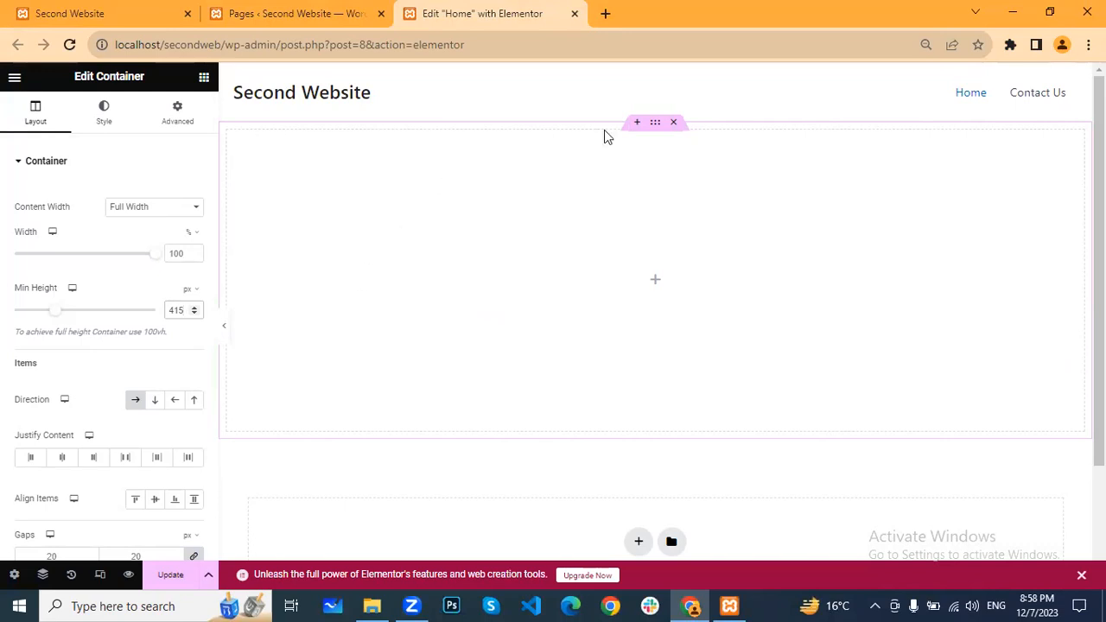
scroll(25, 477, "down", 1)
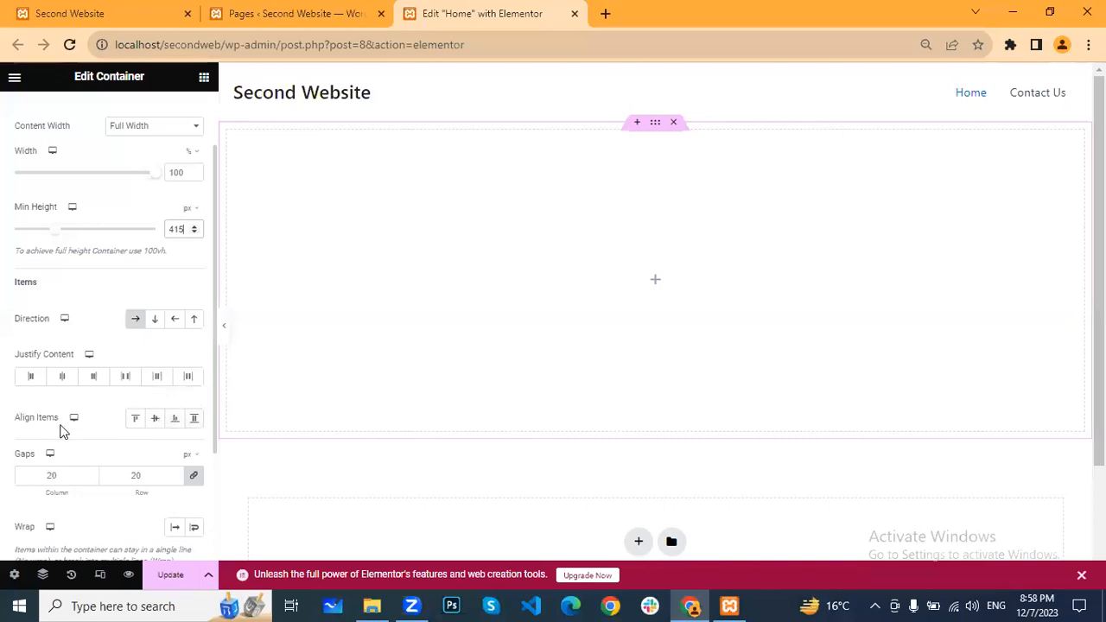
scroll(63, 429, "down", 1)
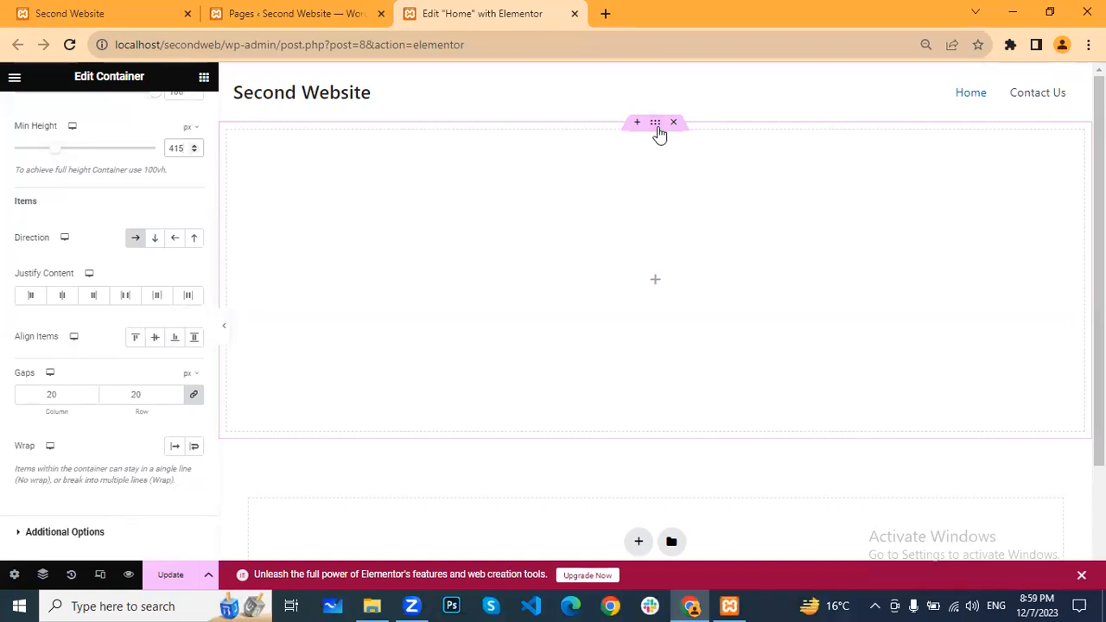
scroll(151, 393, "down", 1)
scroll(134, 400, "up", 3)
left_click(137, 400)
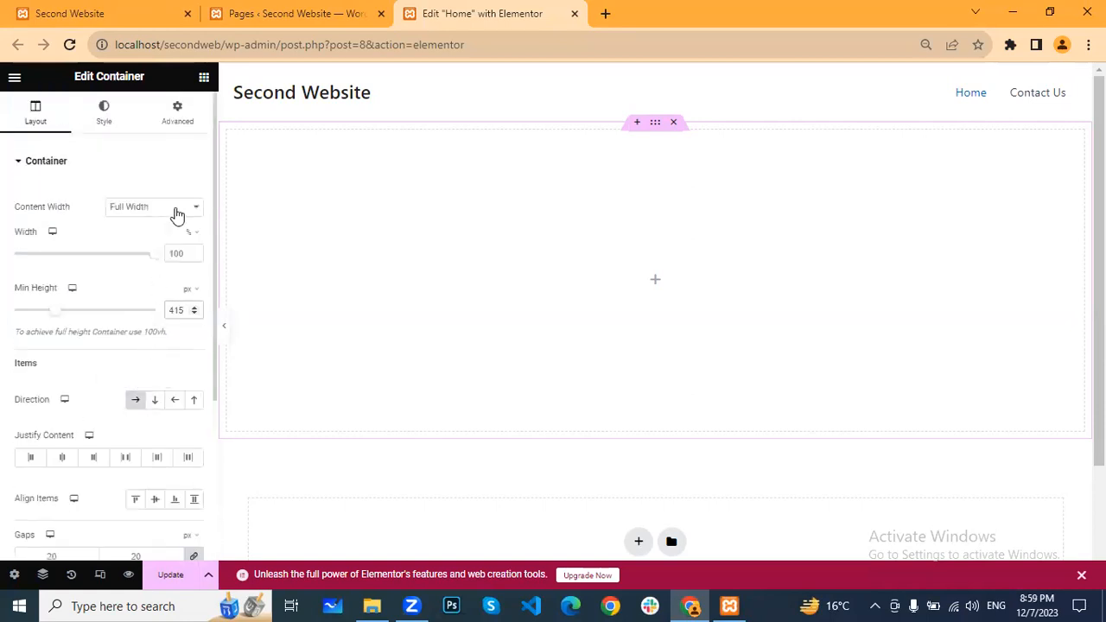
Set the container's background type to Classic and look through the available Global Colors
left_click(104, 114)
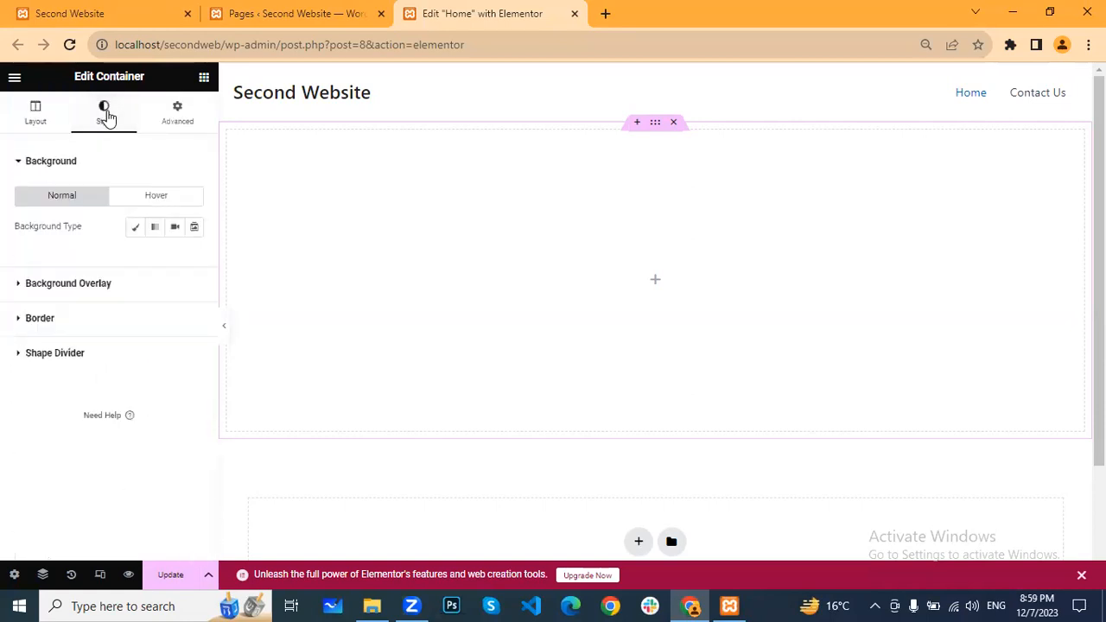
left_click(136, 233)
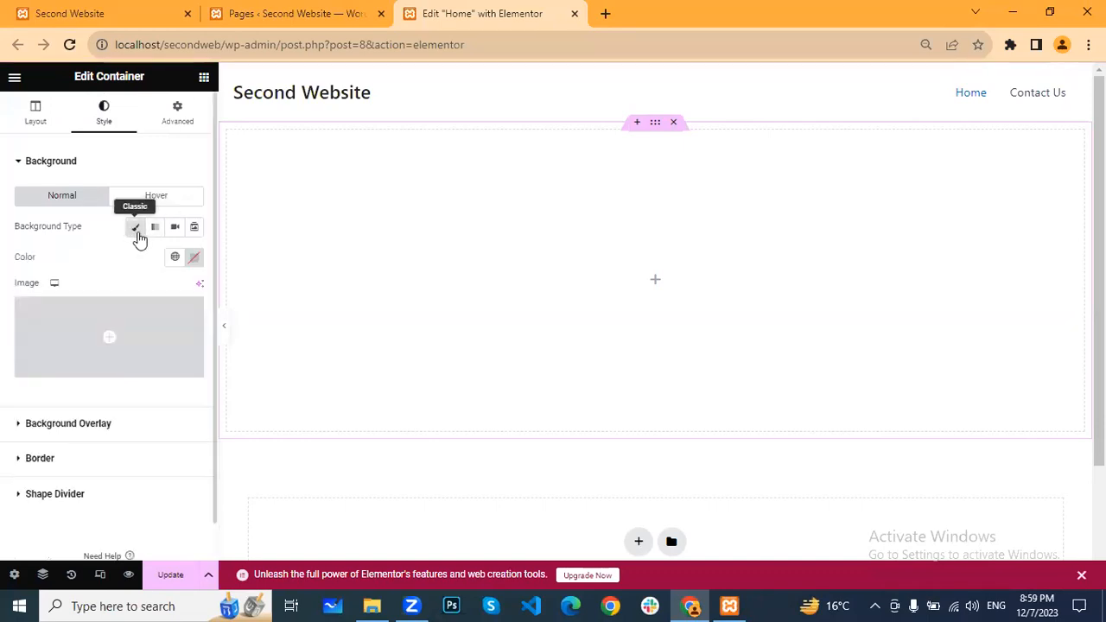
left_click(194, 261)
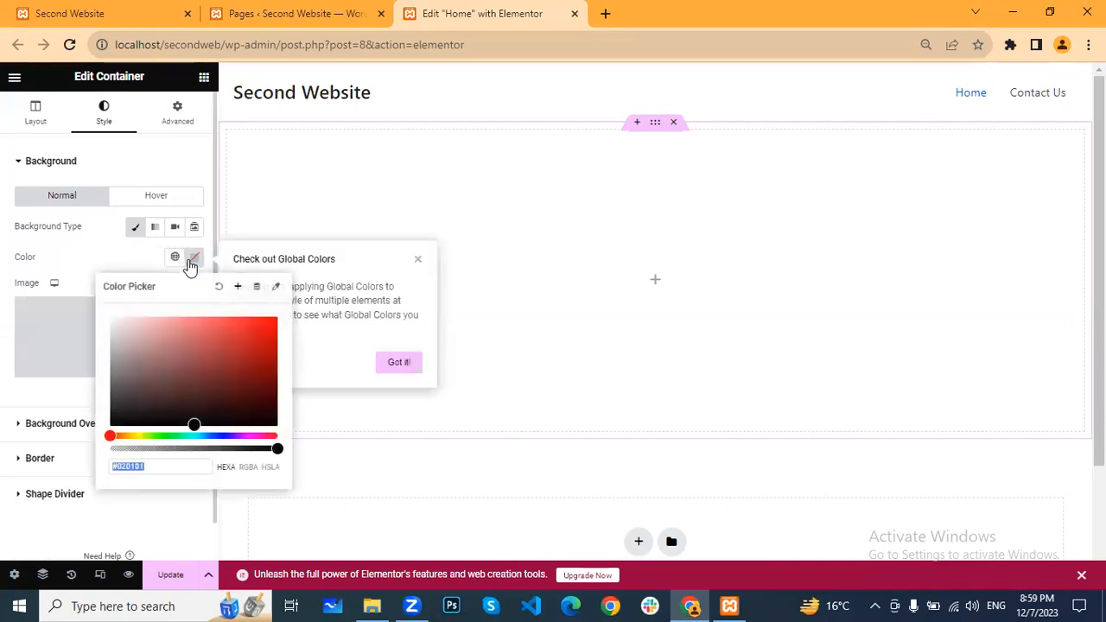
left_click(174, 259)
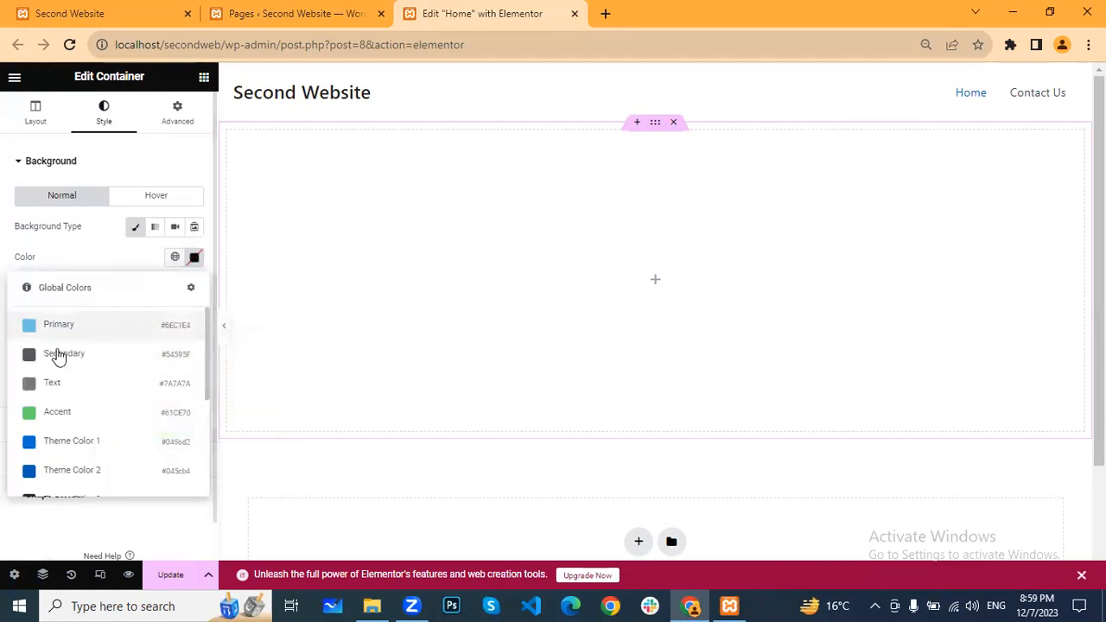
scroll(52, 356, "down", 2)
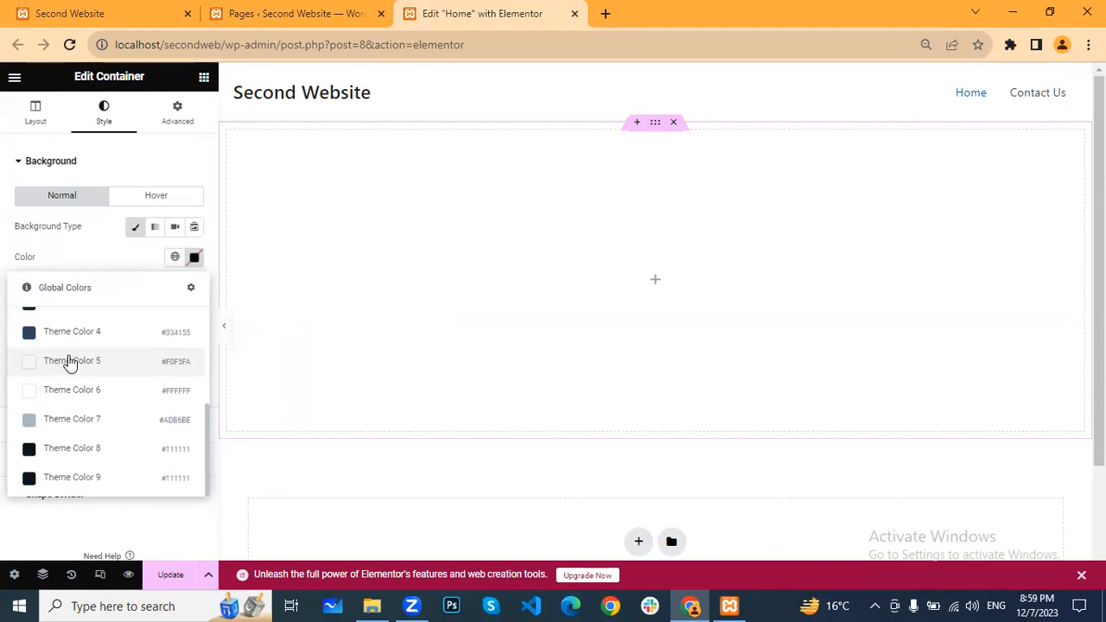
scroll(69, 361, "up", 3)
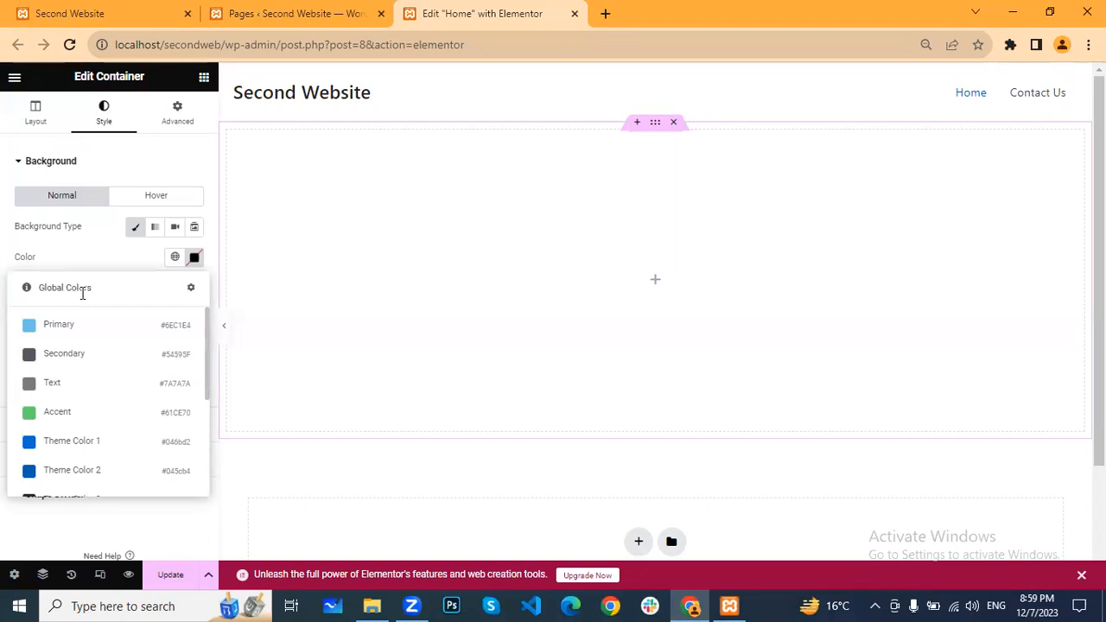
scroll(96, 345, "down", 4)
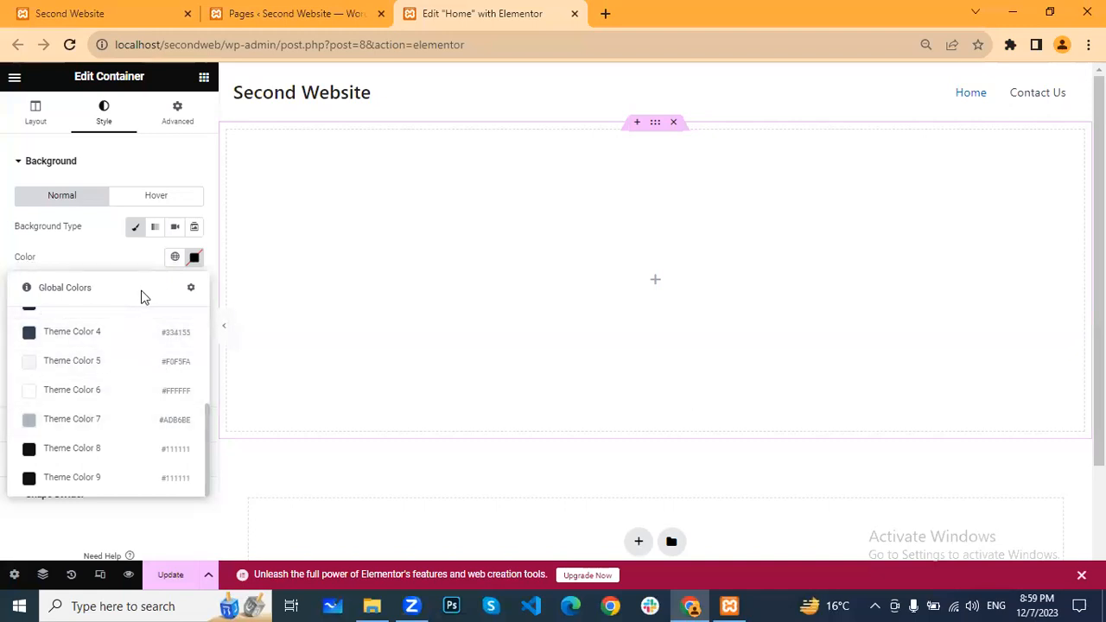
scroll(83, 349, "up", 4)
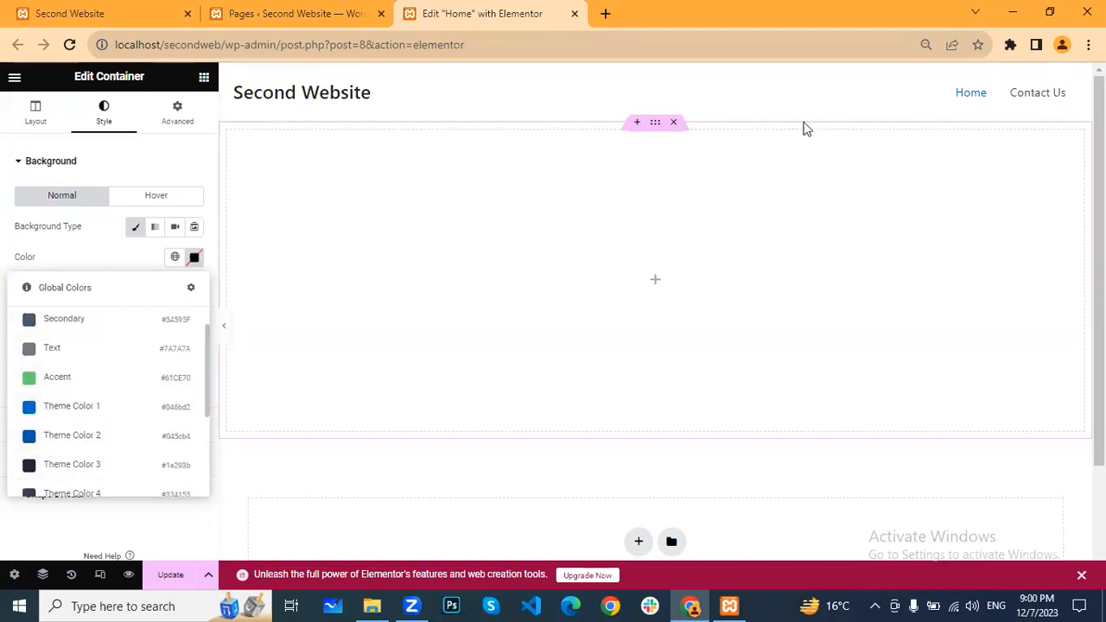
Try a custom purple background color on the container and clear it again
left_click(194, 259)
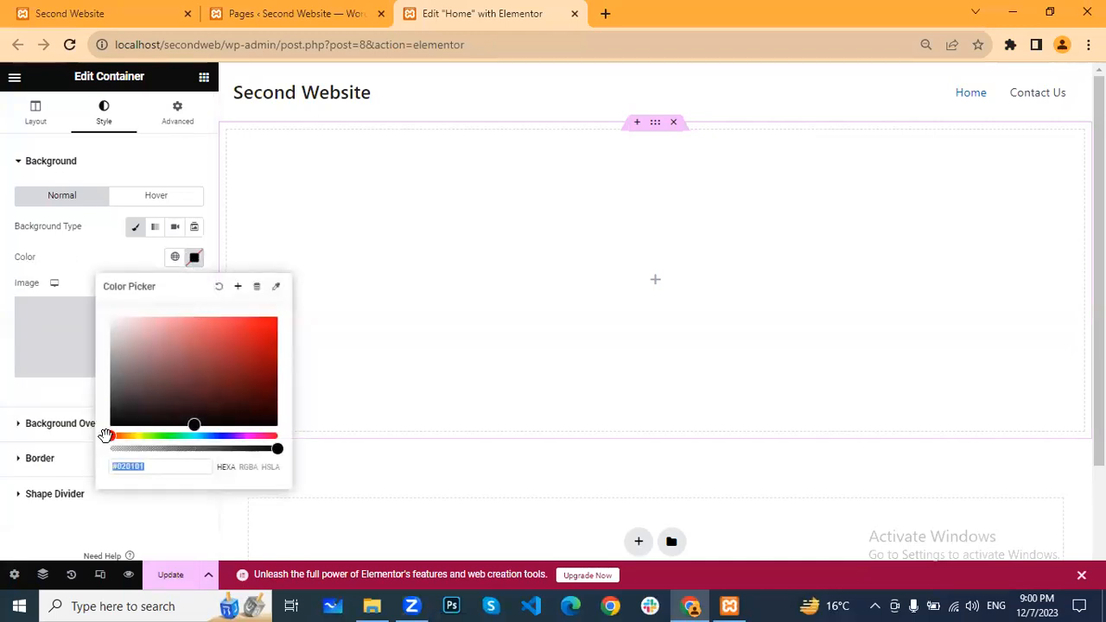
left_click_drag(113, 437, 162, 438)
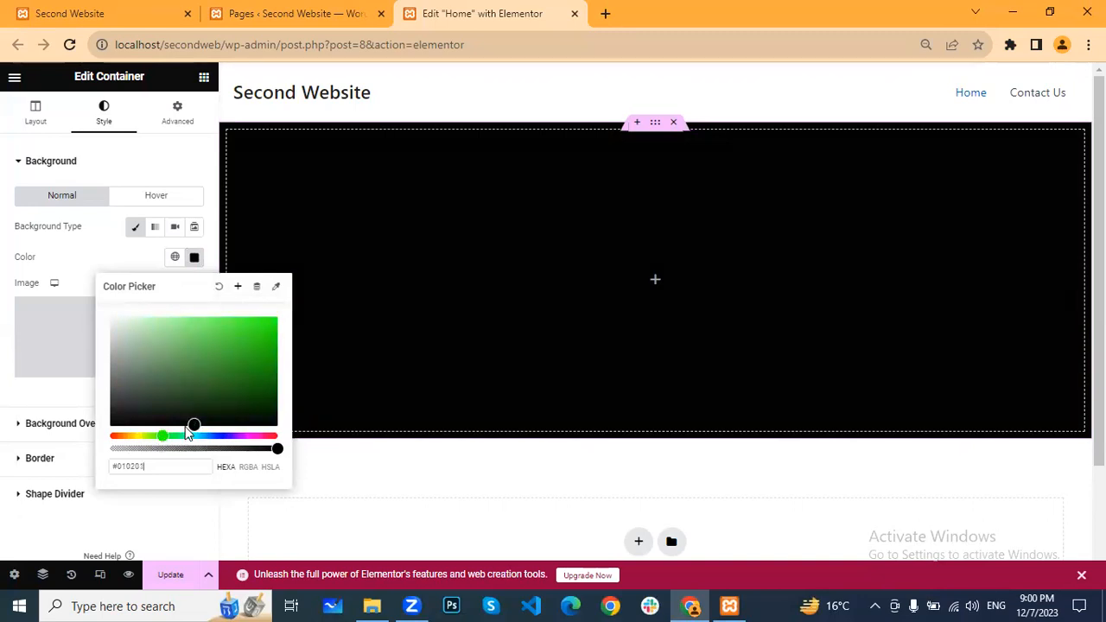
left_click_drag(193, 424, 255, 354)
left_click_drag(162, 436, 246, 437)
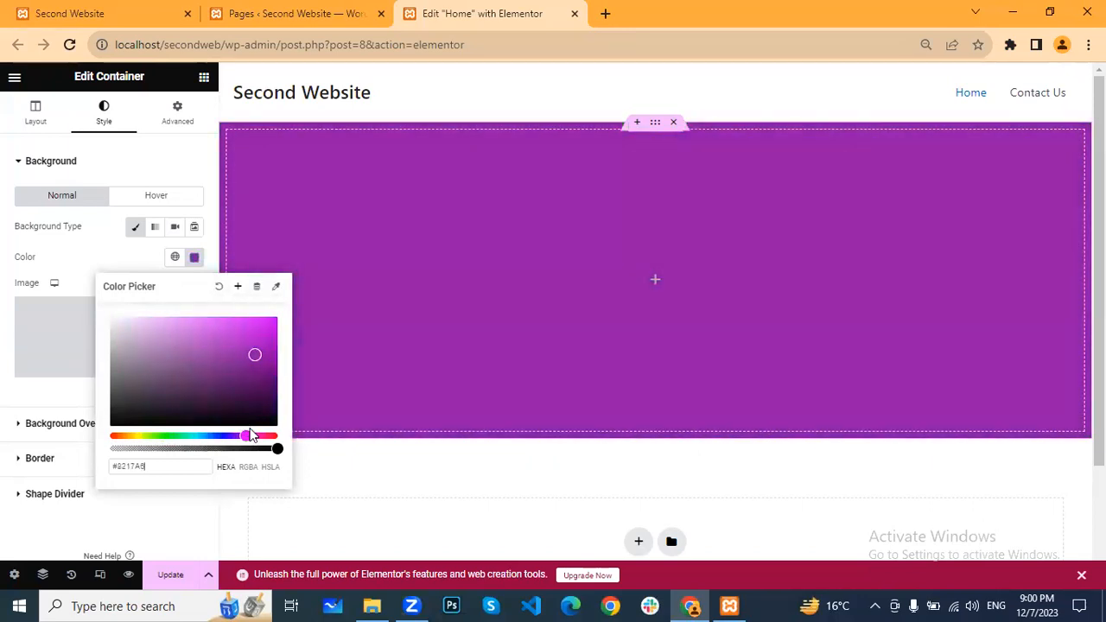
left_click(92, 277)
left_click(193, 257)
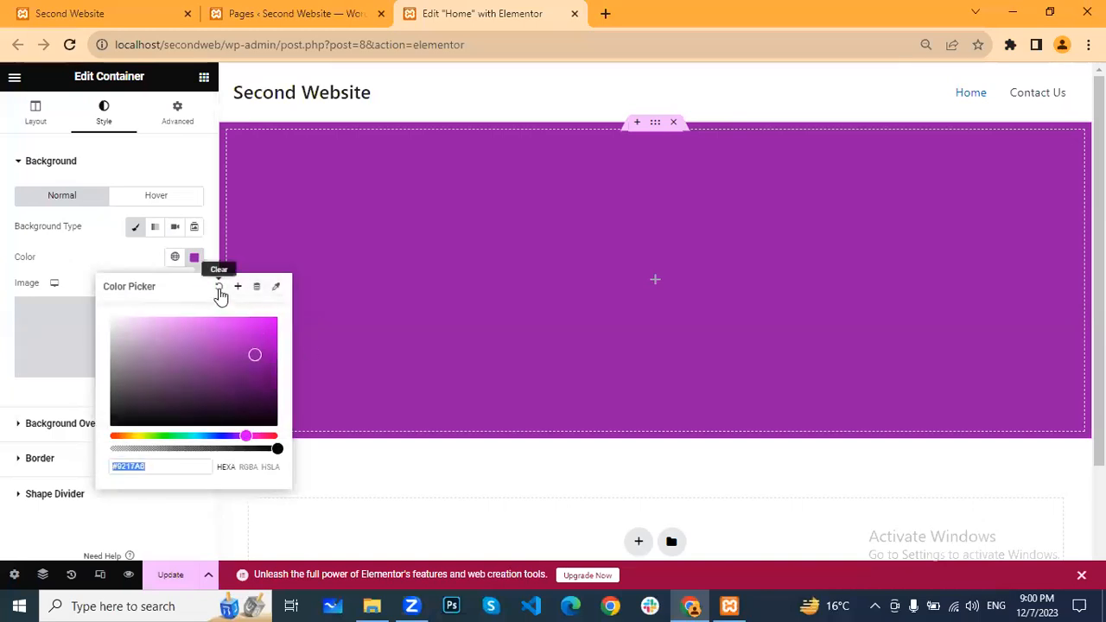
left_click(219, 289)
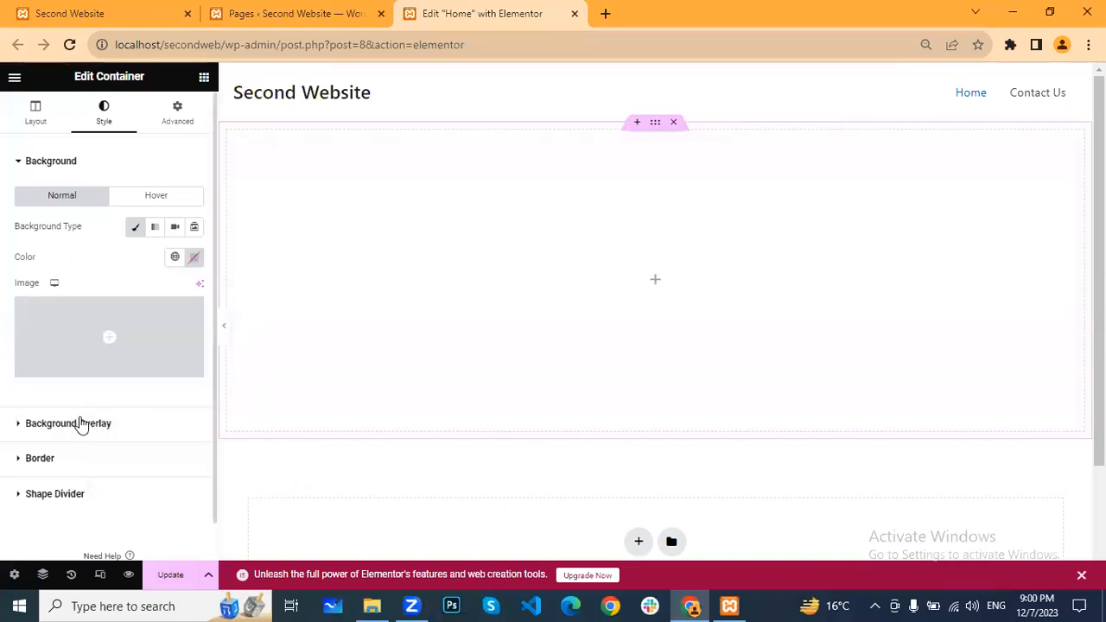
Examine the Background Overlay options and the Gradient, Video and Slideshow background types, leaving the container's background on Slideshow
left_click(79, 425)
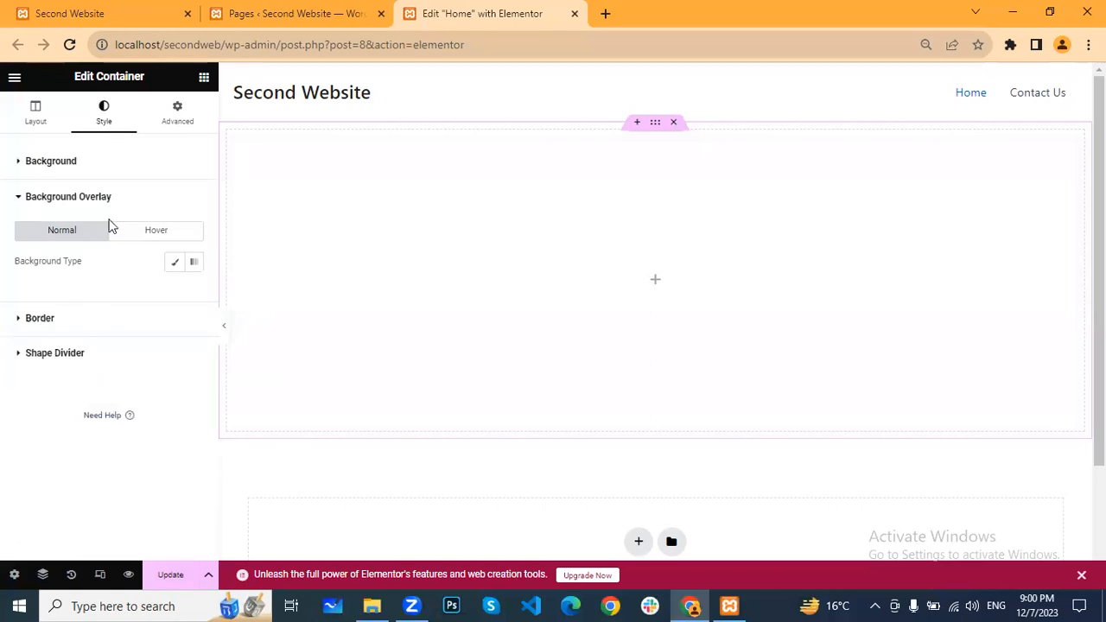
left_click(48, 165)
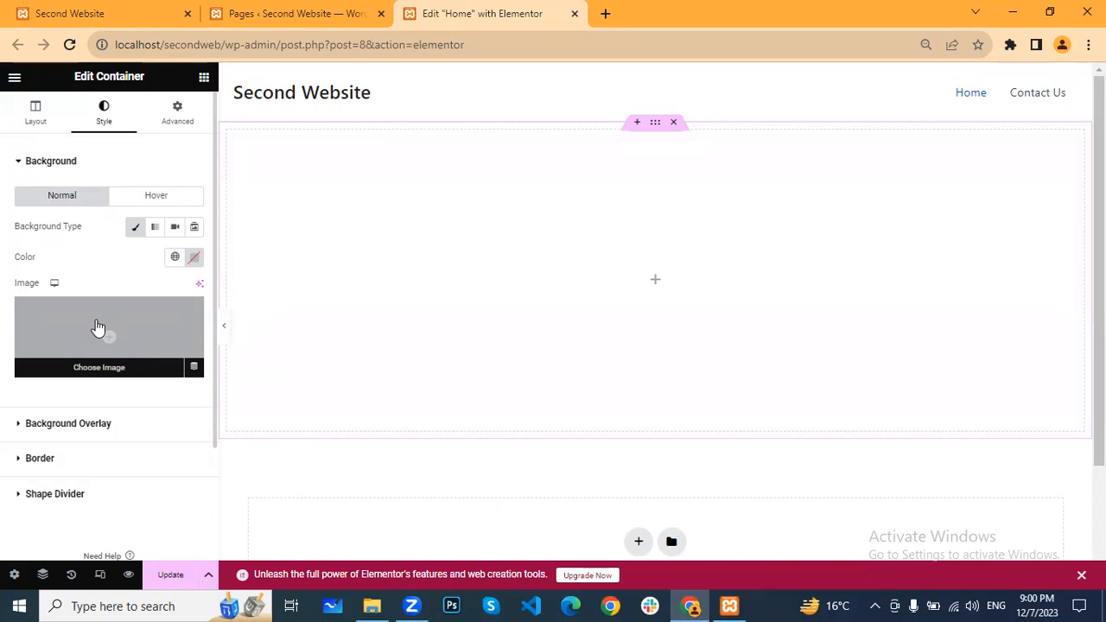
left_click(104, 423)
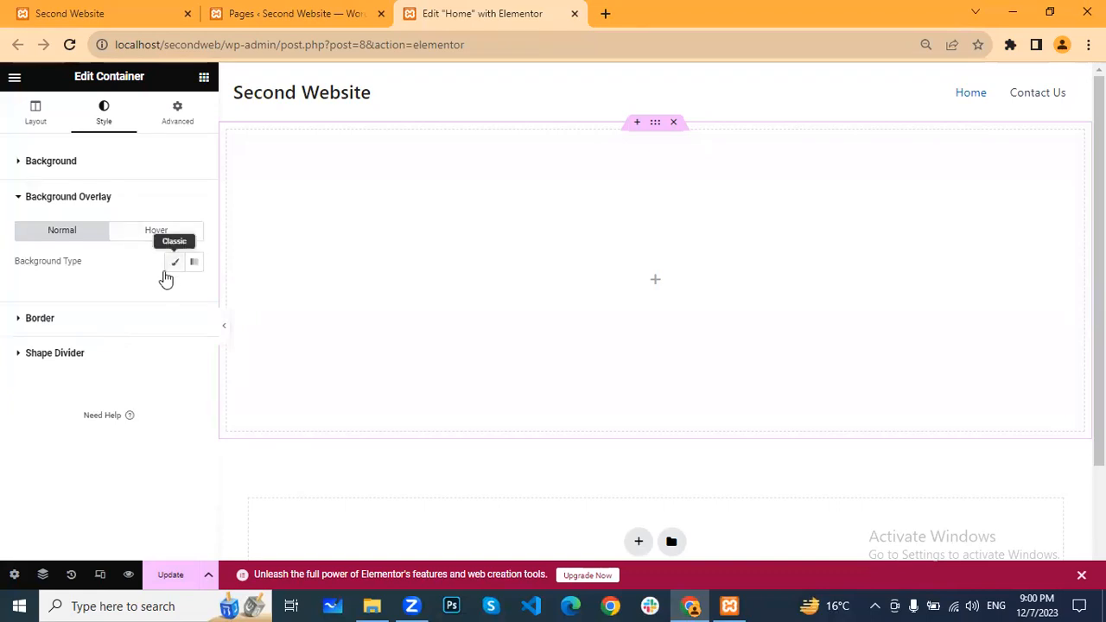
left_click(100, 171)
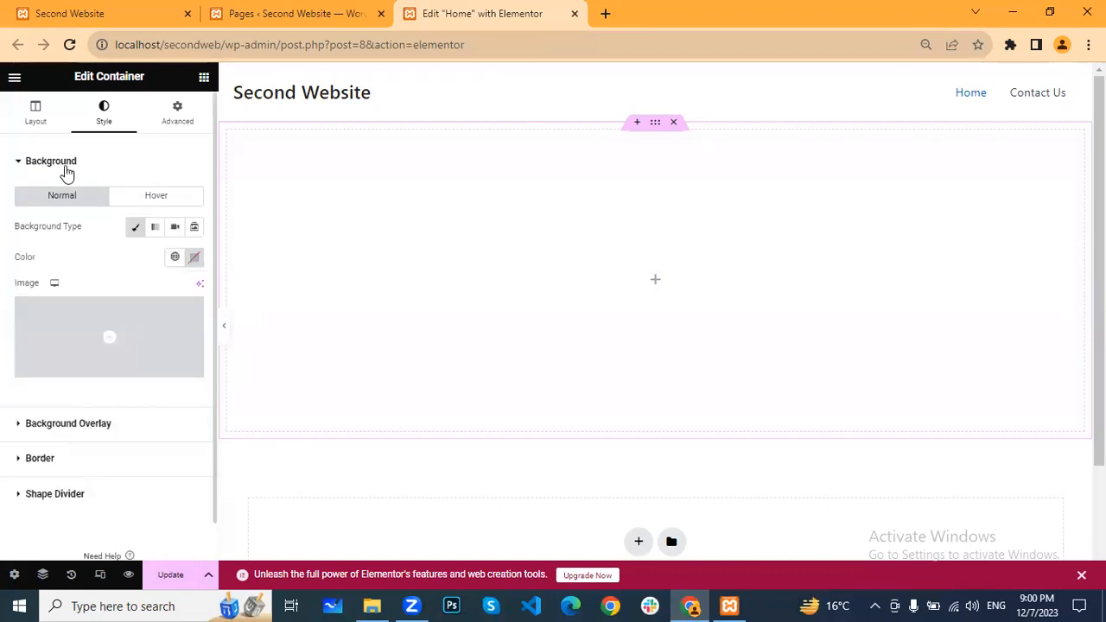
left_click(156, 229)
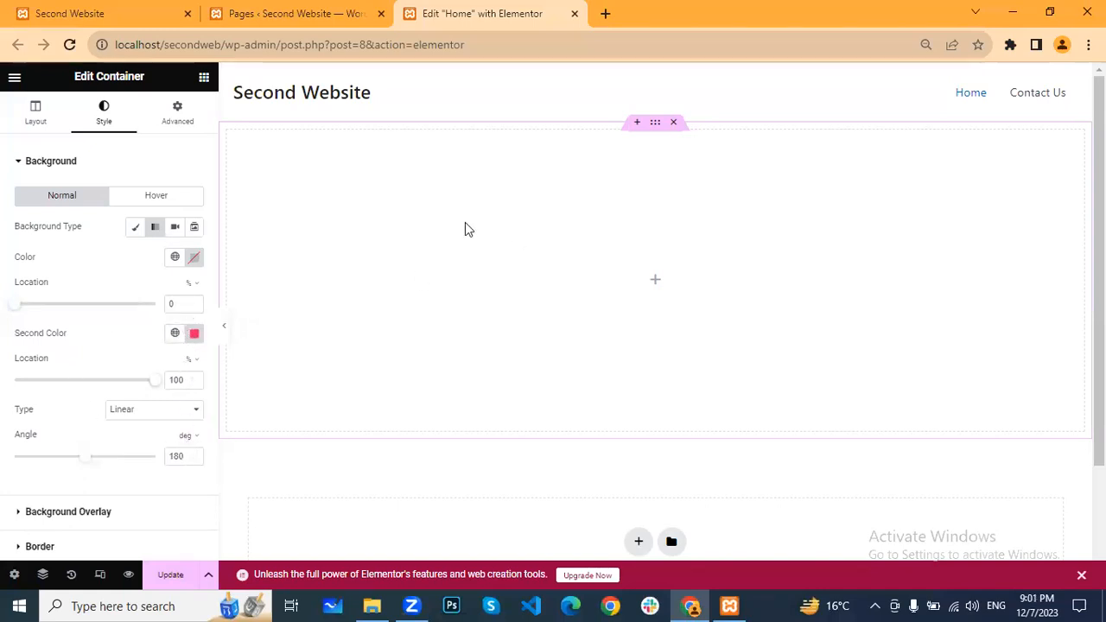
left_click(175, 229)
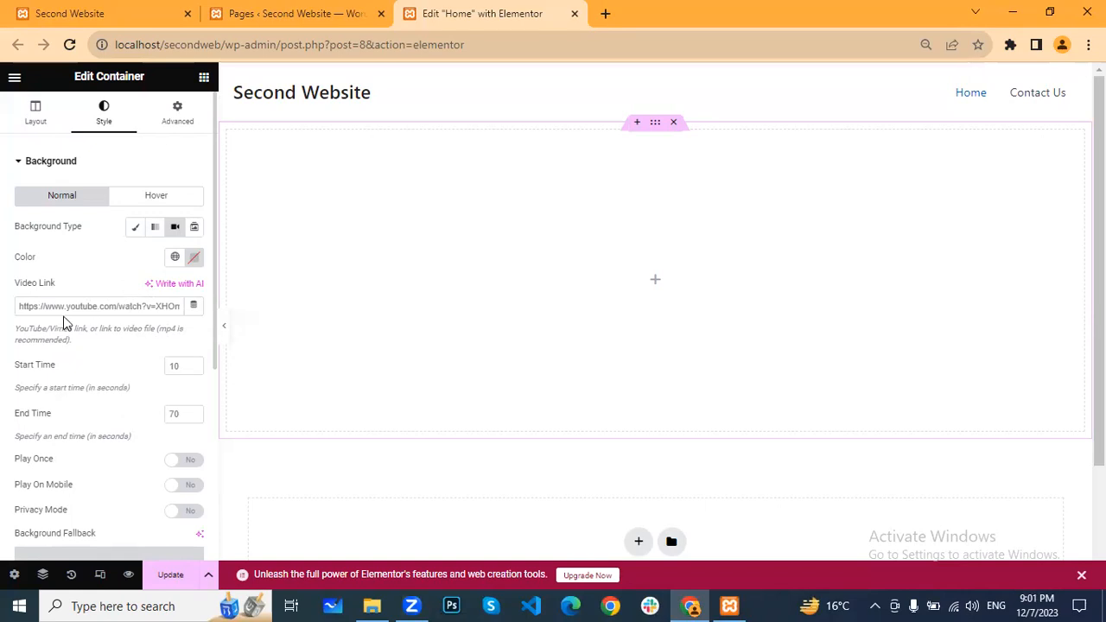
left_click(195, 229)
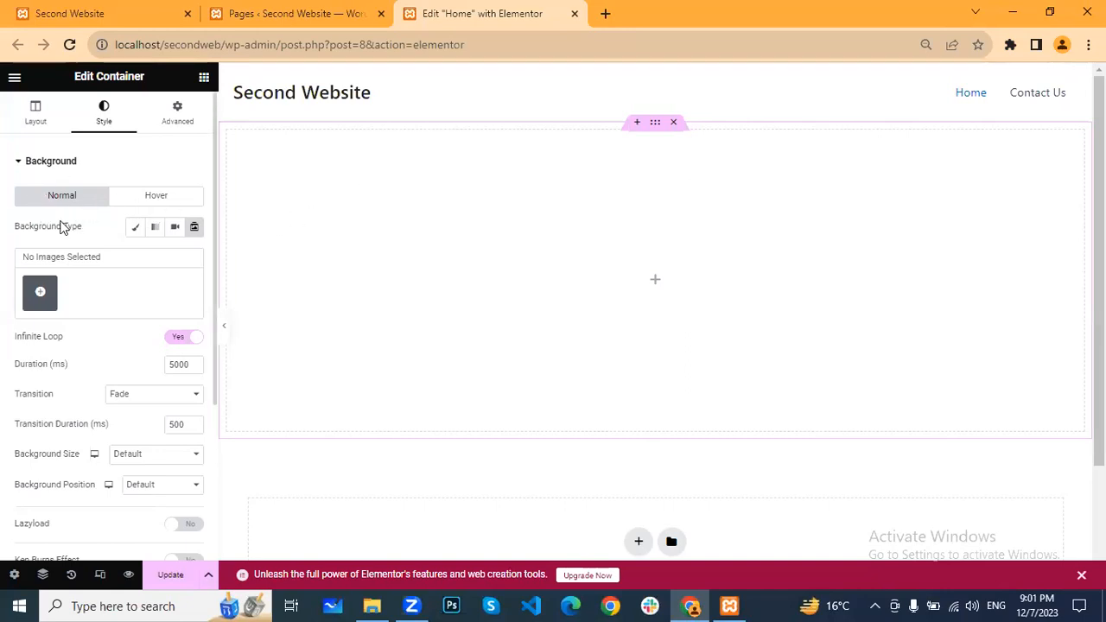
left_click(70, 171)
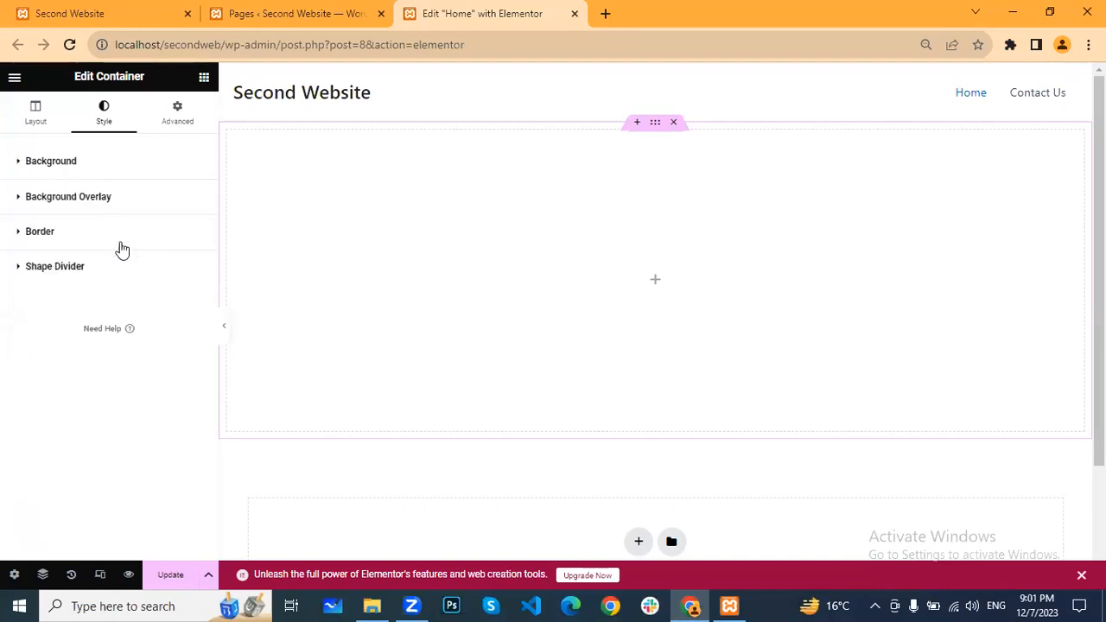
Give the container a Solid border and set the border color to red
left_click(68, 234)
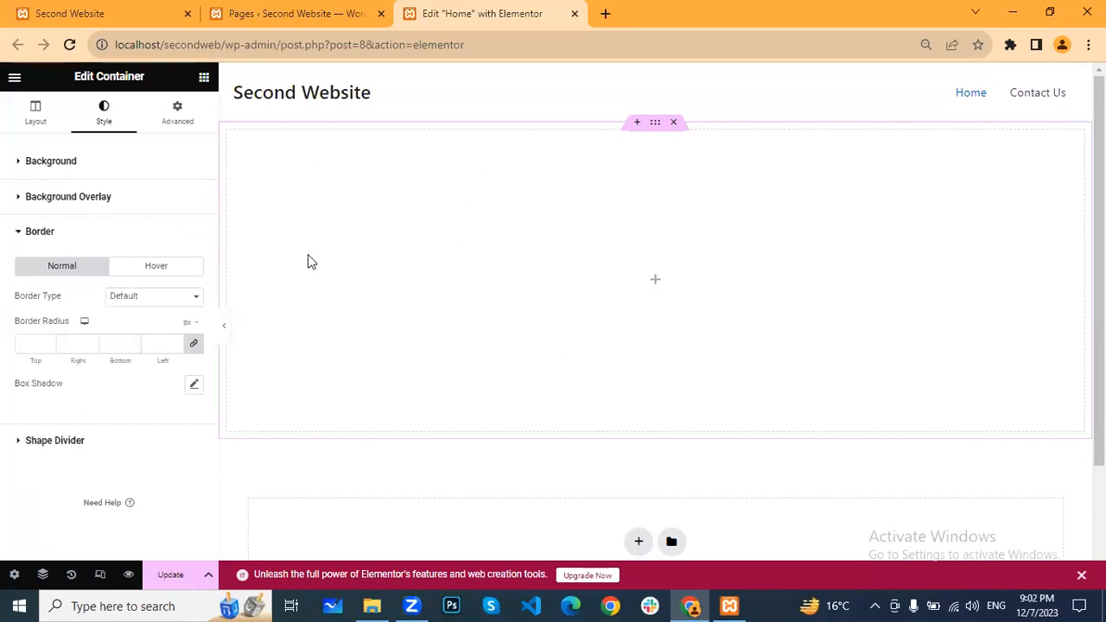
left_click(168, 297)
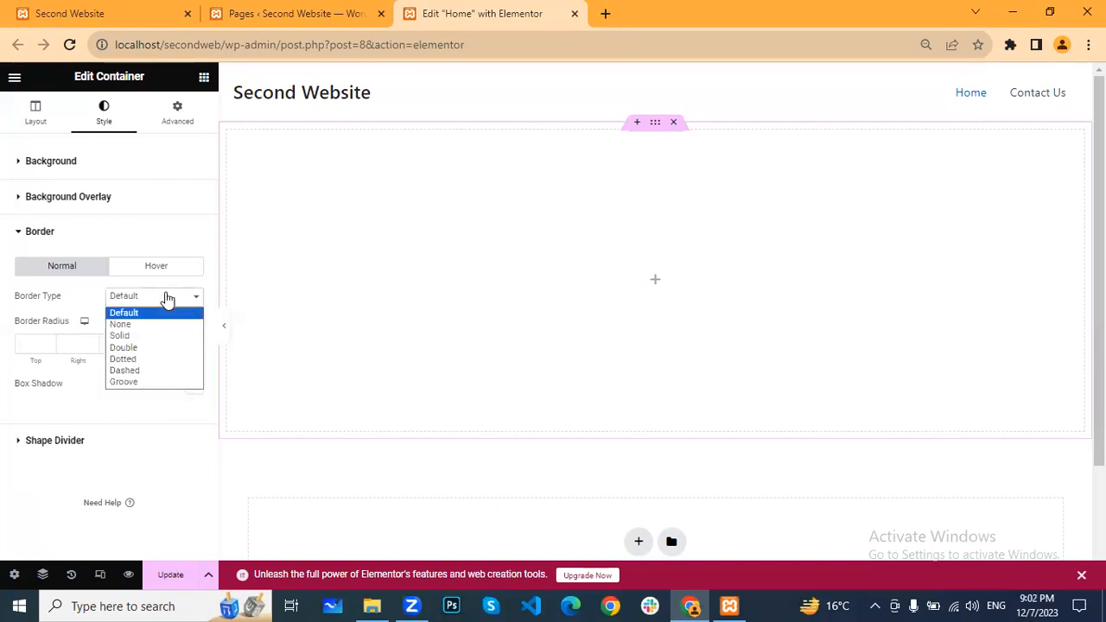
left_click(152, 338)
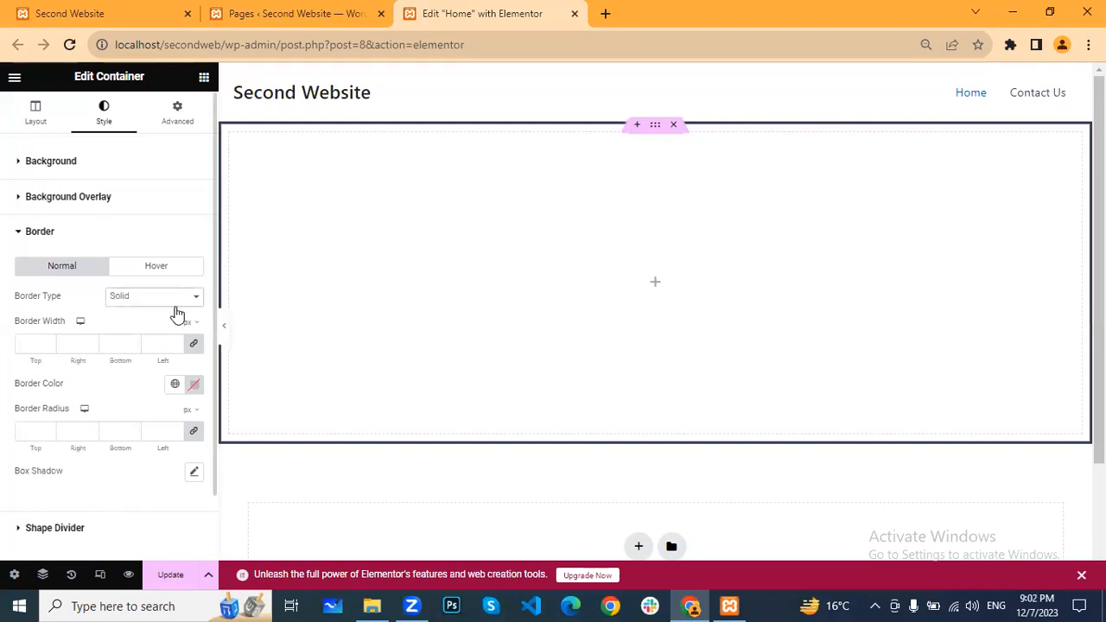
left_click(194, 387)
left_click_drag(246, 223, 288, 207)
left_click(193, 385)
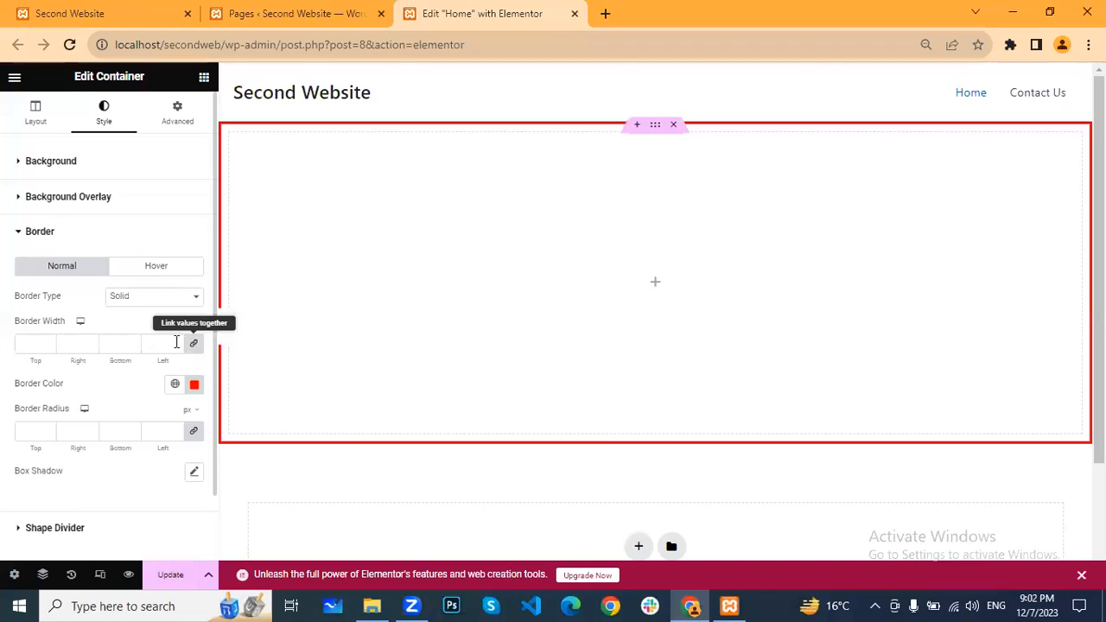
Set the container's border width to 12 px on all four sides
left_click(169, 344)
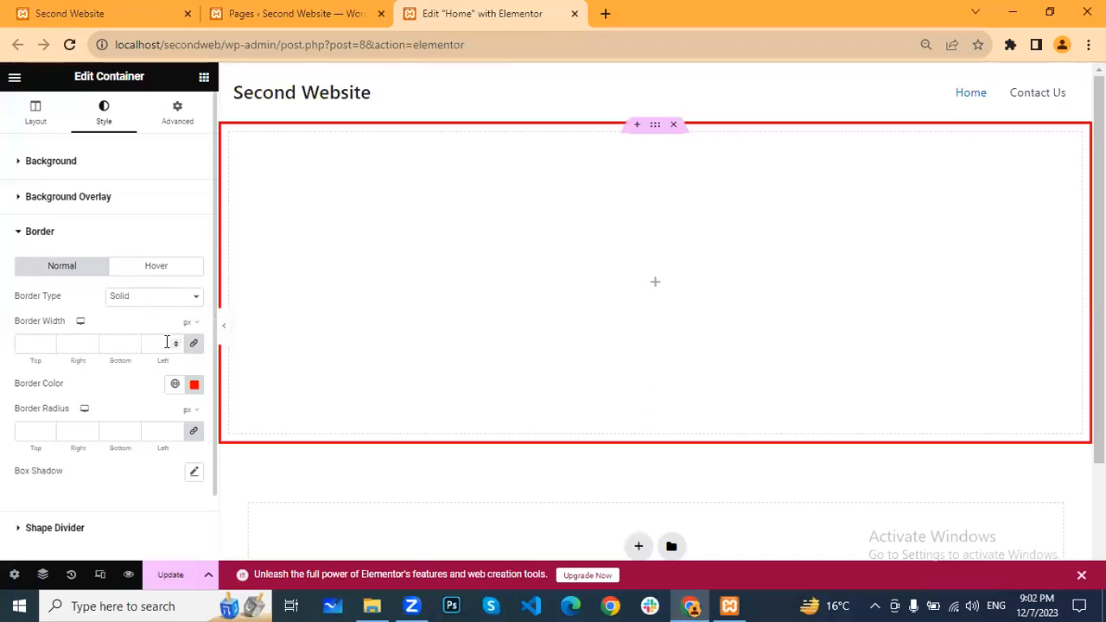
type("1")
left_click(174, 340)
left_click(173, 340)
left_click(173, 340)
left_click(173, 341)
left_click(174, 340)
left_click(174, 341)
left_click(173, 340)
left_click(173, 341)
left_click(174, 340)
left_click(174, 340)
left_click(173, 340)
left_click(176, 347)
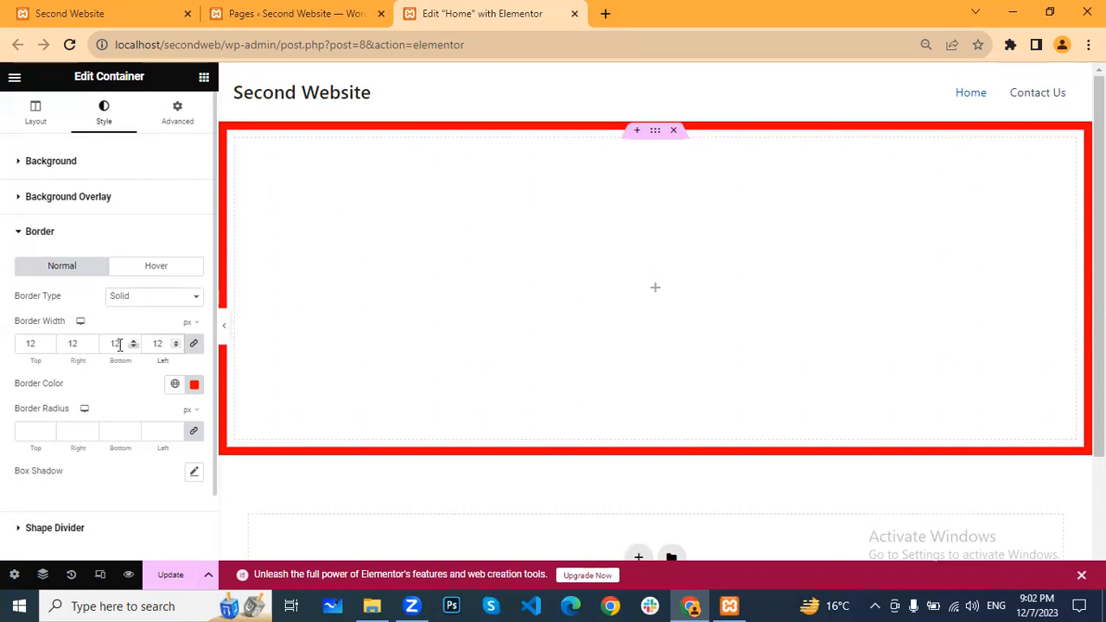
Reduce the border width to 5 px on all four sides and unlink the side values
left_click(90, 347)
left_click(90, 347)
left_click(90, 346)
left_click(90, 347)
left_click(89, 347)
left_click(90, 346)
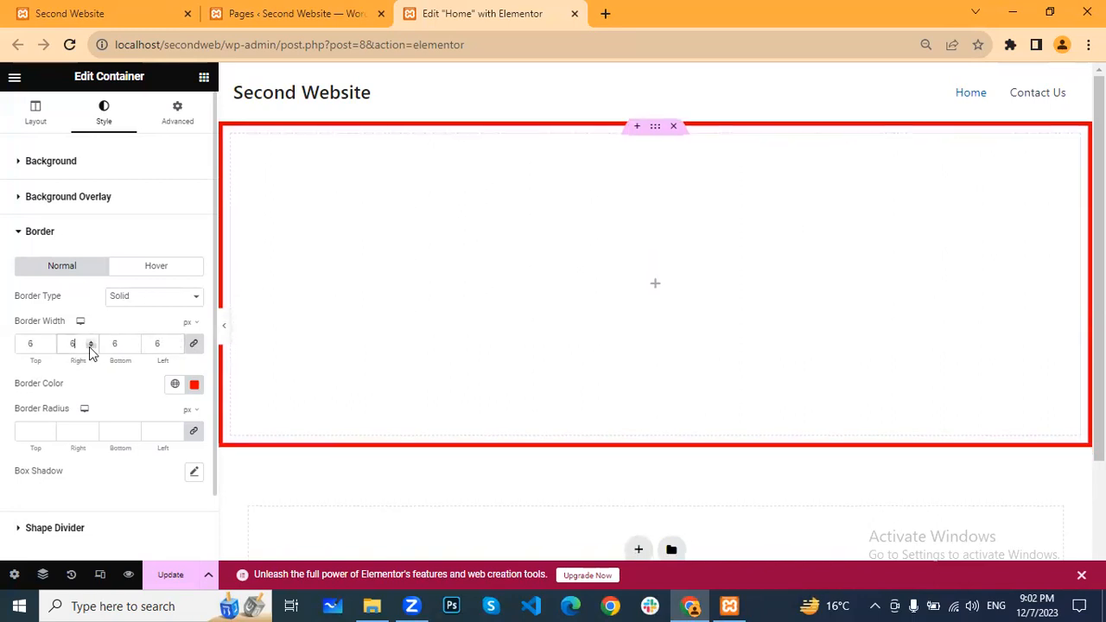
left_click(90, 346)
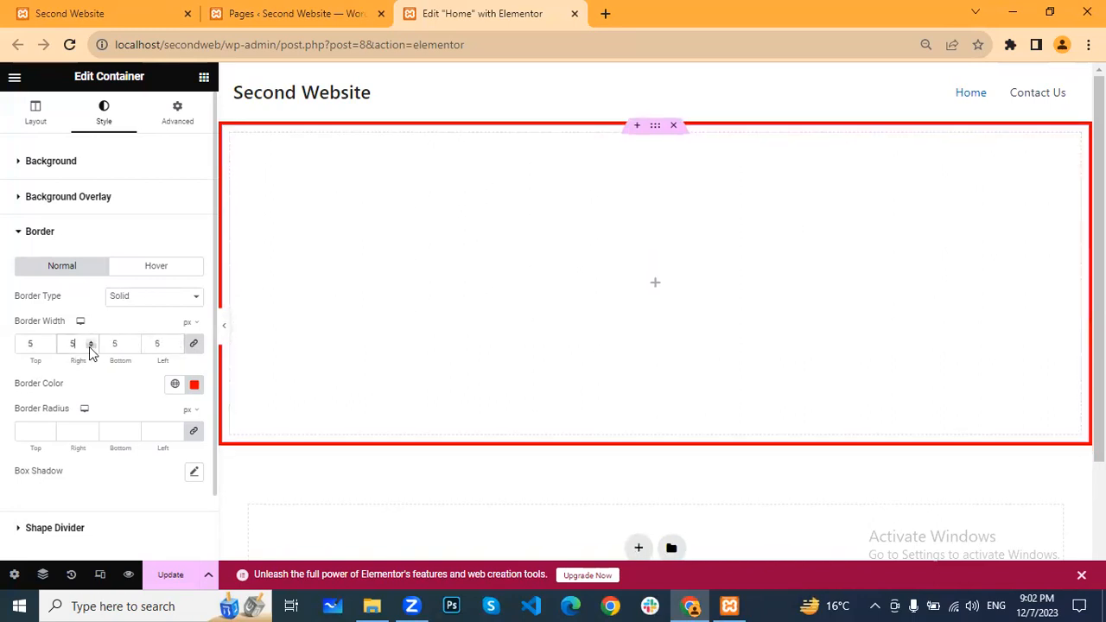
left_click(194, 346)
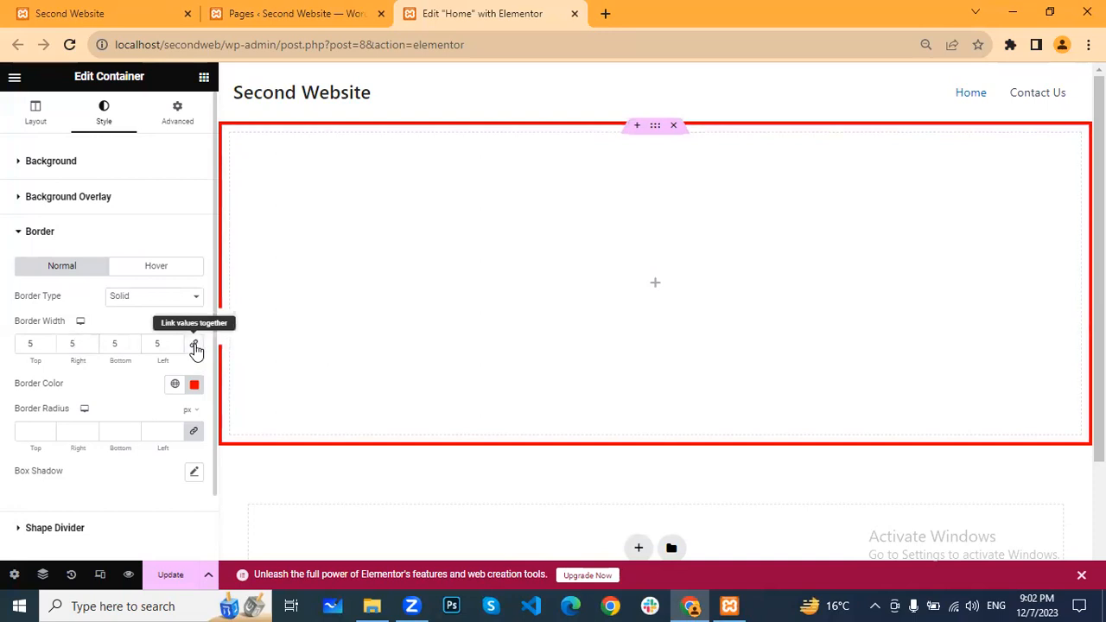
Increase only the container's top border width to 26 px
left_click(49, 341)
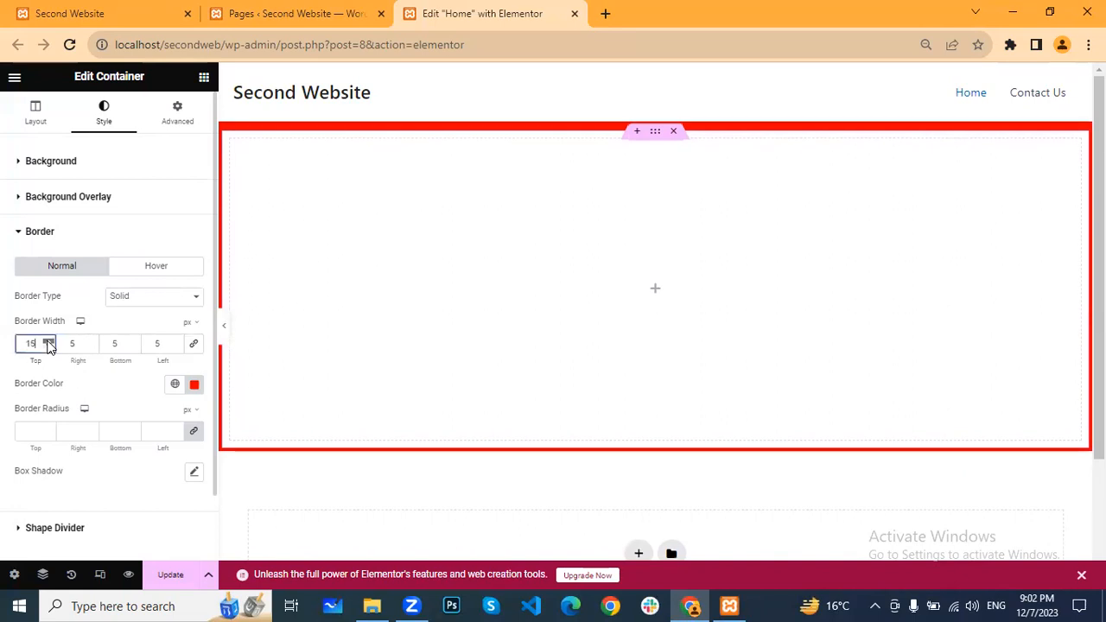
left_click(48, 341)
left_click(49, 341)
left_click(49, 341)
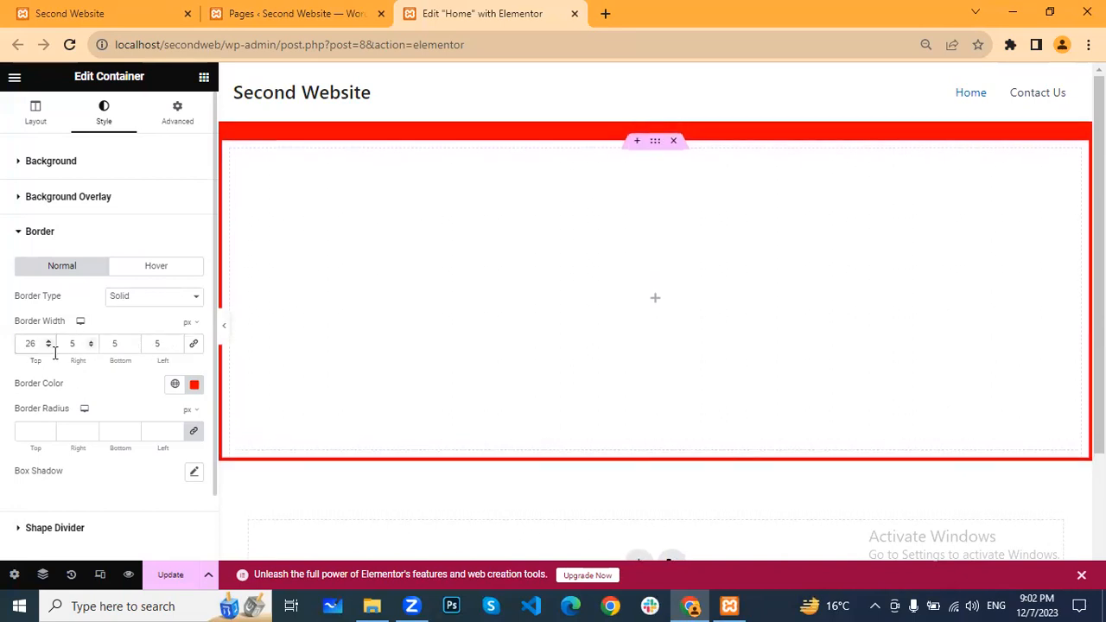
Set the container's top border width to 0, relink the side values and clear all four widths
left_click_drag(34, 343, 15, 343)
type("0")
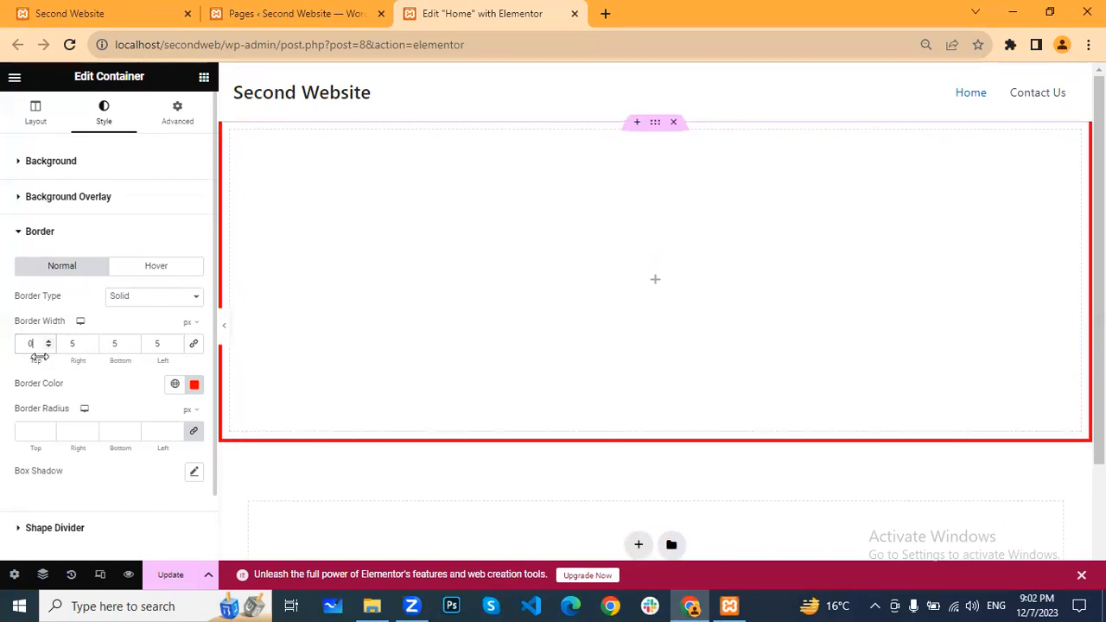
left_click(193, 346)
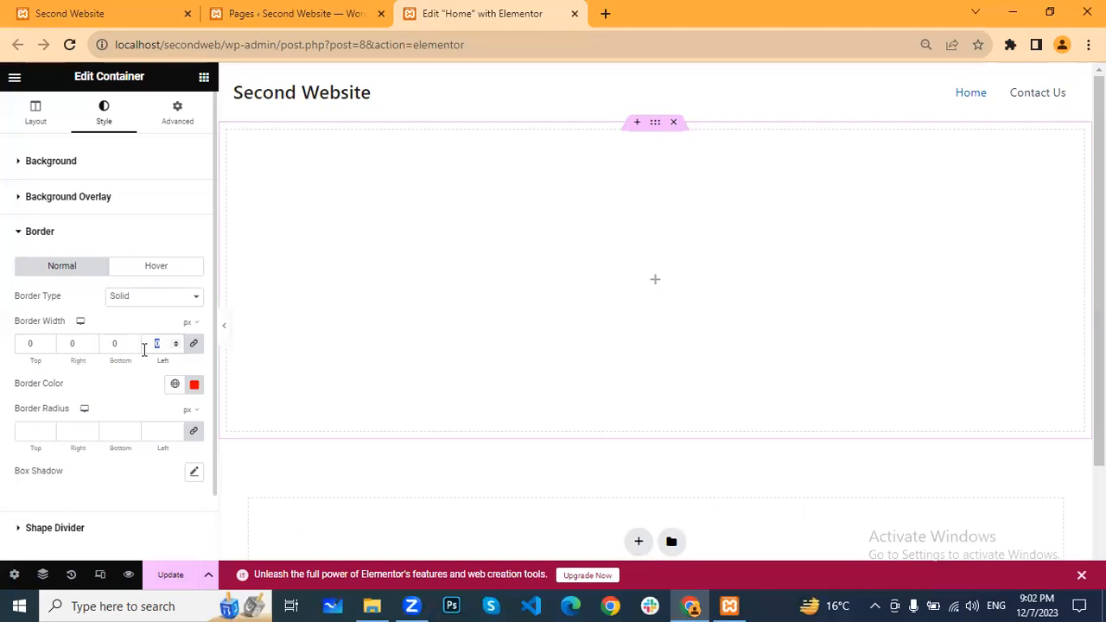
key("BackSpace")
Clear the container's border color and reset the border type to Default
left_click(194, 386)
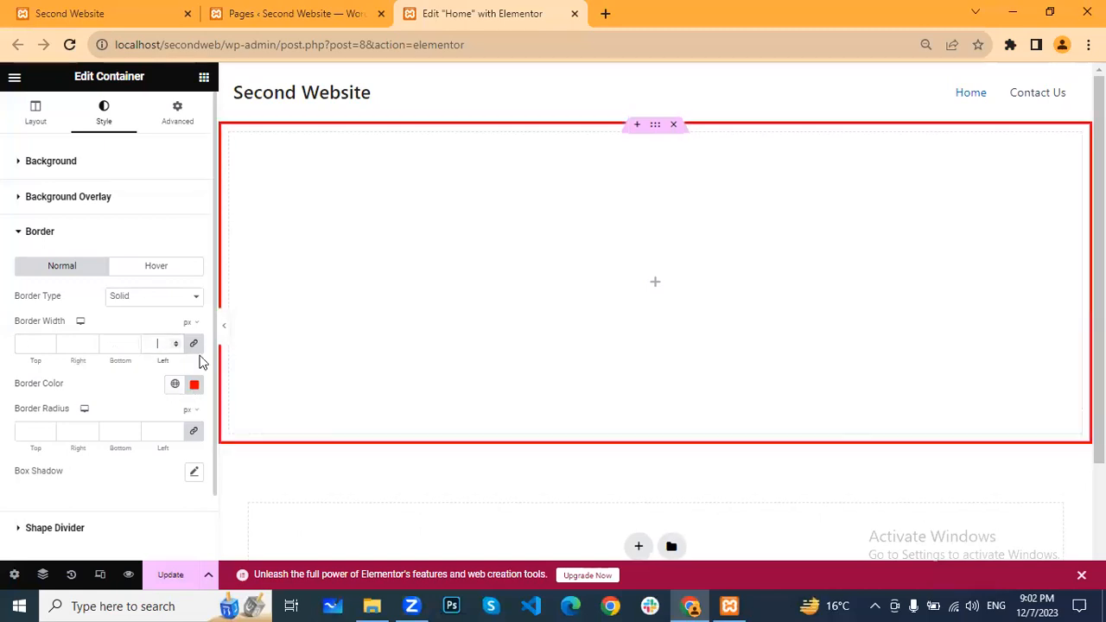
left_click(217, 167)
left_click(60, 262)
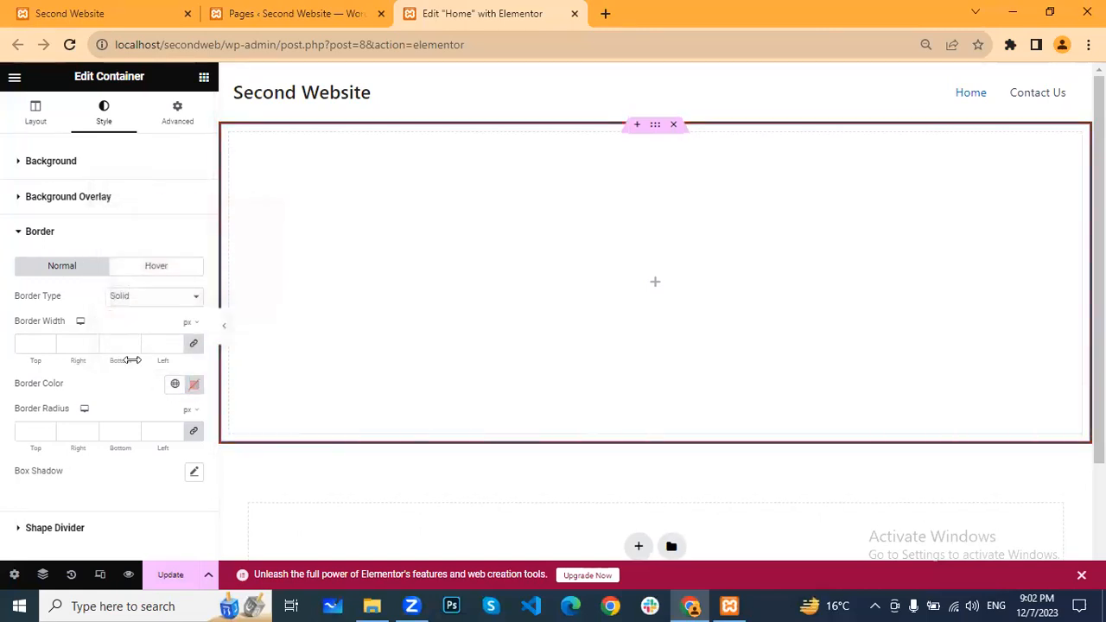
left_click(152, 298)
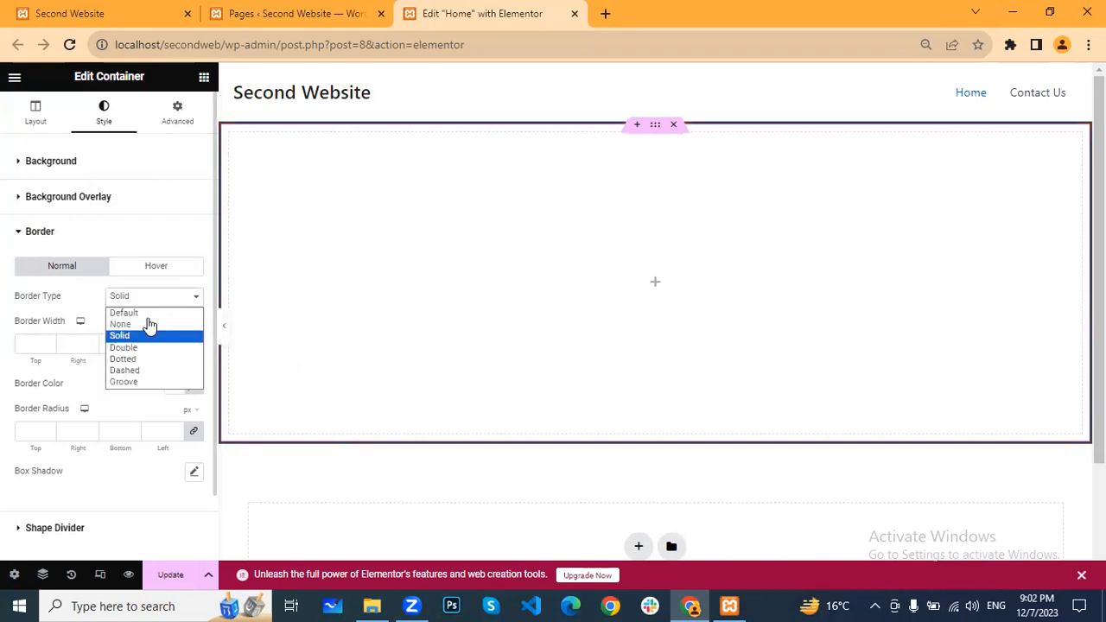
key("Return")
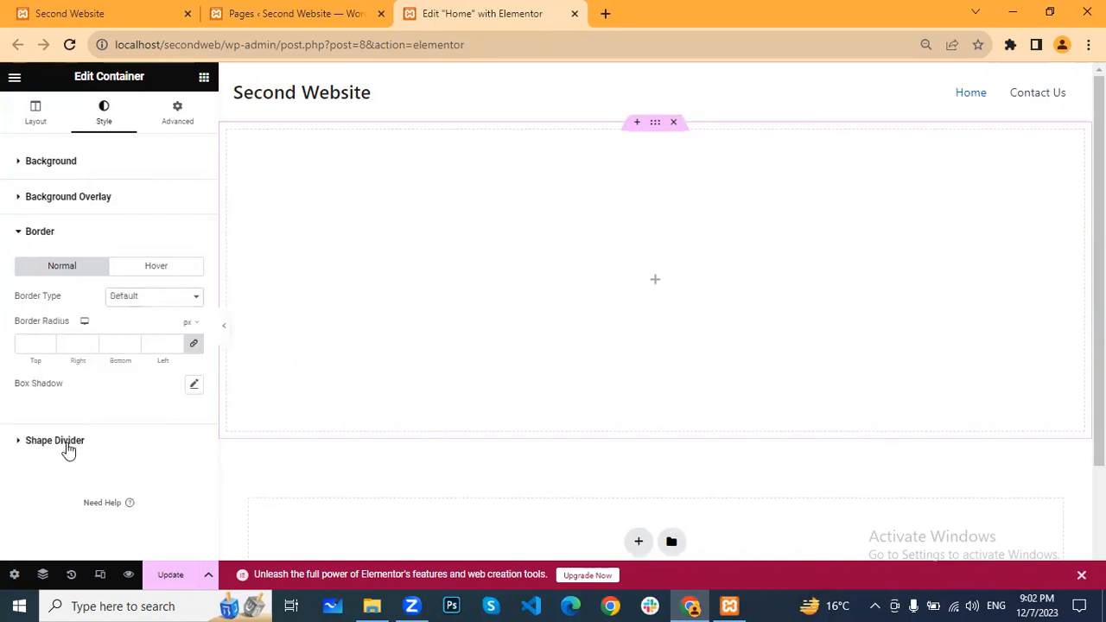
Examine the container's Shape Divider settings and its advanced Layout settings, from margin and padding to CSS ID and classes
left_click(68, 447)
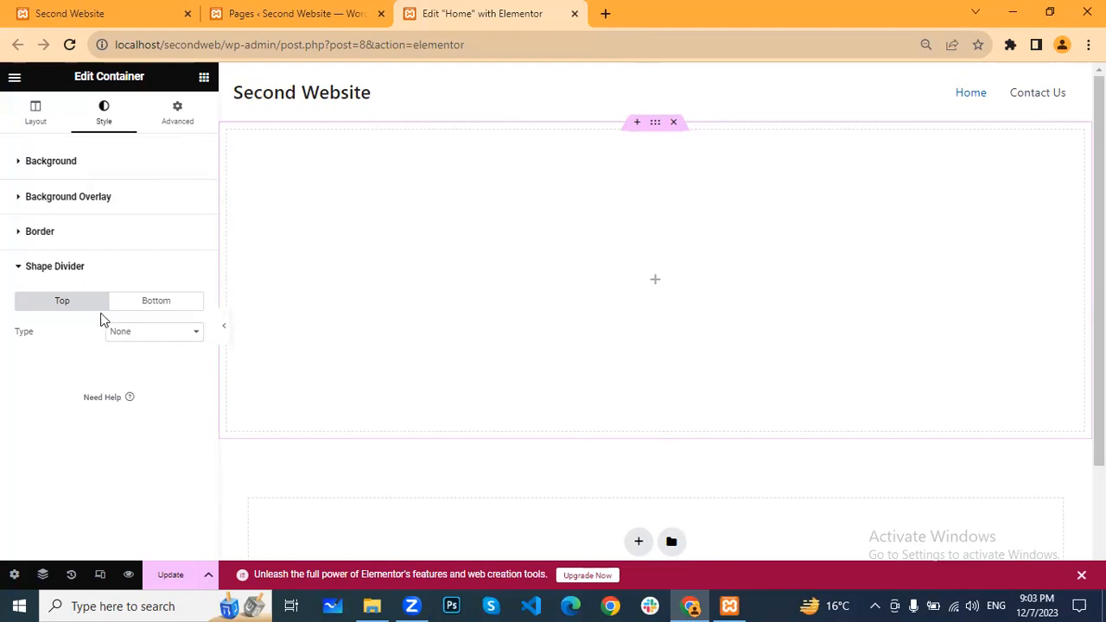
left_click(181, 112)
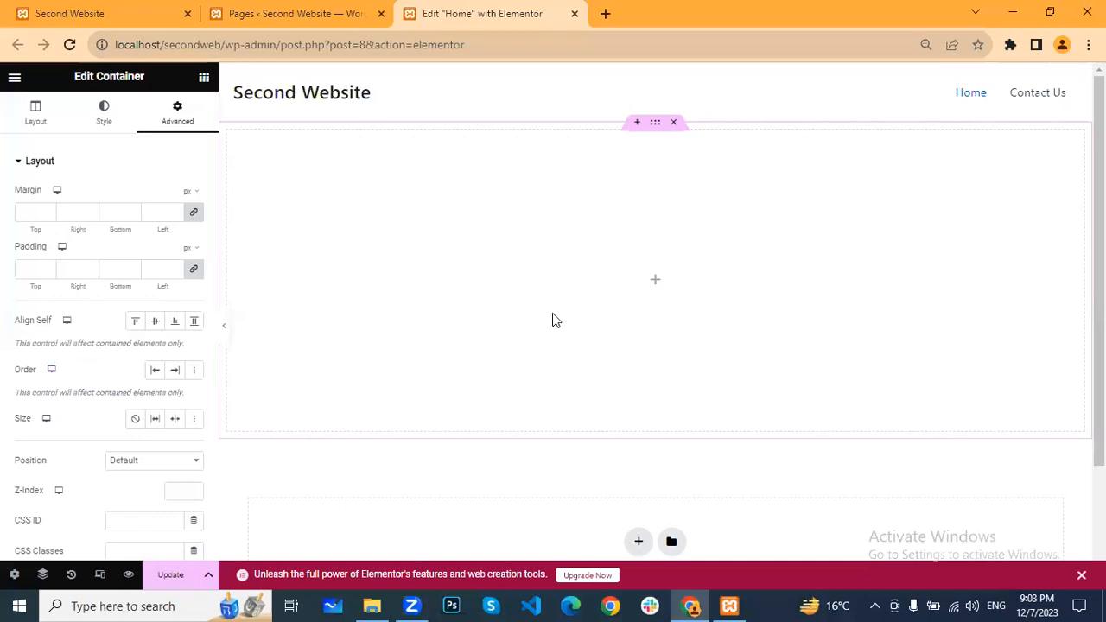
scroll(47, 363, "down", 1)
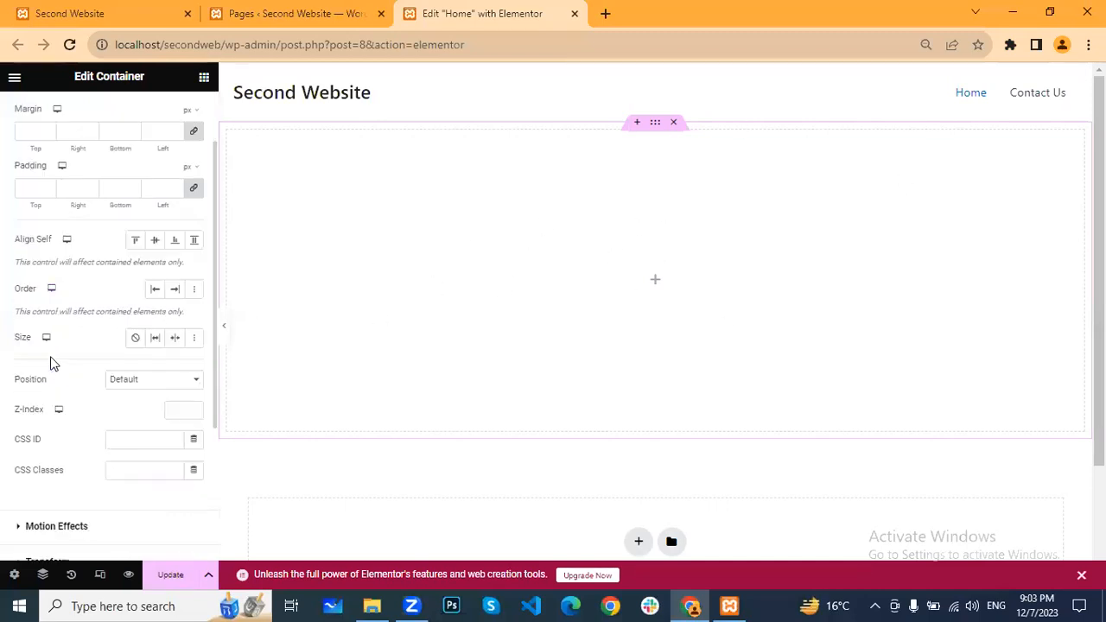
scroll(82, 363, "down", 2)
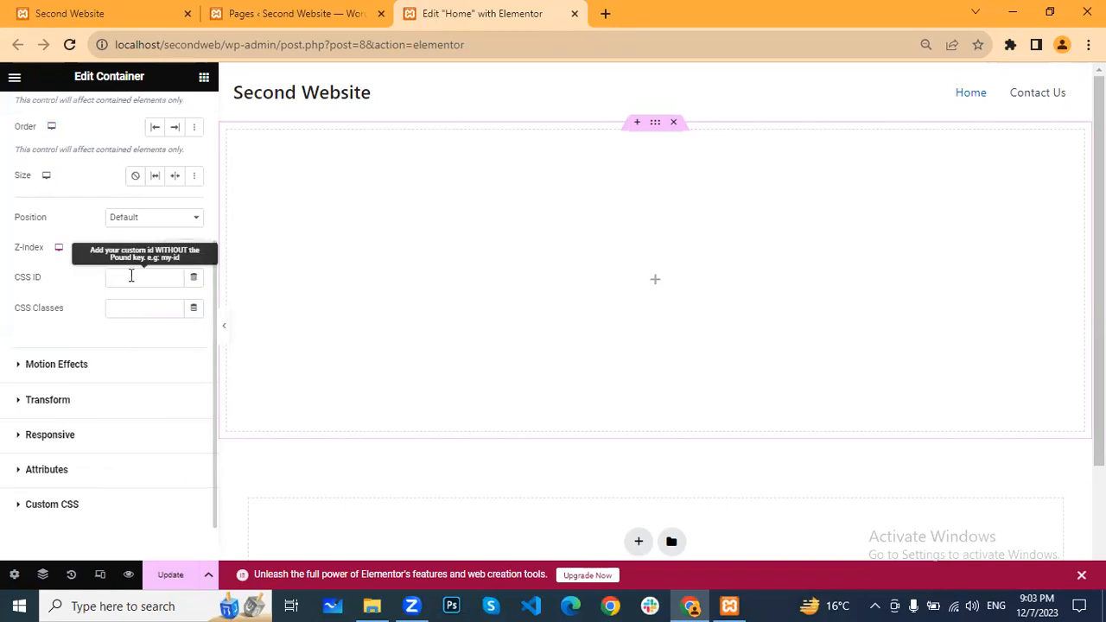
scroll(125, 293, "down", 1)
Examine the container's Motion Effects, Transform and Responsive visibility settings
left_click(61, 313)
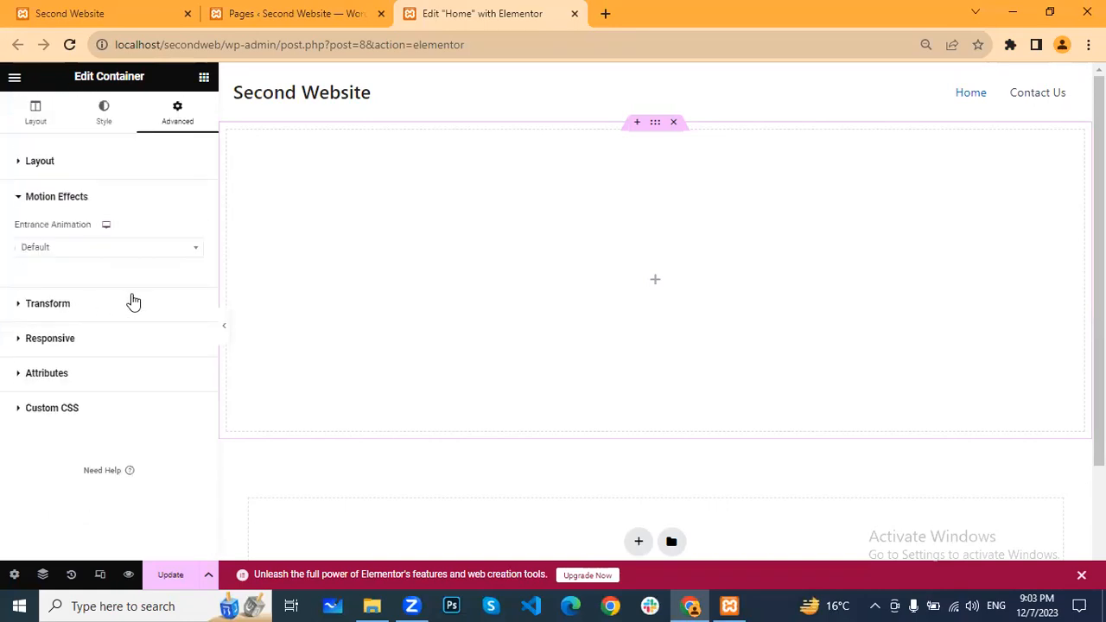
left_click(154, 246)
left_click(154, 249)
left_click(98, 302)
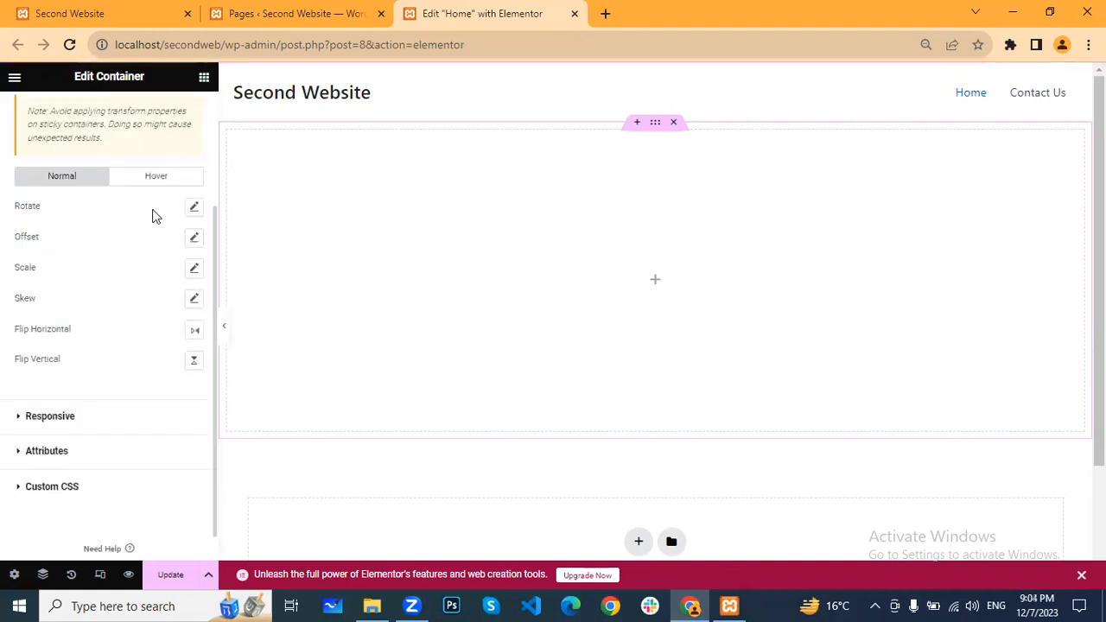
scroll(152, 211, "up", 3)
left_click(90, 245)
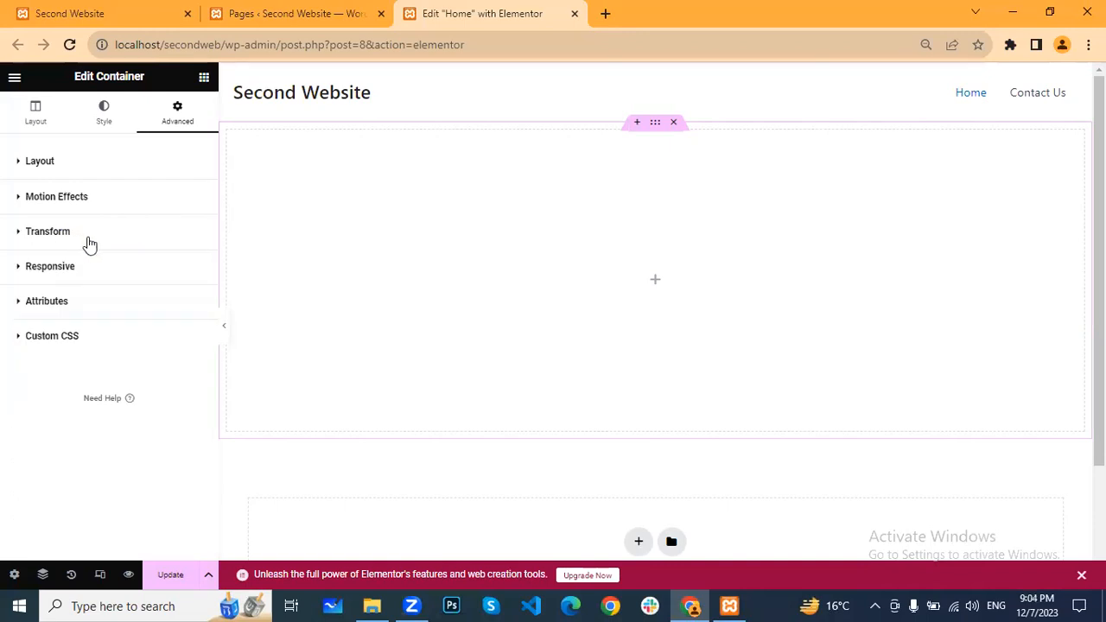
left_click(76, 273)
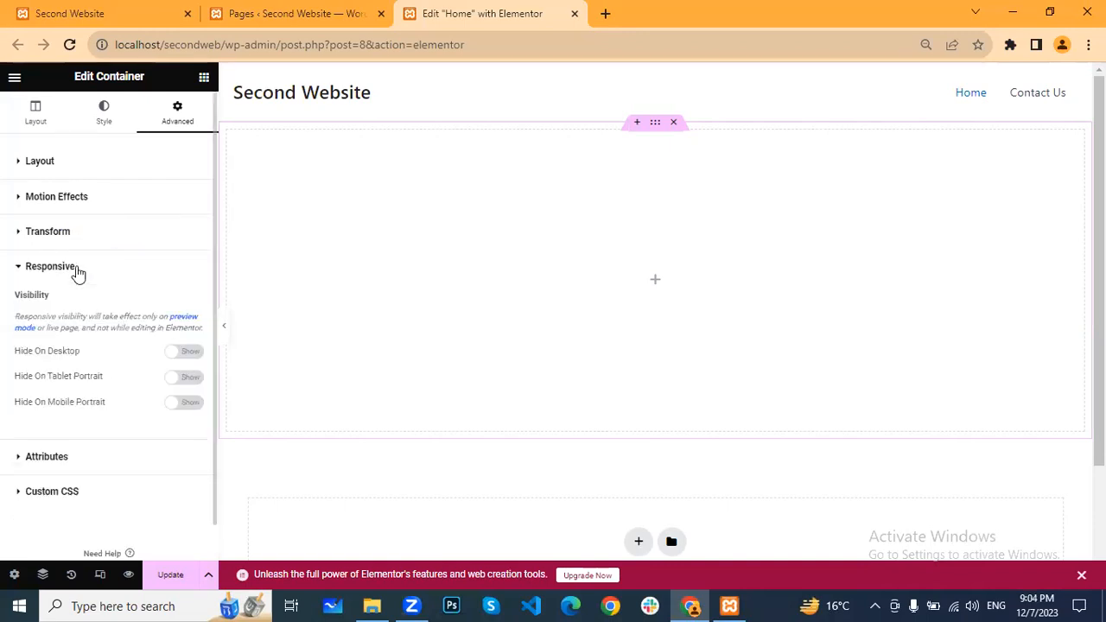
left_click(86, 274)
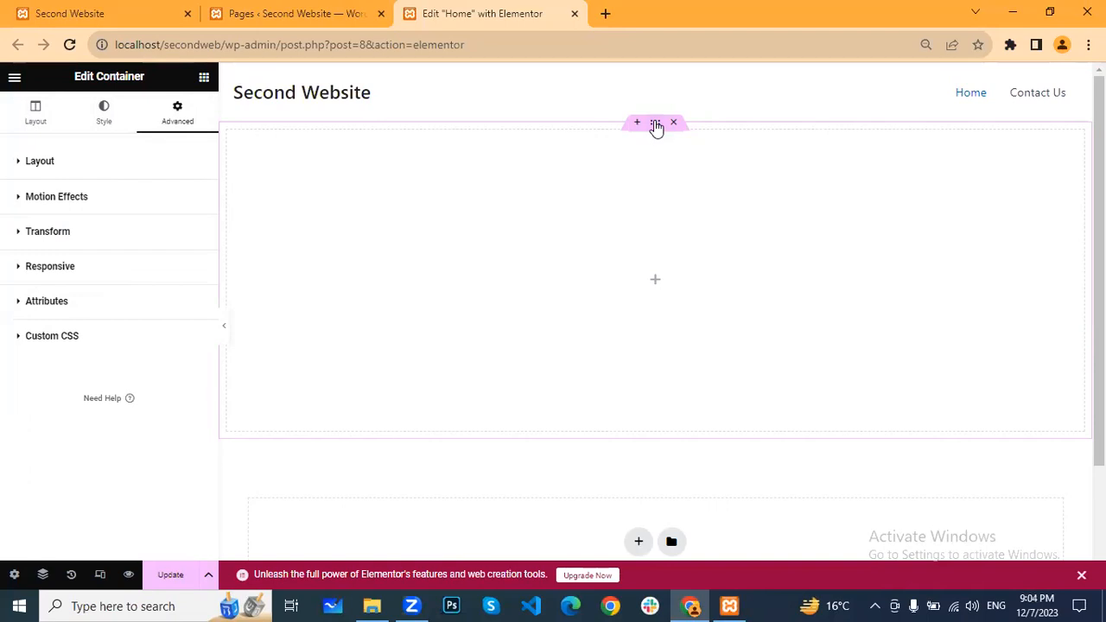
Review the container's layout settings, the available widgets, the main Elementor menu and the Page Settings
left_click(32, 121)
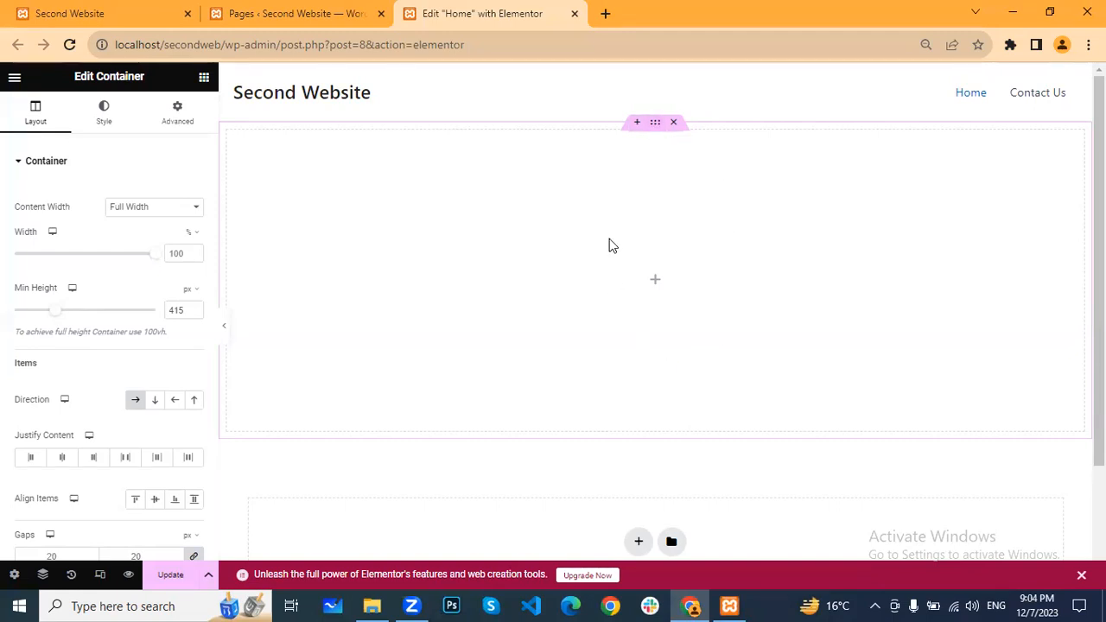
left_click(204, 78)
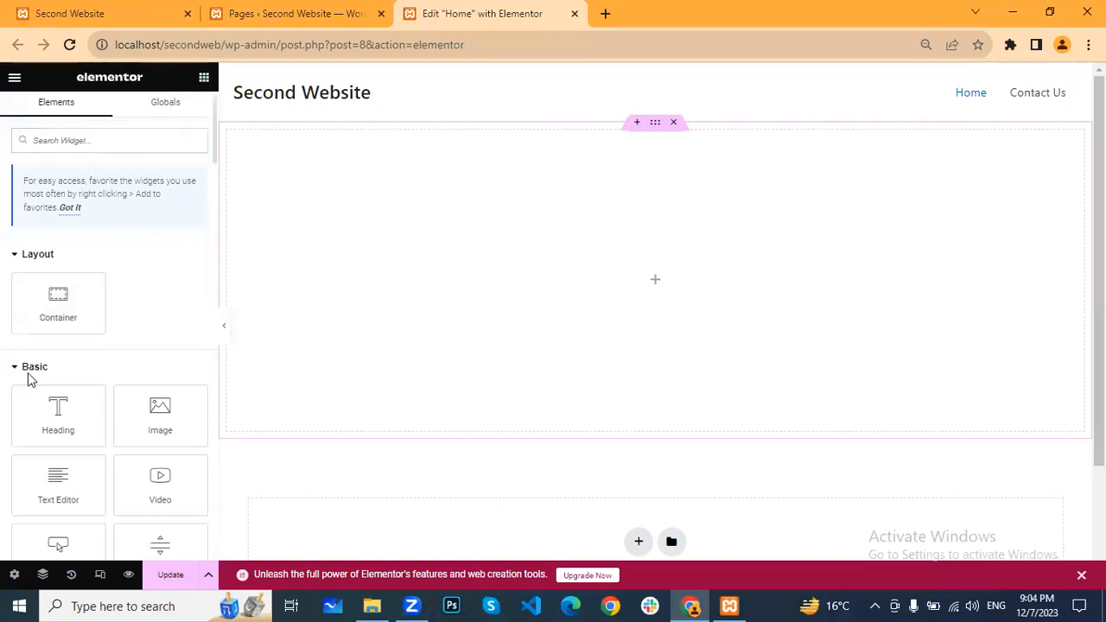
scroll(76, 404, "down", 7)
scroll(79, 380, "up", 6)
left_click(14, 77)
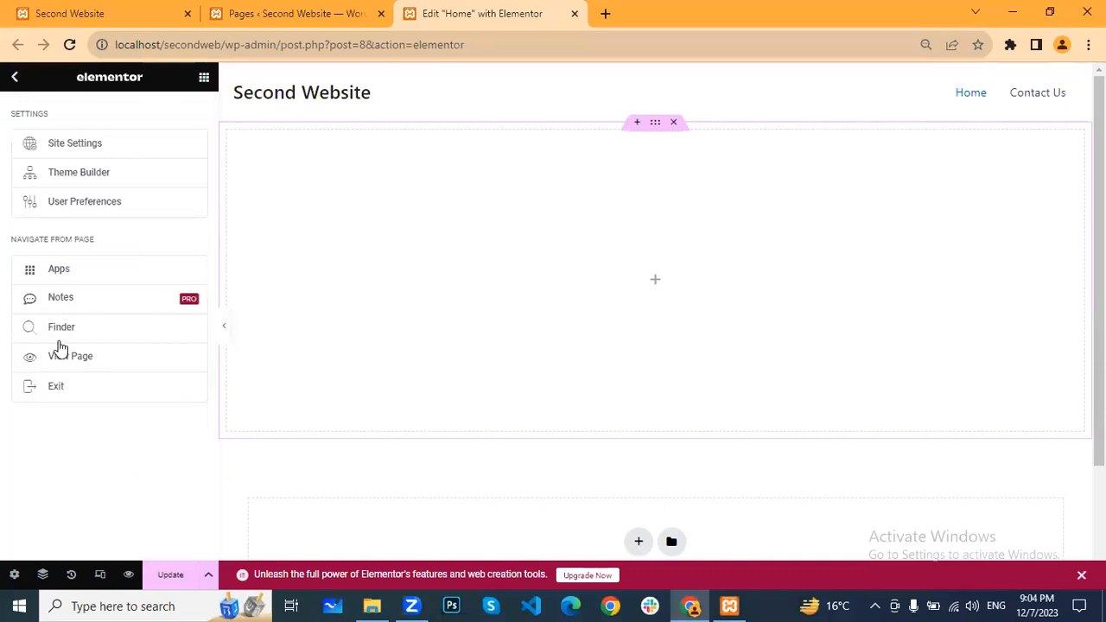
left_click(15, 576)
scroll(143, 193, "down", 2)
scroll(147, 194, "up", 2)
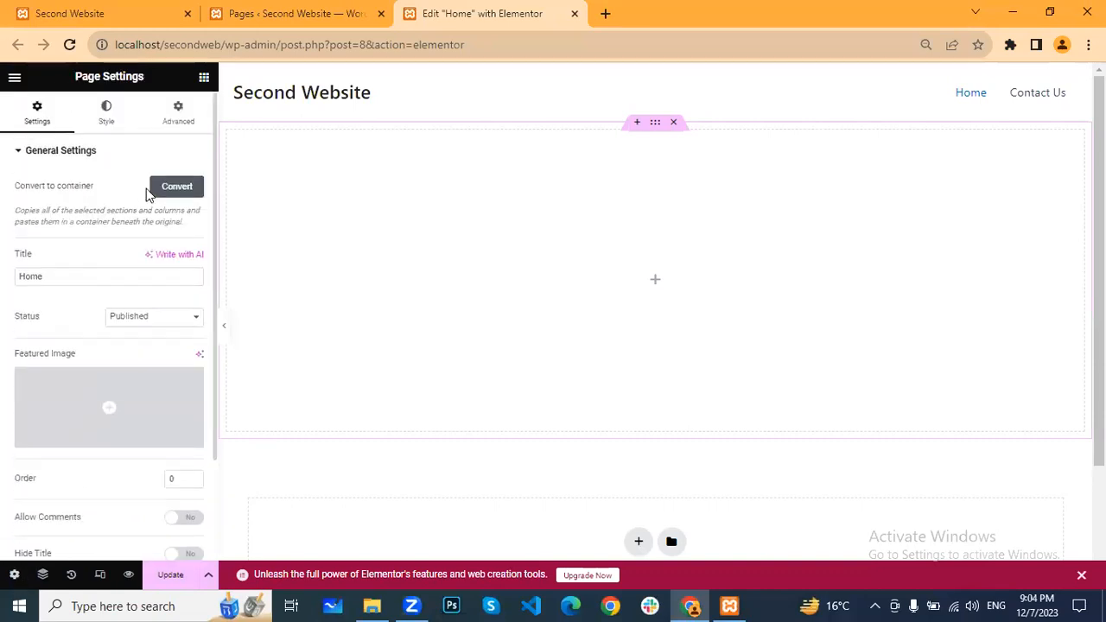
left_click(14, 79)
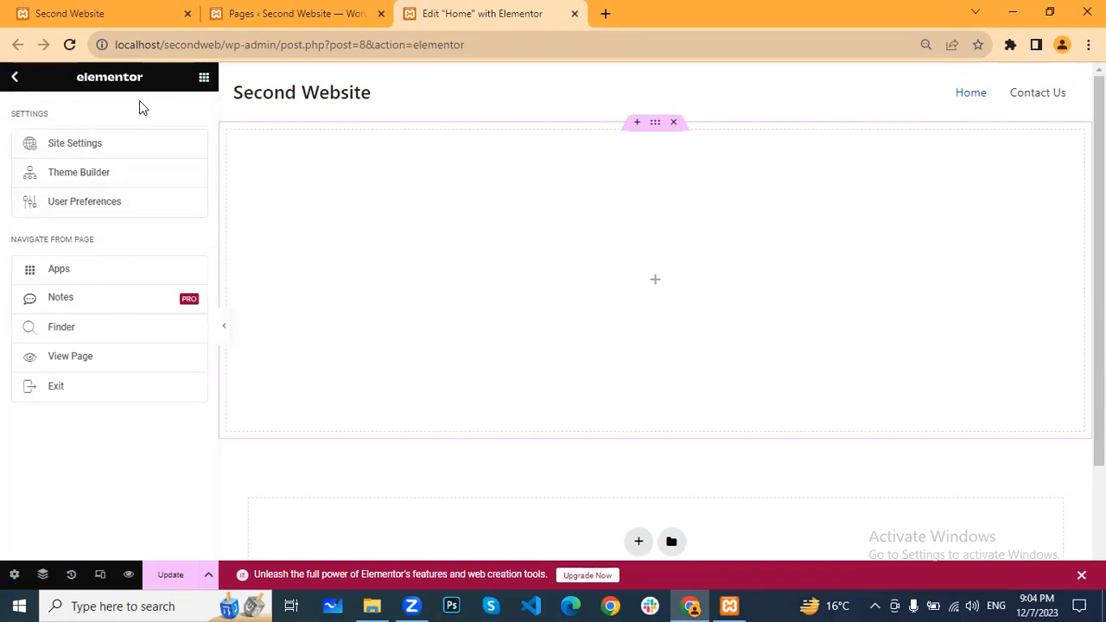
Add a Heading widget to the container and set its title to "Welcome to LWE"
left_click(205, 77)
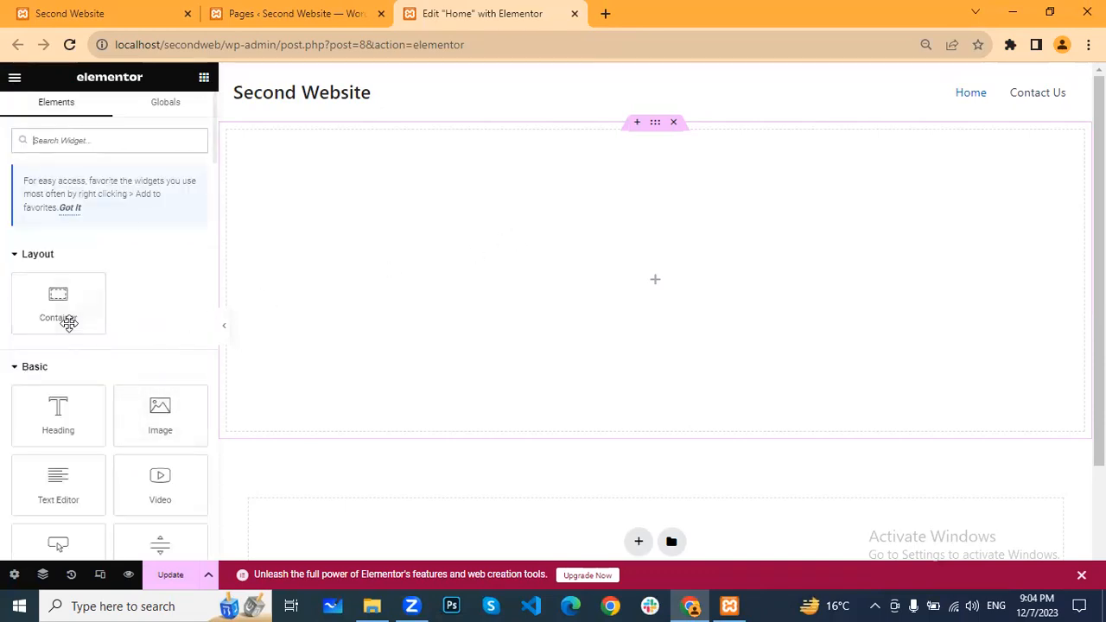
left_click_drag(54, 413, 597, 224)
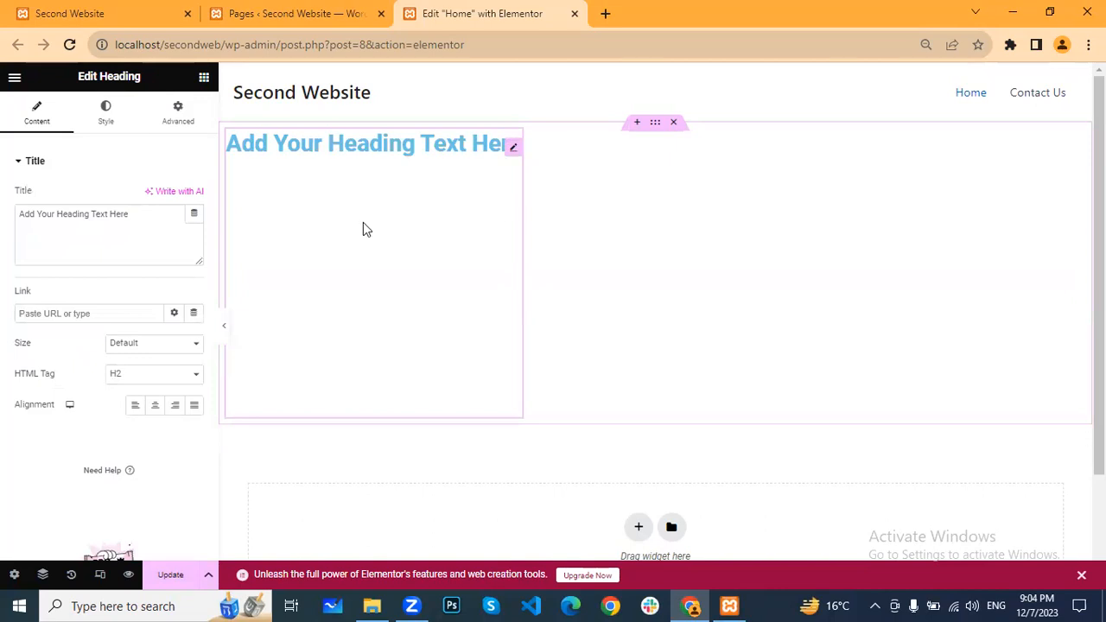
left_click_drag(146, 206, 3, 216)
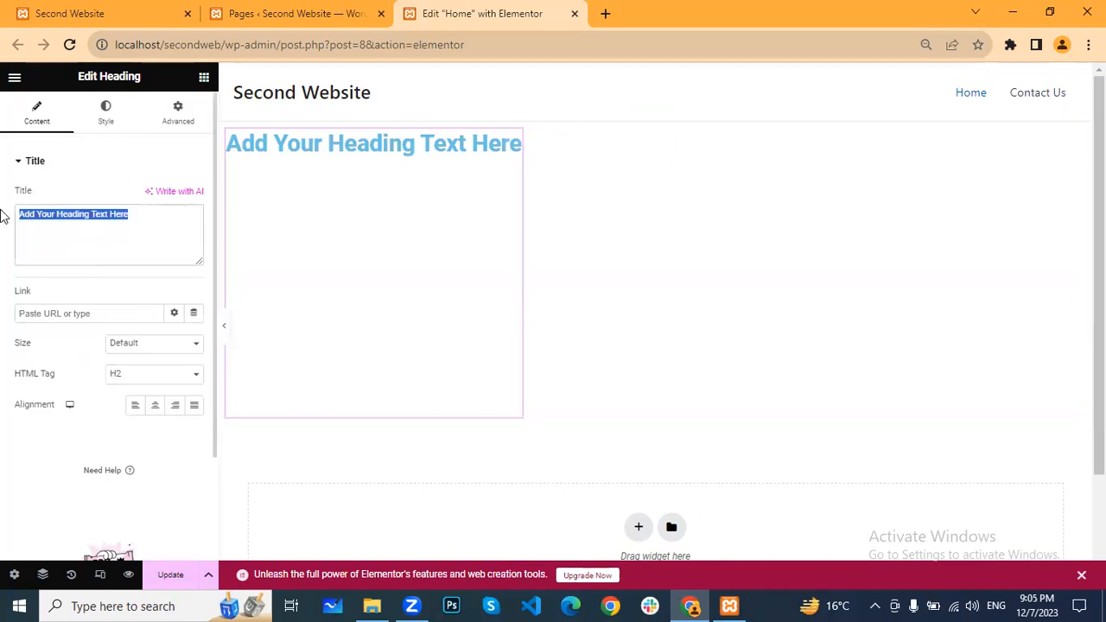
type("Welco")
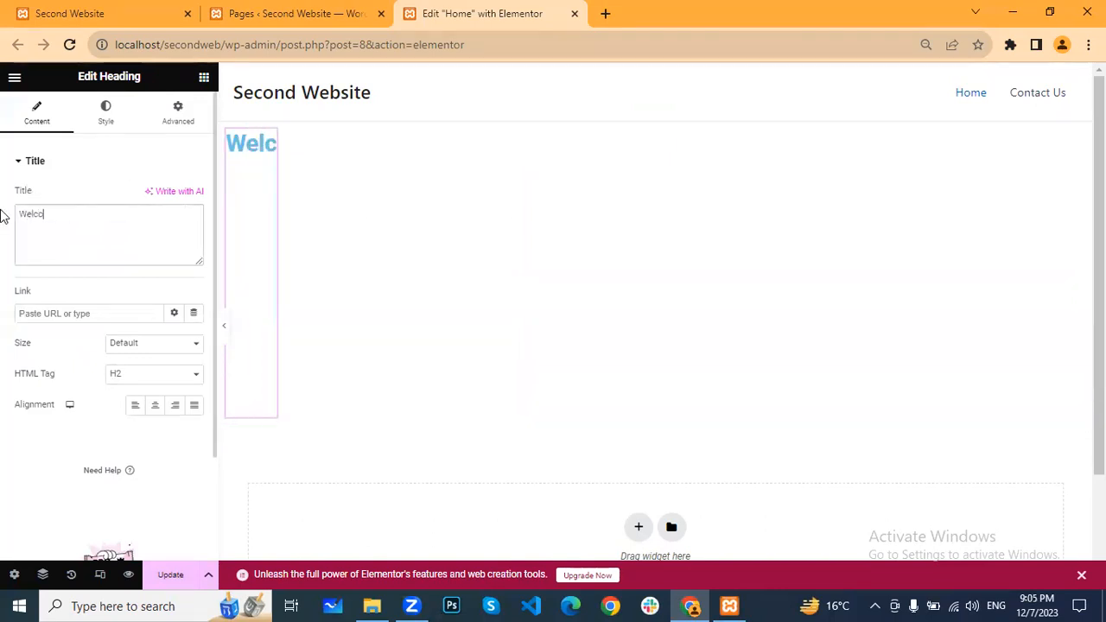
type("me to LWE")
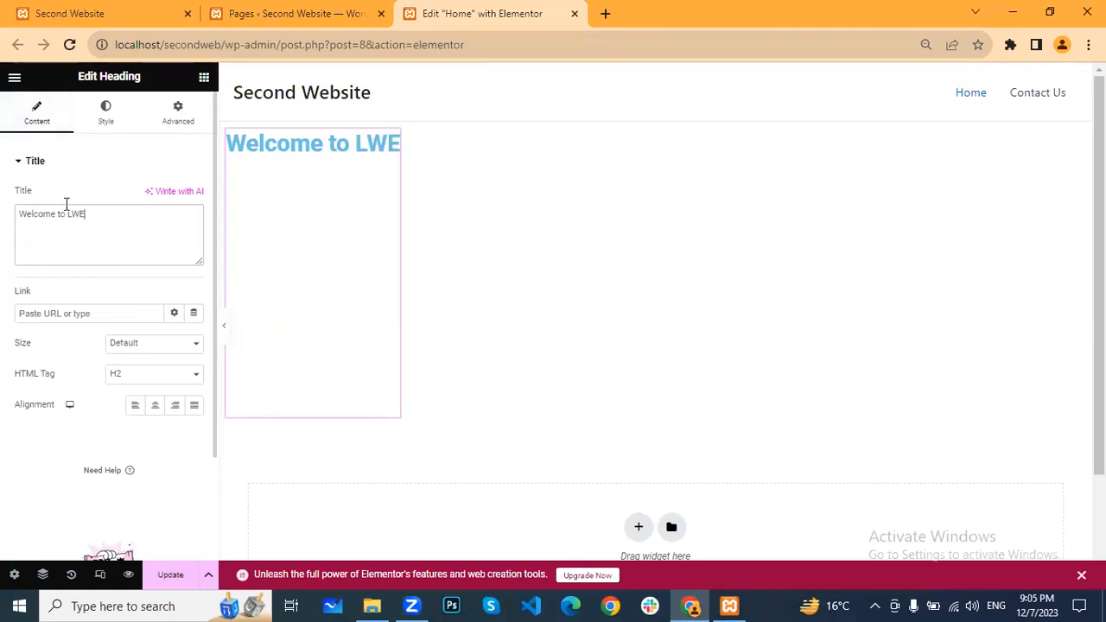
left_click_drag(151, 74, 29, 84)
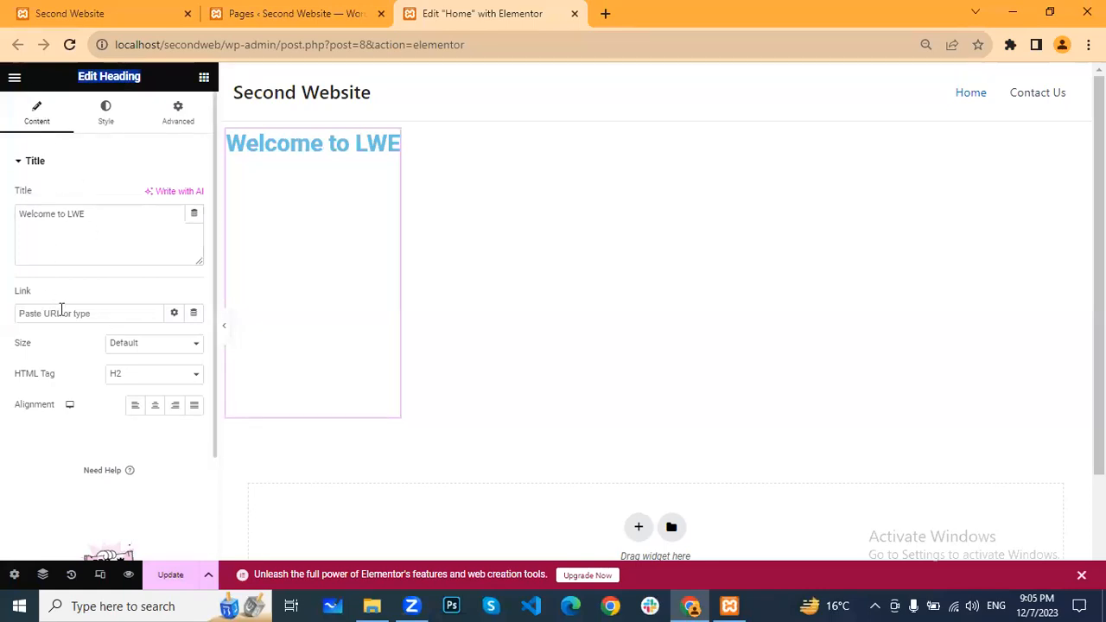
Check the heading's Size and HTML Tag options, keeping H2, and set its alignment to Center
left_click(153, 350)
left_click(152, 356)
left_click(168, 380)
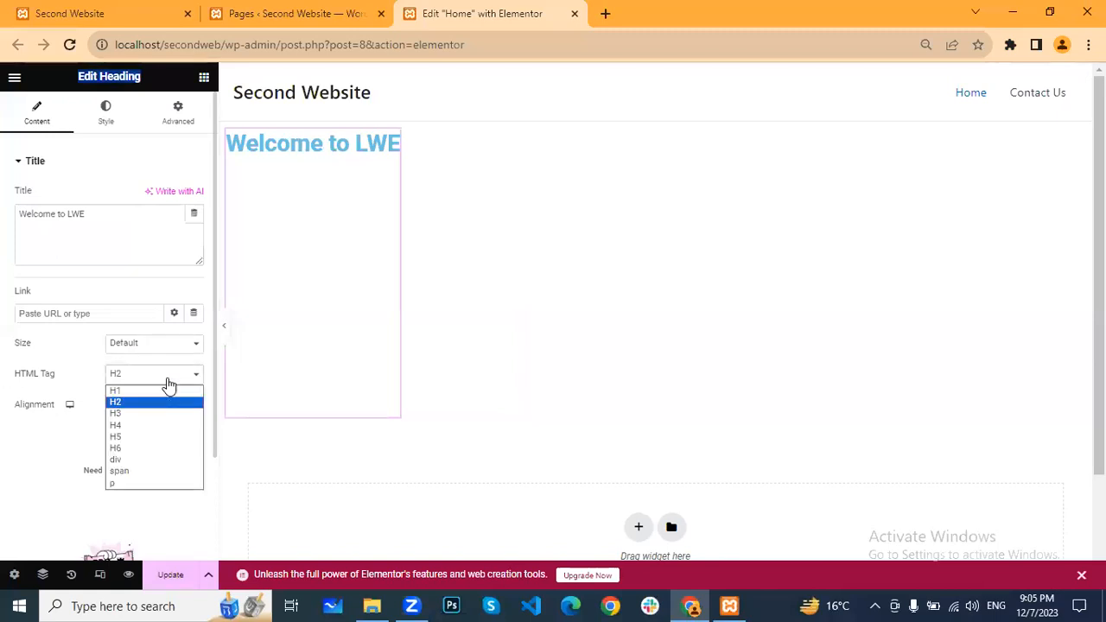
left_click(169, 382)
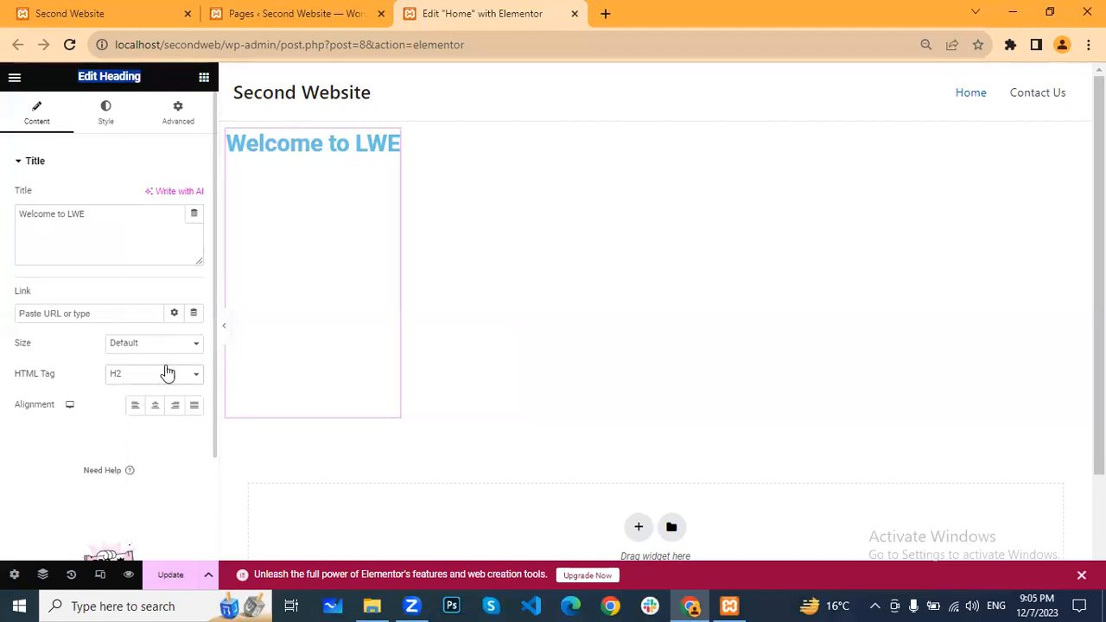
left_click(156, 408)
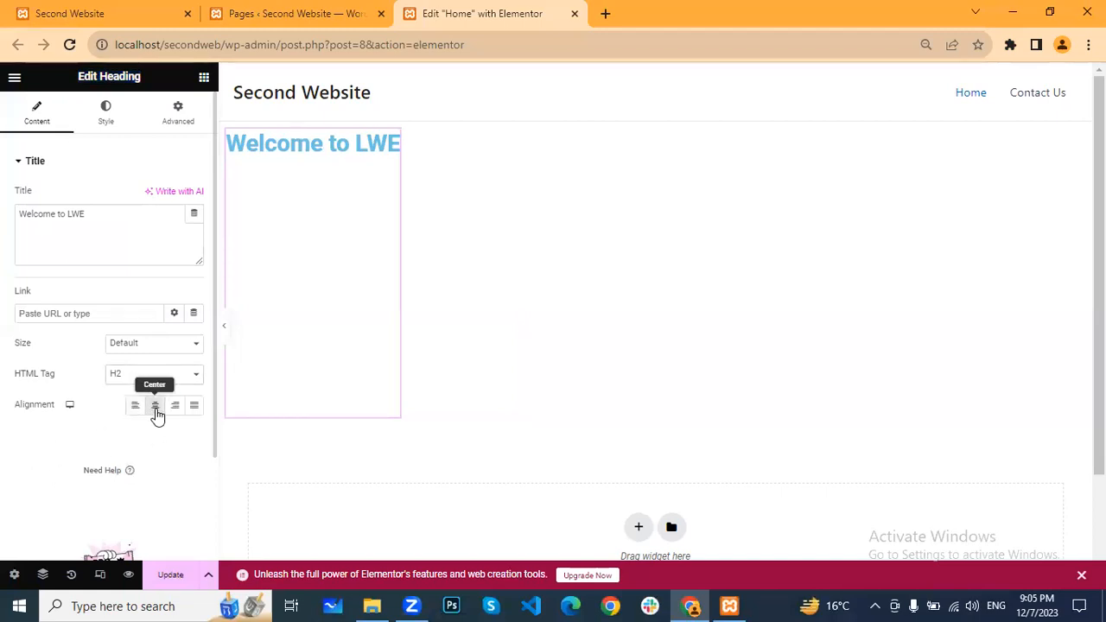
Set the heading's text color to the global Theme Color 4 (#334155)
left_click(107, 113)
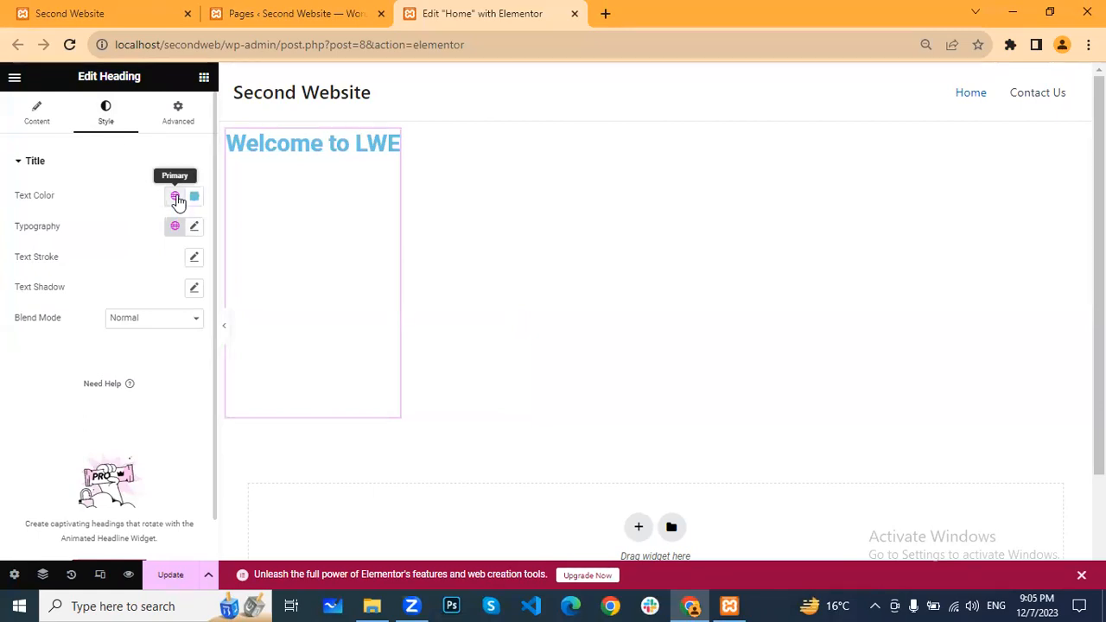
left_click(177, 198)
scroll(60, 393, "down", 3)
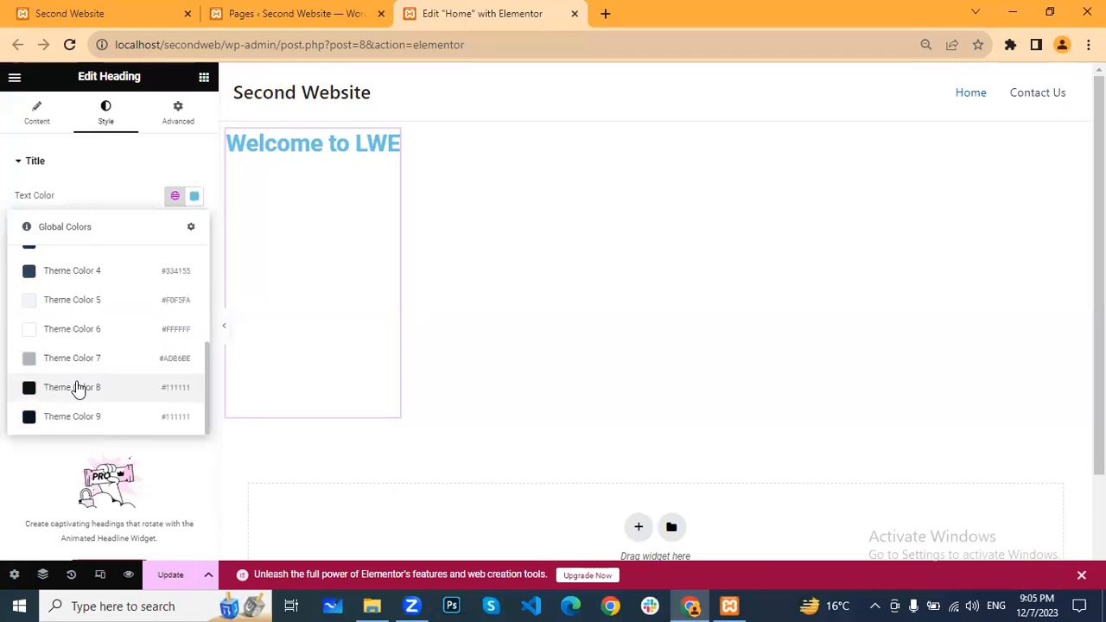
left_click(80, 270)
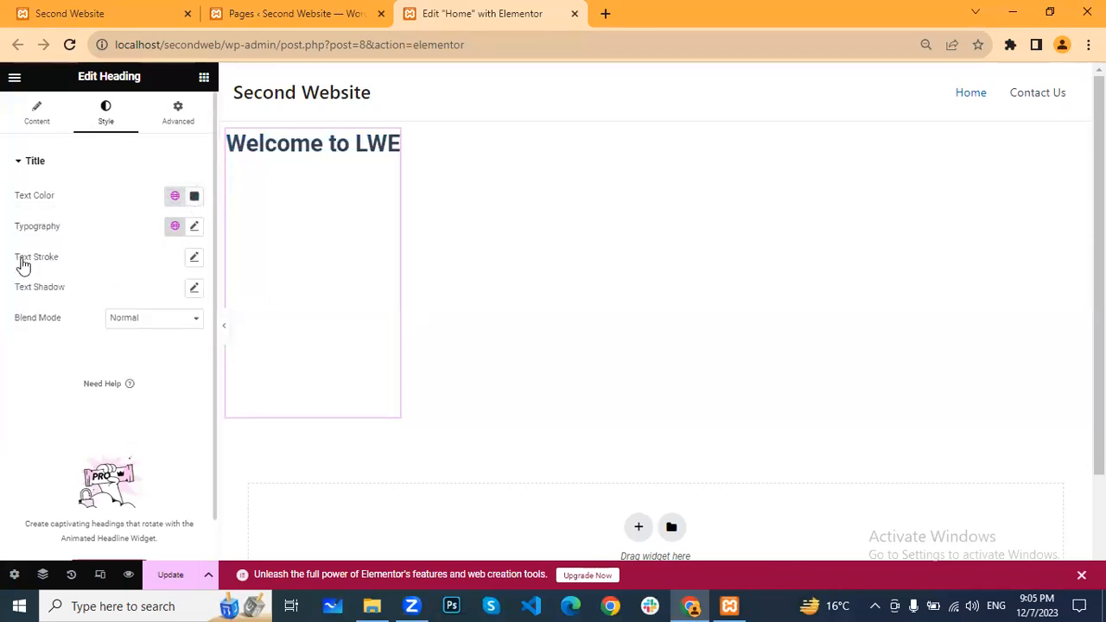
Review the heading's typography options, its advanced layout settings and its style and content settings
left_click(194, 228)
scroll(102, 370, "down", 1)
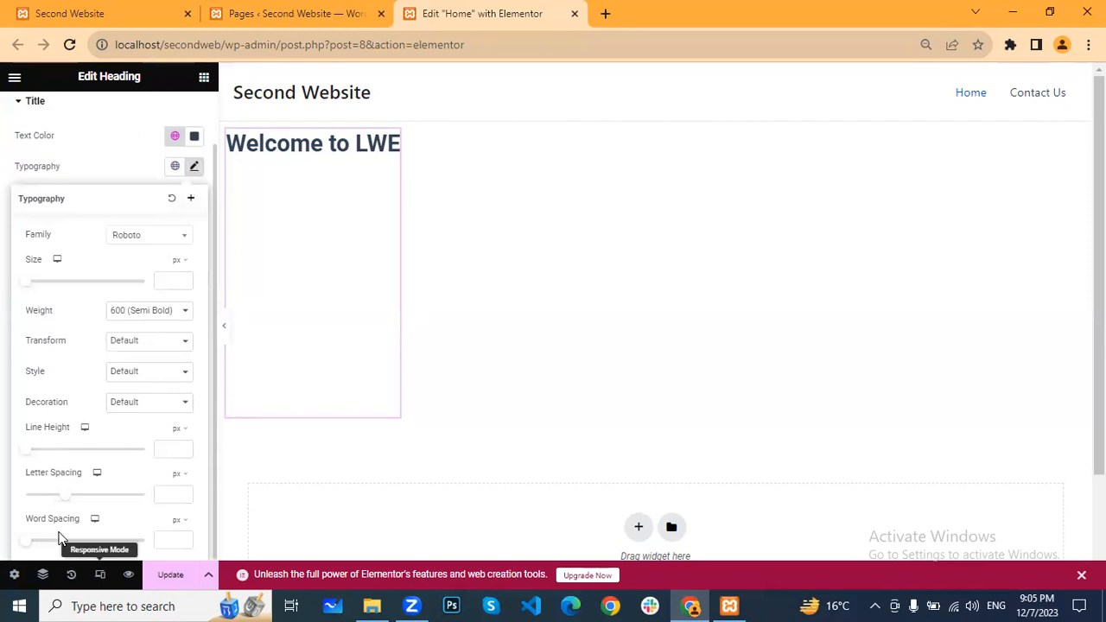
left_click(2, 233)
scroll(176, 207, "up", 1)
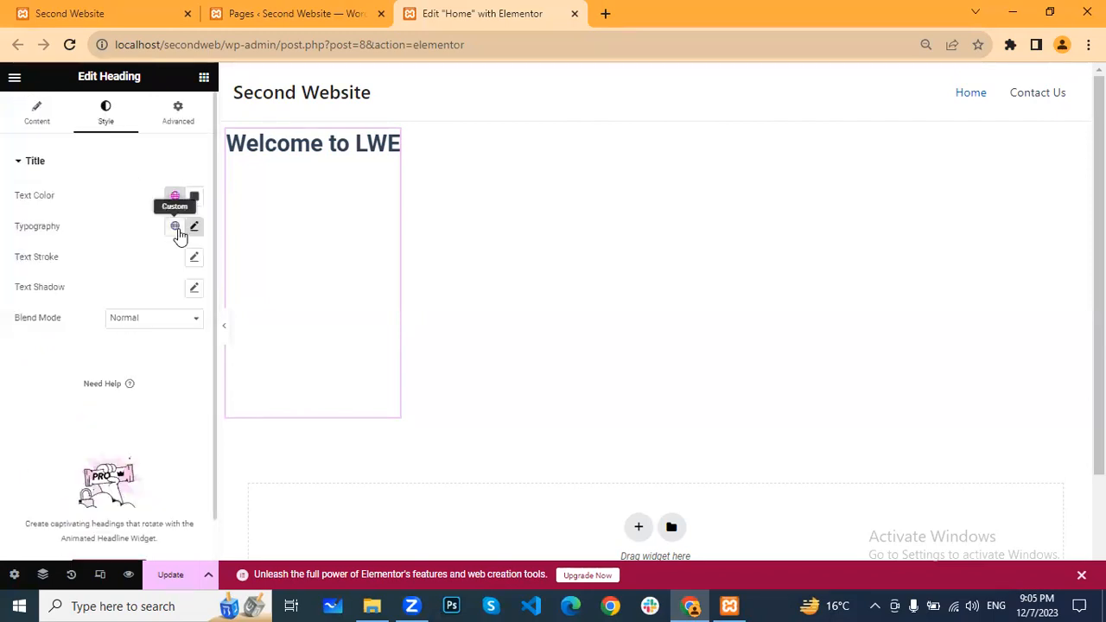
left_click(178, 117)
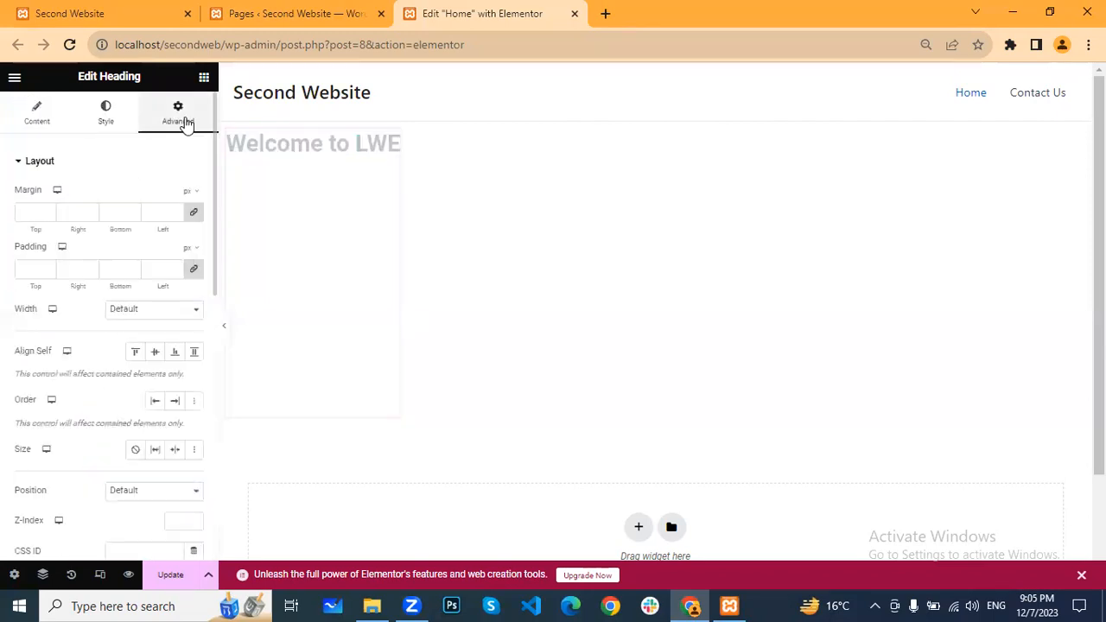
scroll(104, 319, "down", 5)
scroll(105, 311, "up", 5)
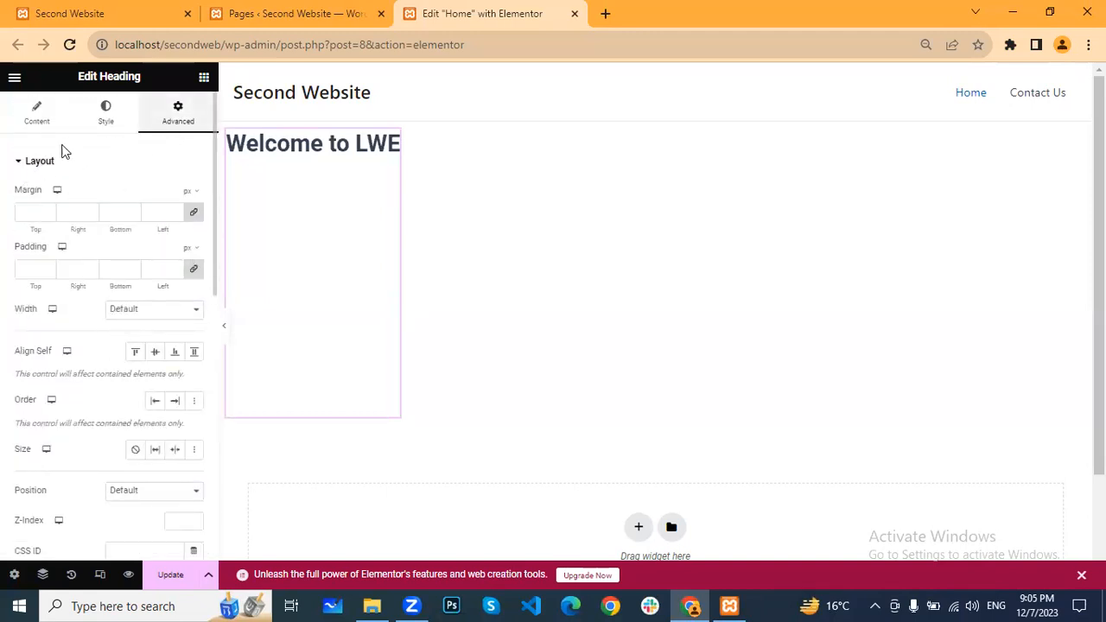
scroll(74, 328, "down", 5)
scroll(78, 342, "up", 5)
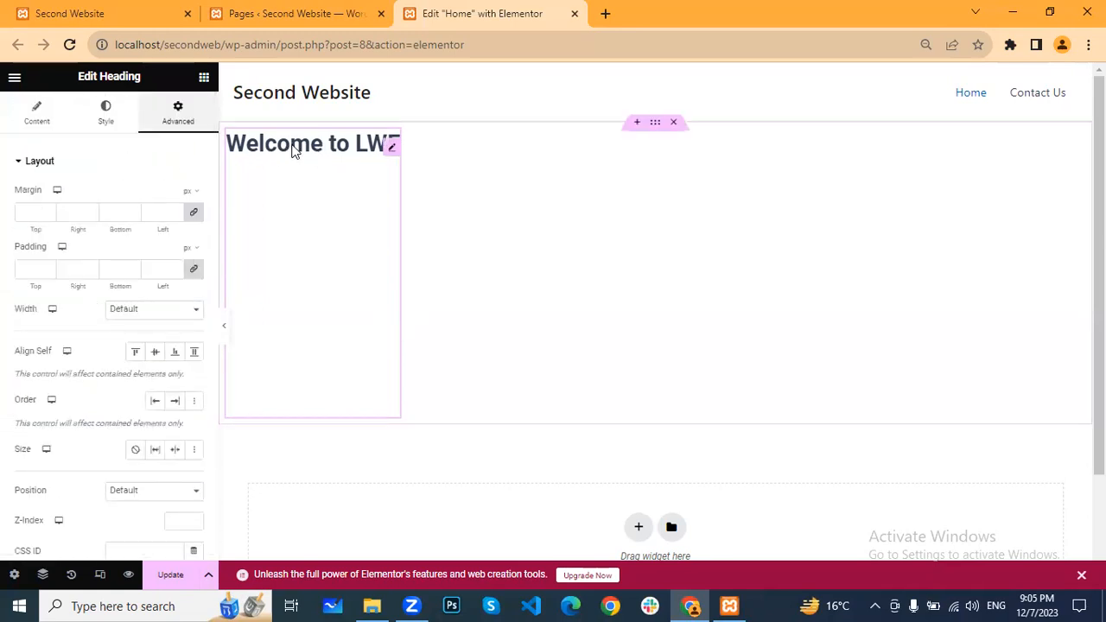
left_click(105, 117)
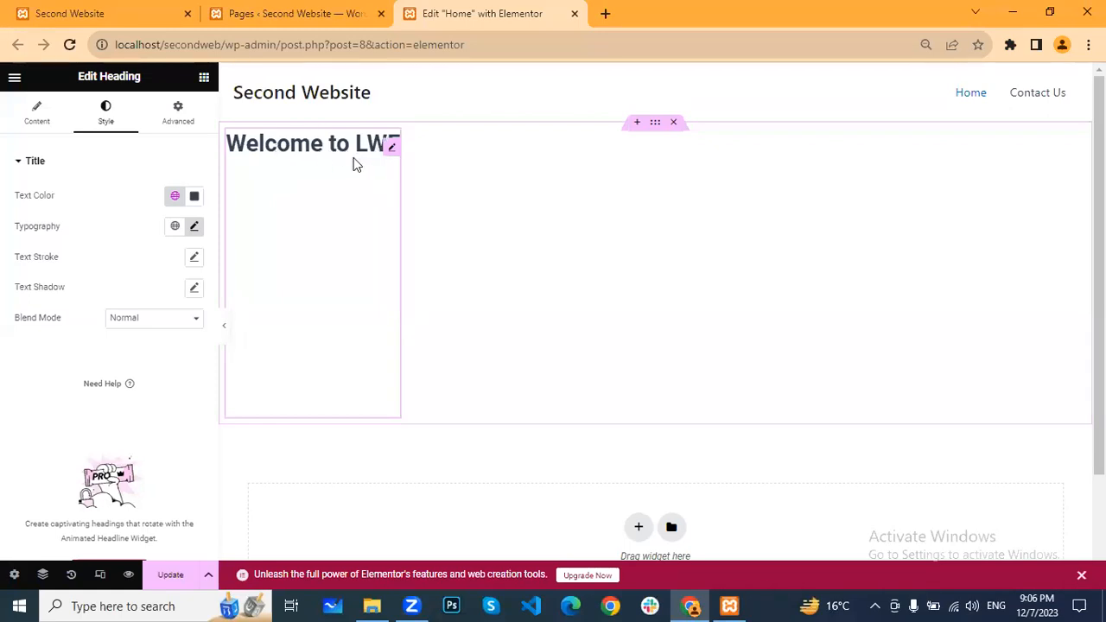
left_click(41, 125)
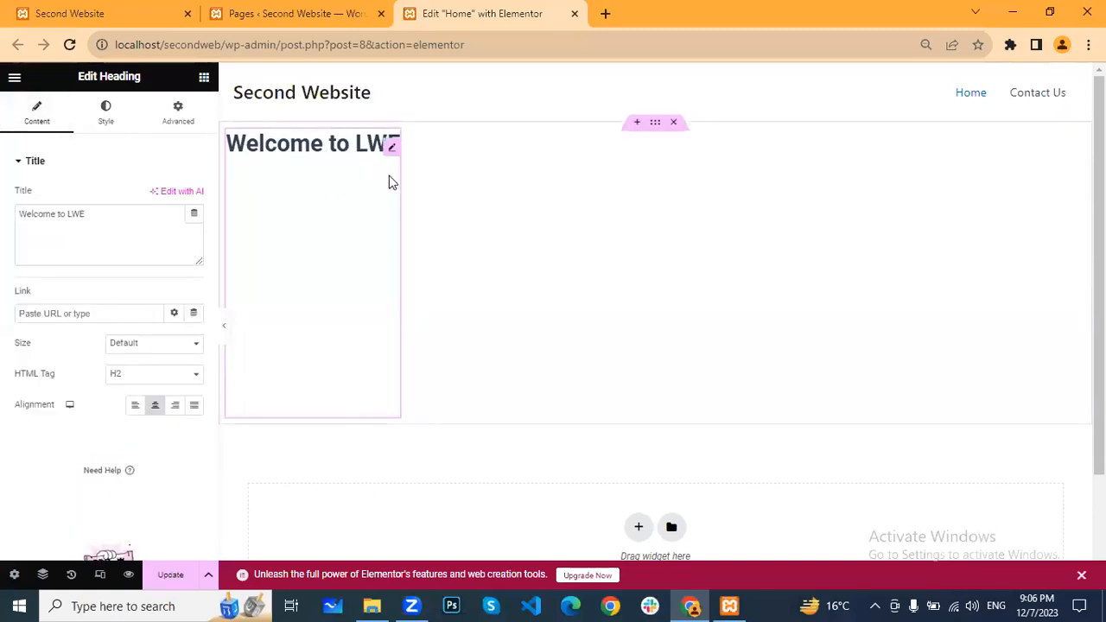
Add a Button widget to the container beside the "Welcome to LWE" heading
left_click(657, 126)
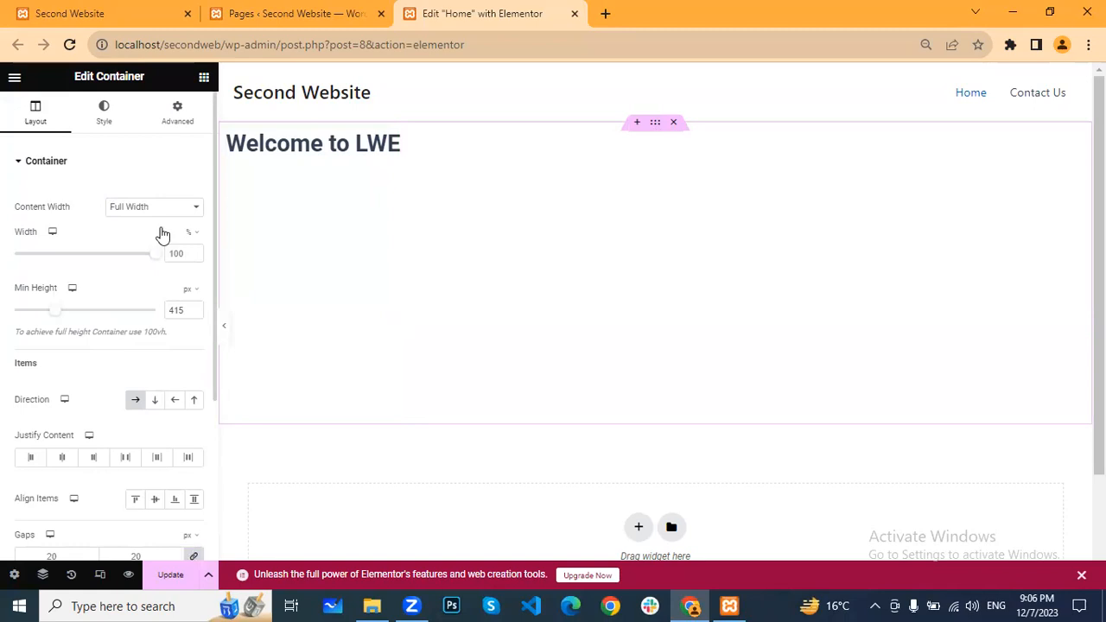
left_click(204, 80)
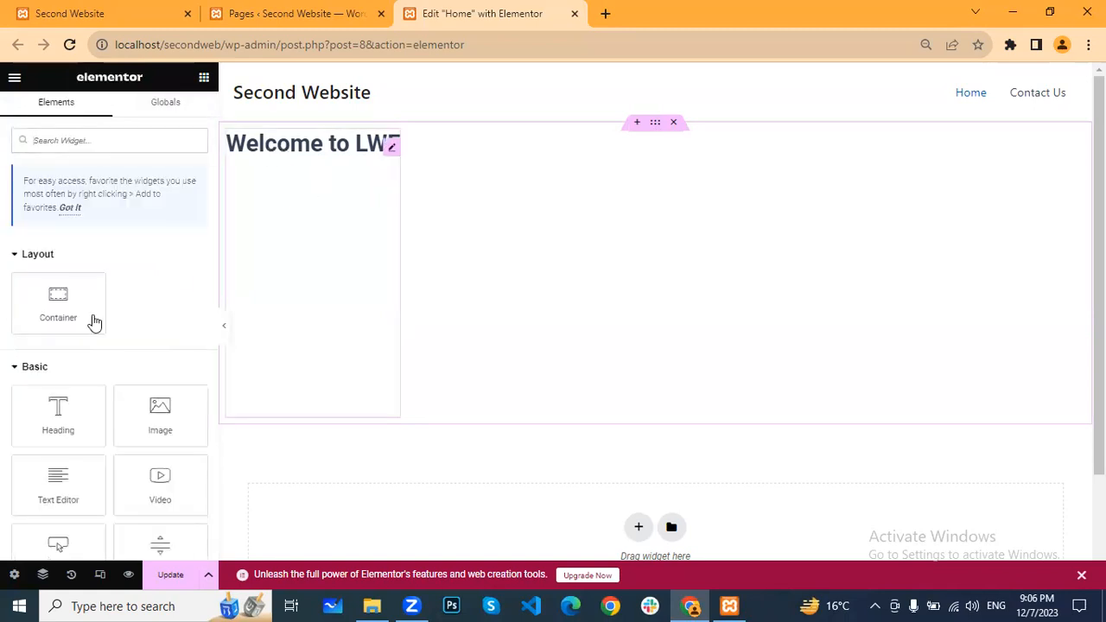
scroll(52, 414, "down", 2)
left_click_drag(58, 389, 420, 263)
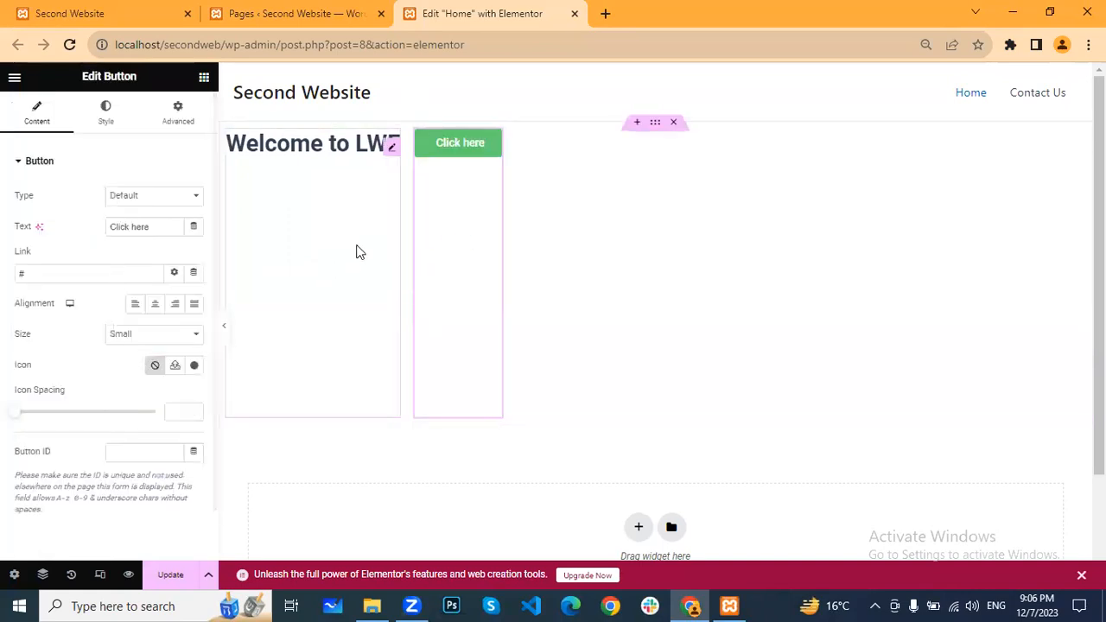
Set the new button's text to "Contact Us" and try centering its alignment
left_click(656, 130)
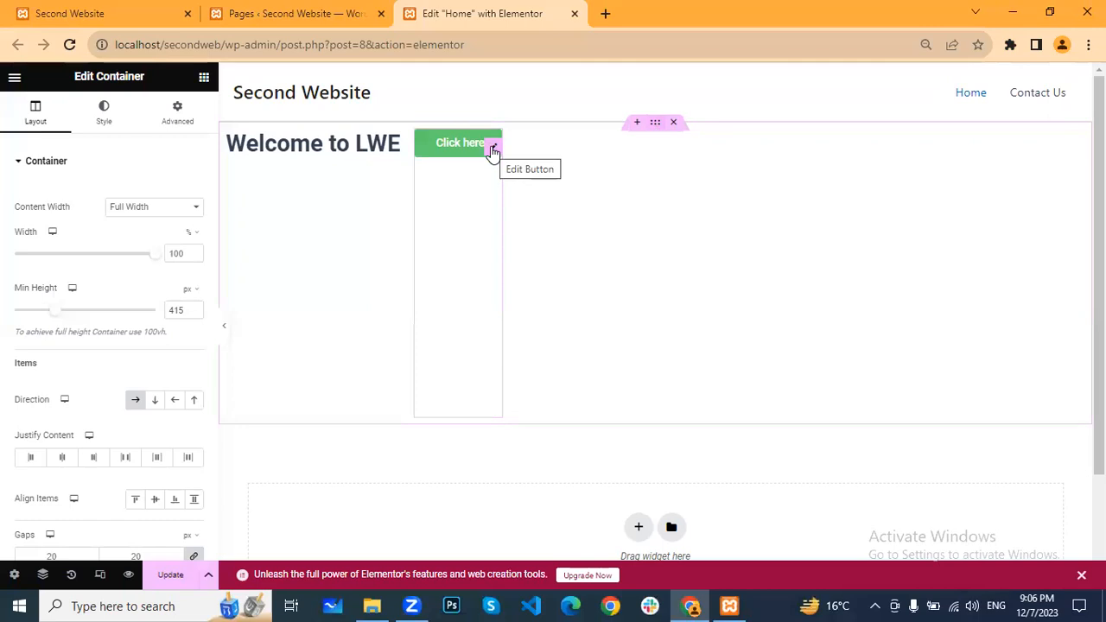
left_click(492, 152)
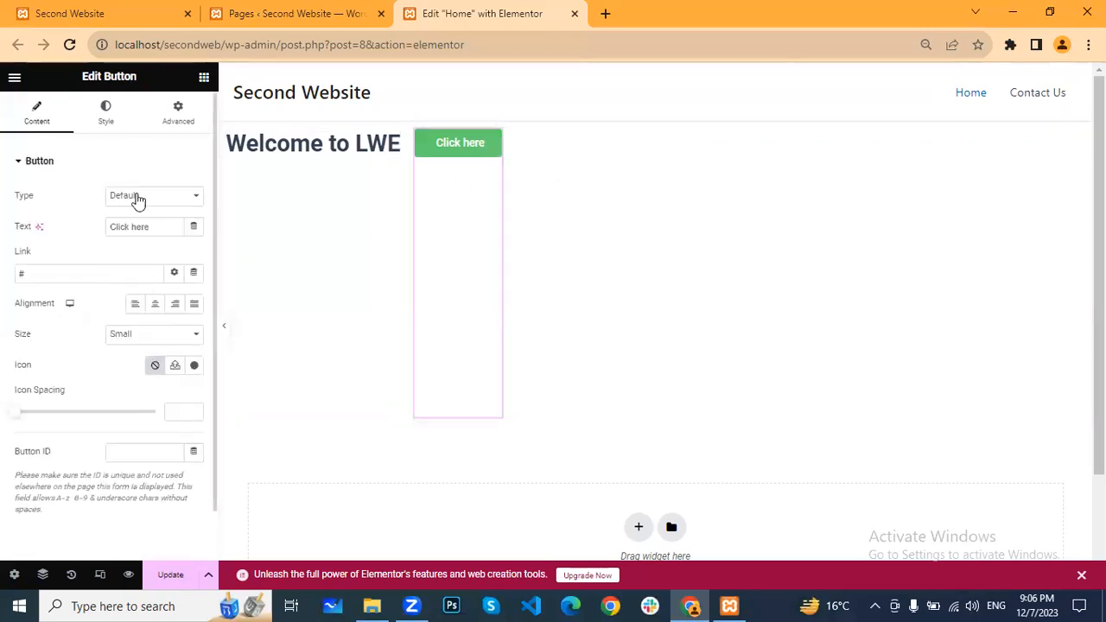
left_click_drag(157, 227, 91, 231)
type("Contact")
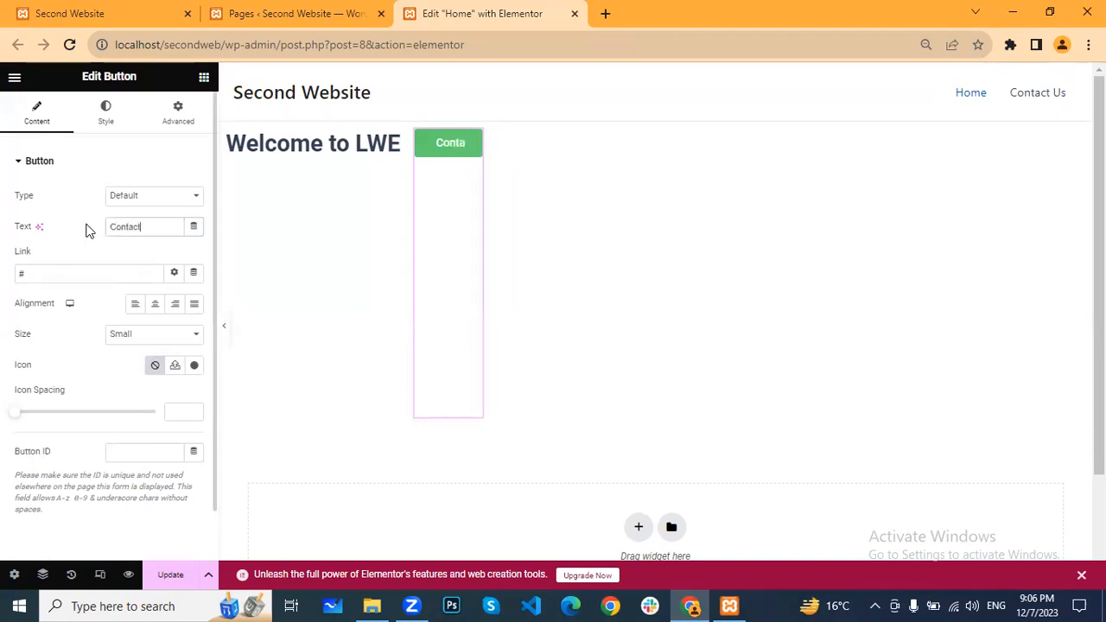
type(" Us")
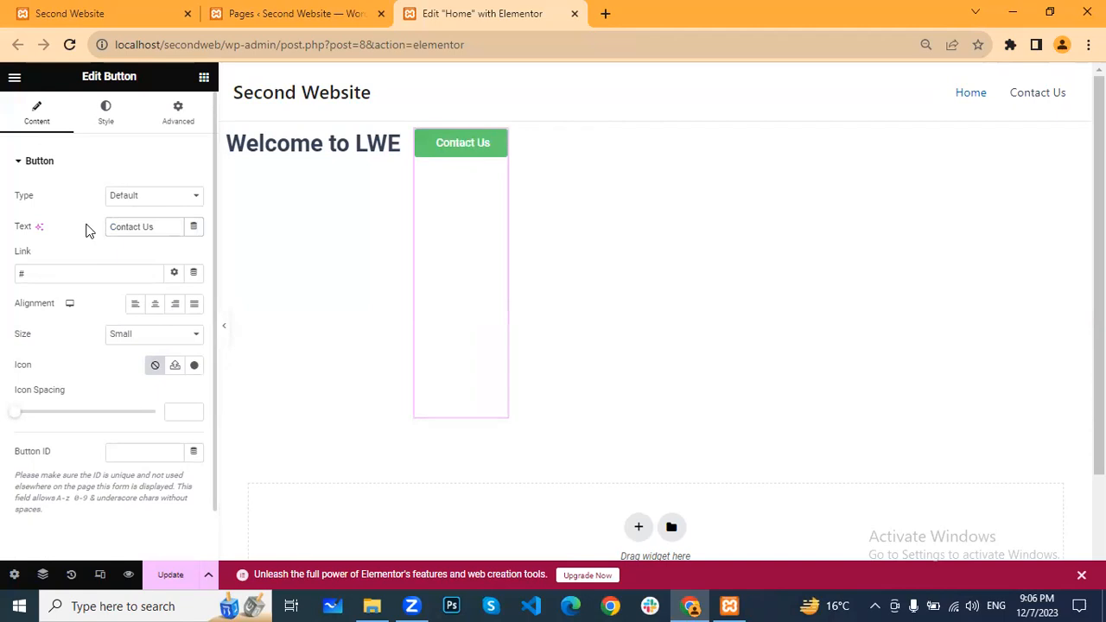
left_click(154, 303)
left_click(154, 305)
Browse all icons in the icon library for the button and close it without inserting any
scroll(128, 339, "down", 1)
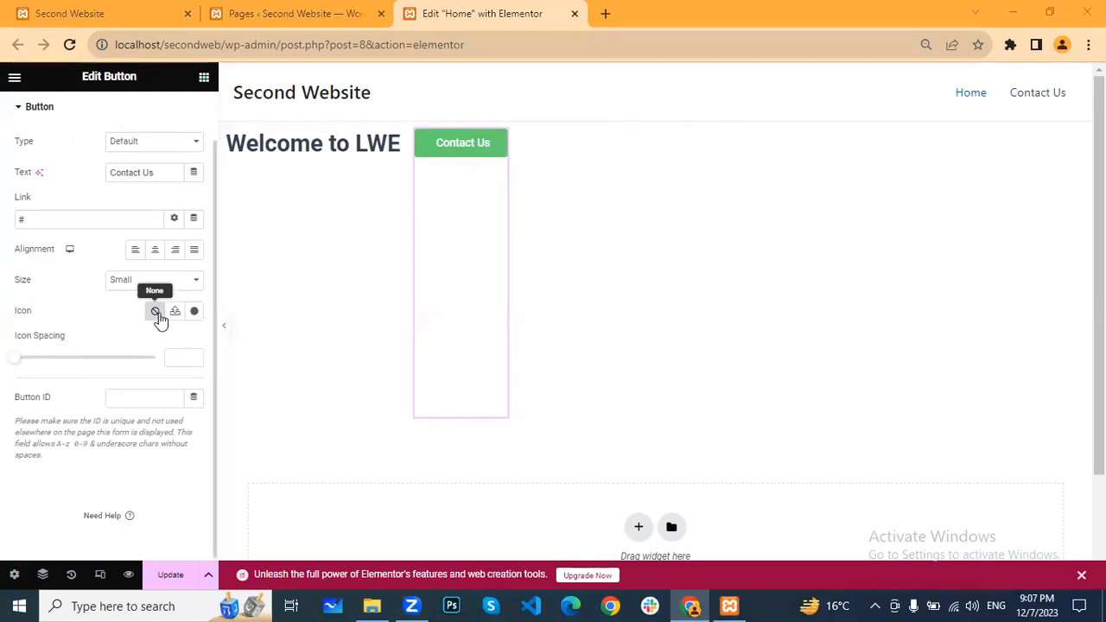
left_click(190, 315)
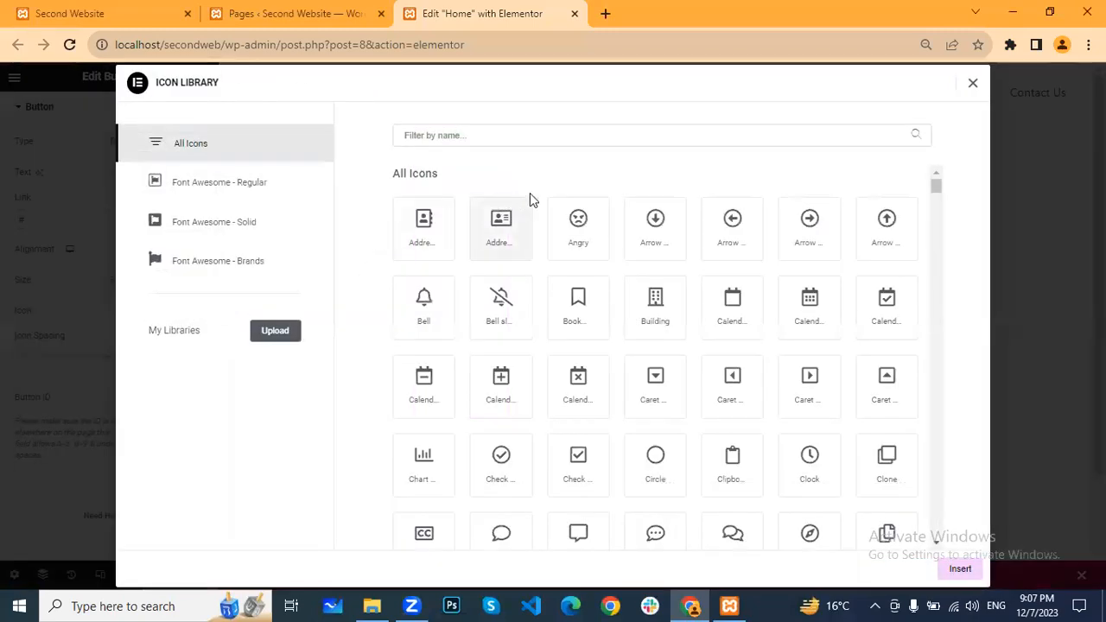
scroll(656, 220, "down", 5)
scroll(670, 230, "down", 7)
scroll(670, 231, "down", 4)
scroll(670, 233, "down", 3)
scroll(670, 233, "down", 15)
scroll(670, 235, "down", 20)
scroll(669, 239, "down", 10)
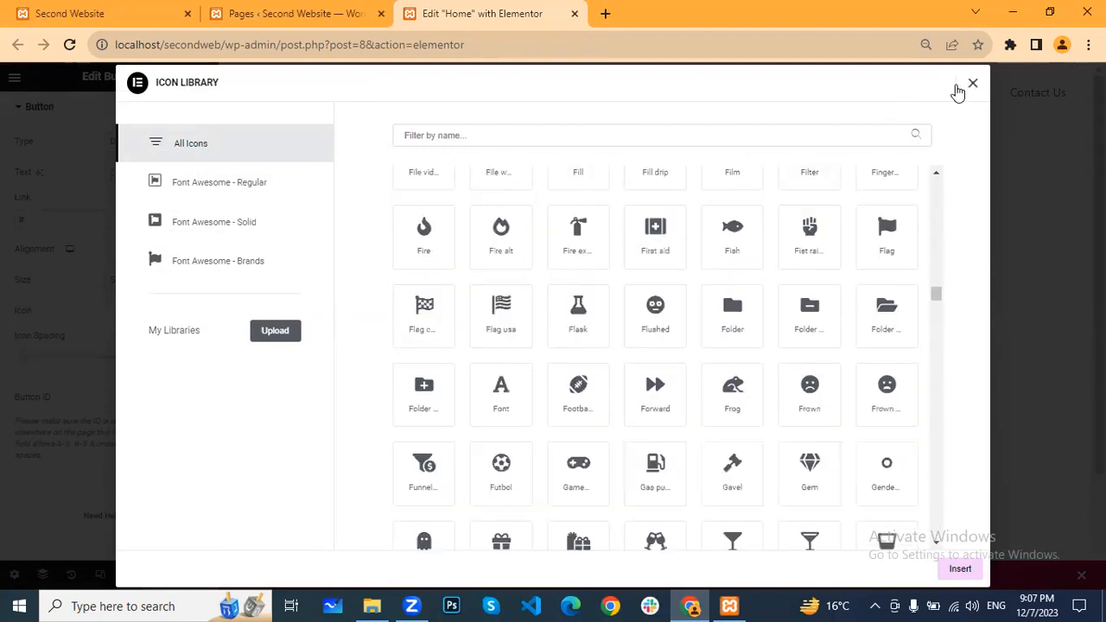
left_click(959, 86)
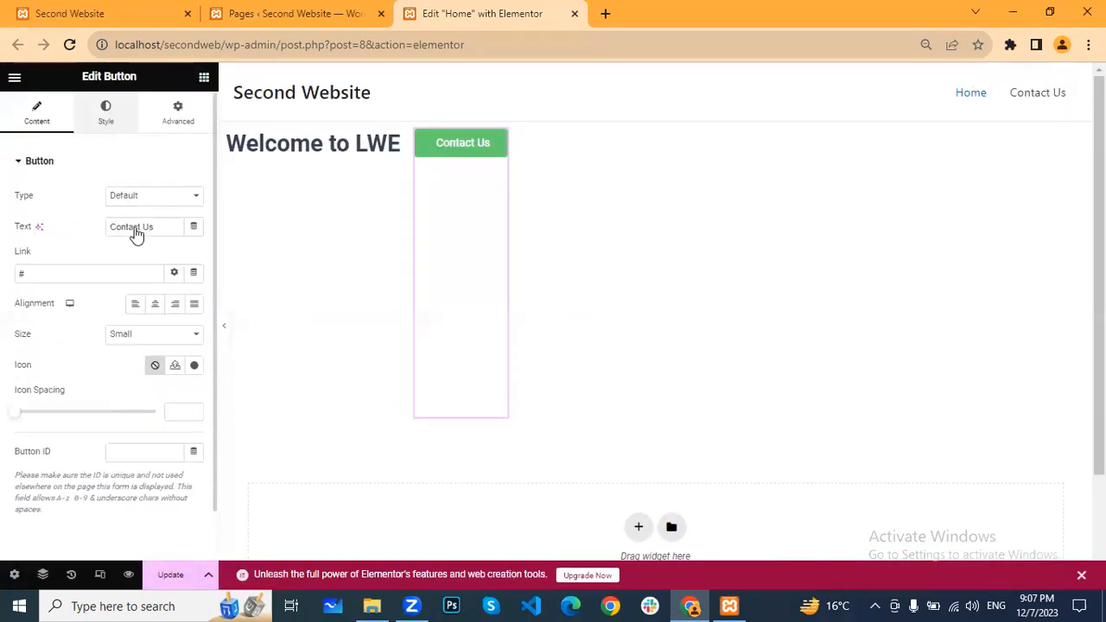
Try the custom color #0A1F0D for the button's background and replace it with the dark navy global theme color
left_click(106, 123)
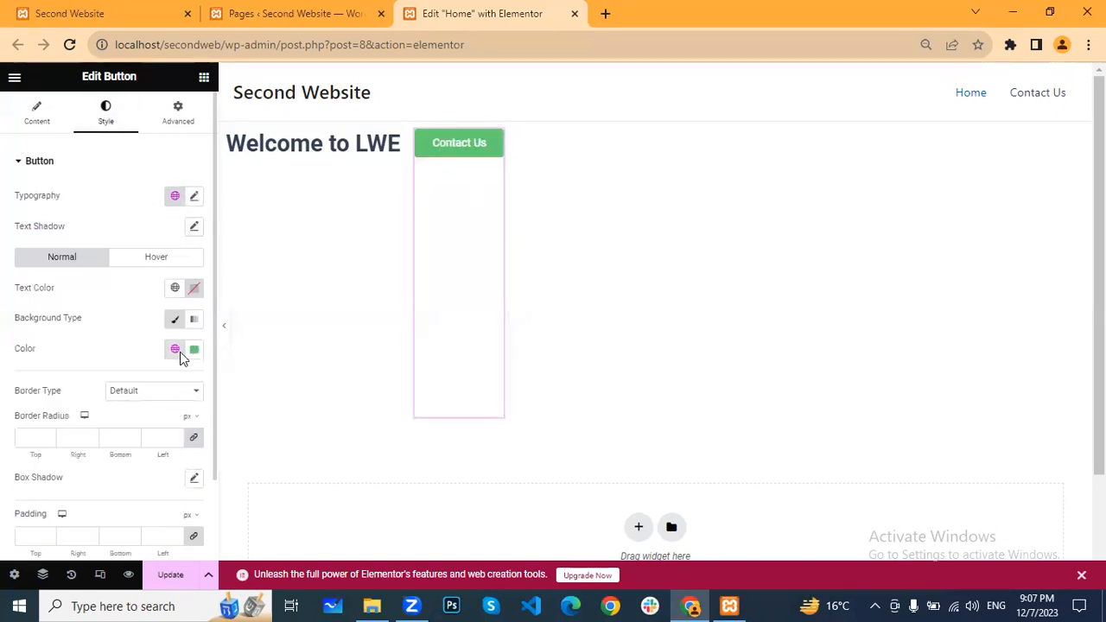
scroll(180, 352, "down", 1)
left_click(193, 278)
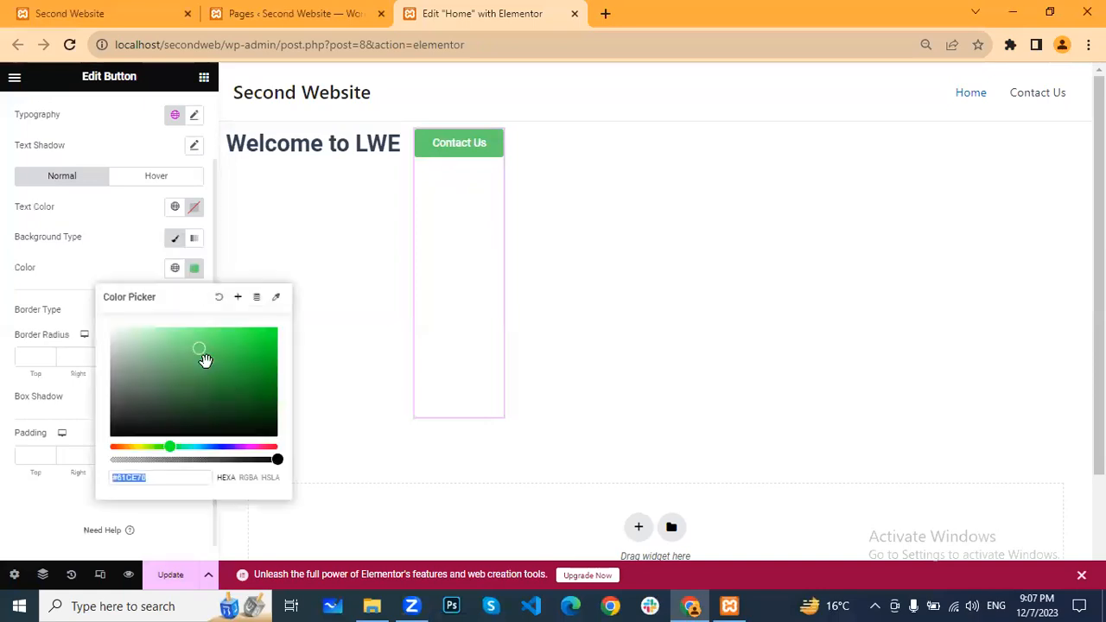
left_click_drag(198, 353, 226, 422)
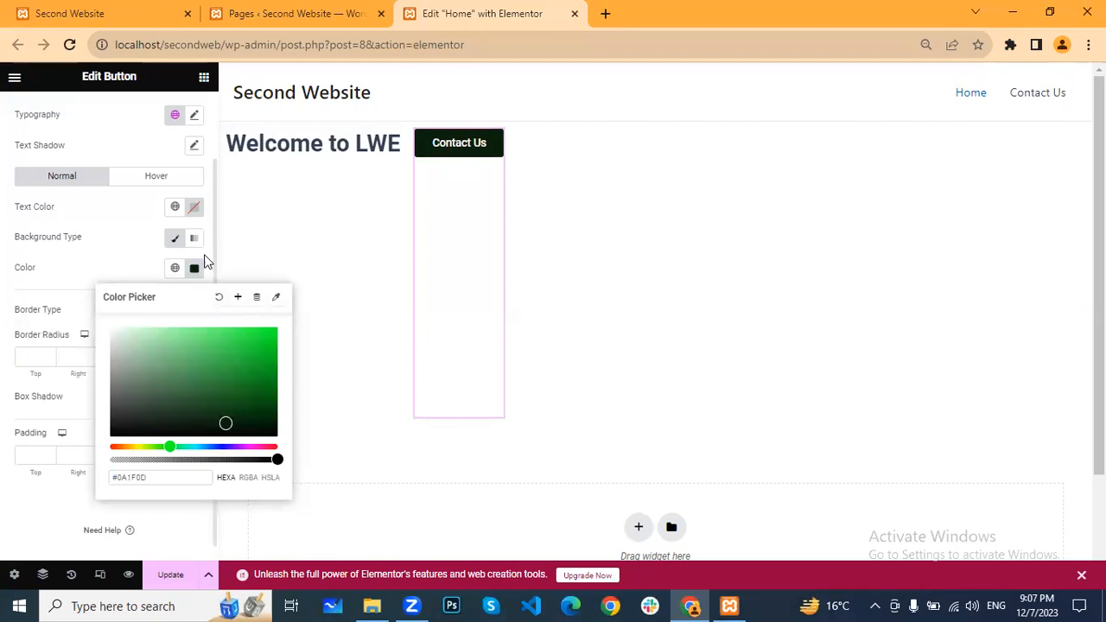
left_click(174, 268)
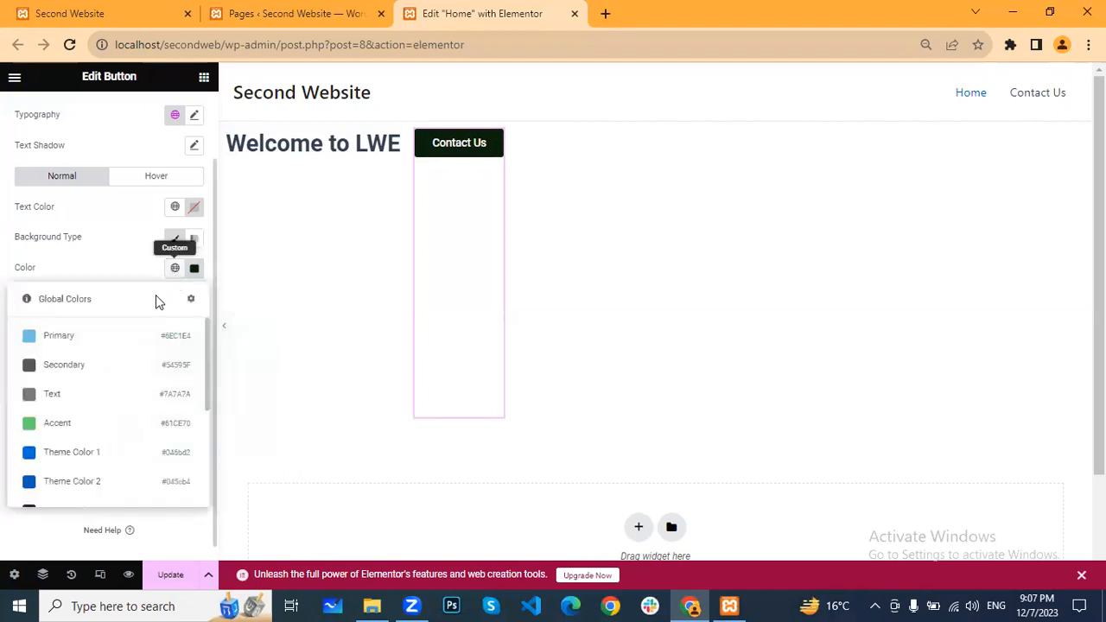
scroll(98, 377, "down", 2)
scroll(97, 378, "down", 1)
left_click(84, 356)
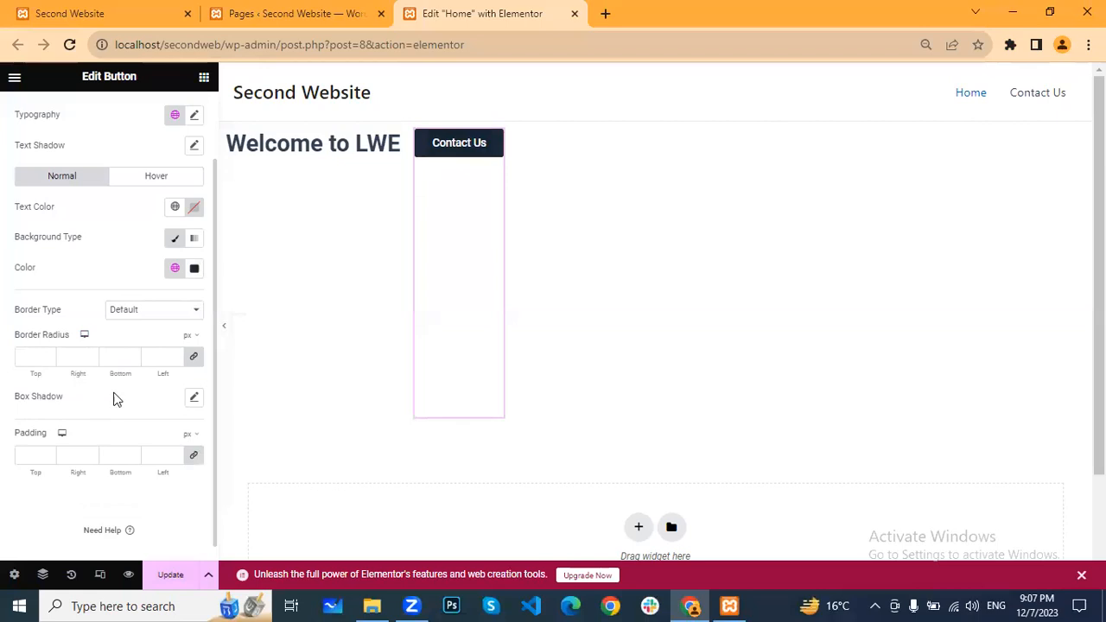
Review the button's advanced layout settings
scroll(146, 254, "up", 2)
left_click(179, 121)
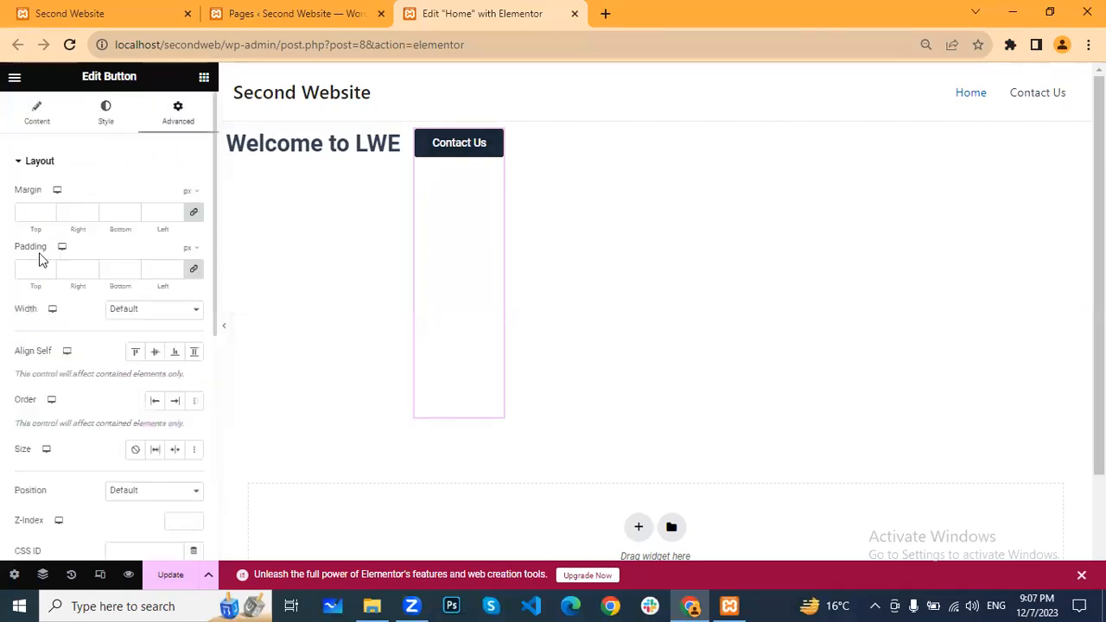
scroll(78, 348, "down", 5)
scroll(78, 348, "up", 5)
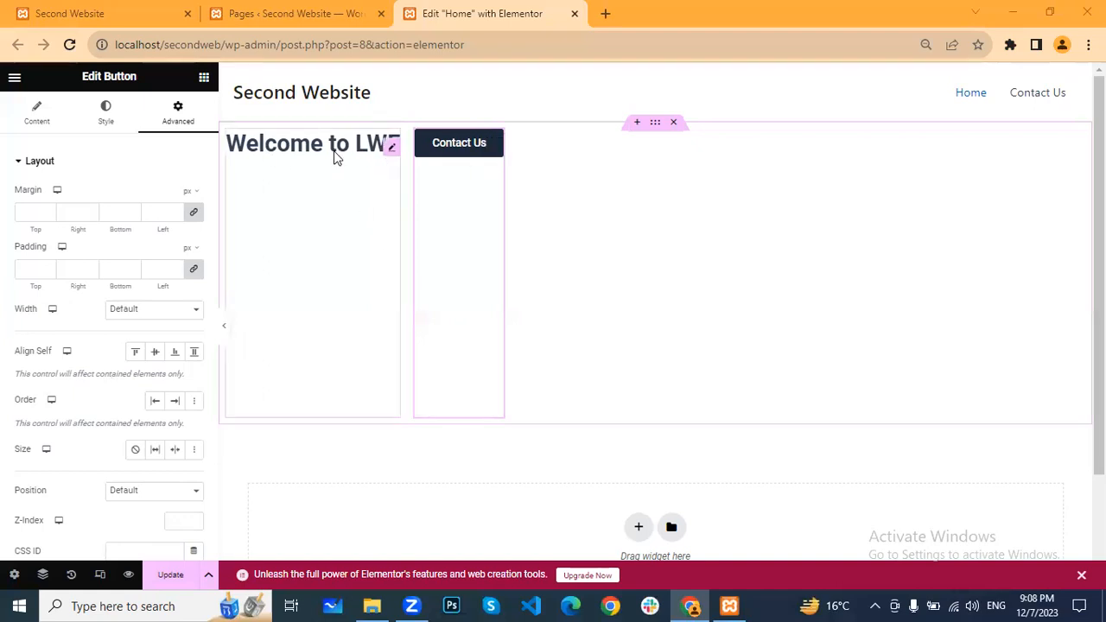
Set the container's direction to a vertical column and the "Contact Us" button's alignment to Center
left_click(655, 125)
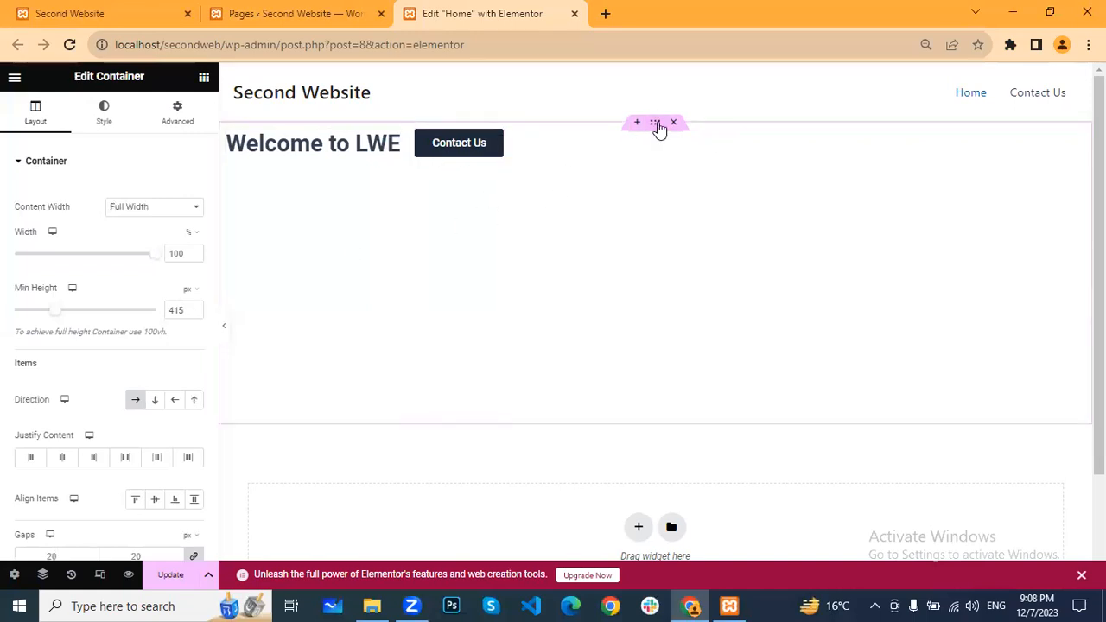
left_click(154, 403)
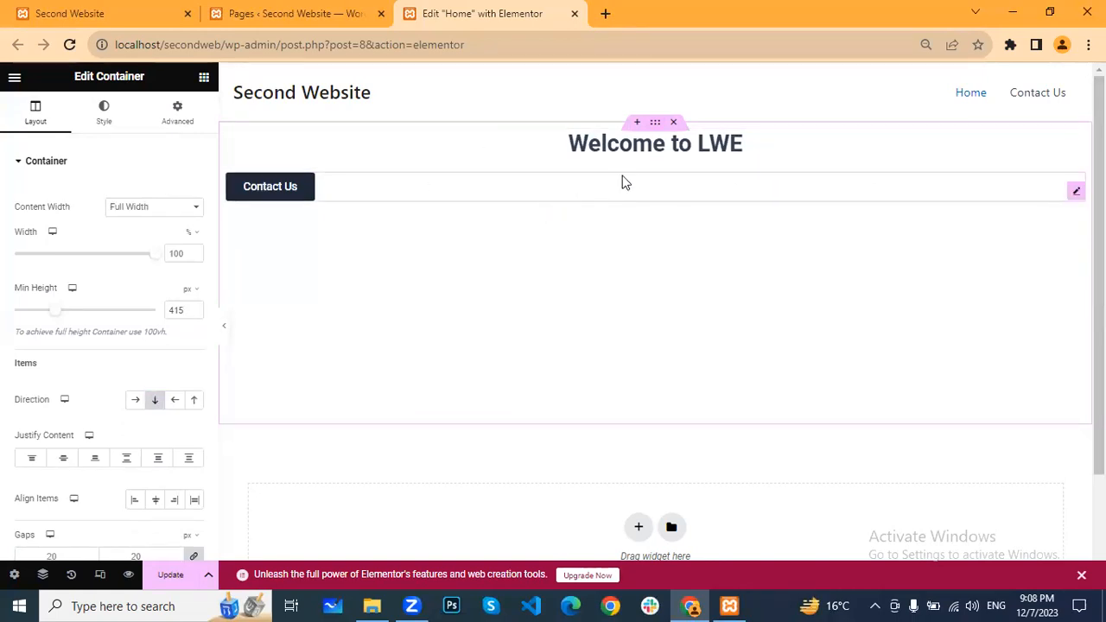
left_click(939, 190)
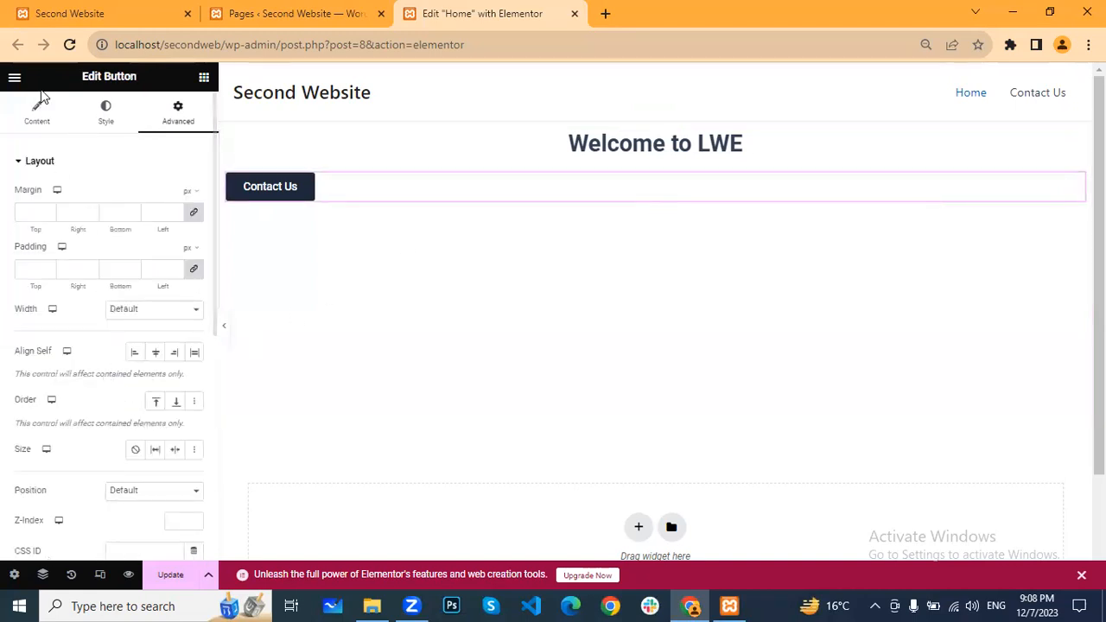
left_click(40, 121)
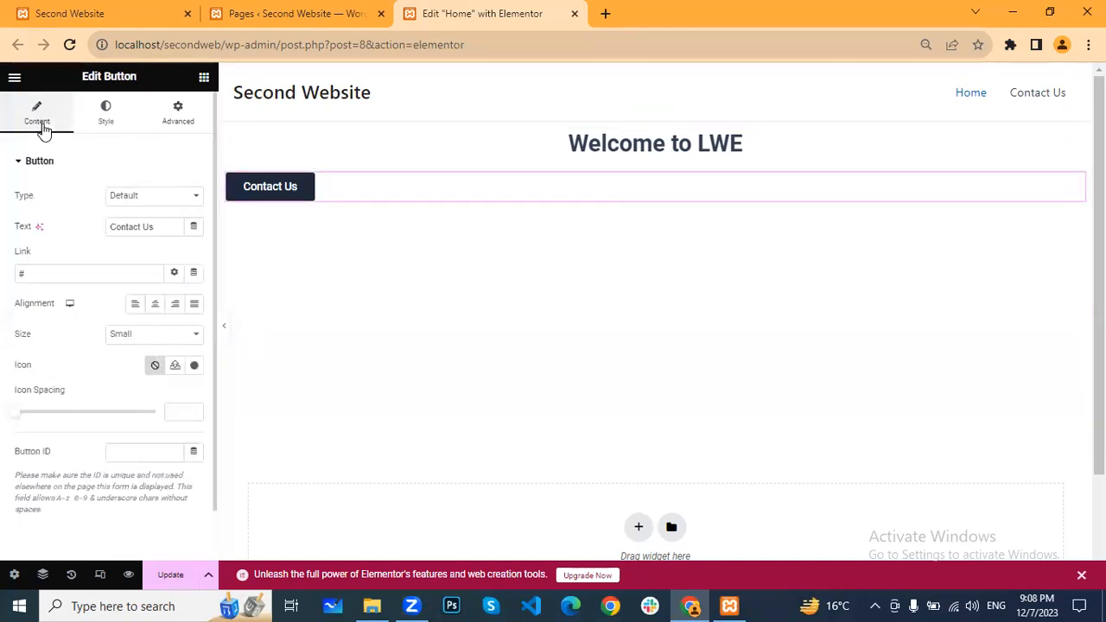
left_click(155, 308)
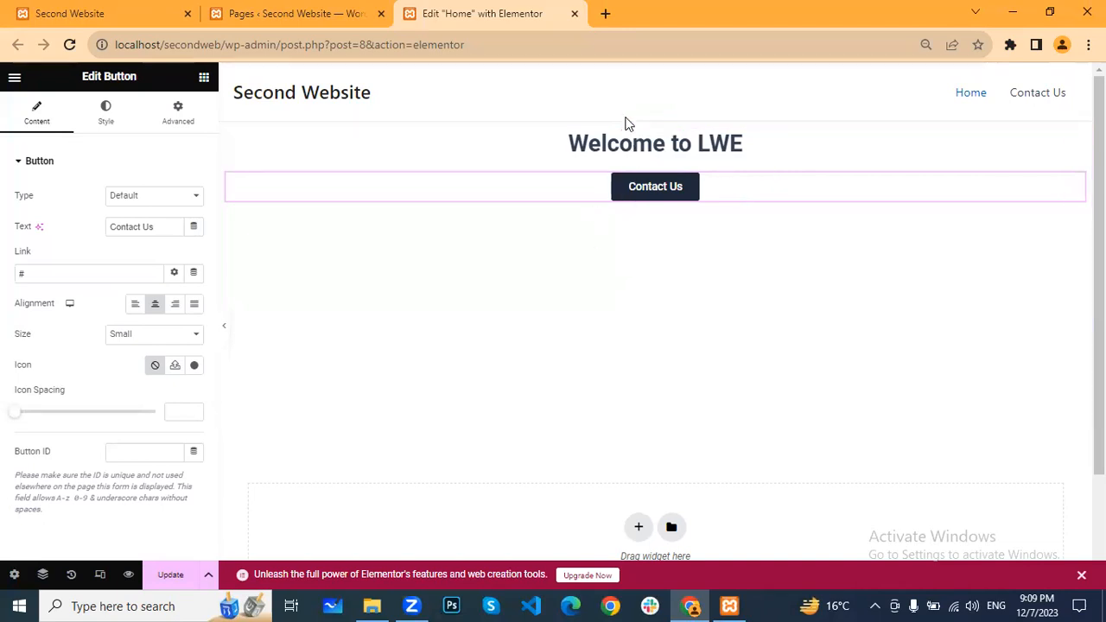
Set both Justify Content and Align Items of the container to Center, and check the heading's alignment setting
left_click(791, 373)
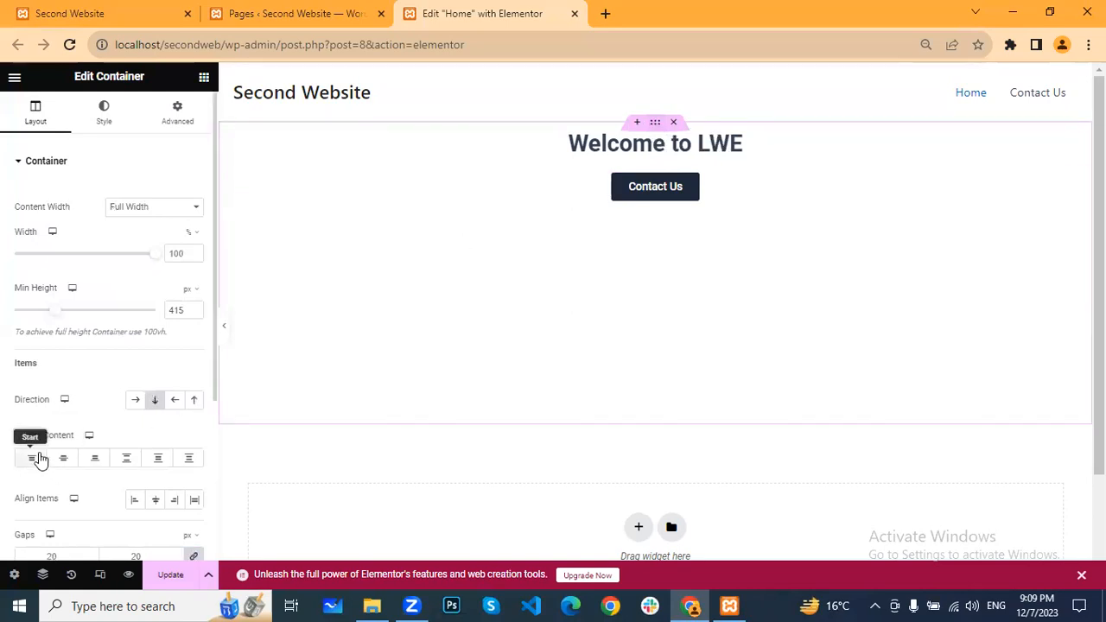
scroll(51, 432, "down", 1)
left_click(62, 379)
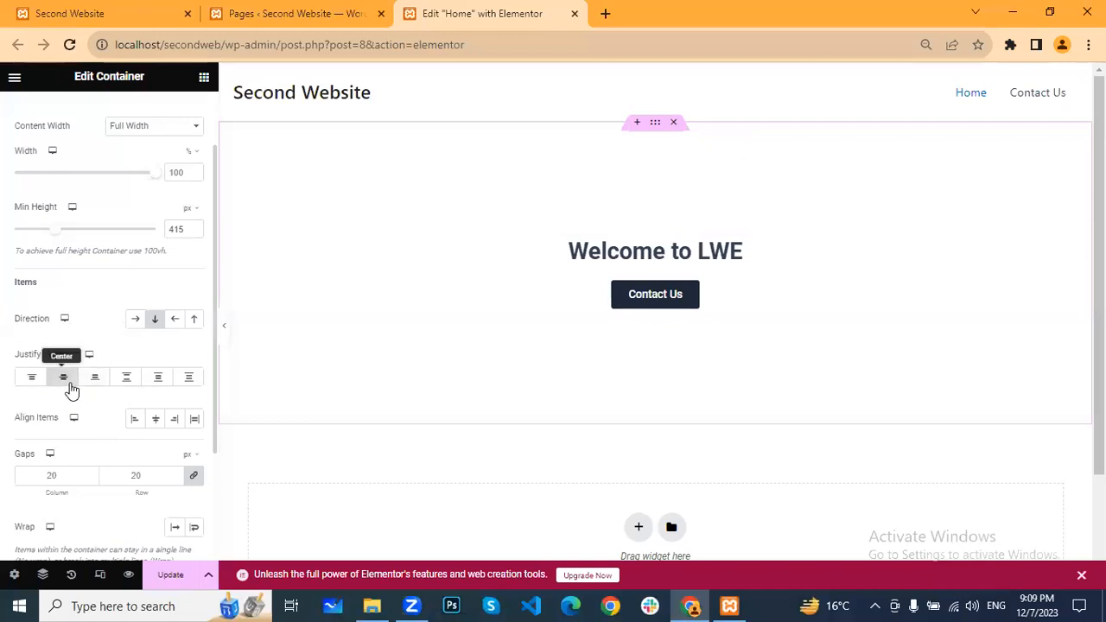
left_click(156, 423)
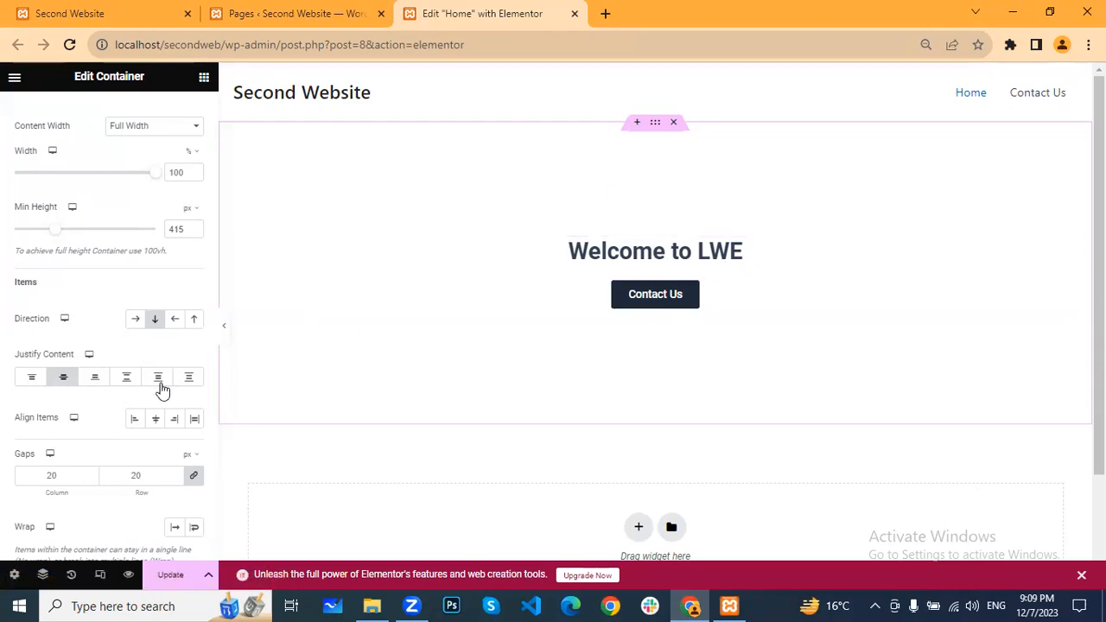
left_click(654, 252)
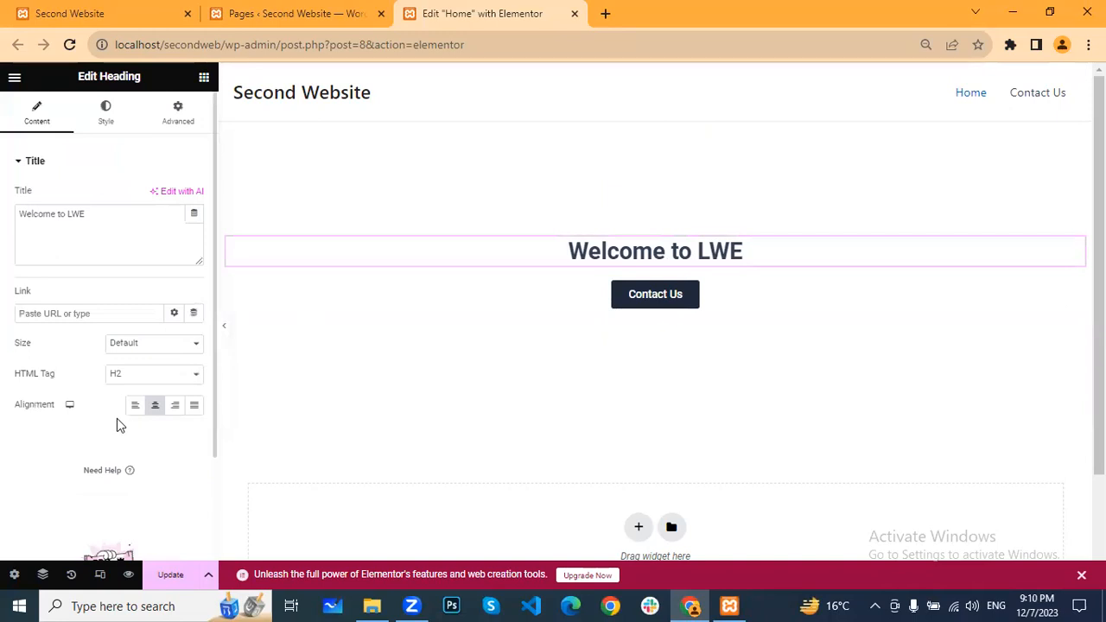
left_click(659, 135)
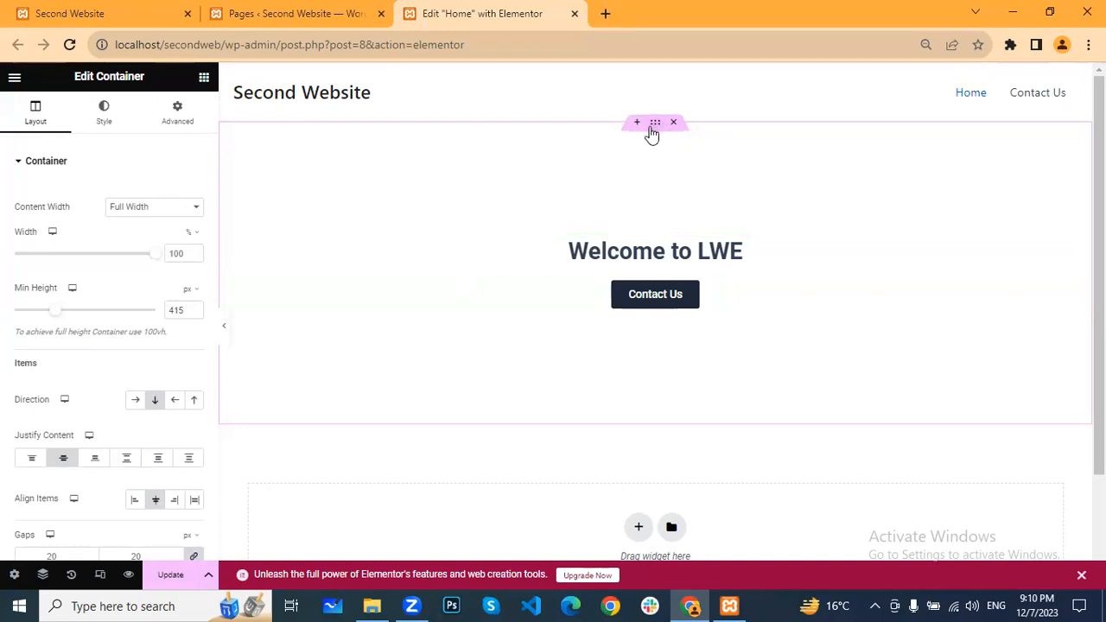
Set the container's background type to Classic and open the media chooser for its background image
left_click(113, 126)
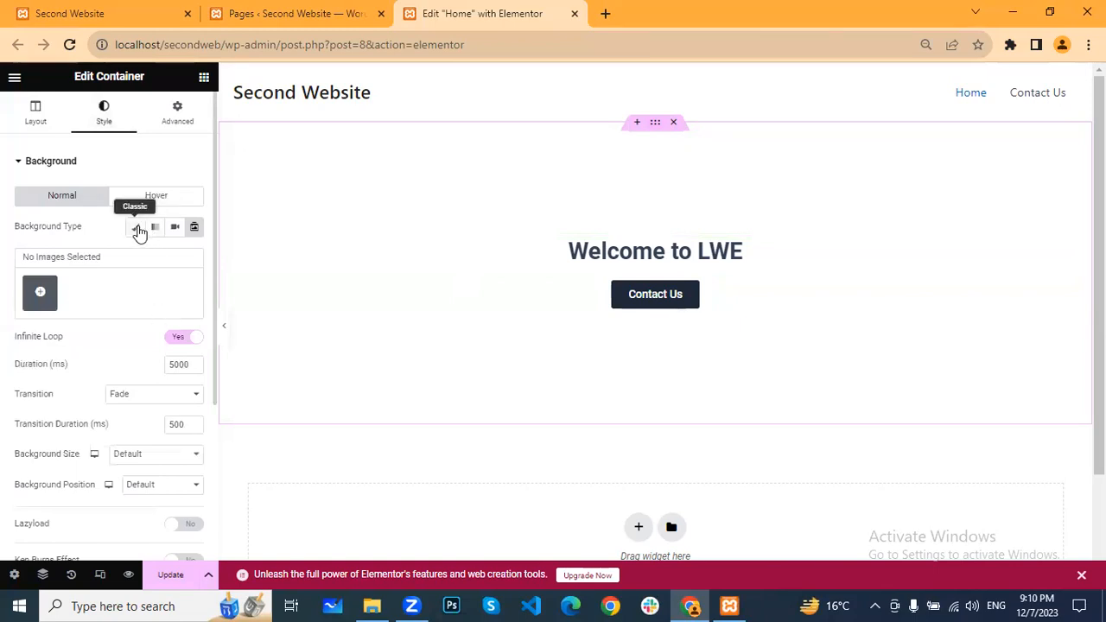
left_click(137, 229)
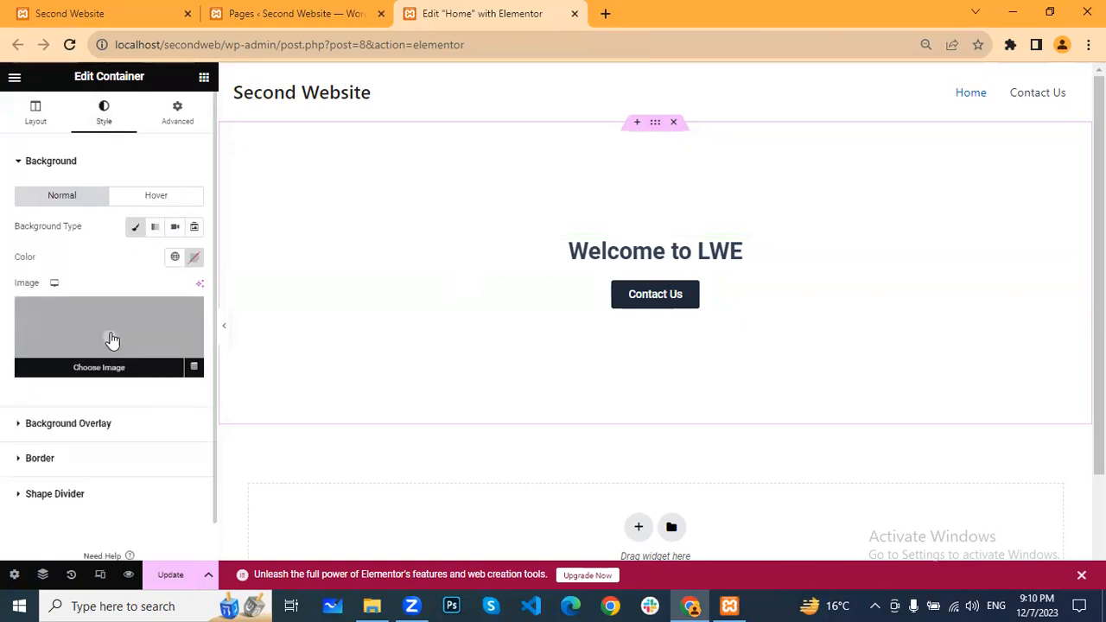
left_click(112, 339)
Look through the media library and the Desktop's images folder for a suitable background picture
left_click(287, 136)
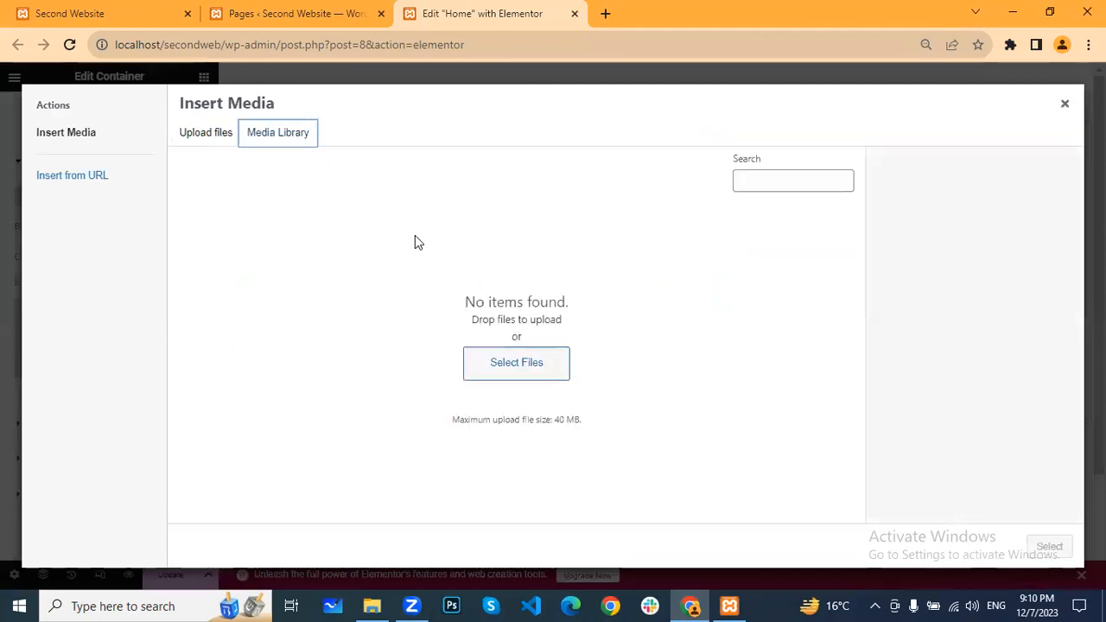
left_click(214, 139)
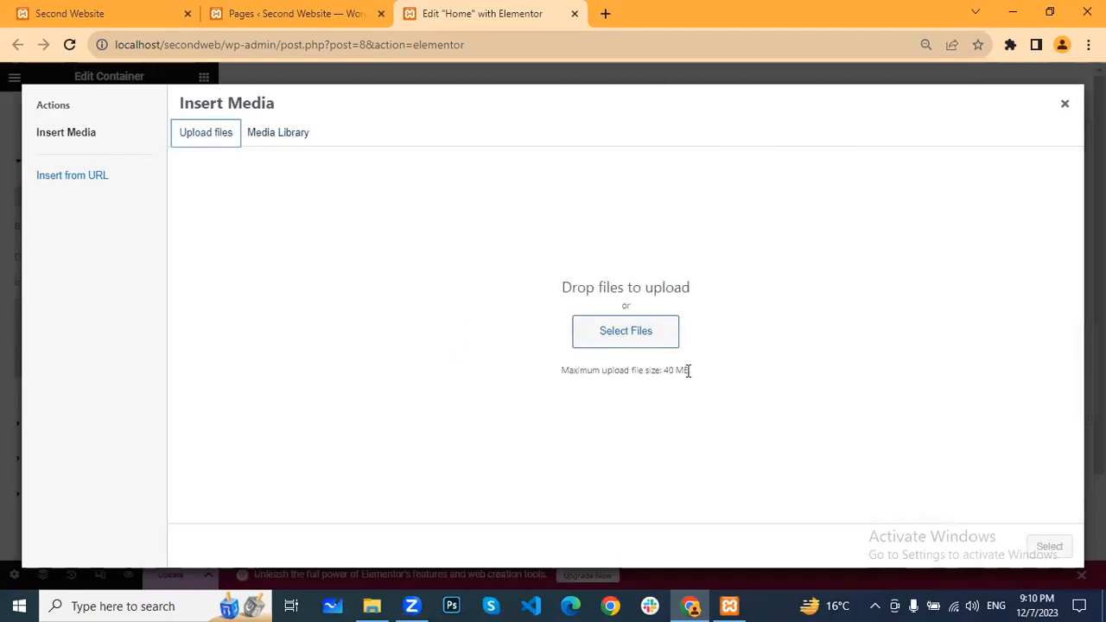
left_click(671, 335)
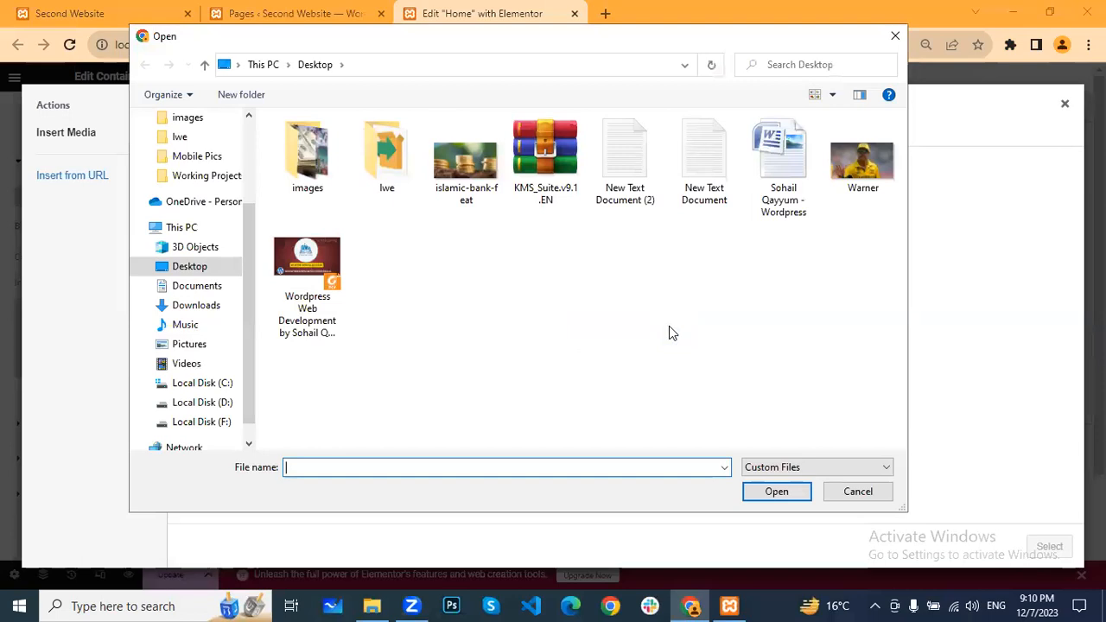
double_click(293, 148)
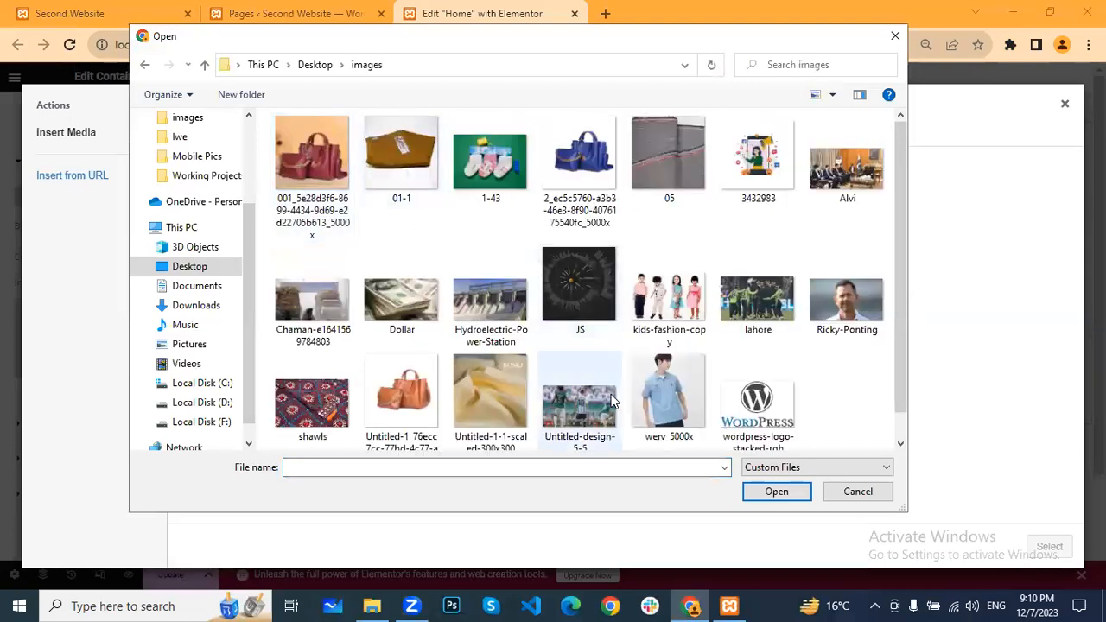
scroll(594, 362, "down", 1)
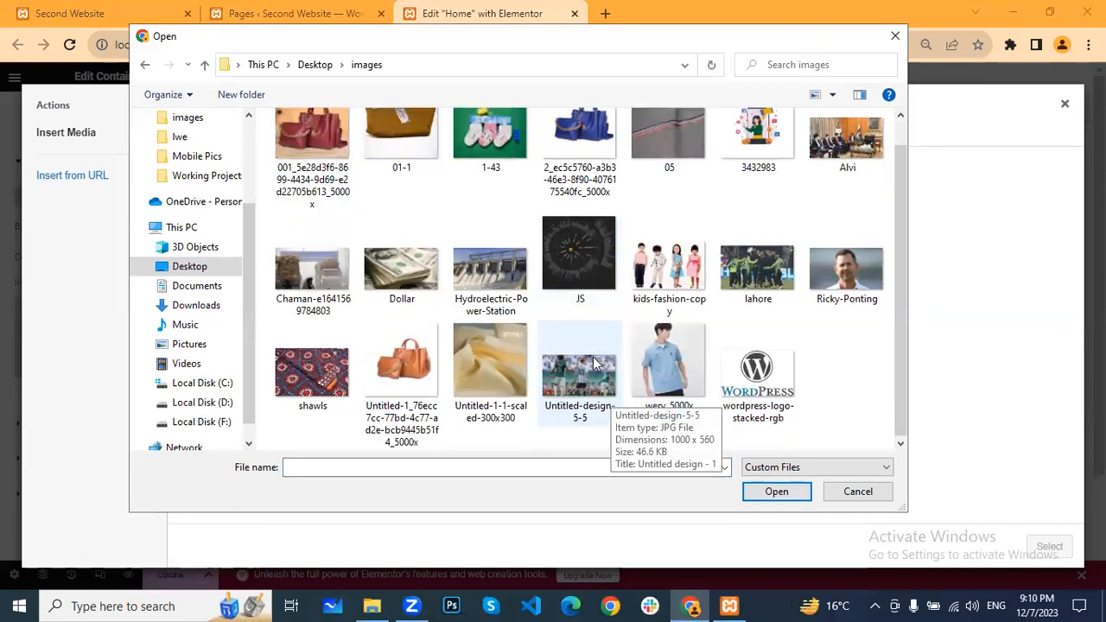
scroll(711, 316, "up", 1)
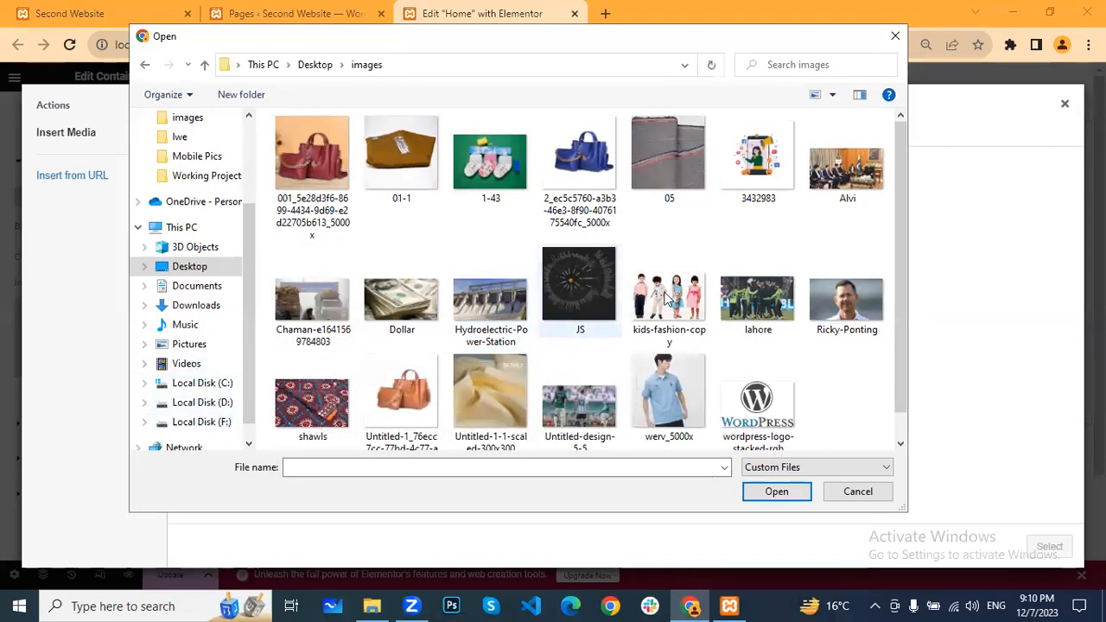
scroll(662, 291, "down", 1)
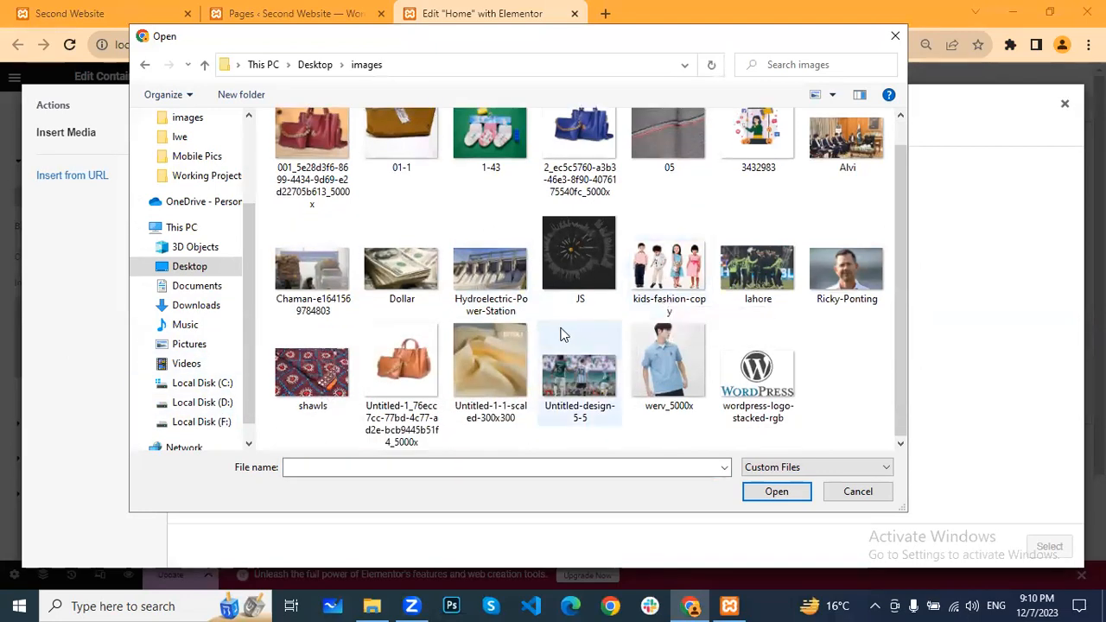
left_click(895, 38)
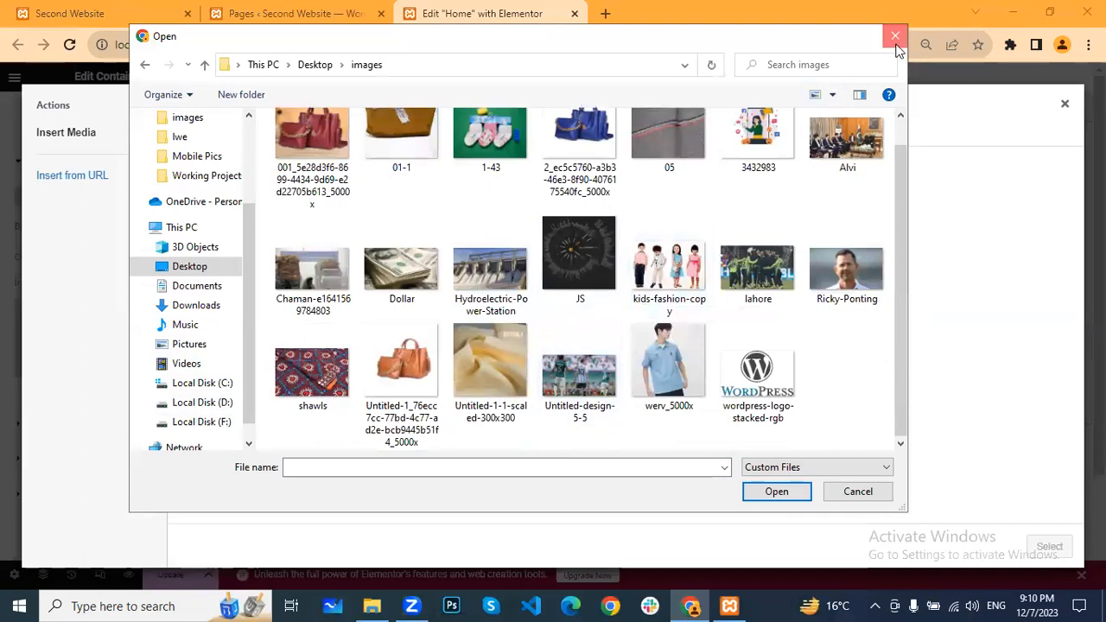
Search the web for "unsplash" in a new browser tab and open the Unsplash website
left_click(604, 14)
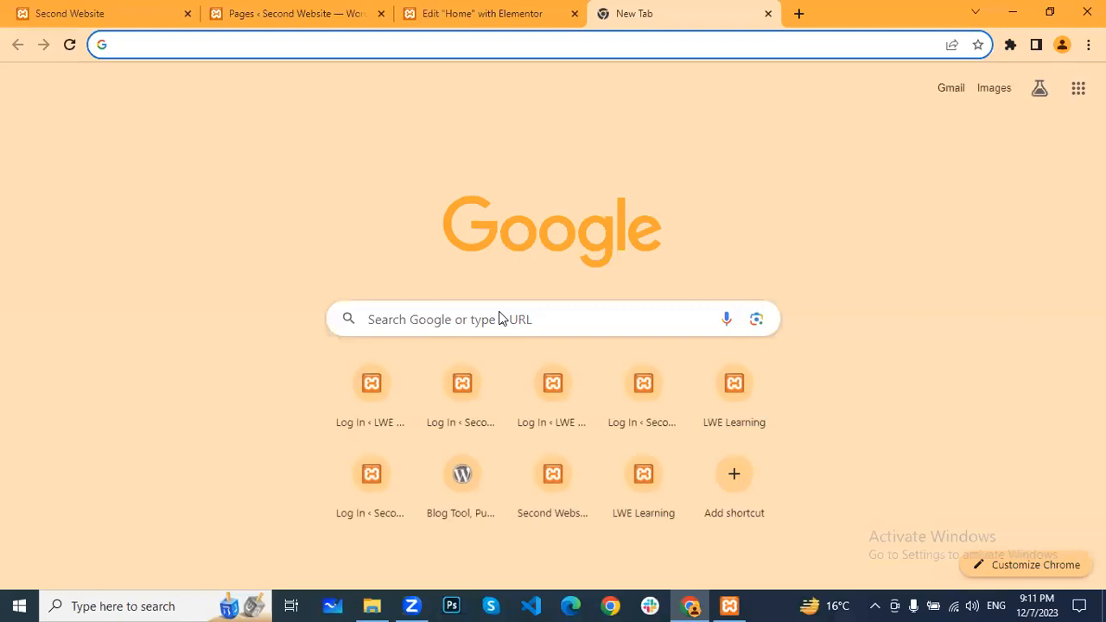
type("u")
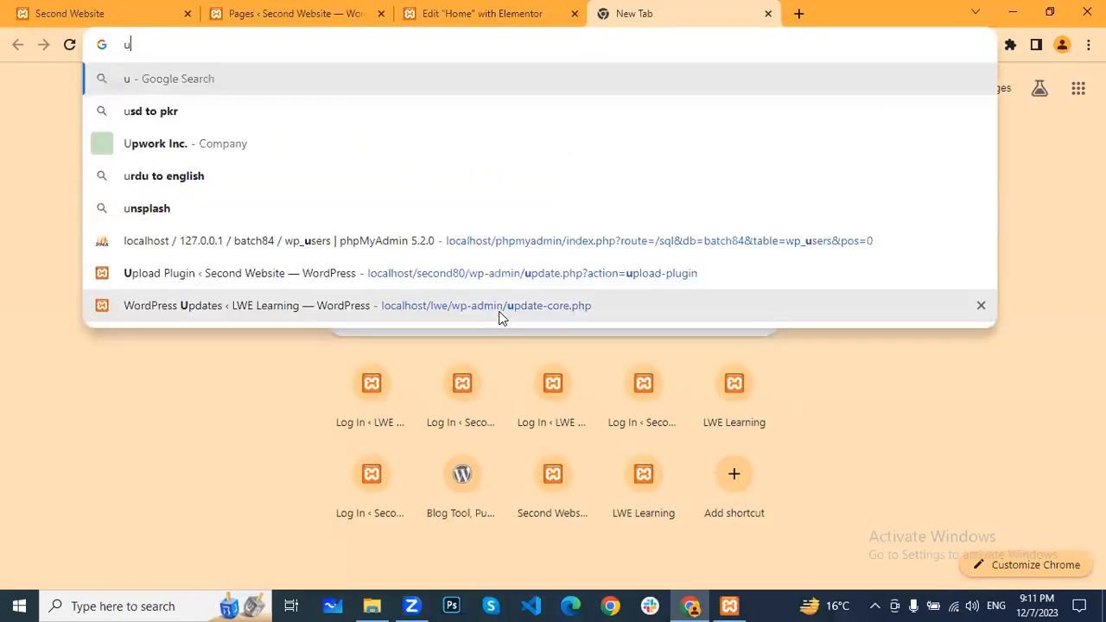
type("nsplas")
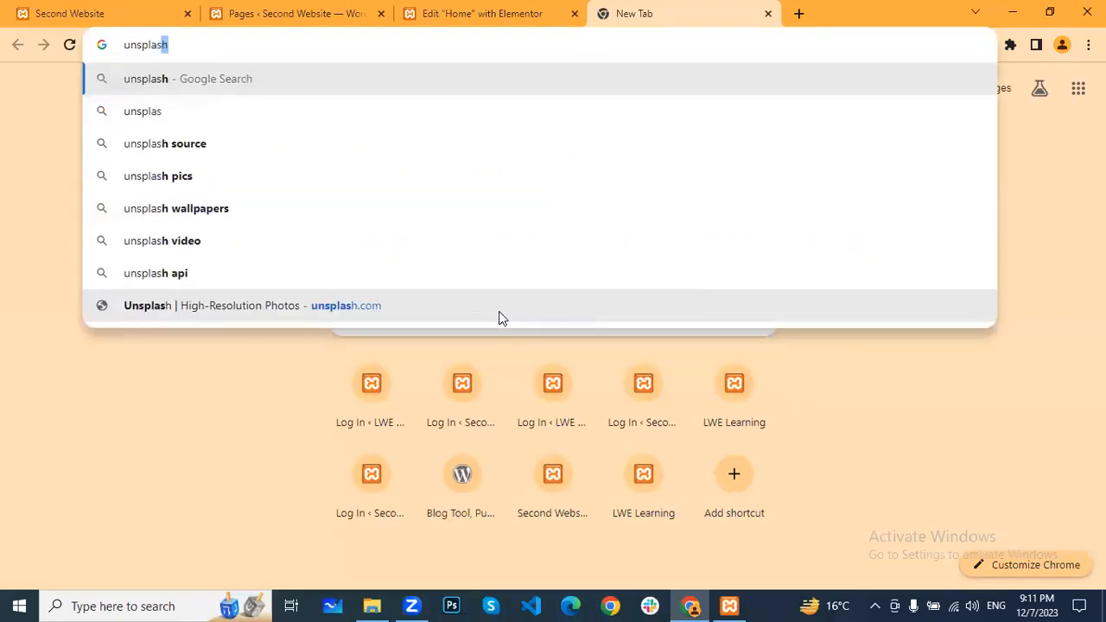
key("Return")
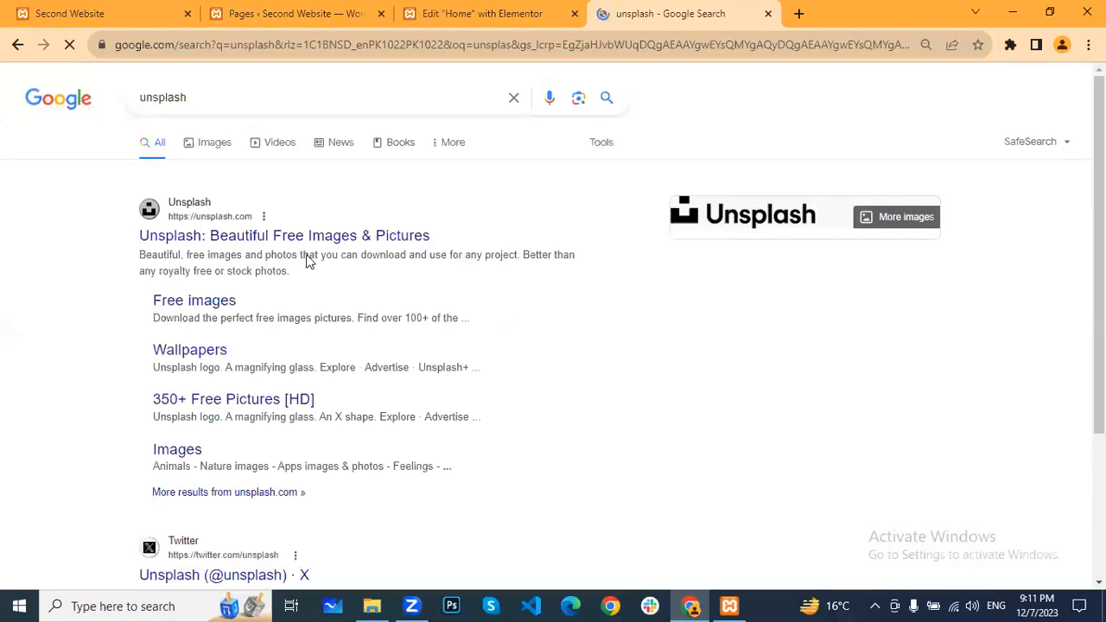
left_click(259, 236)
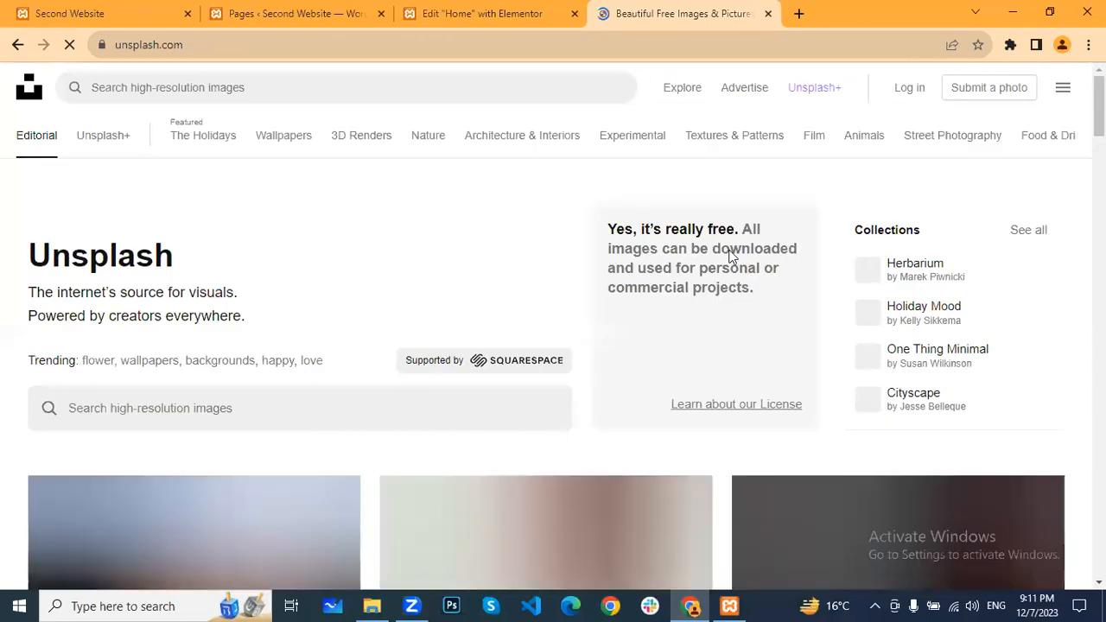
Search Unsplash's high-resolution images for "backgroung"
scroll(764, 263, "down", 3)
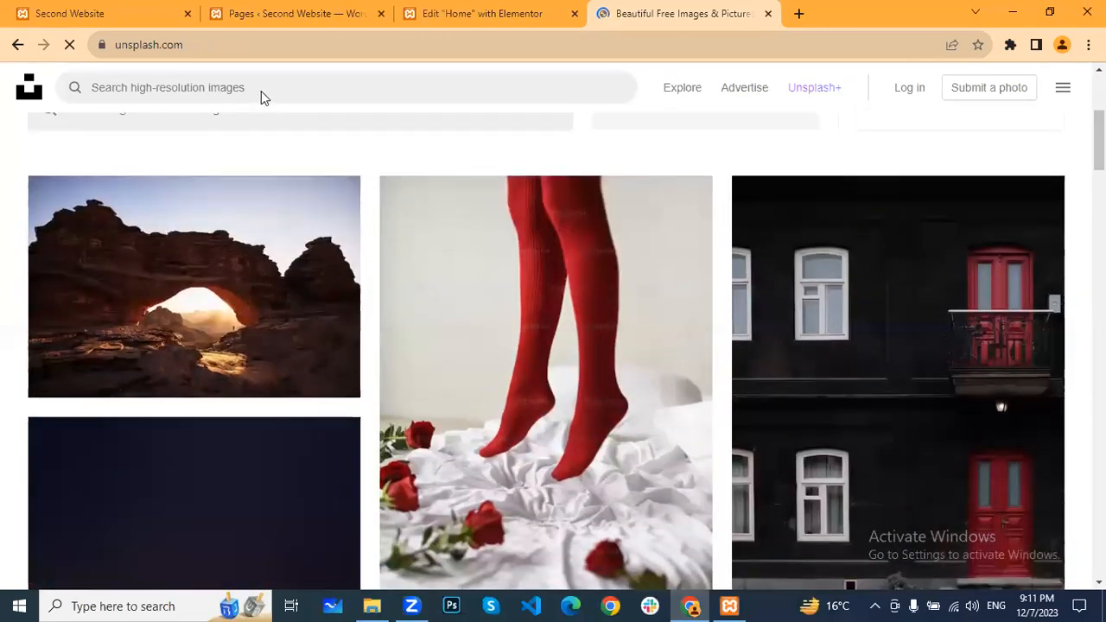
scroll(259, 87, "up", 3)
left_click(257, 85)
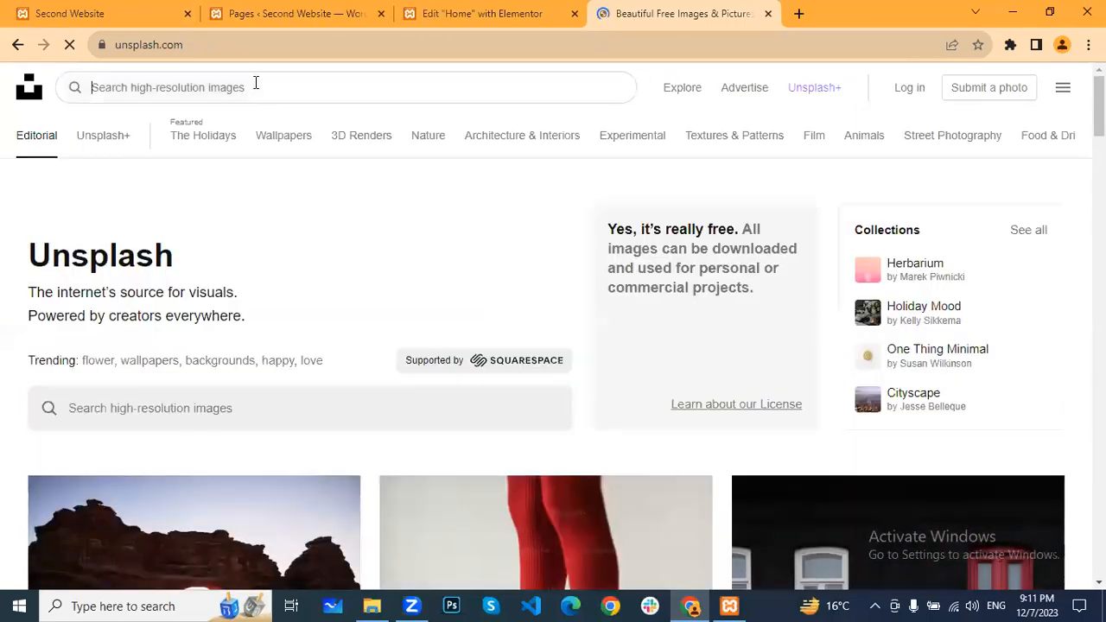
type("bac")
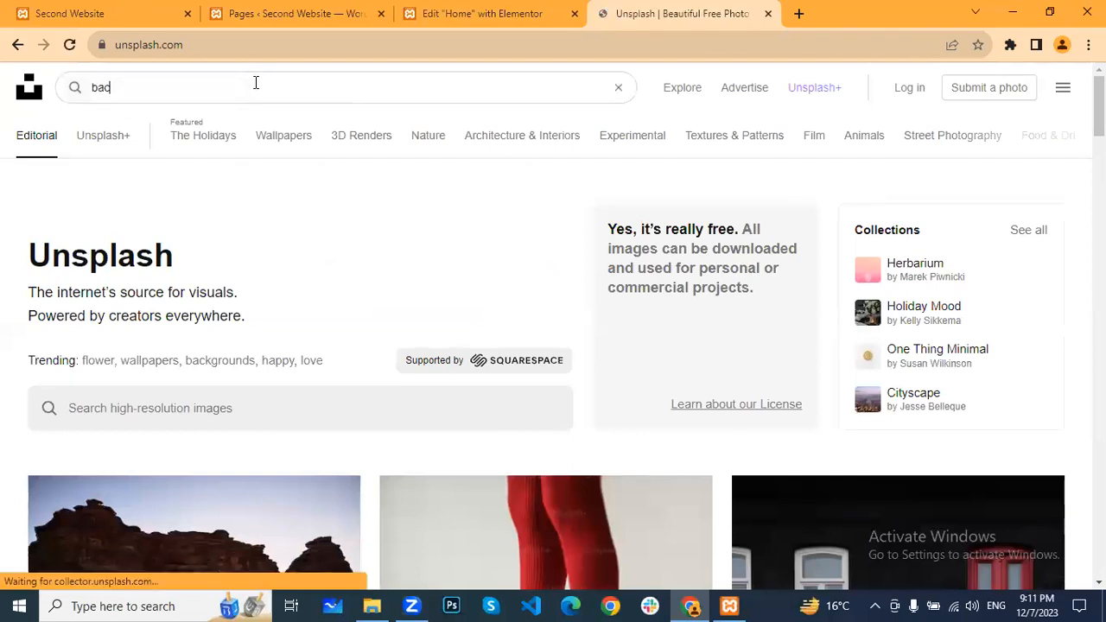
type("kgroung")
key("Return")
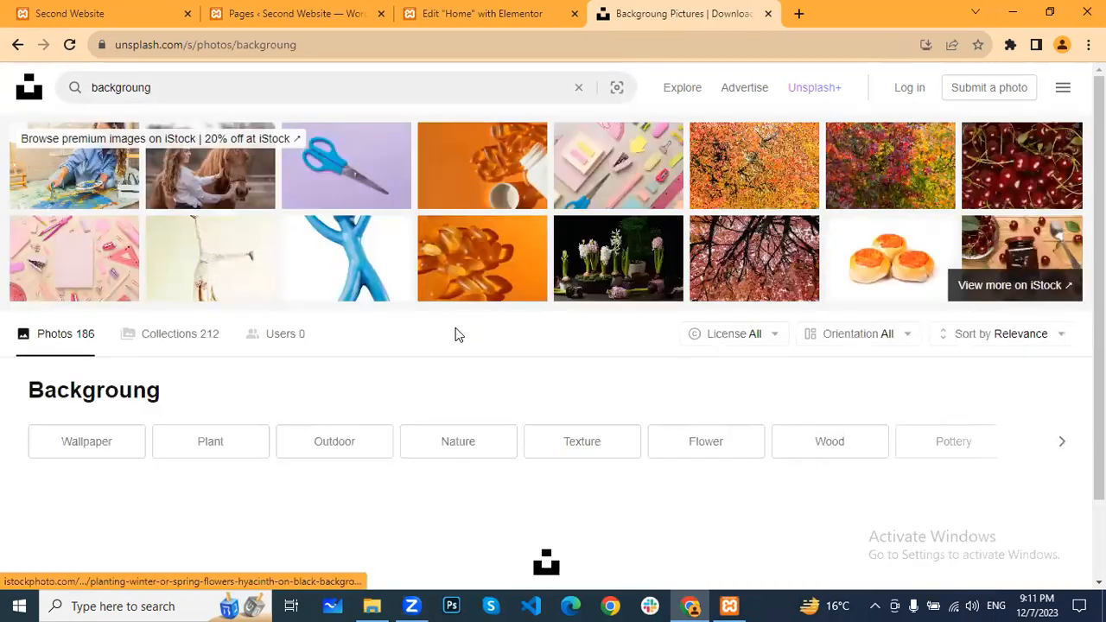
Browse the photo results and open the photo of foggy, snow-covered hills tagged Switzerland
scroll(562, 330, "down", 1)
scroll(509, 360, "down", 3)
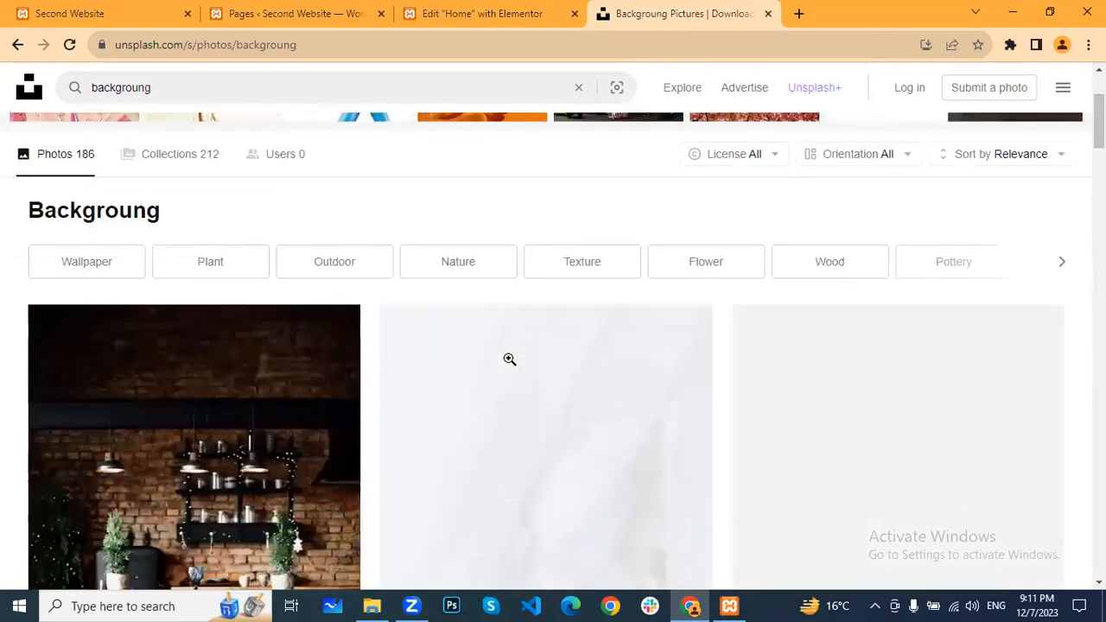
scroll(510, 358, "down", 15)
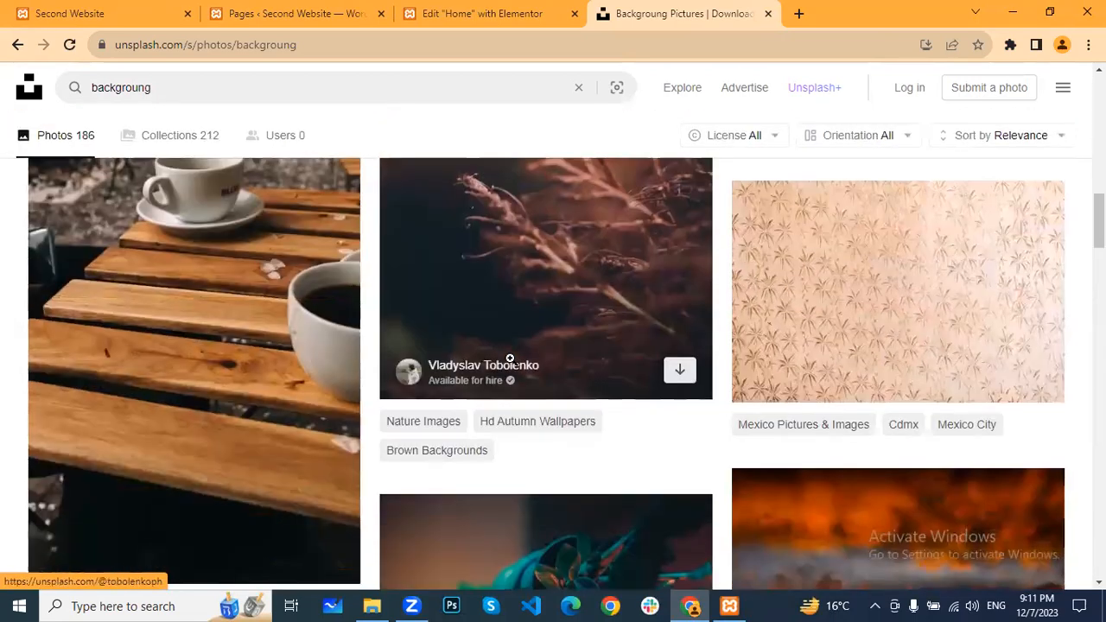
scroll(511, 359, "down", 12)
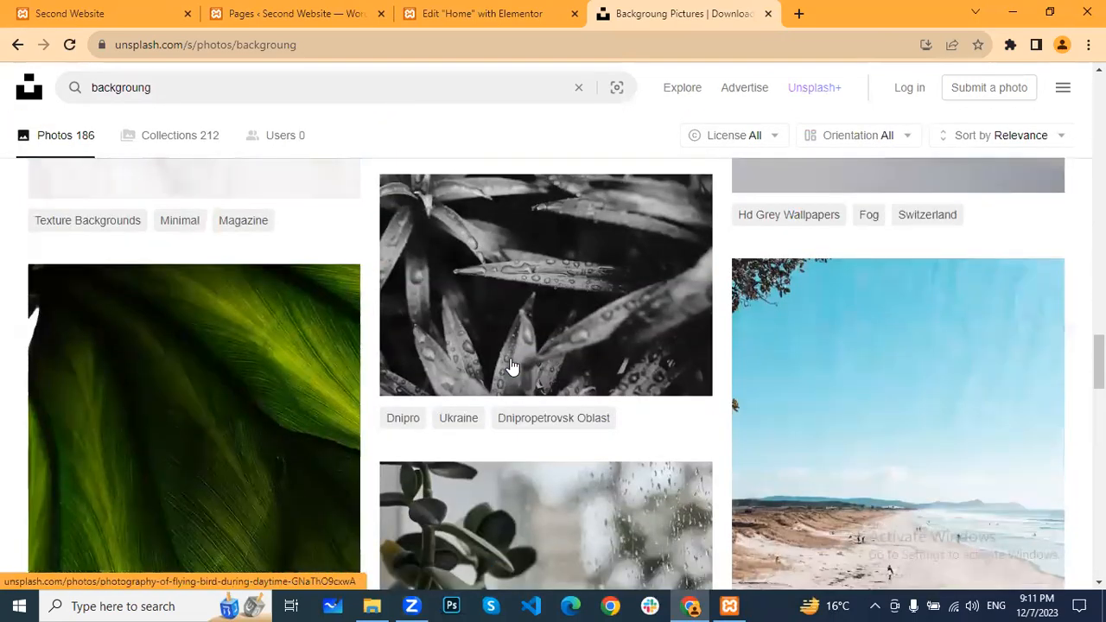
scroll(511, 359, "up", 5)
scroll(510, 359, "down", 2)
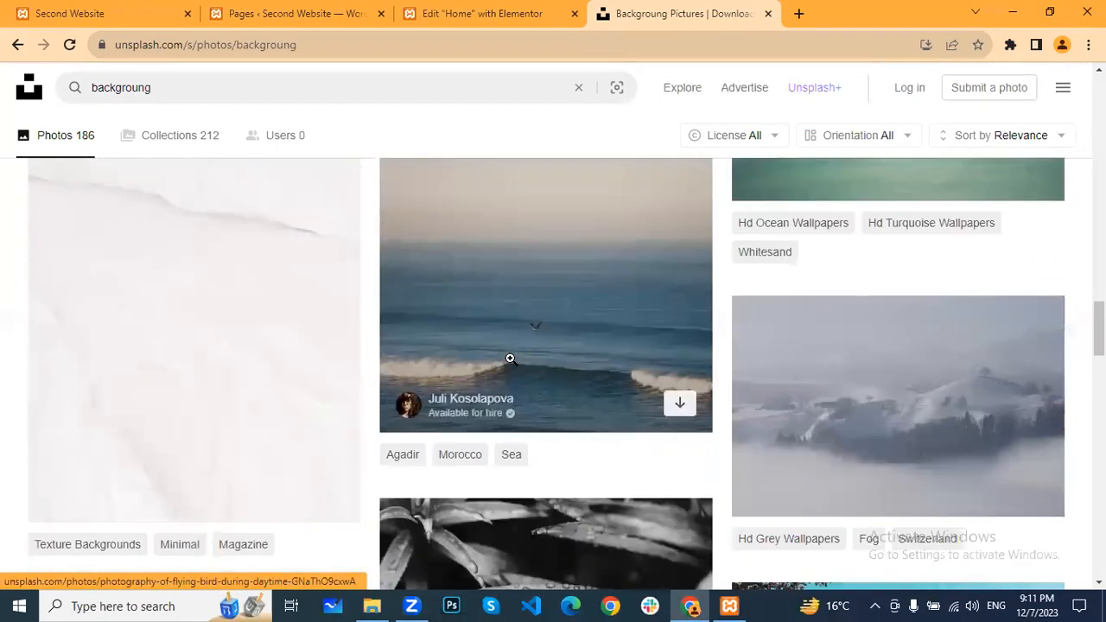
left_click(959, 412)
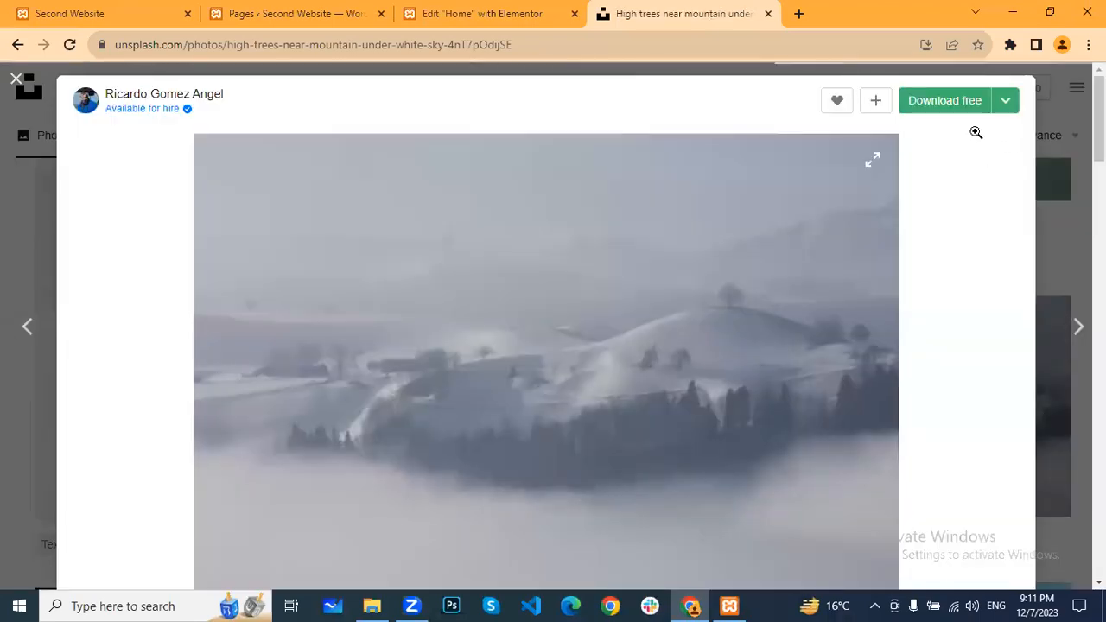
Download the foggy hills photo in Medium size (1920 x 1279)
scroll(587, 269, "down", 3)
scroll(1013, 111, "up", 3)
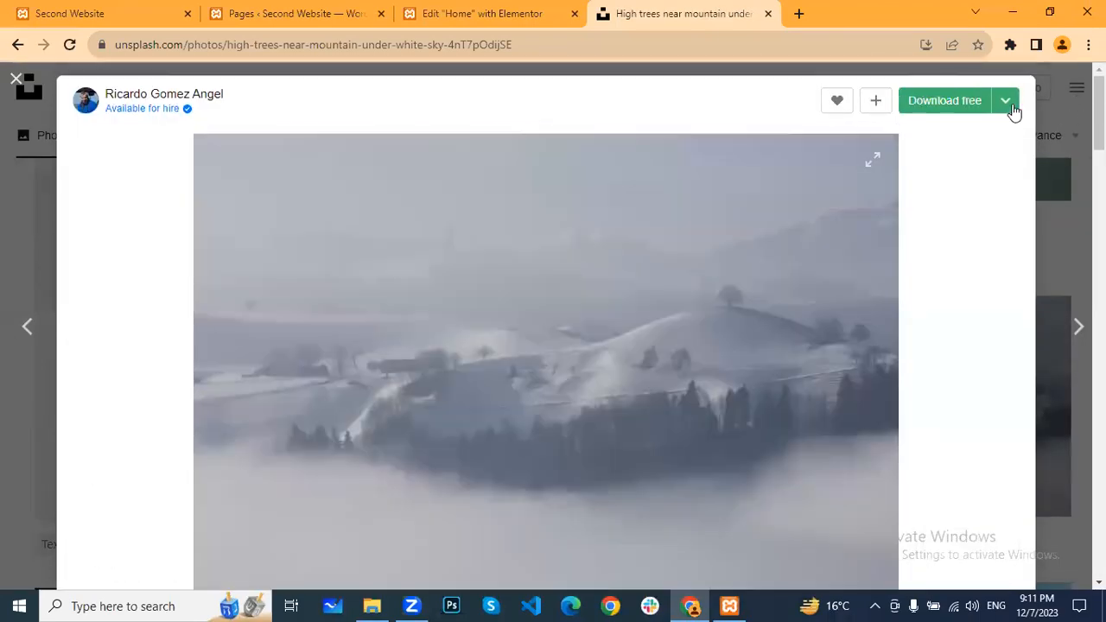
left_click(1013, 111)
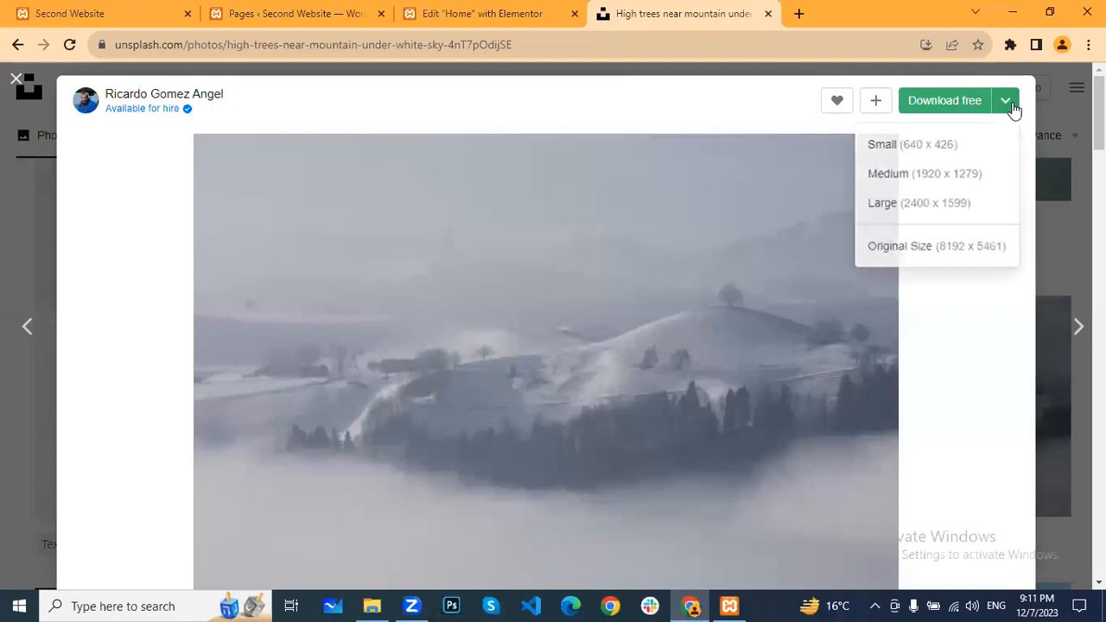
left_click(937, 177)
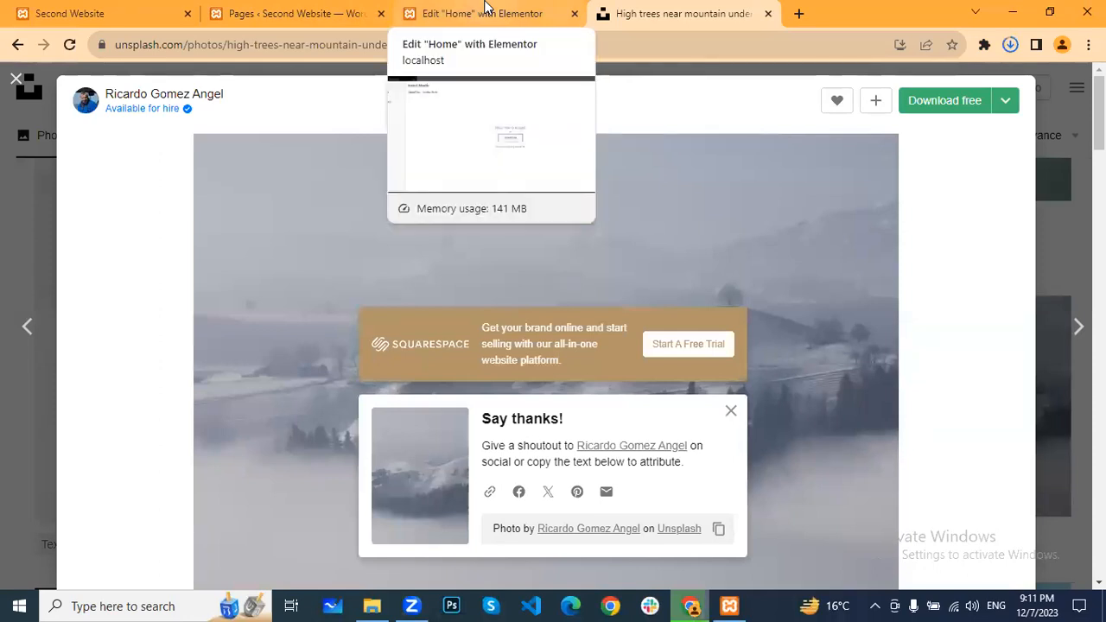
Back in the Elementor editor, upload the foggy hills photo from the Downloads folder and insert it as the container's background image
left_click(488, 12)
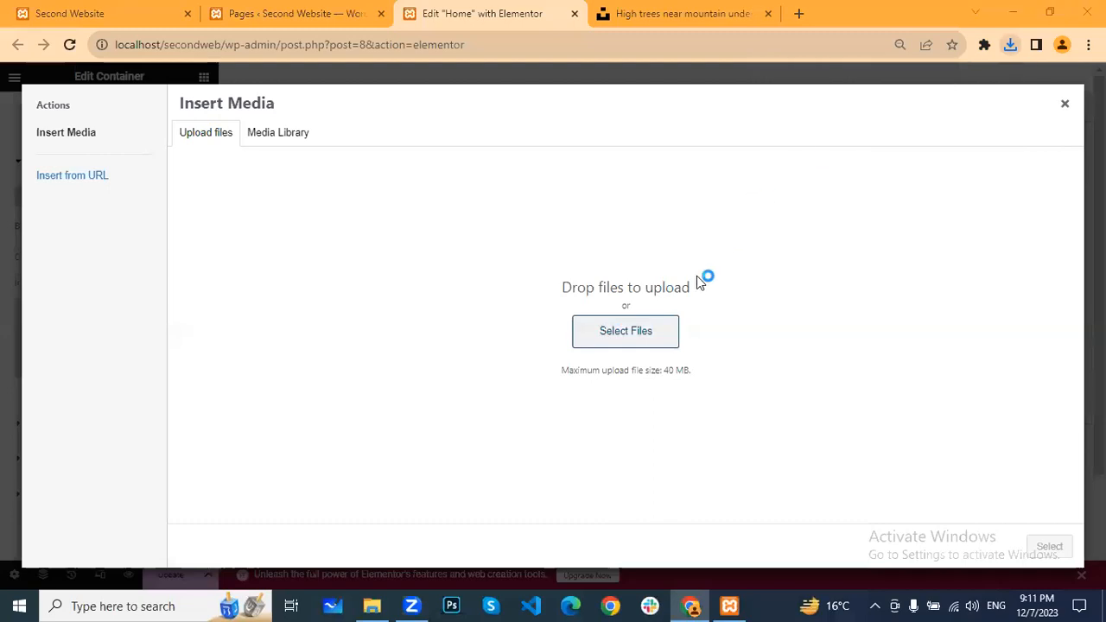
left_click(604, 338)
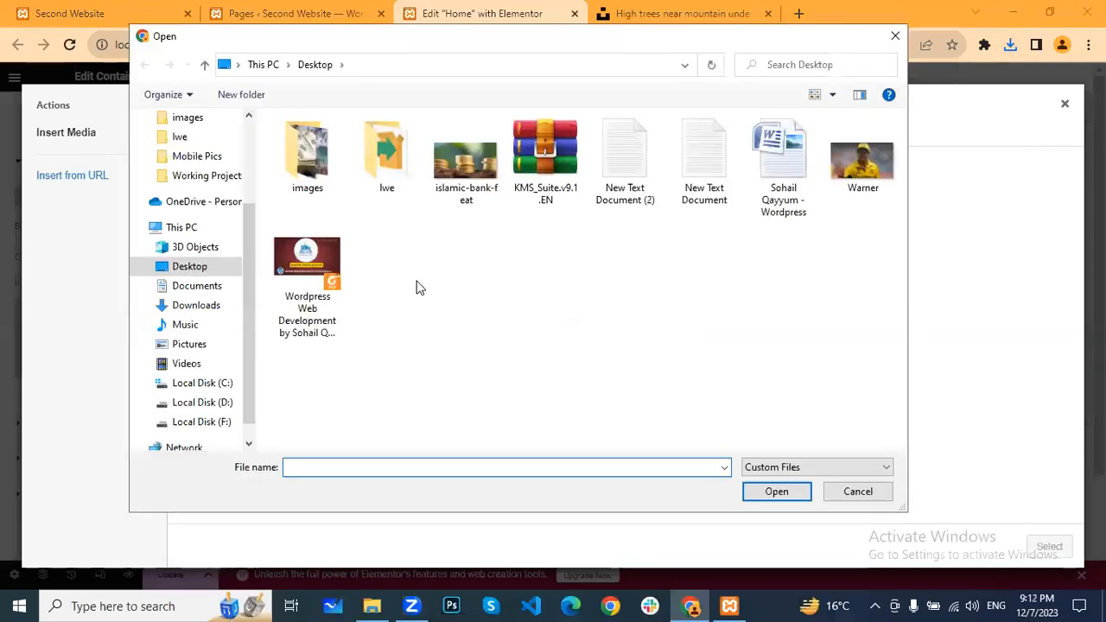
left_click(196, 305)
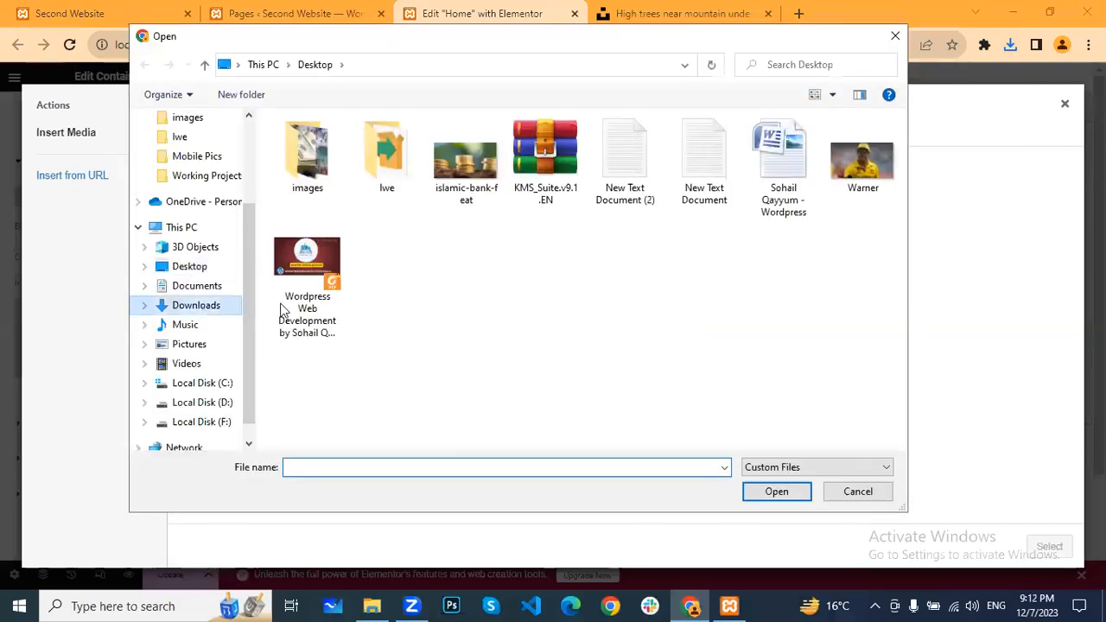
scroll(578, 285, "down", 3)
scroll(577, 285, "up", 3)
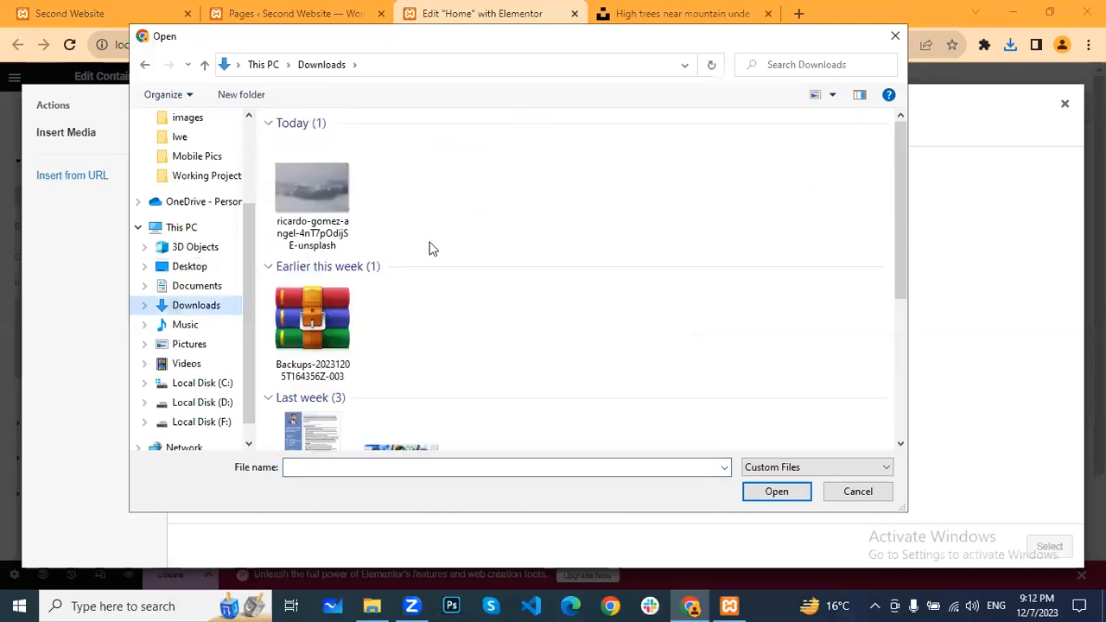
left_click(324, 183)
left_click(792, 490)
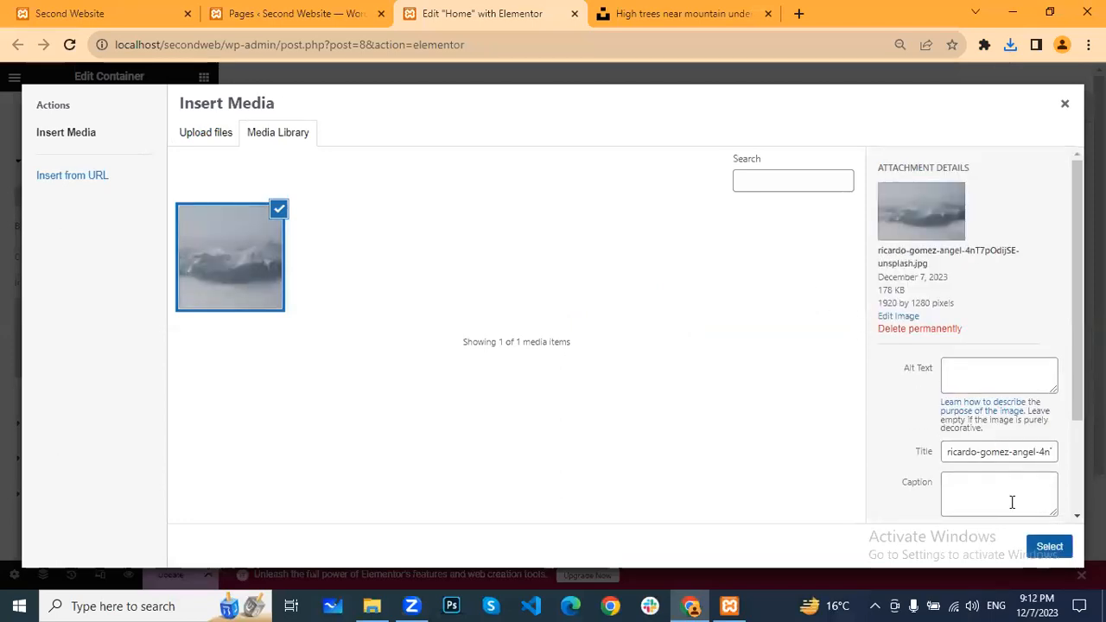
left_click(1048, 546)
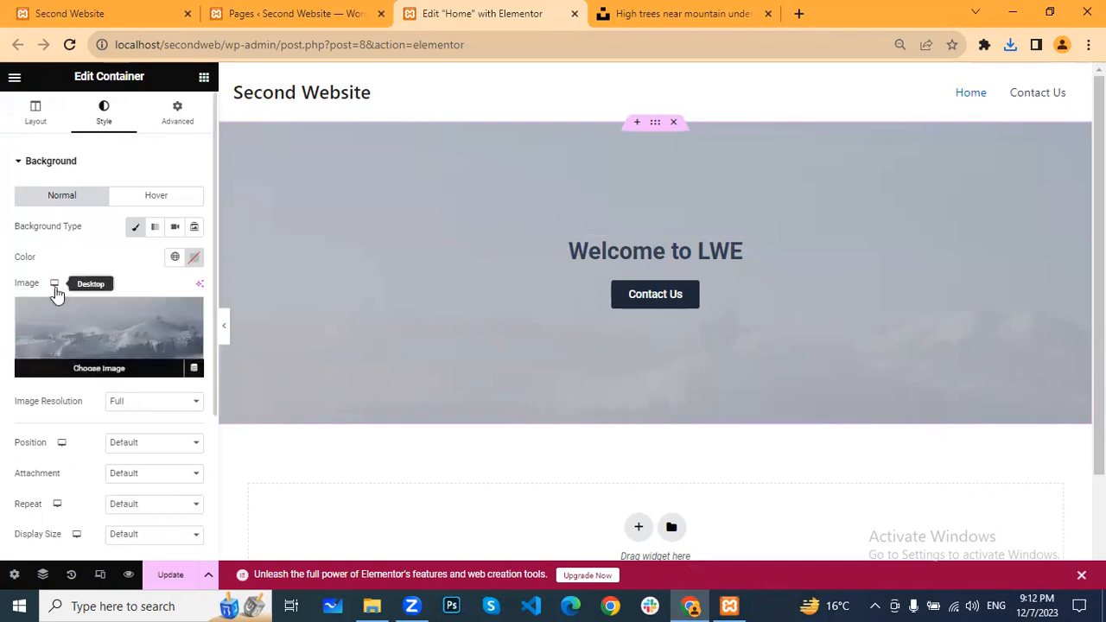
Set the hero container's background image position to Center Center, leaving the attachment at Default
scroll(55, 290, "down", 2)
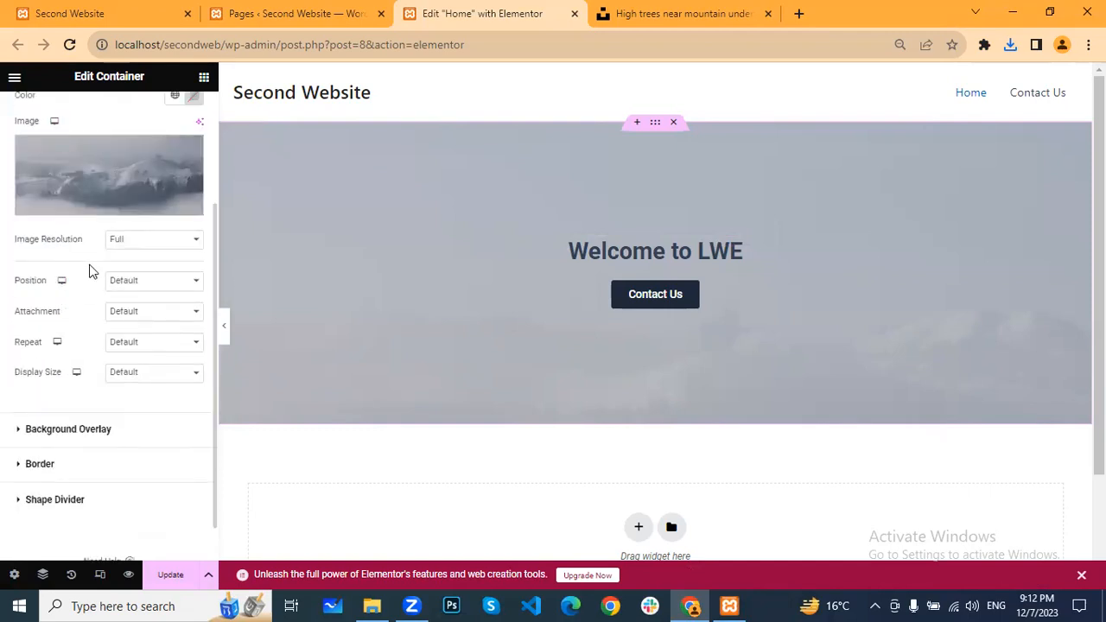
left_click(152, 289)
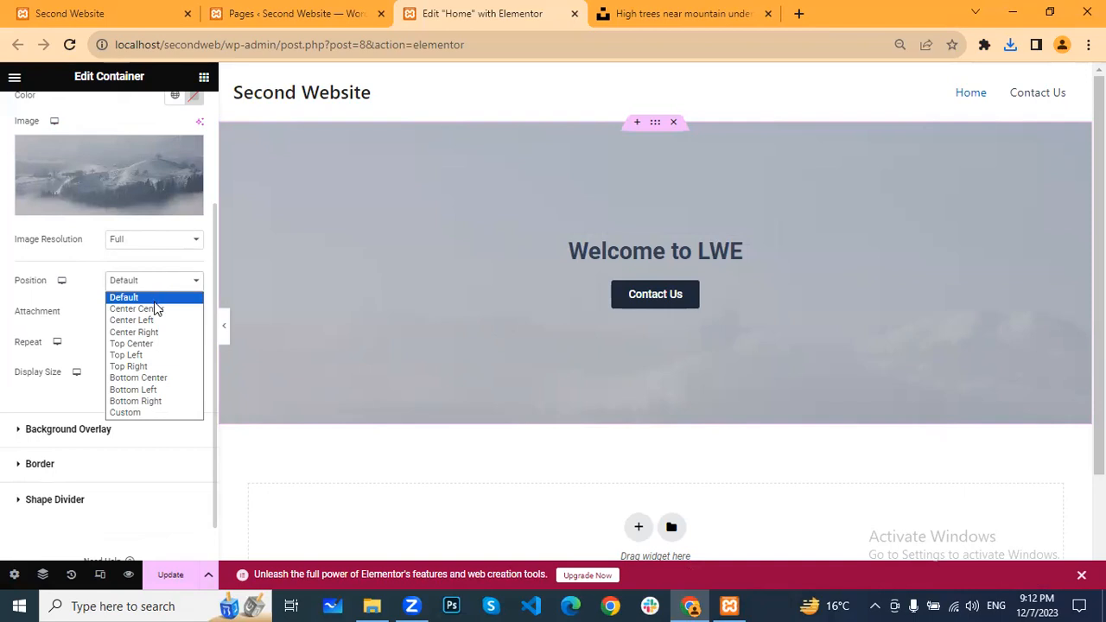
left_click(153, 308)
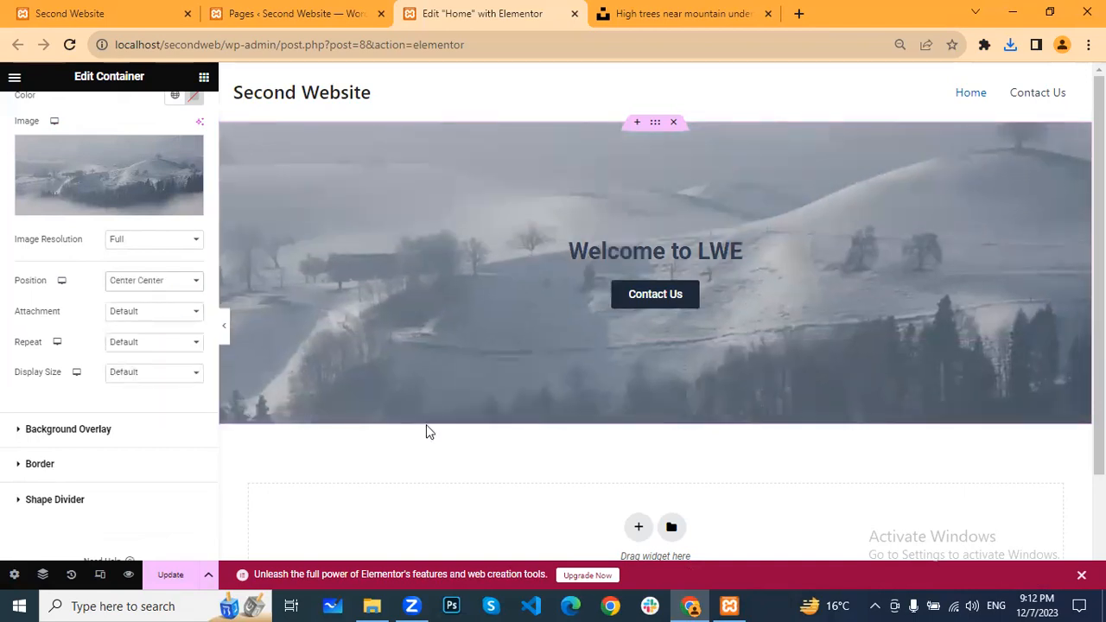
left_click(167, 312)
left_click(170, 316)
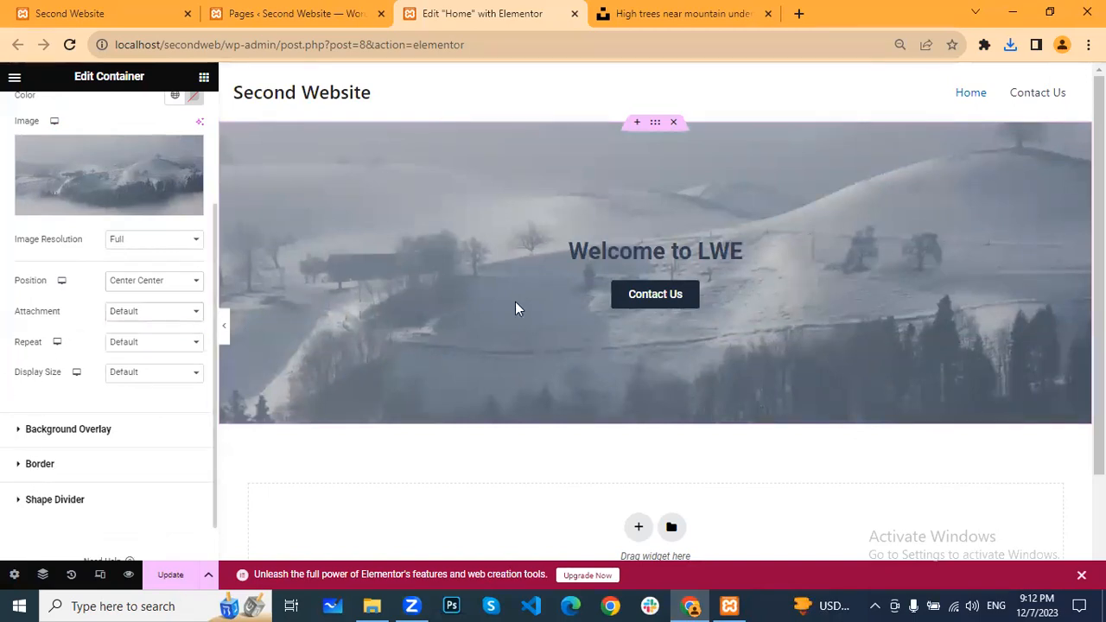
Set the hero background image to No-repeat with a Cover display size
left_click(178, 345)
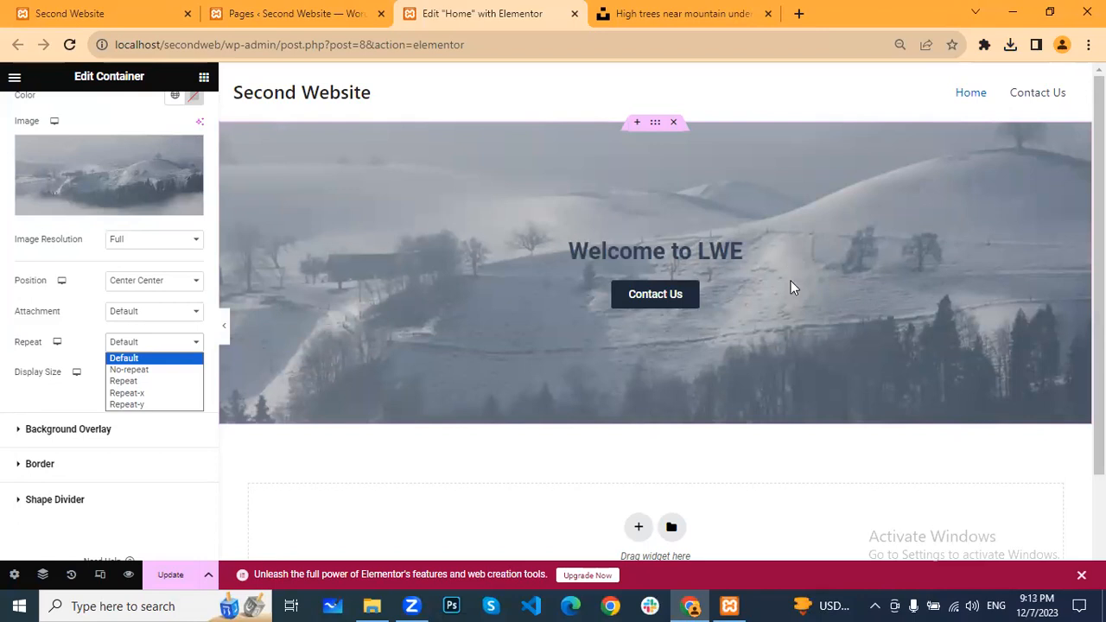
left_click(148, 369)
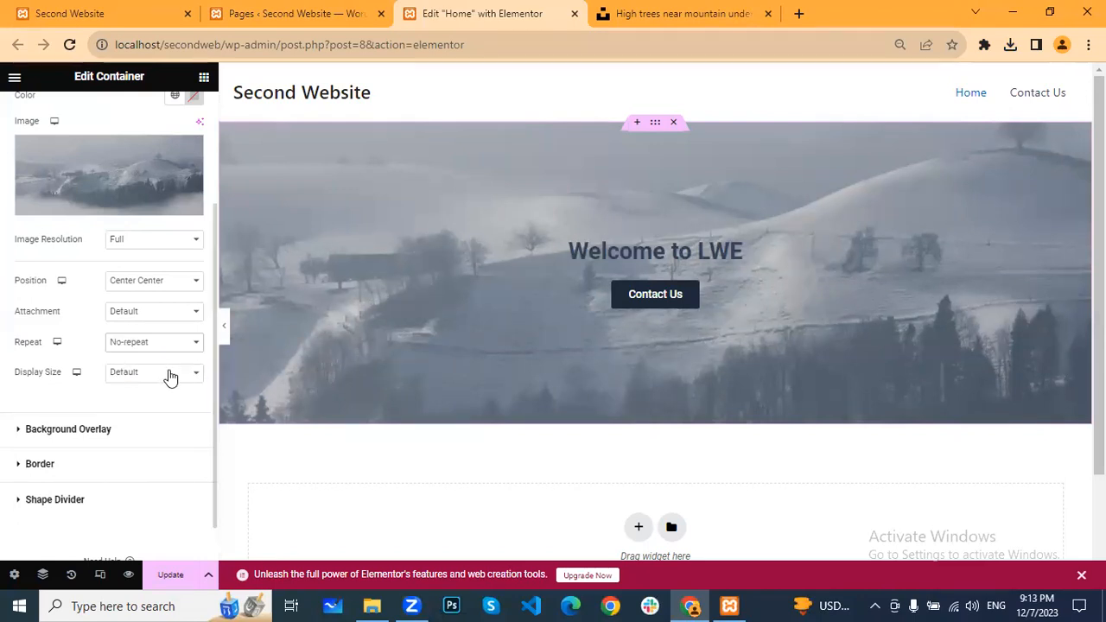
left_click(170, 374)
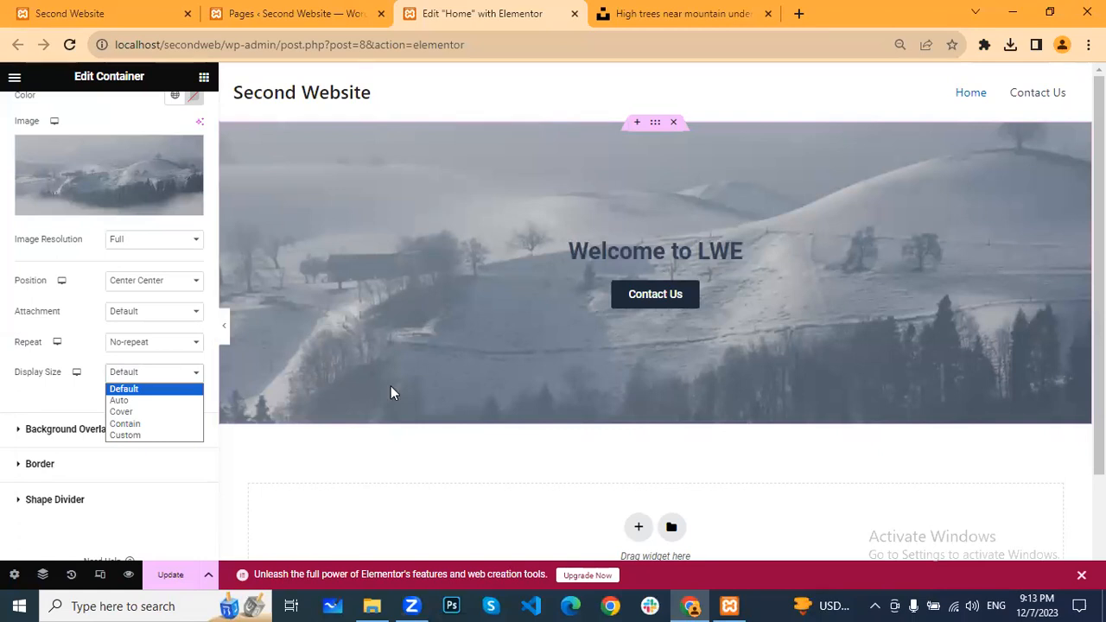
left_click(121, 412)
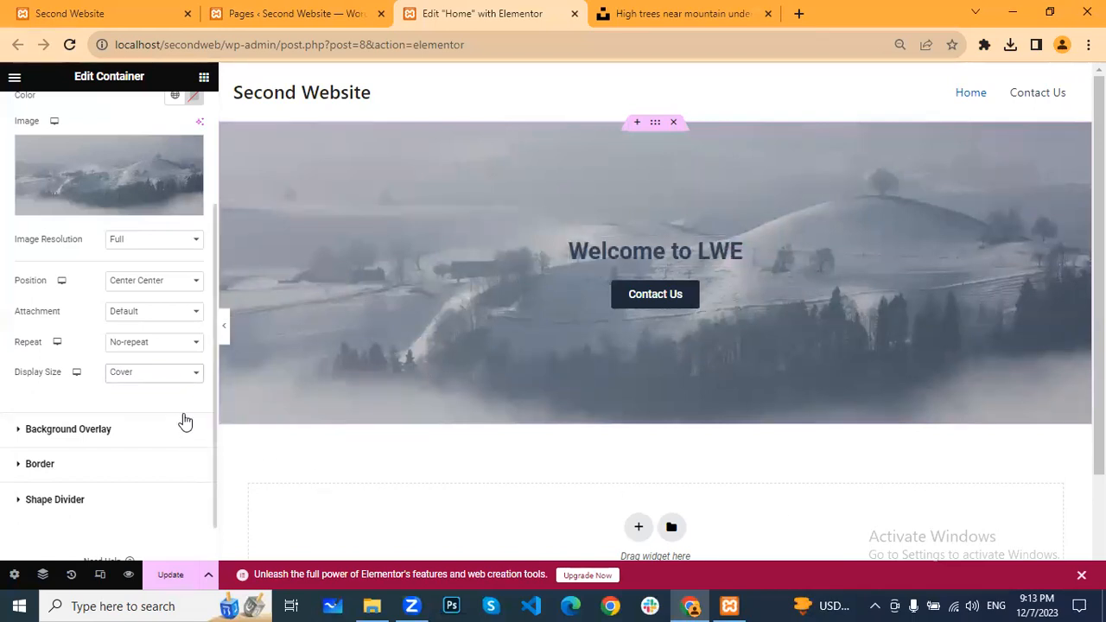
Try a muted red Classic color as the hero container's background overlay and reset the color
scroll(172, 396, "down", 1)
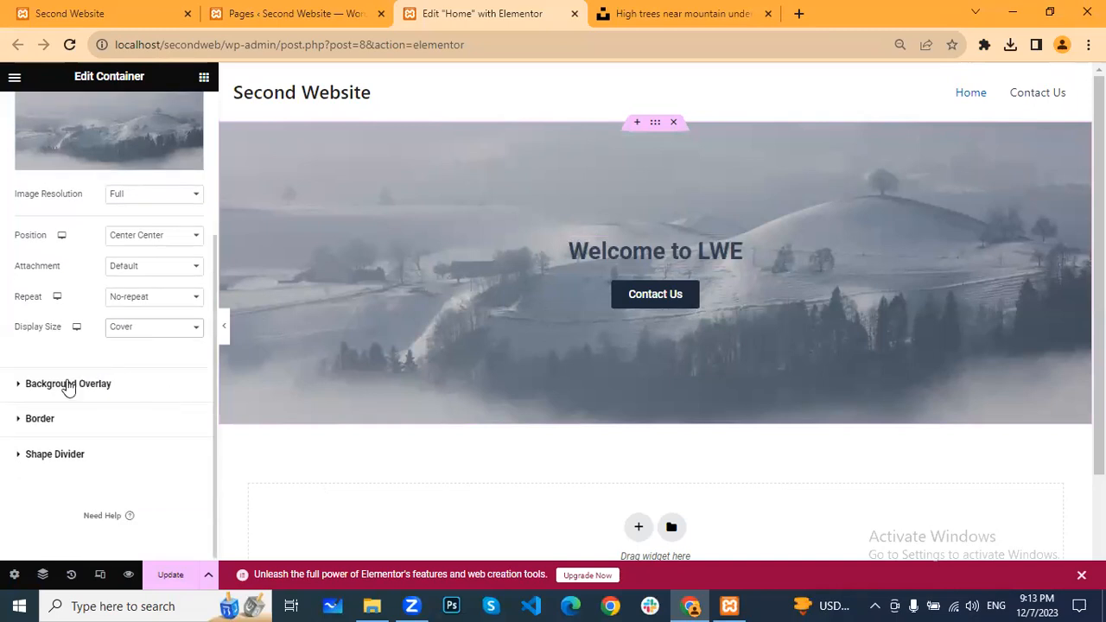
left_click(97, 388)
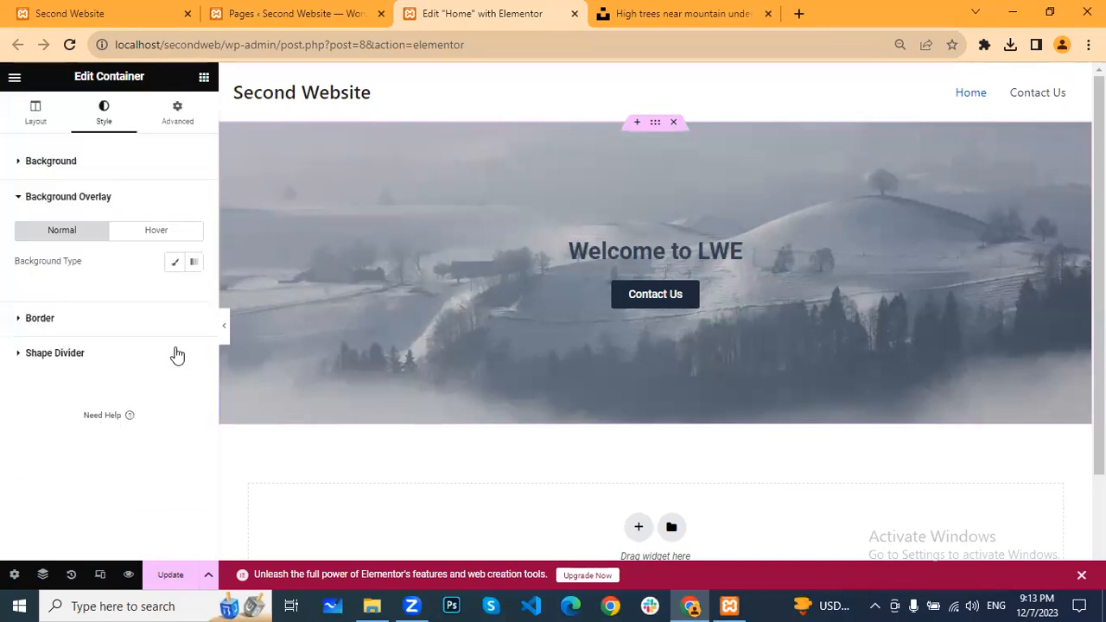
left_click(176, 263)
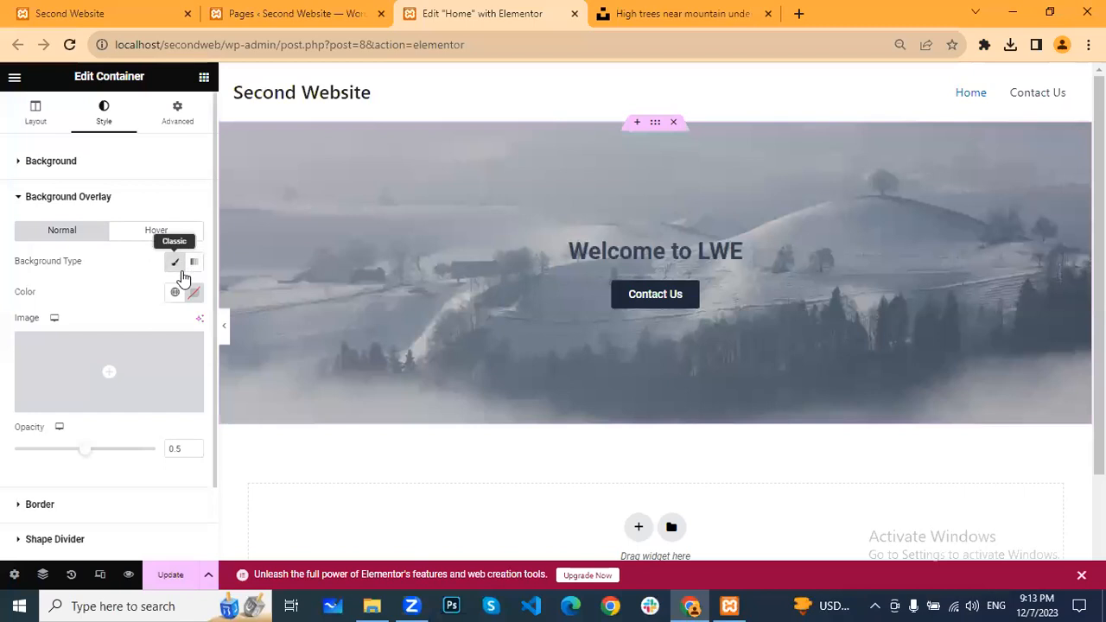
left_click(194, 294)
mouse_move(236, 383)
left_mouse_down()
mouse_move(269, 364)
mouse_move(220, 376)
mouse_move(216, 398)
mouse_move(232, 414)
left_mouse_up()
left_click(178, 377)
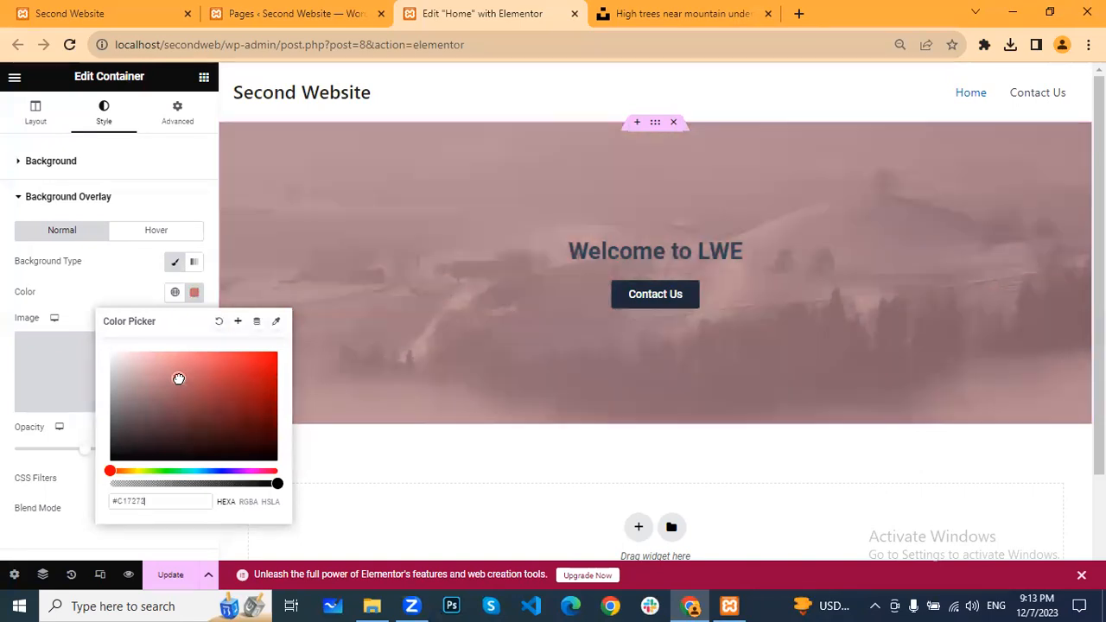
left_click(219, 321)
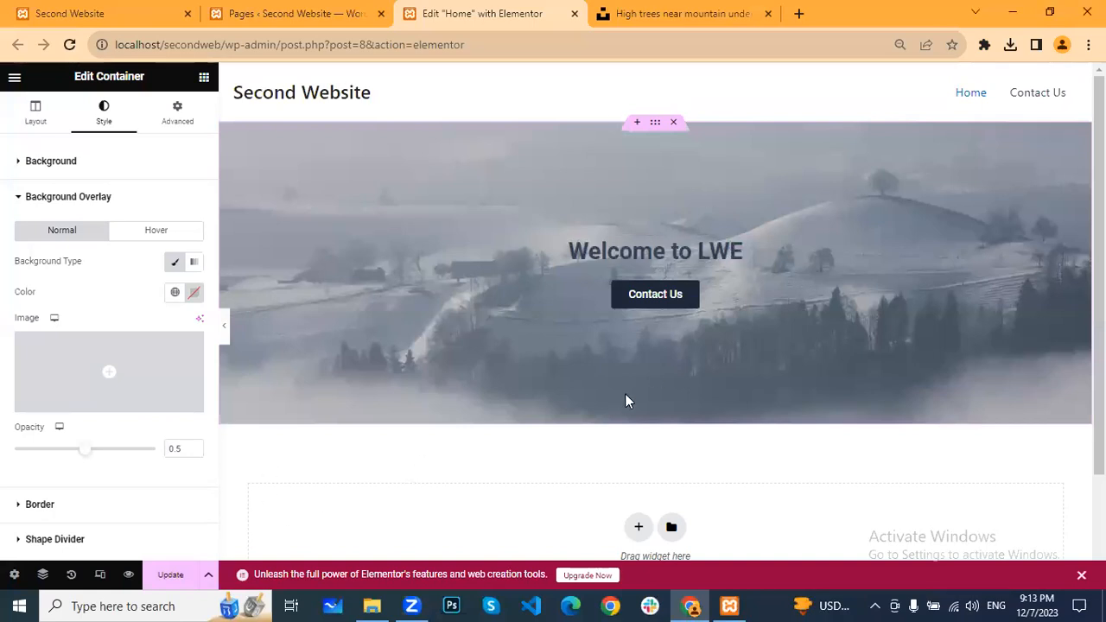
Update the Home page and reload the live Second Website page to check the hero section
left_click(170, 574)
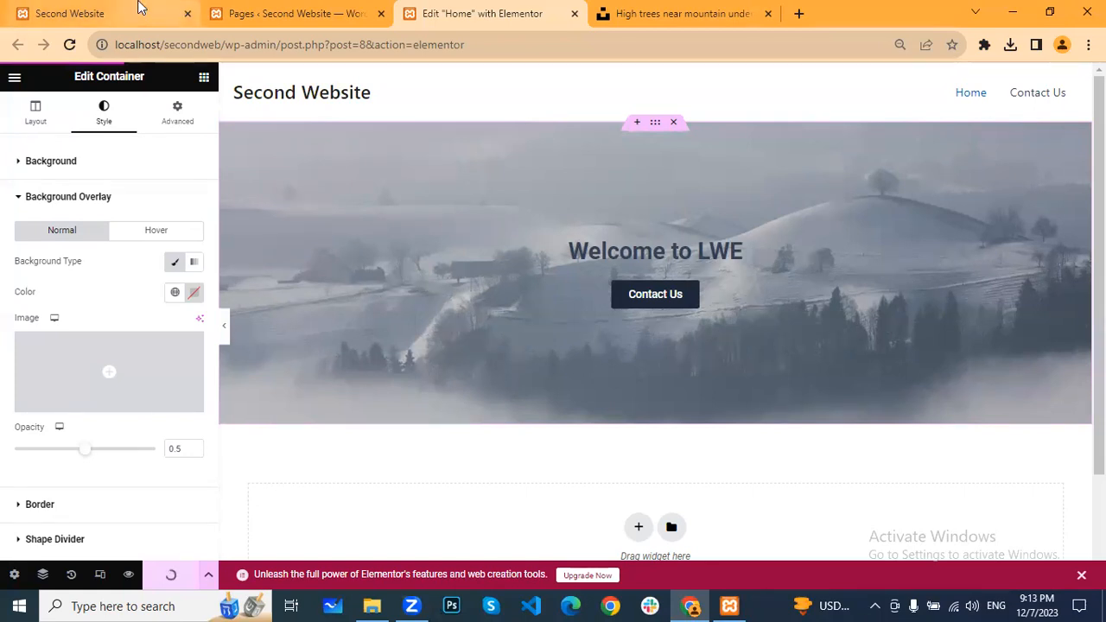
mouse_move(123, 8)
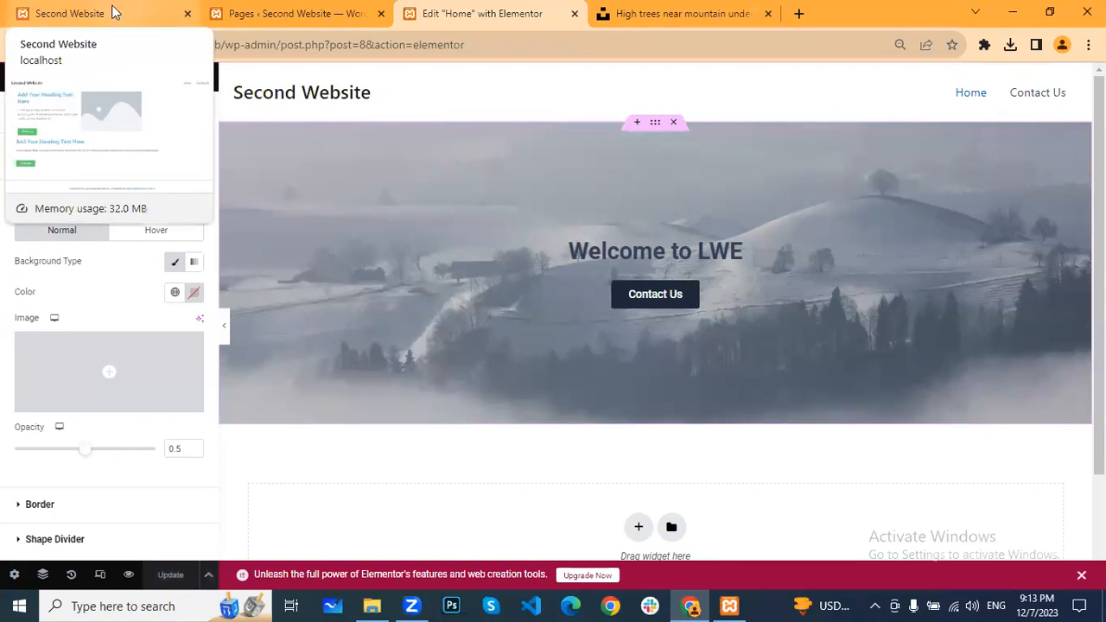
left_click(114, 11)
left_click(72, 44)
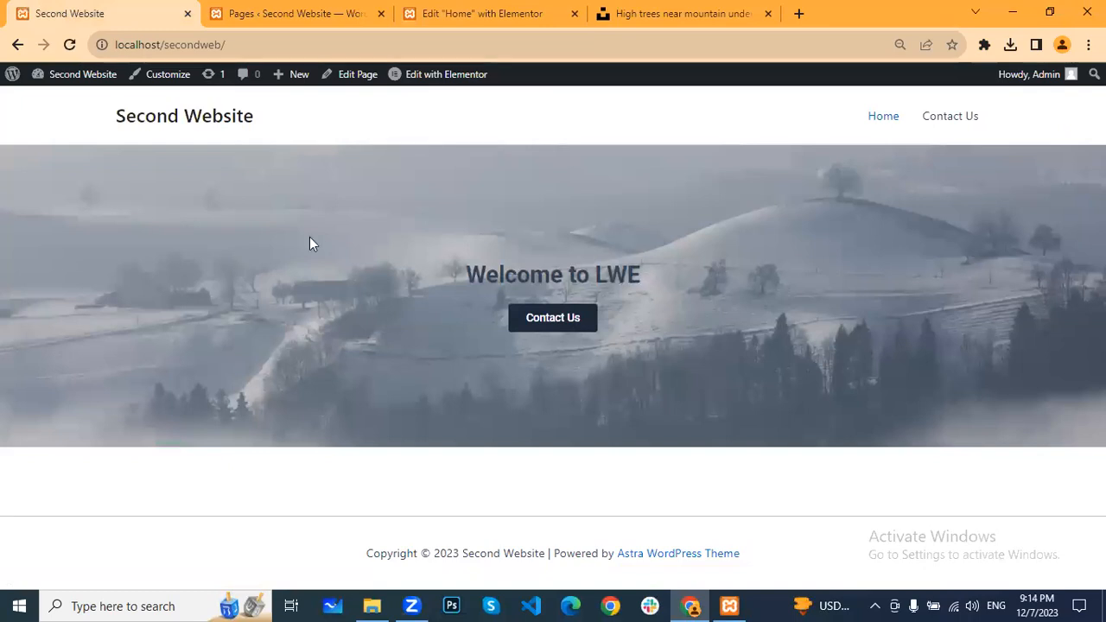
Back in the Elementor editor, add a container with two equal columns below the hero section
left_click(494, 10)
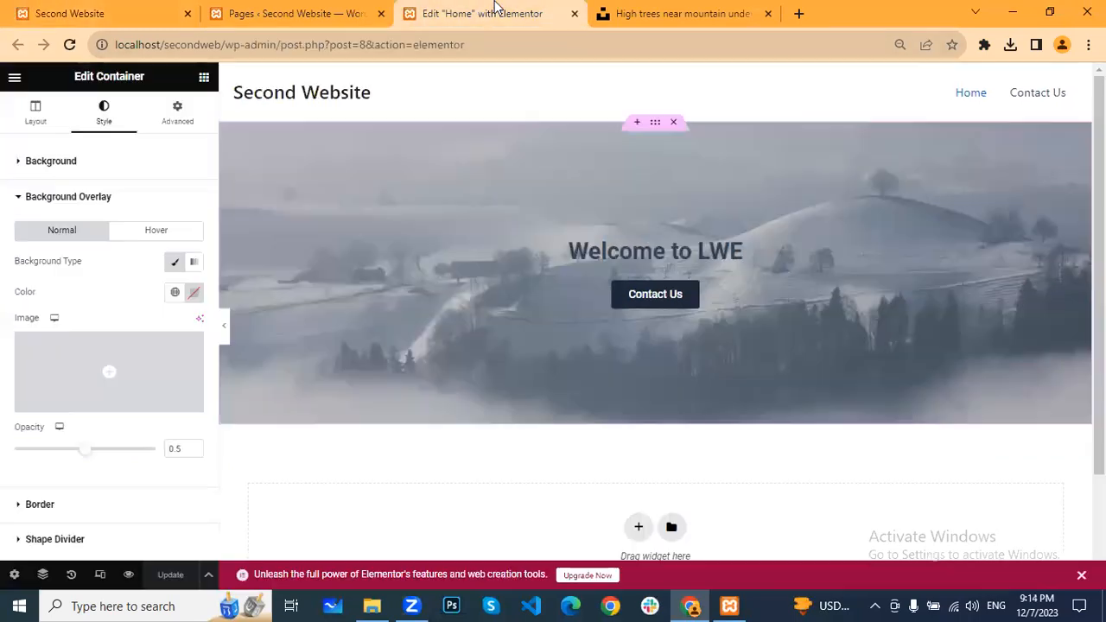
scroll(625, 350, "down", 2)
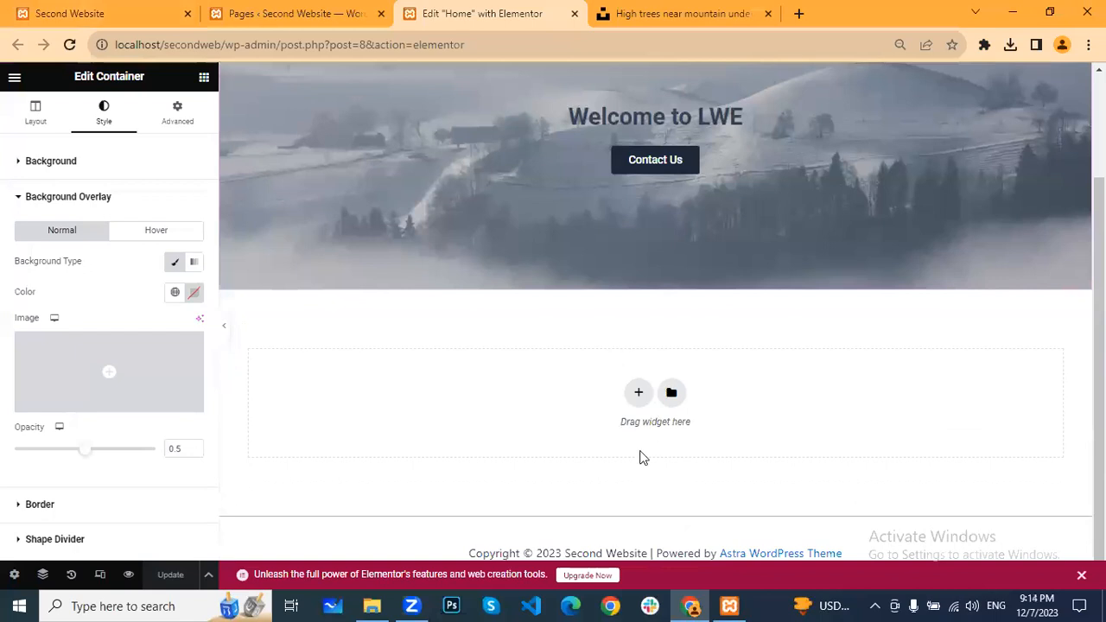
left_click(639, 394)
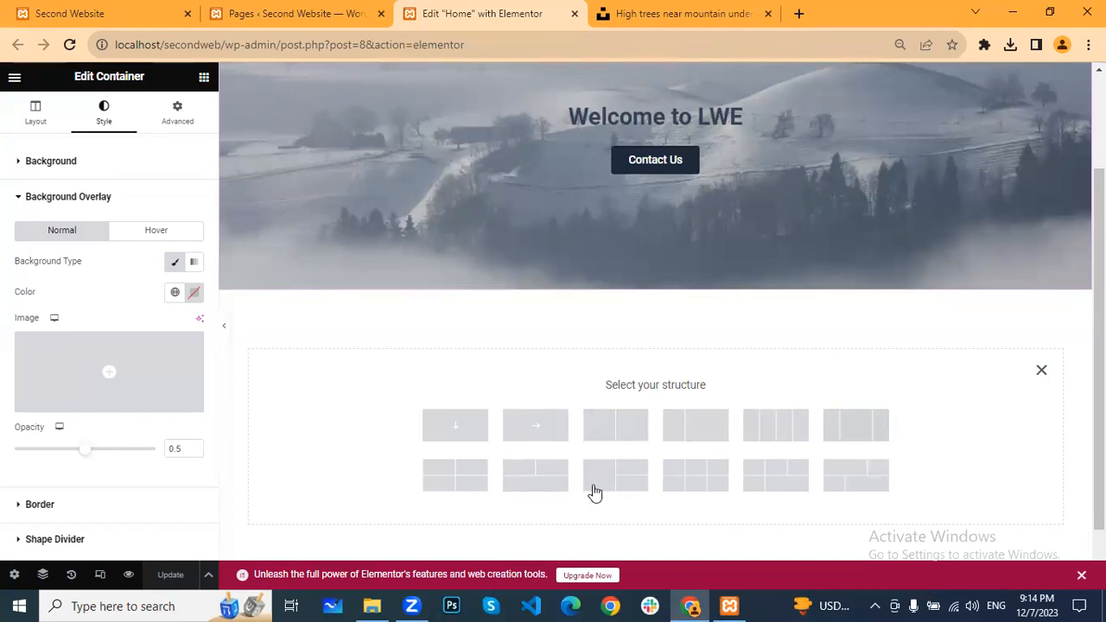
left_click(613, 428)
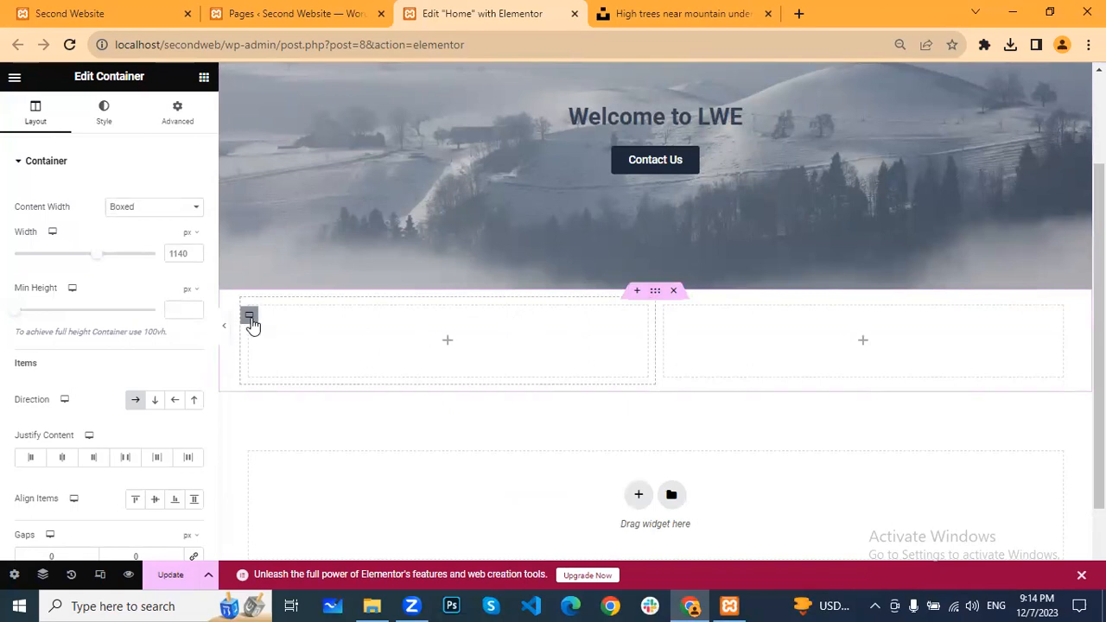
Compare the content width, width and direction settings of the parent container and its two inner containers
left_click(250, 316)
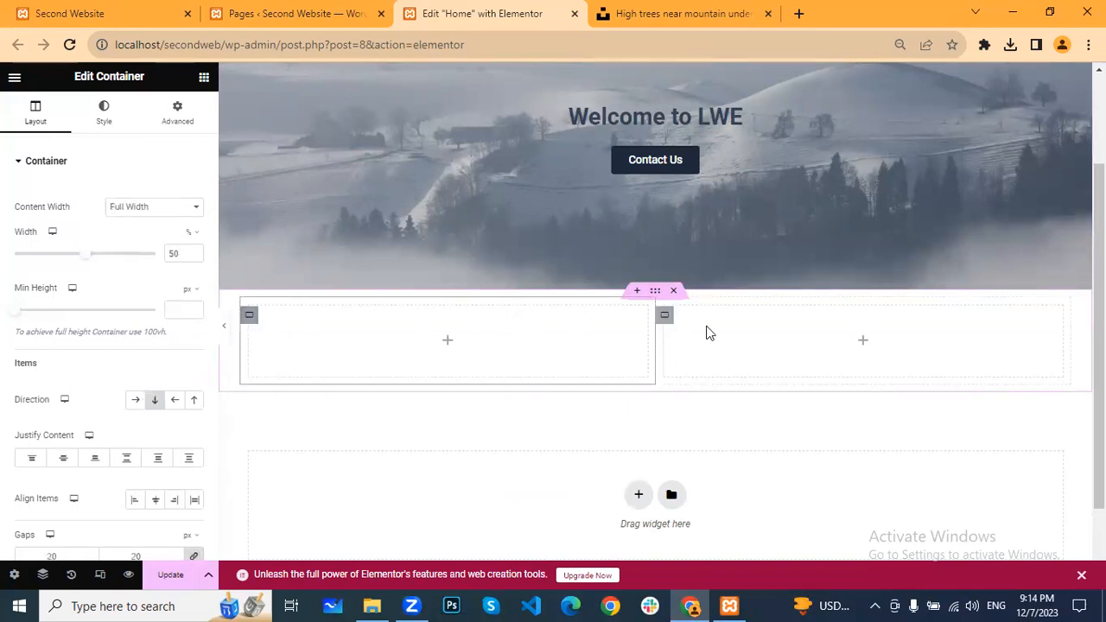
left_click(666, 320)
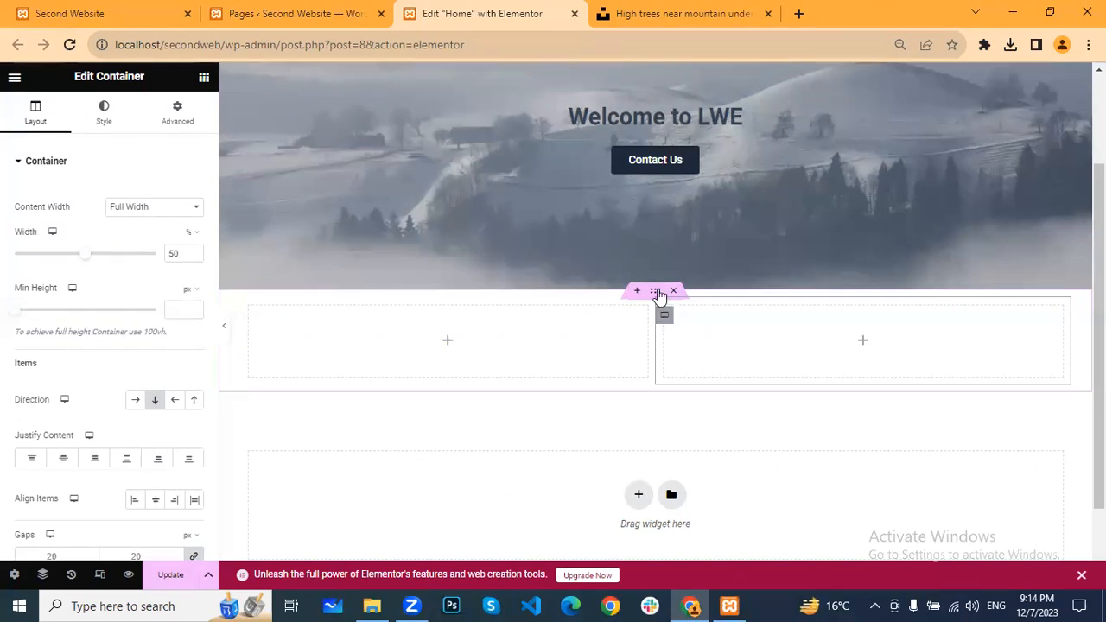
left_click(659, 294)
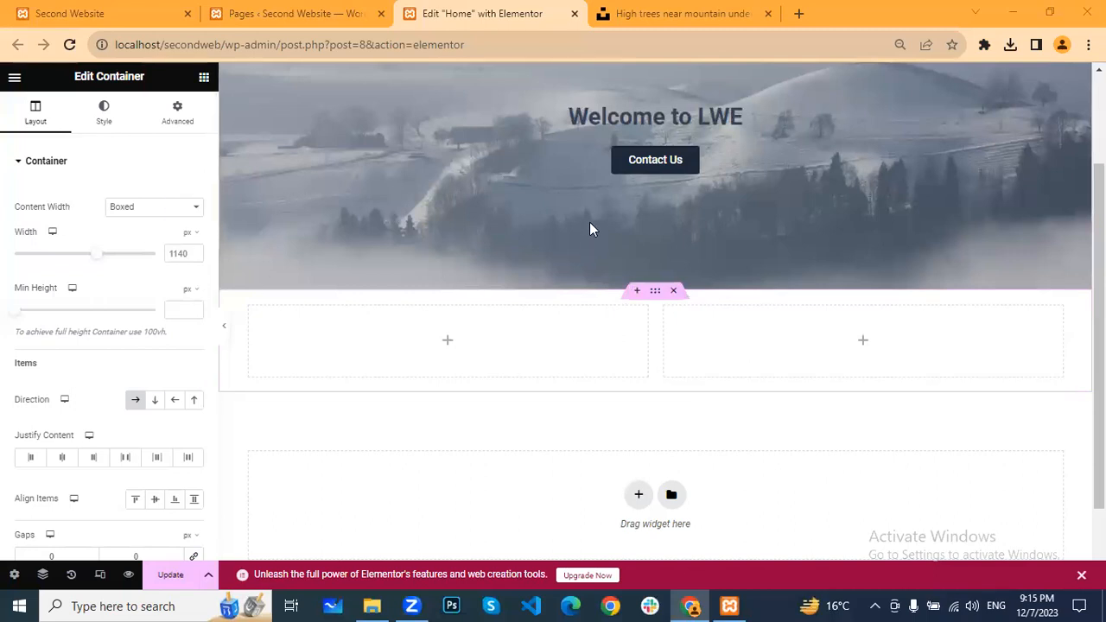
scroll(587, 217, "up", 2)
scroll(591, 226, "down", 3)
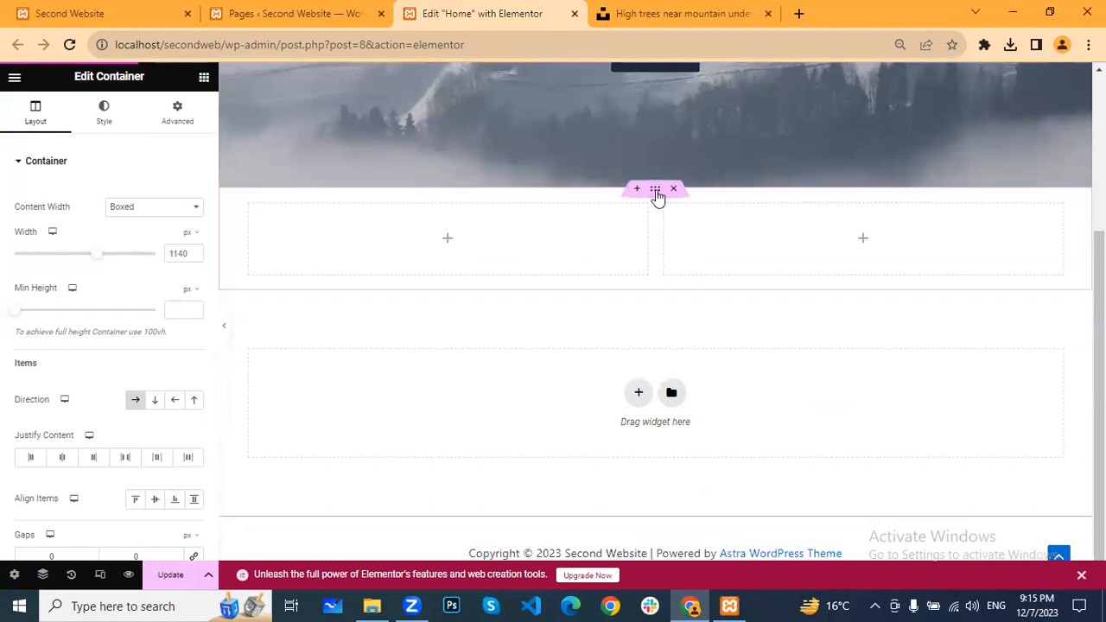
left_click(664, 214)
left_click(248, 213)
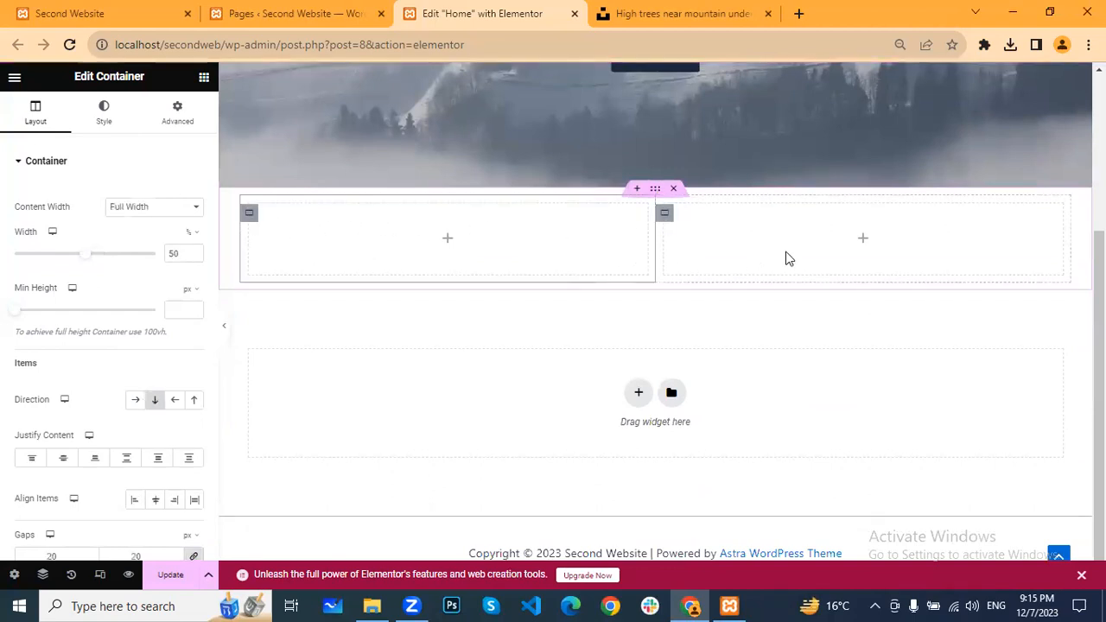
left_click(656, 189)
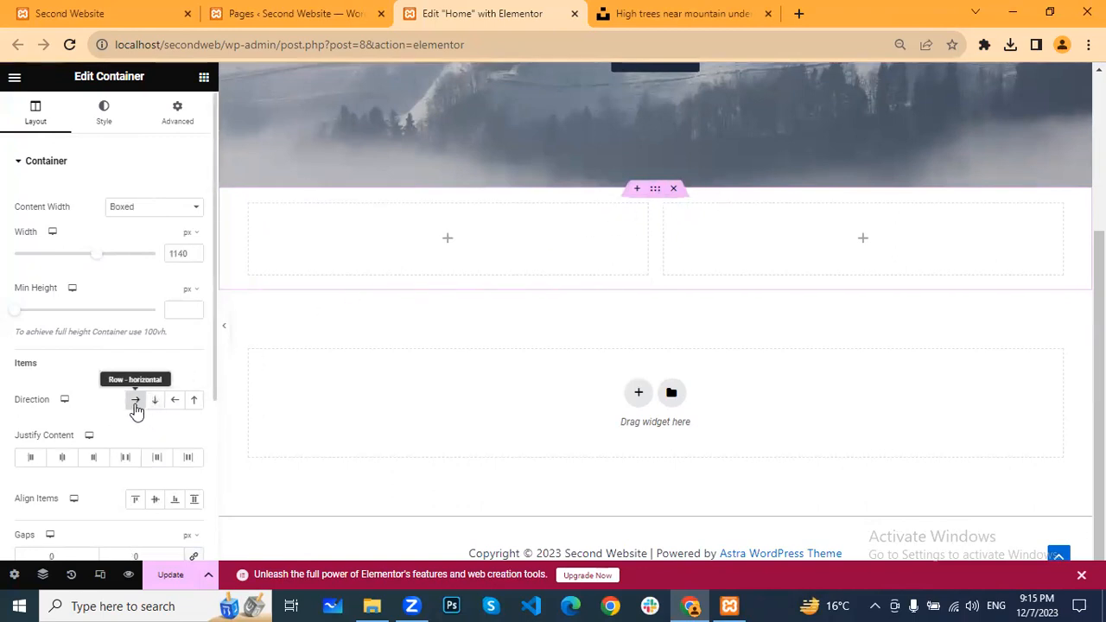
left_click(249, 214)
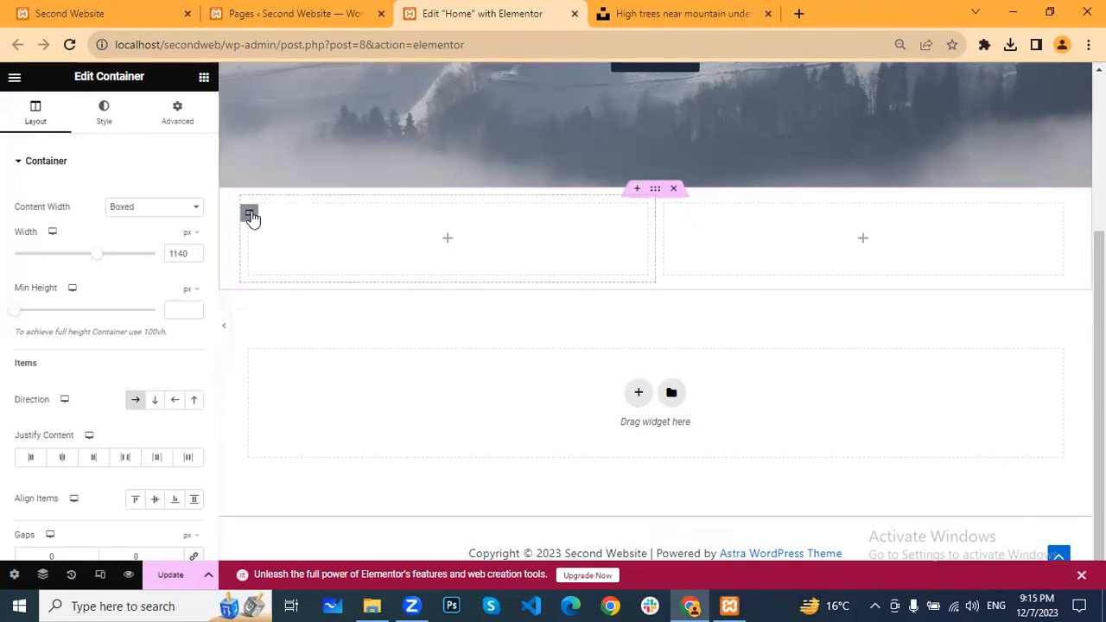
left_click(666, 223)
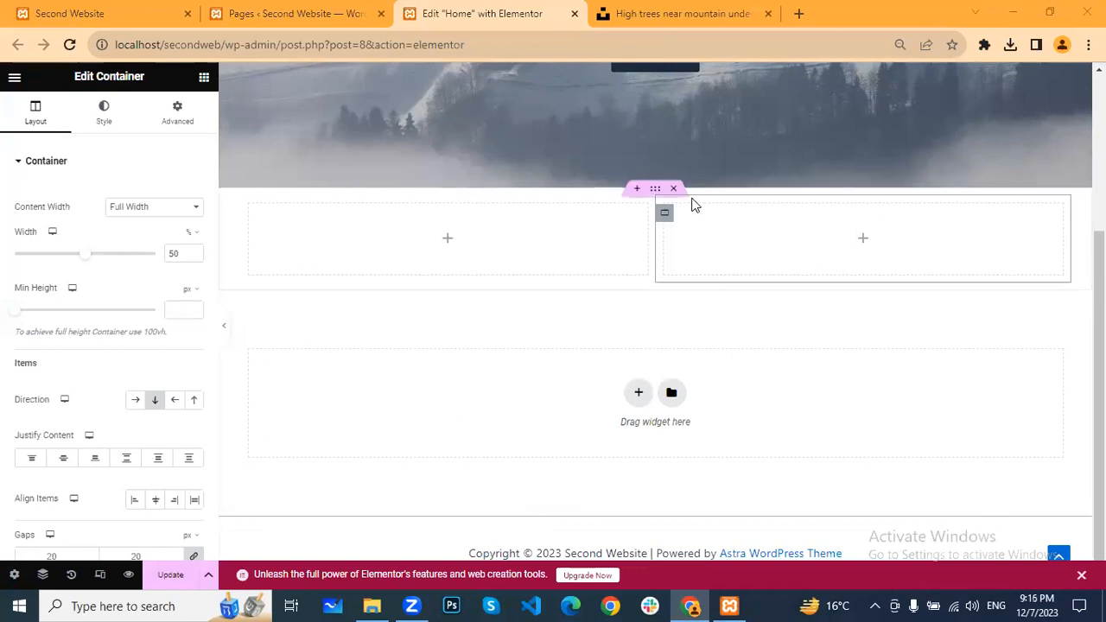
left_click(664, 194)
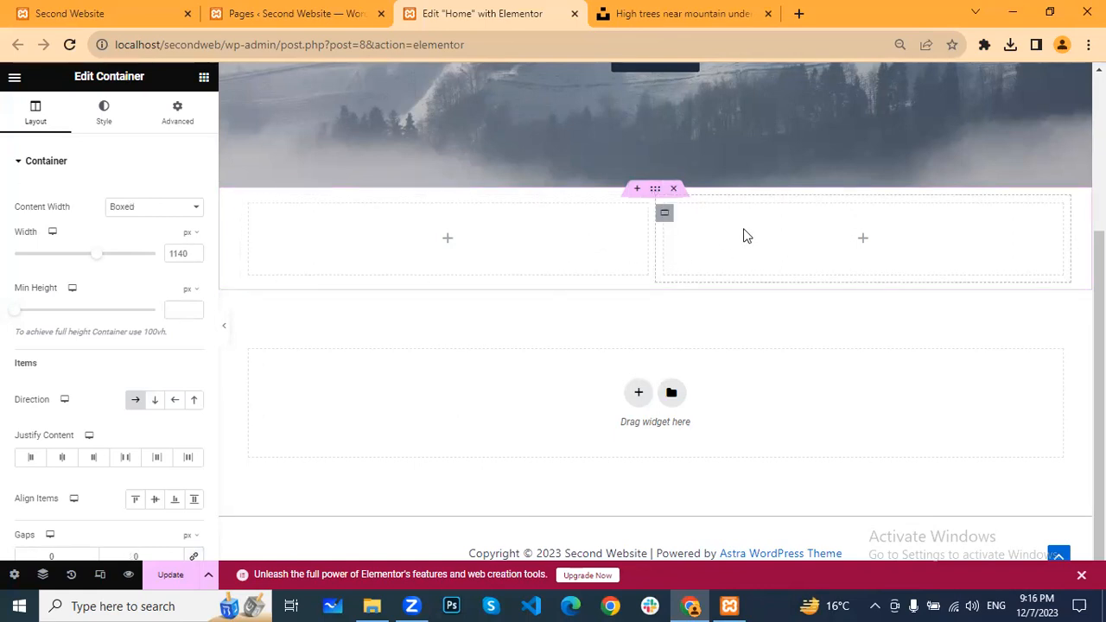
Delete the two-column container below the hero and add a single container with row direction in its place
left_click(638, 392)
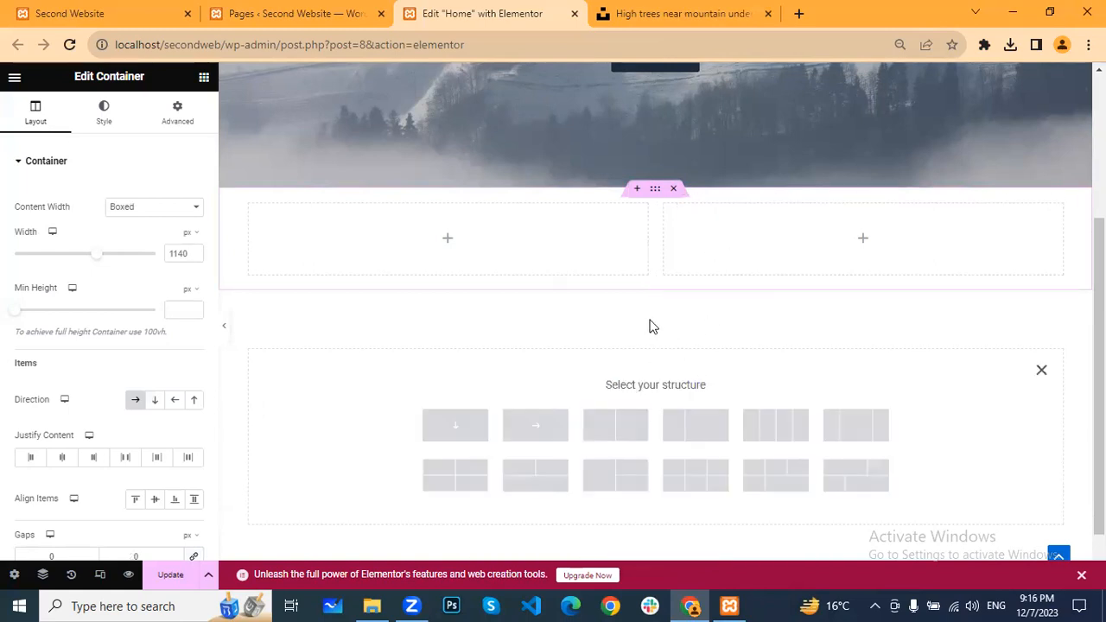
left_click(674, 188)
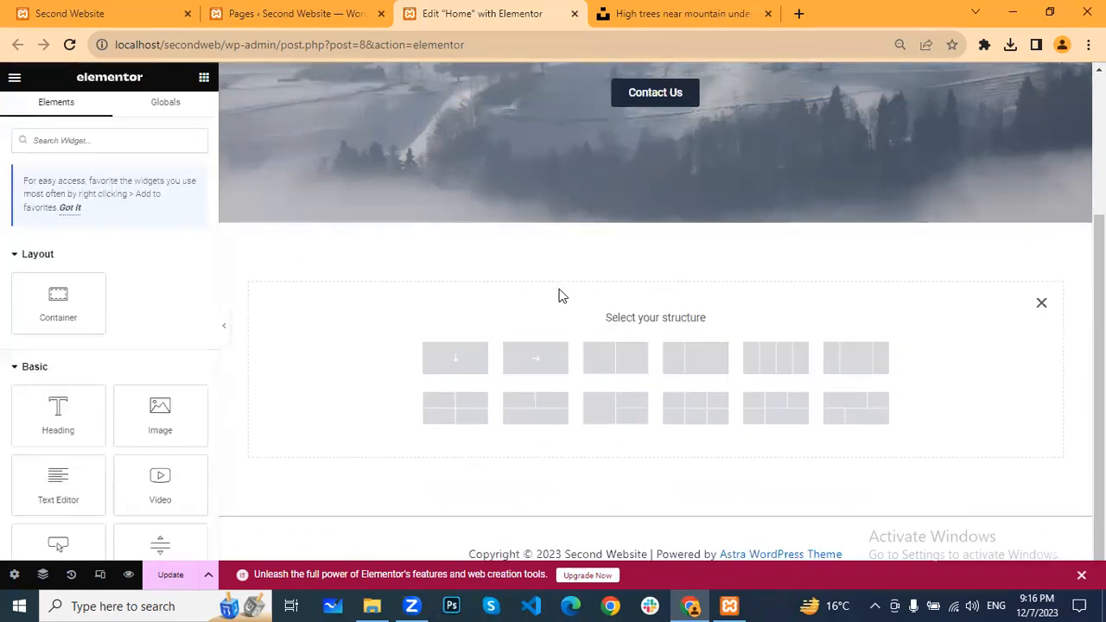
left_click(536, 359)
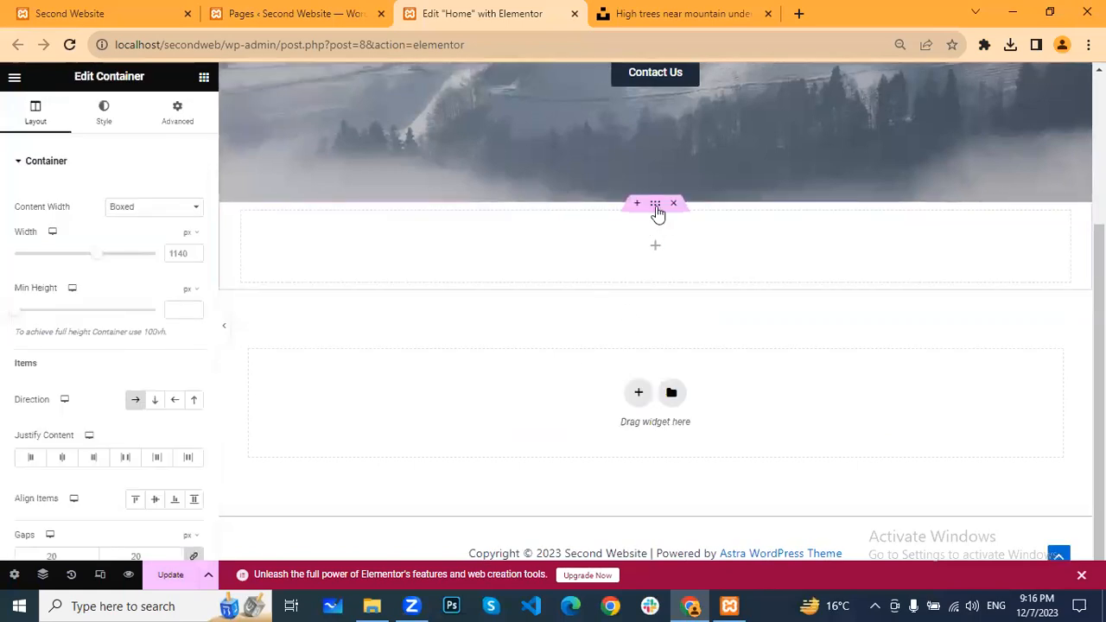
Set the new row container's content width to Full Width and nest a Container element inside it
left_click(191, 216)
left_click(173, 232)
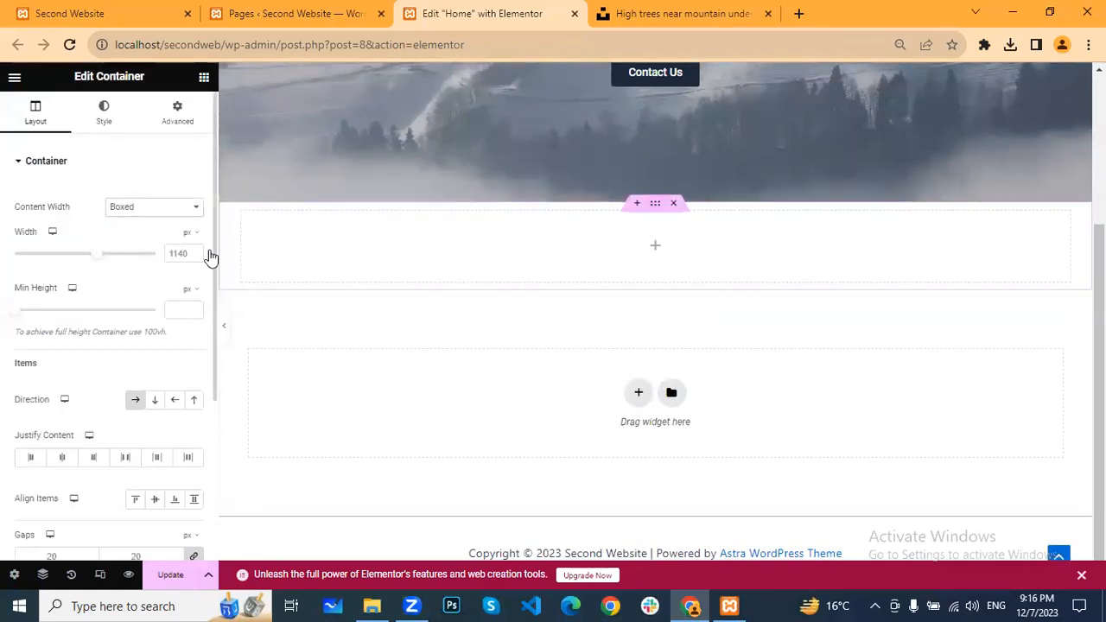
left_click(204, 77)
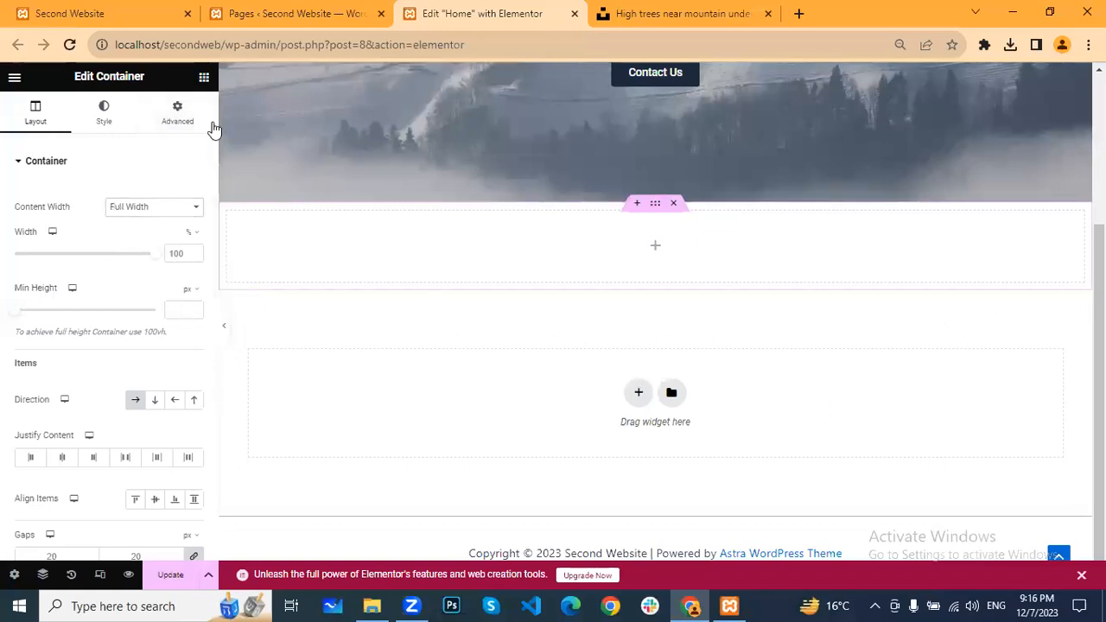
left_click_drag(40, 296, 450, 246)
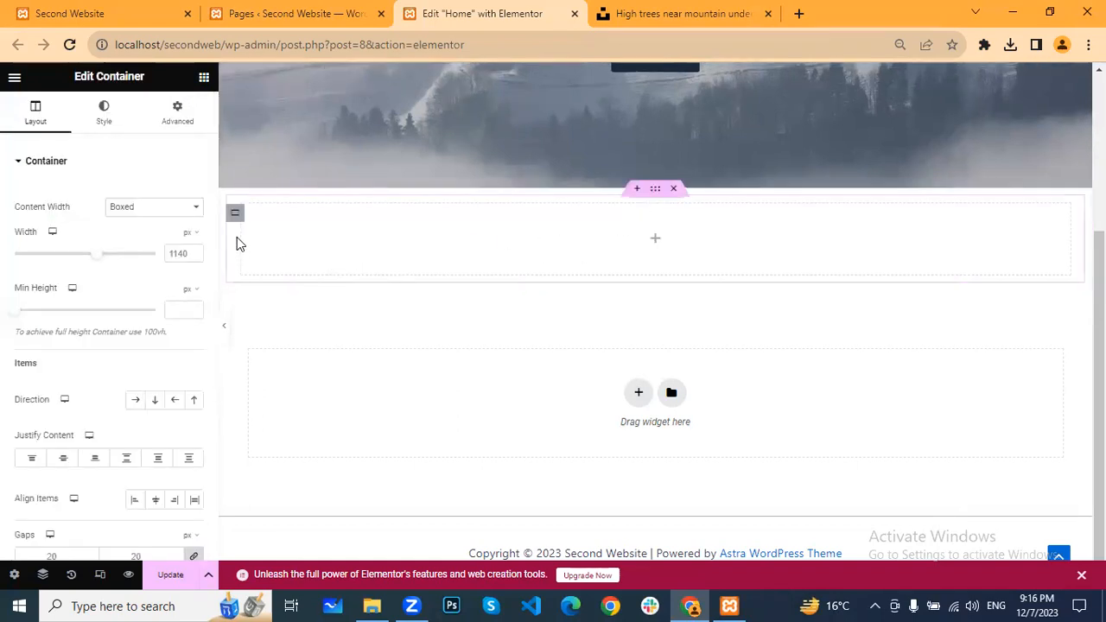
left_click(203, 77)
left_click_drag(25, 298, 293, 235)
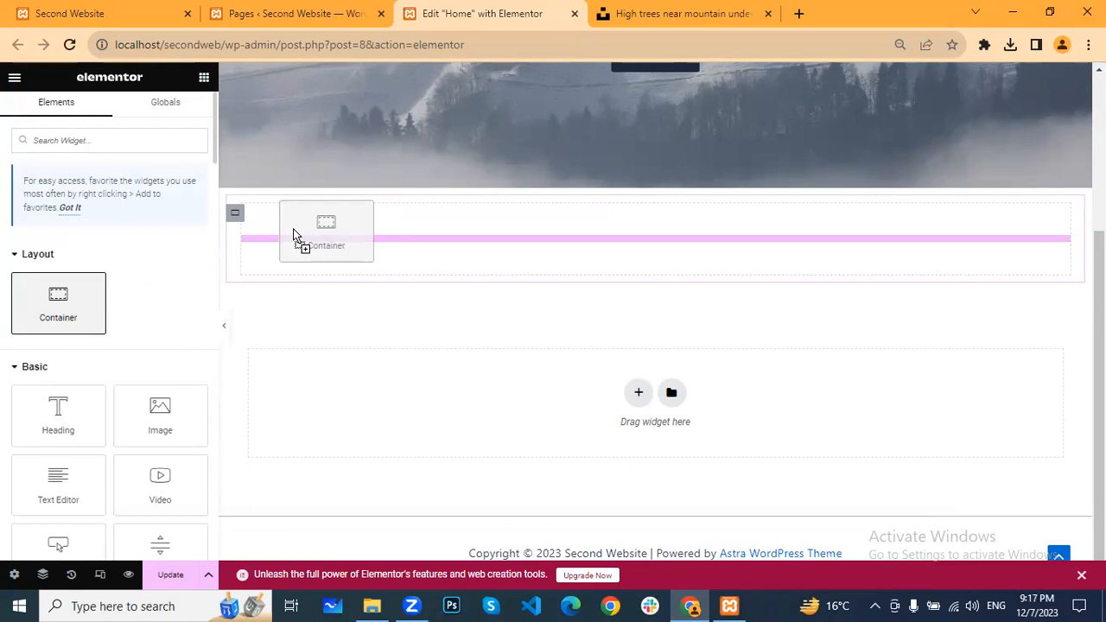
left_click_drag(294, 235, 49, 311)
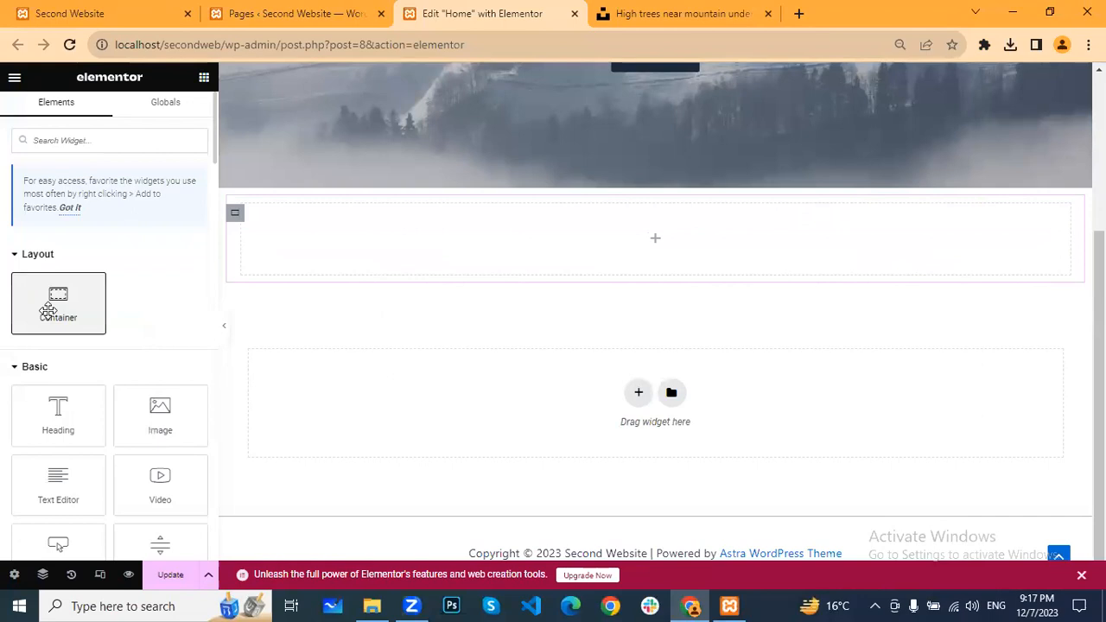
Set the parent container's direction to column and nest a second Container element below the existing inner one
left_click_drag(658, 195, 659, 197)
left_click(658, 197)
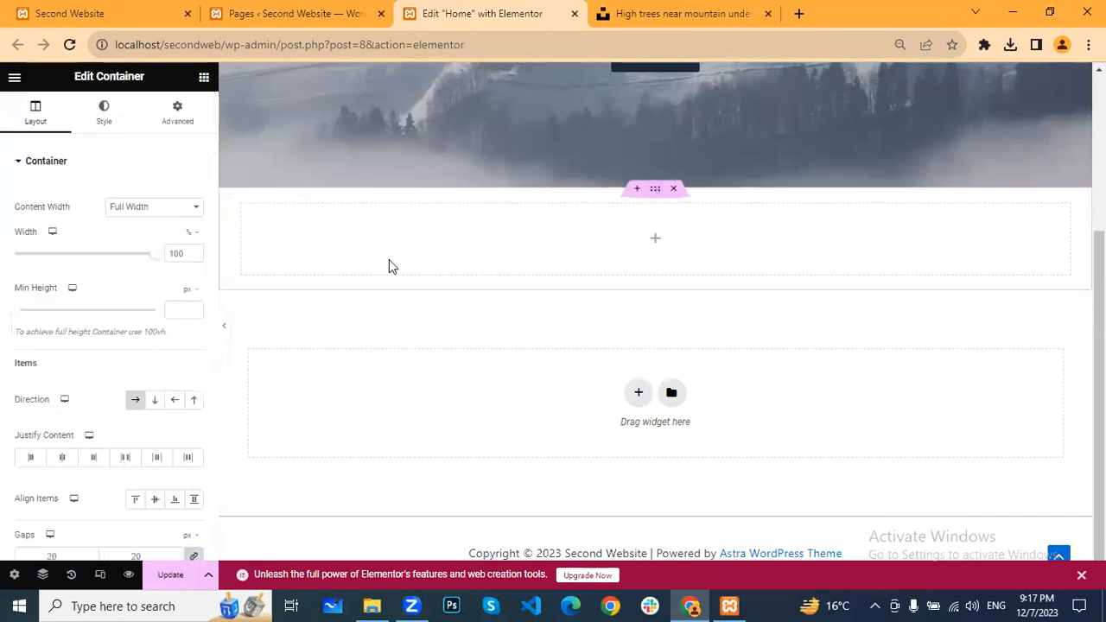
left_click(155, 403)
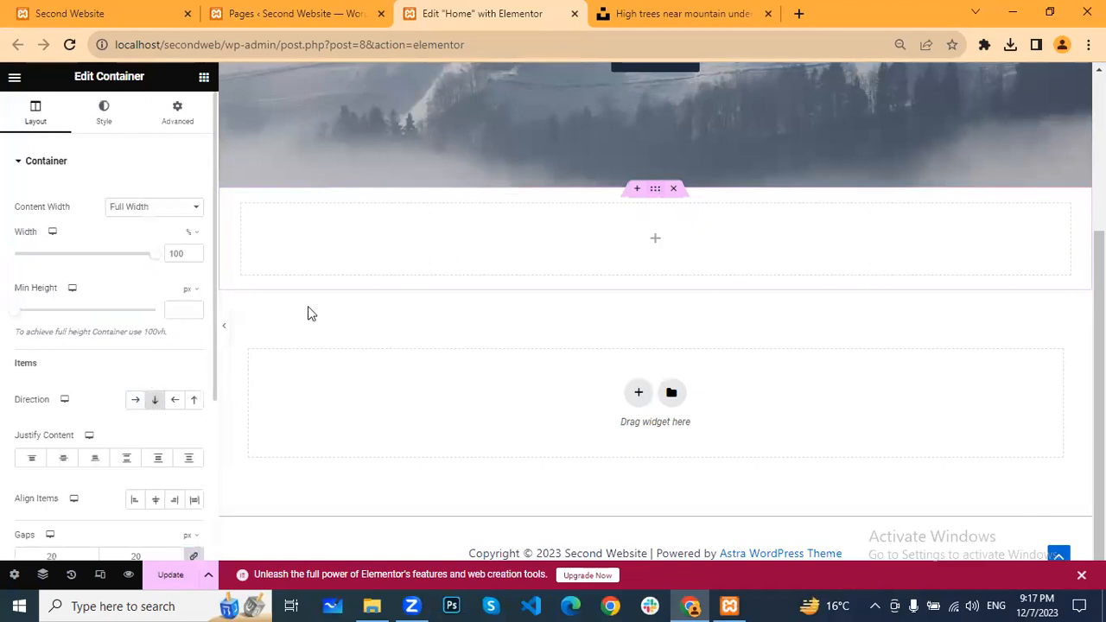
left_click(204, 79)
left_click_drag(55, 303, 494, 370)
left_click_drag(250, 221, 760, 263)
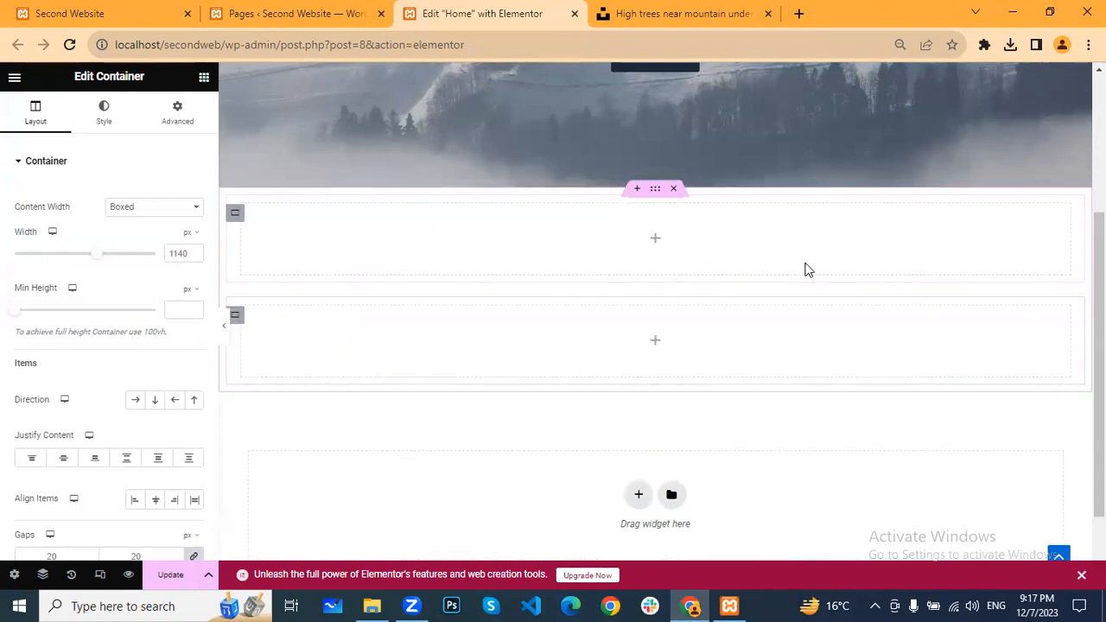
Set the parent container's direction to row so its two inner containers sit side by side
left_click(658, 195)
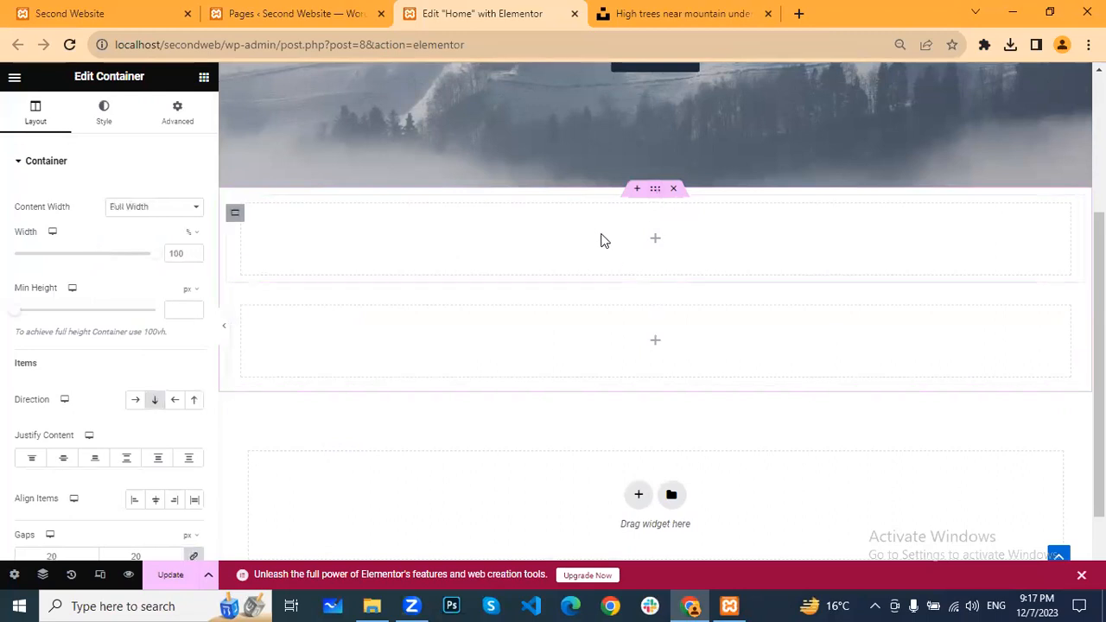
left_click(237, 218)
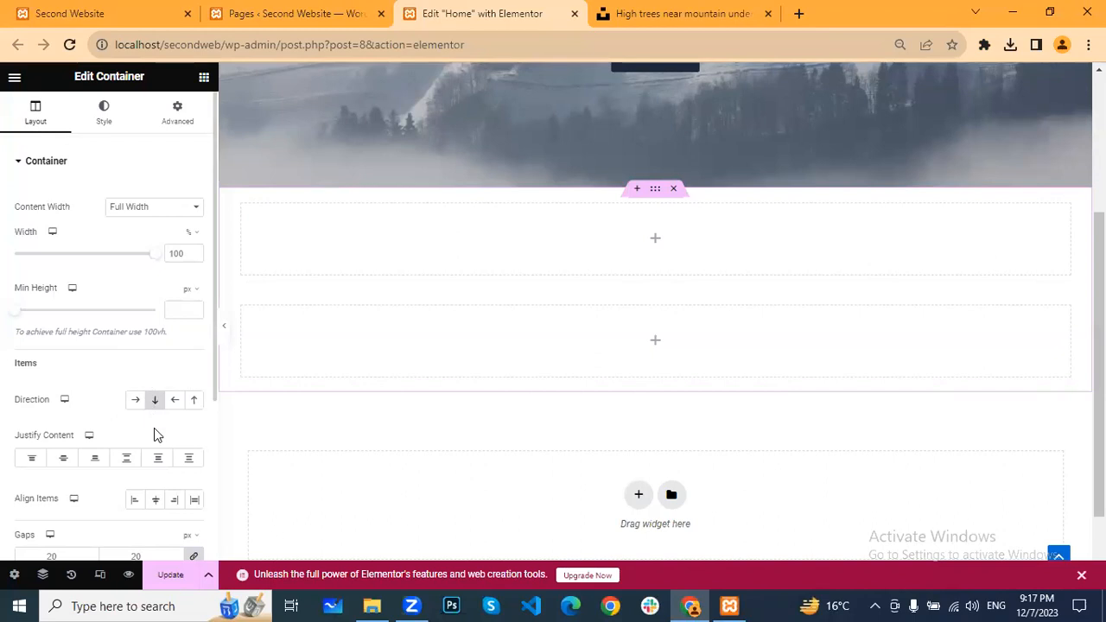
left_click(134, 401)
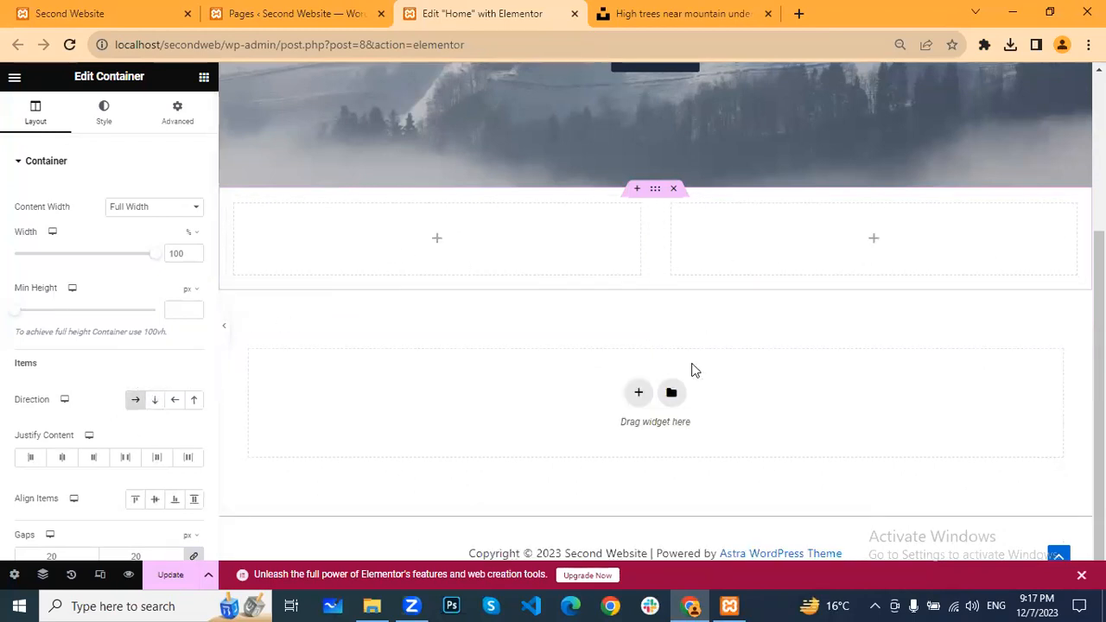
Find the Icon Box widget in the element list and place it in the left inner container
left_click(639, 392)
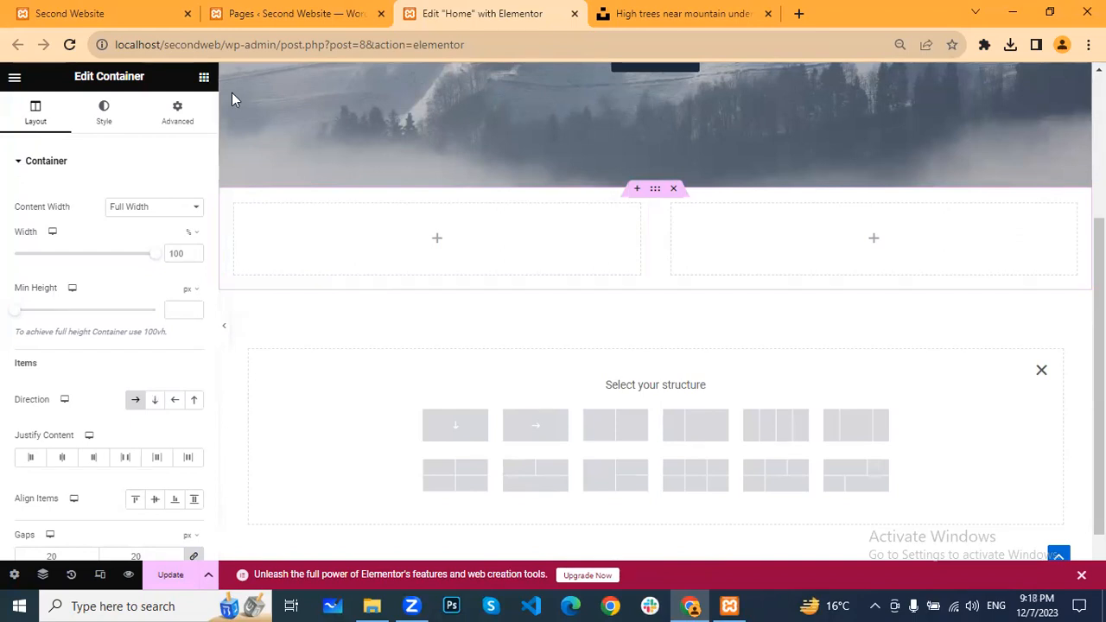
left_click(204, 79)
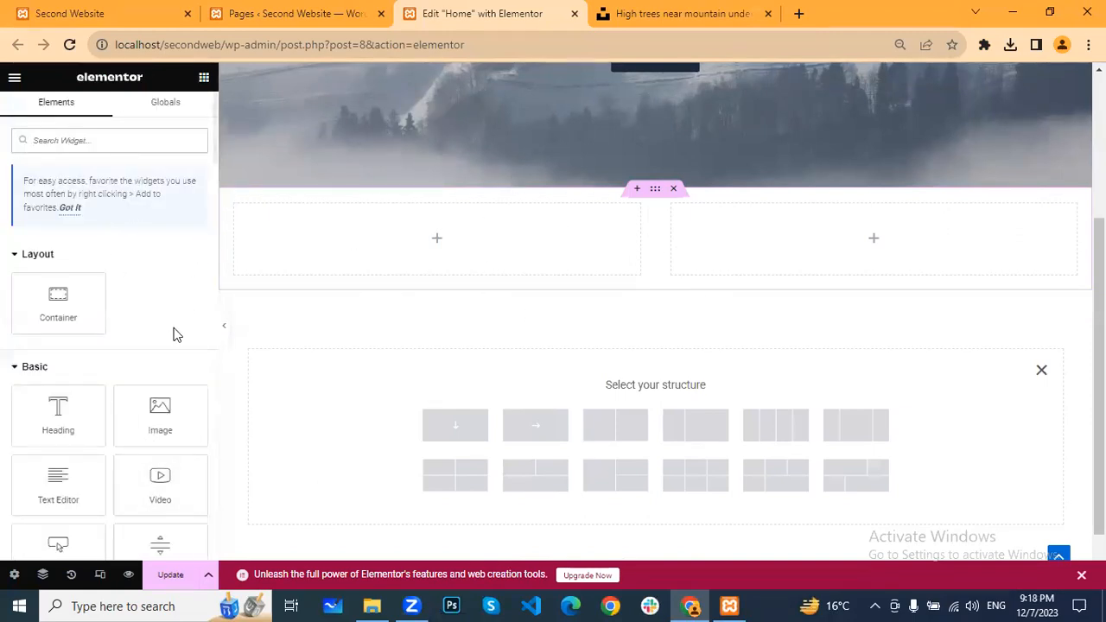
scroll(142, 384, "down", 4)
scroll(142, 385, "down", 15)
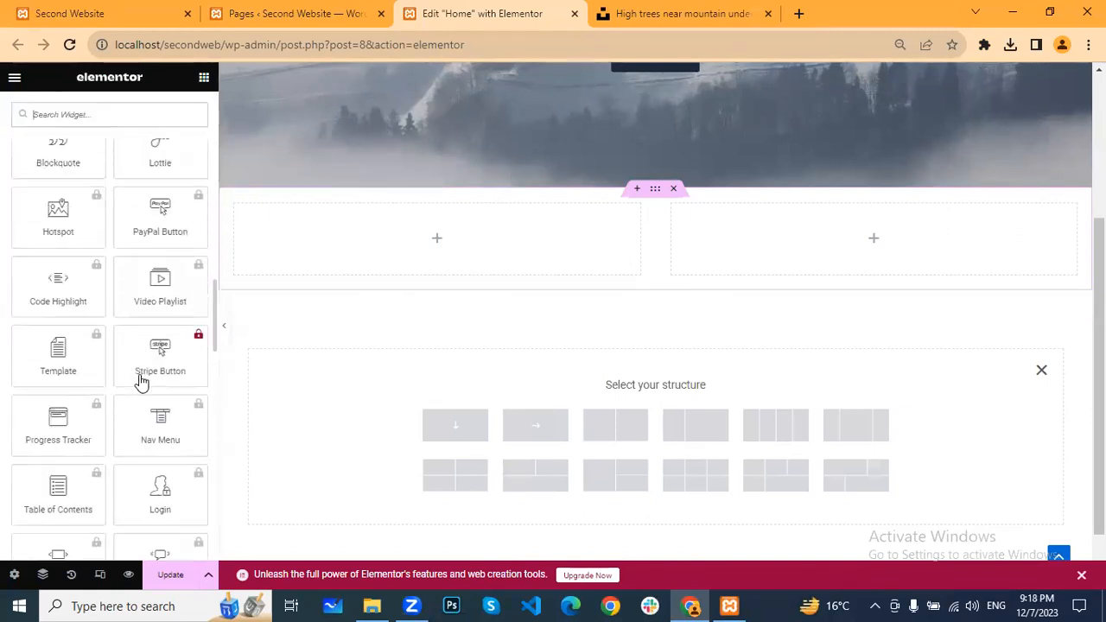
left_click_drag(158, 321, 438, 229)
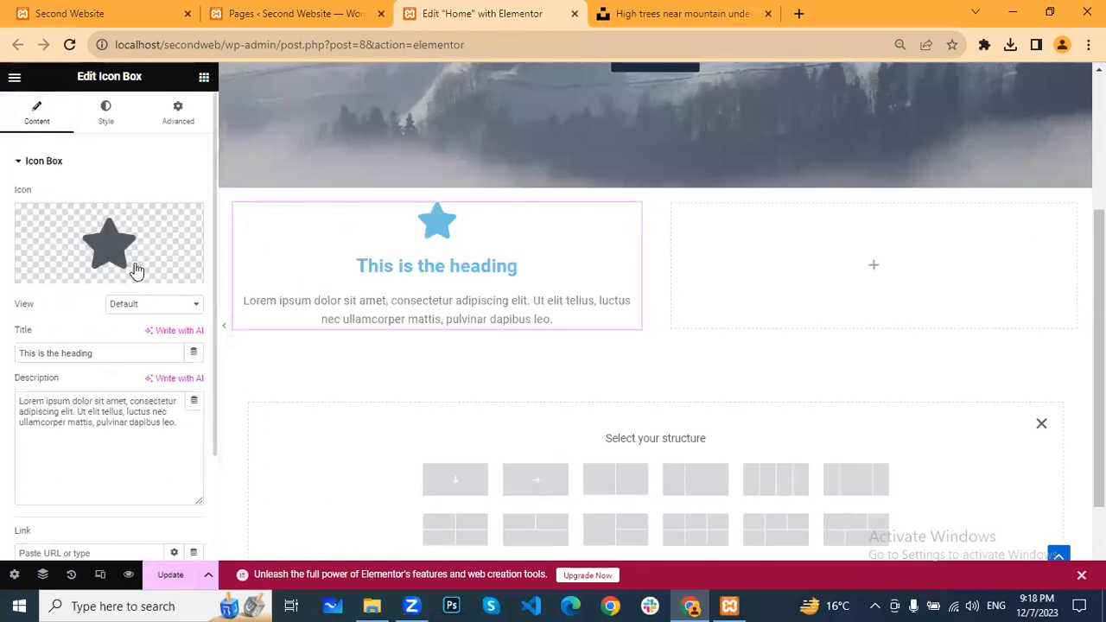
Choose the paint brush from the icon library as the Icon Box's icon and insert it
left_click(101, 248)
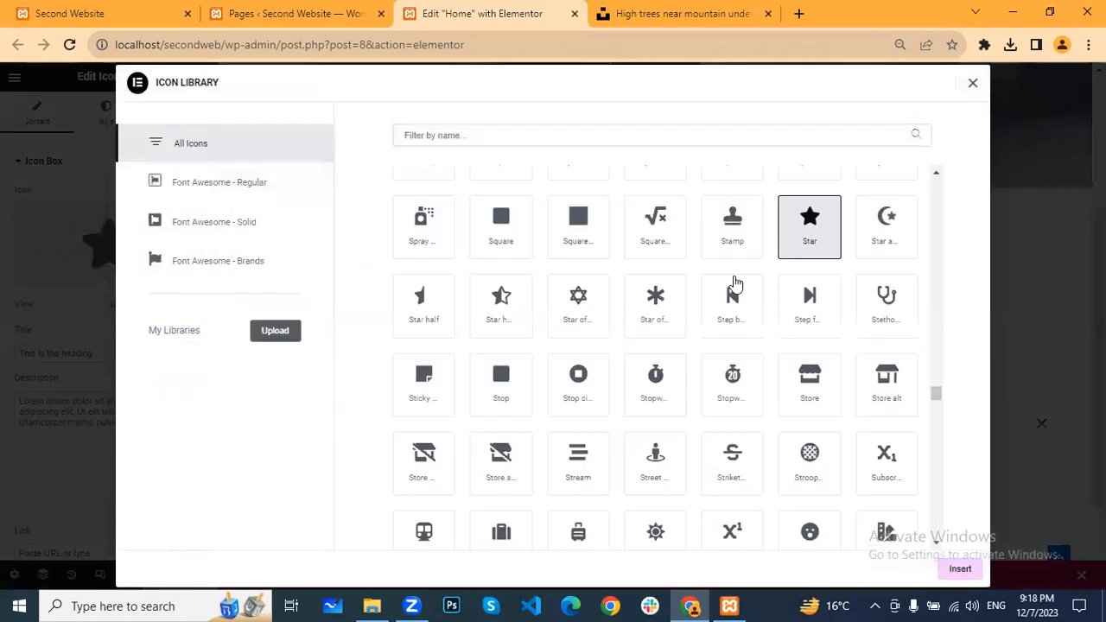
scroll(738, 283, "down", 1)
scroll(739, 282, "up", 10)
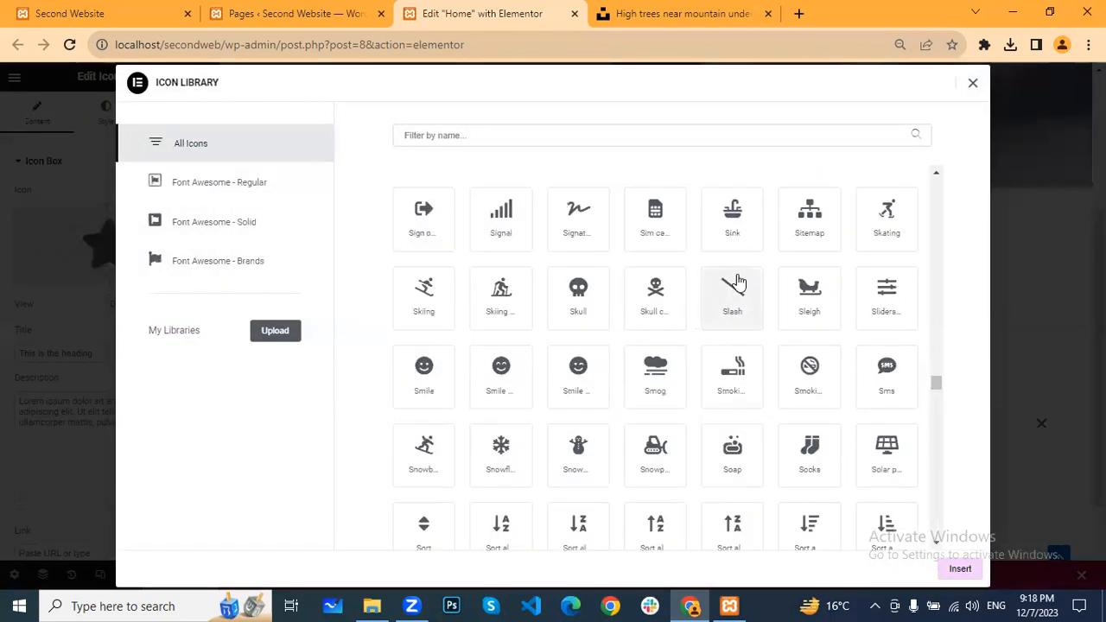
scroll(738, 283, "up", 4)
scroll(738, 283, "up", 10)
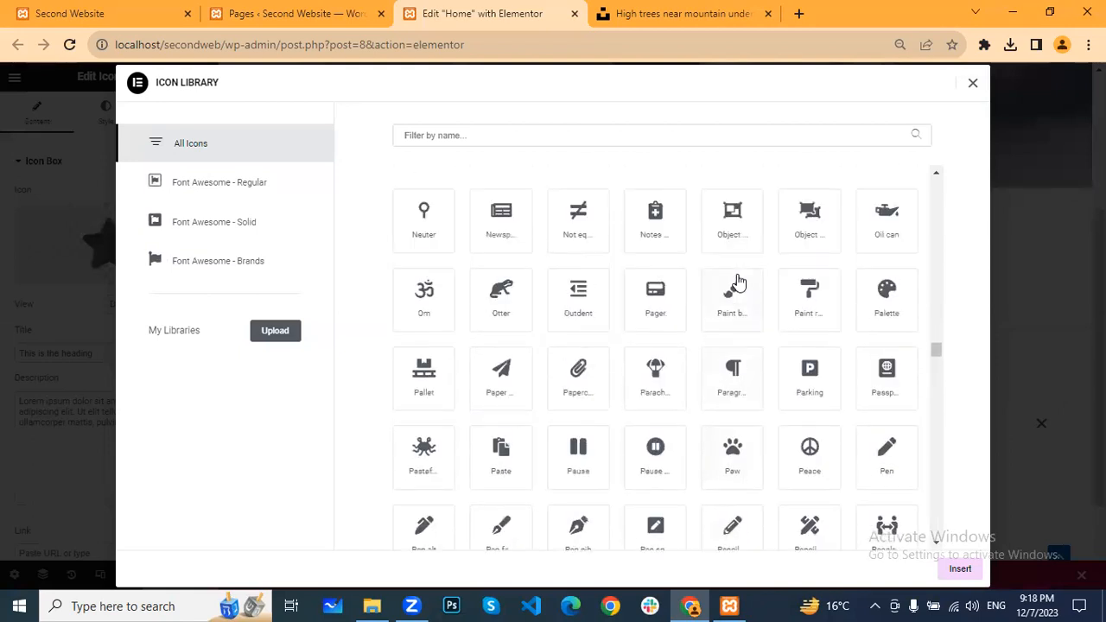
scroll(733, 288, "up", 2)
scroll(734, 288, "down", 1)
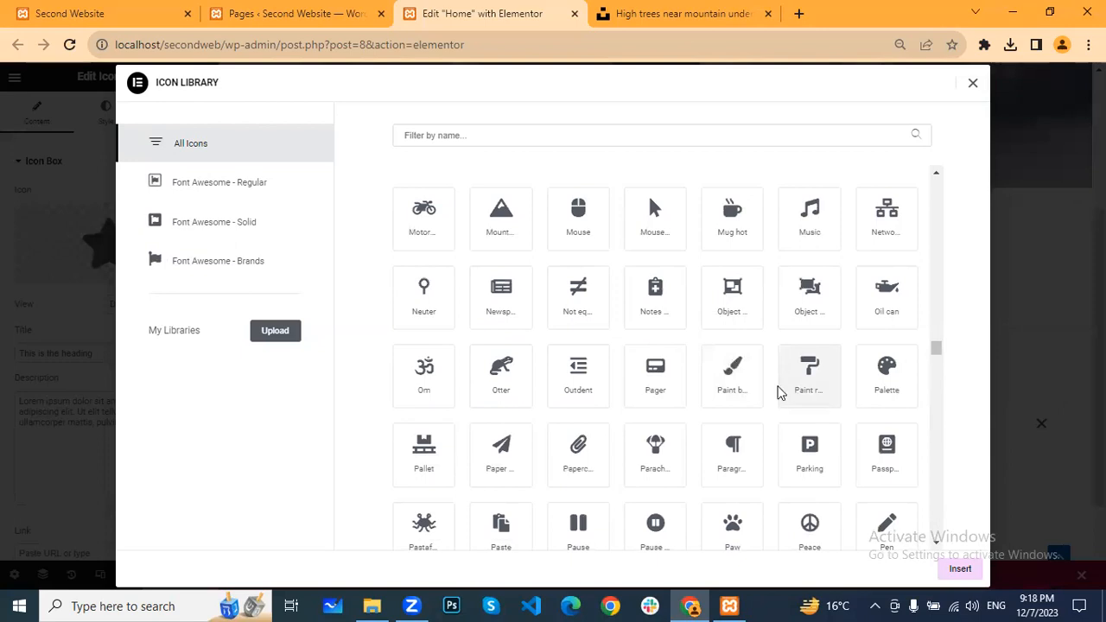
scroll(743, 362, "up", 1)
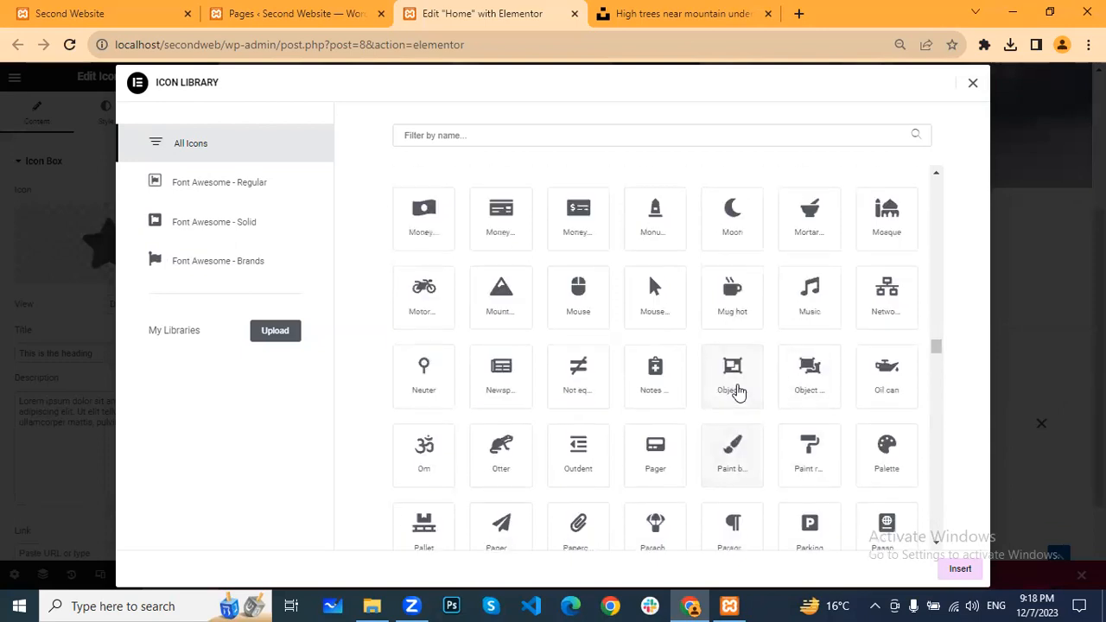
left_click(734, 387)
left_click(734, 462)
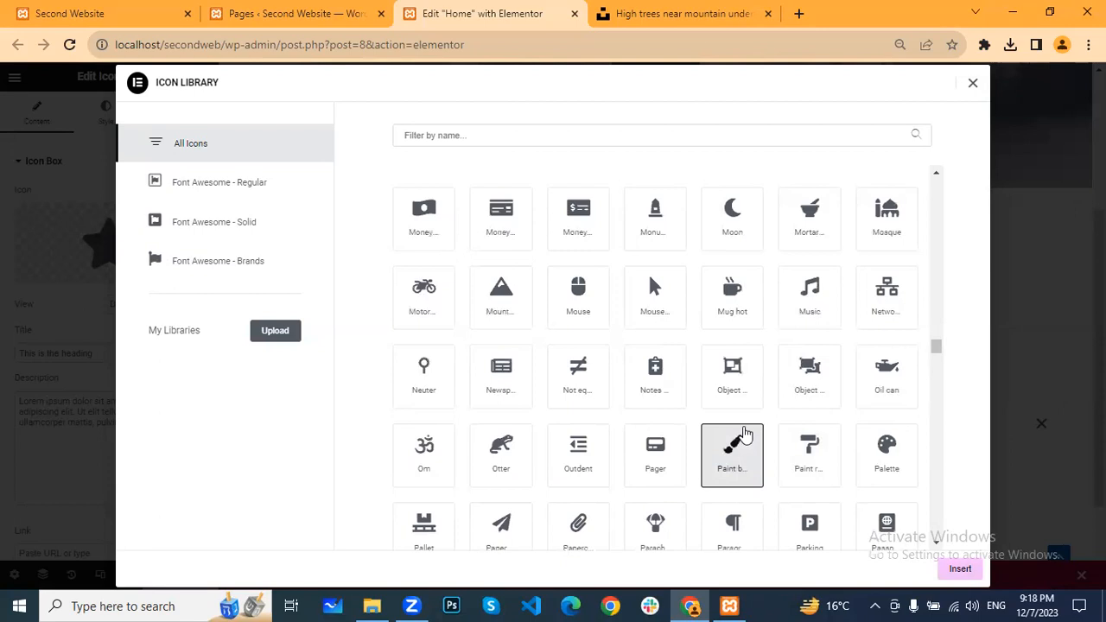
left_click(959, 568)
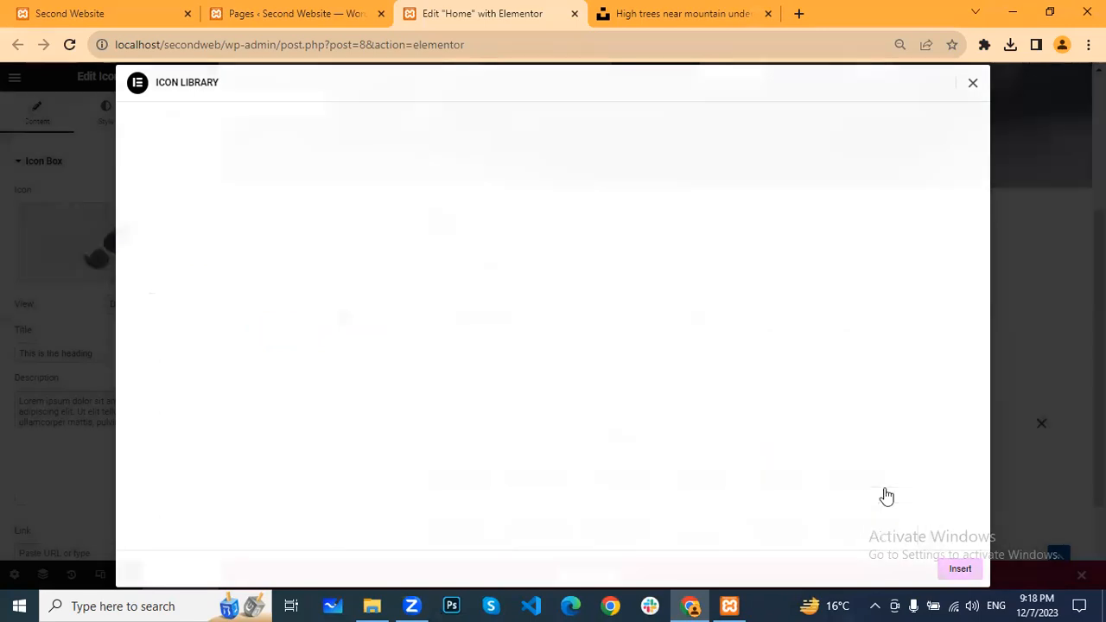
Replace the Icon Box's title with "Designing"
left_click_drag(120, 349, 3, 351)
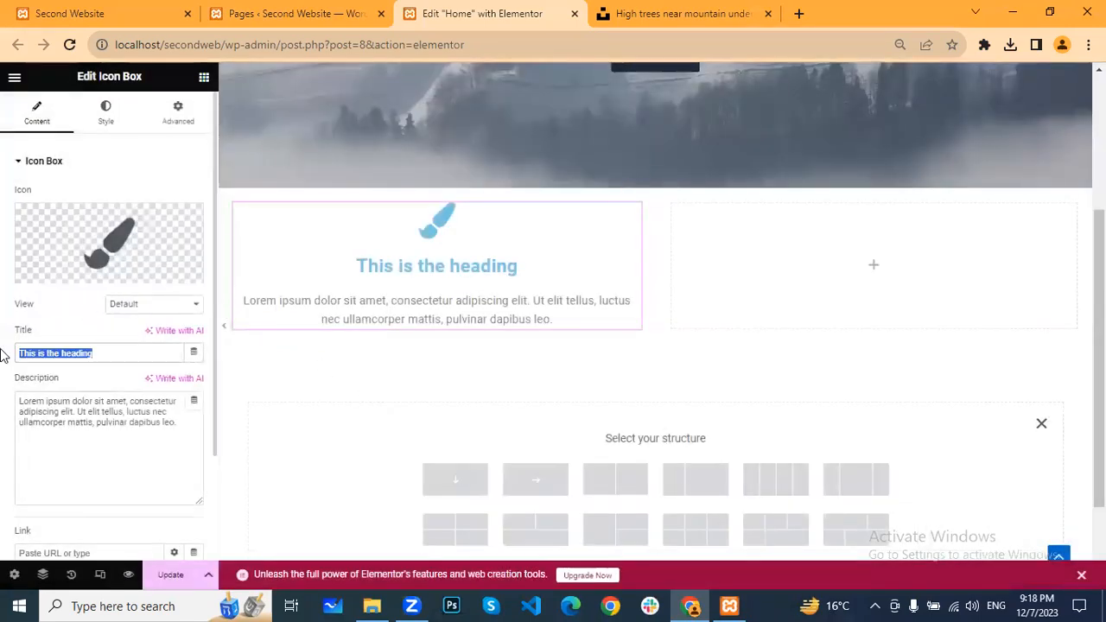
type("Desiging")
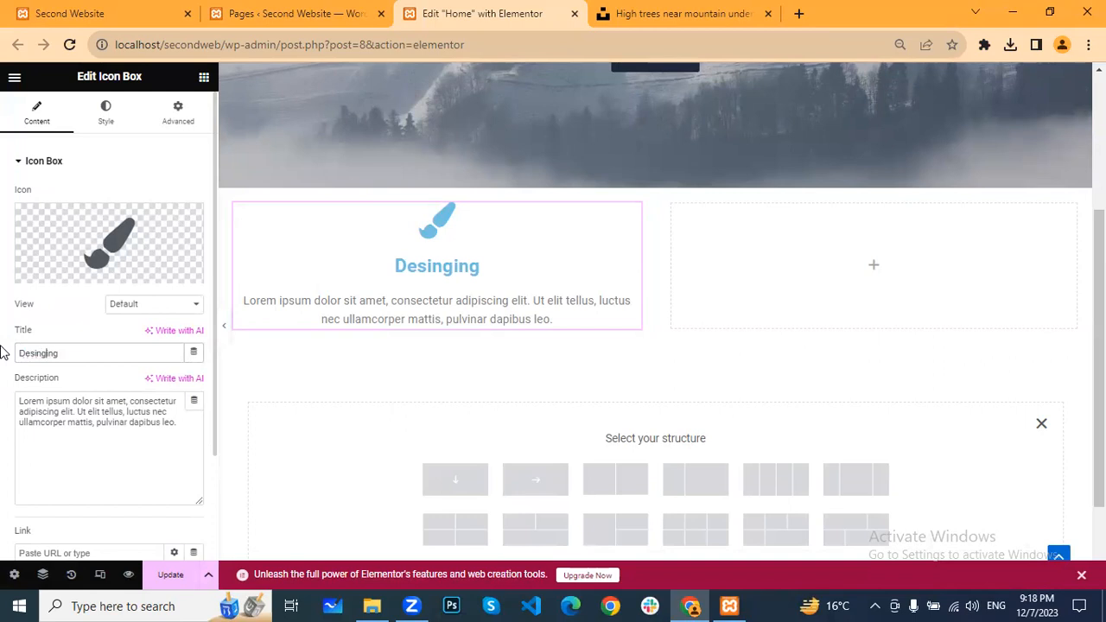
key("BackSpace")
key("BackSpace")
key("BackSpace")
key("BackSpace")
key("BackSpace")
key("BackSpace")
key("BackSpace")
key("BackSpace")
type("D")
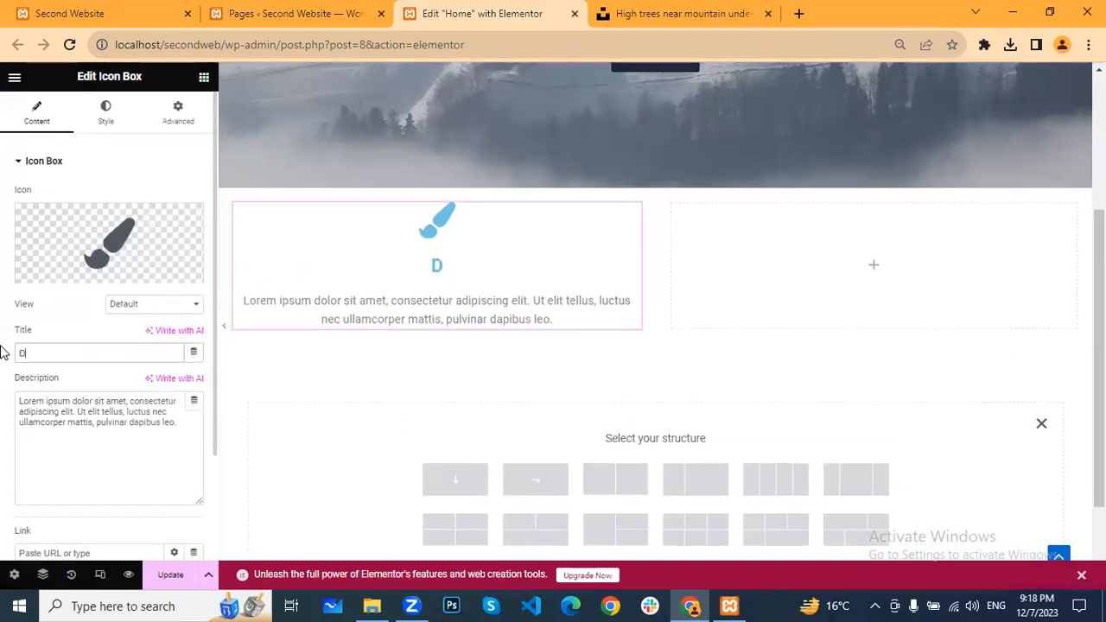
type("esigning")
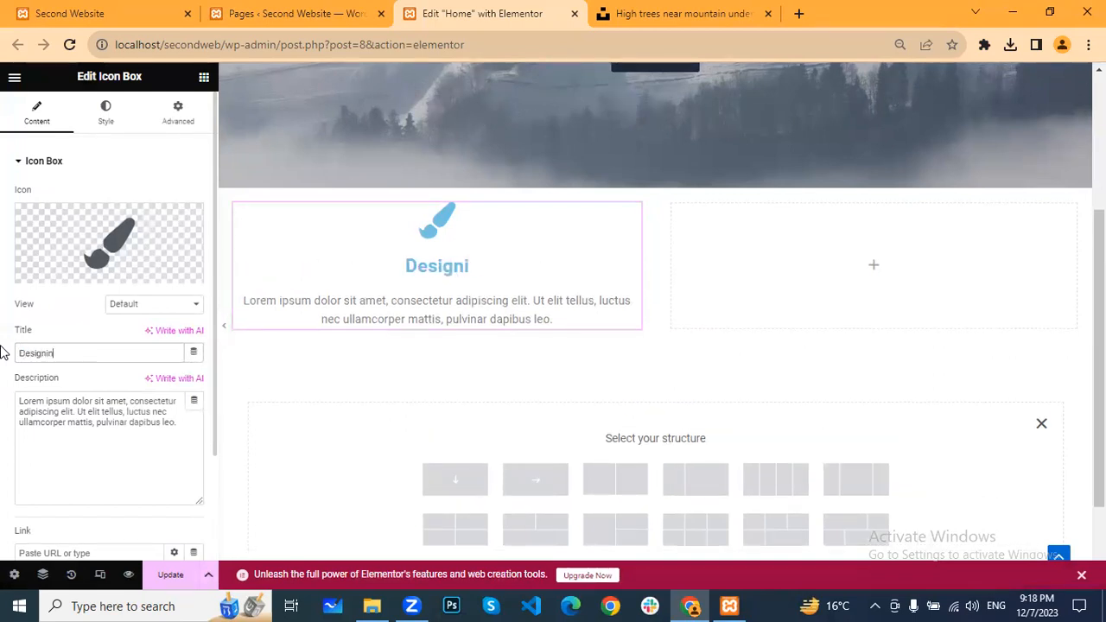
left_click(81, 454)
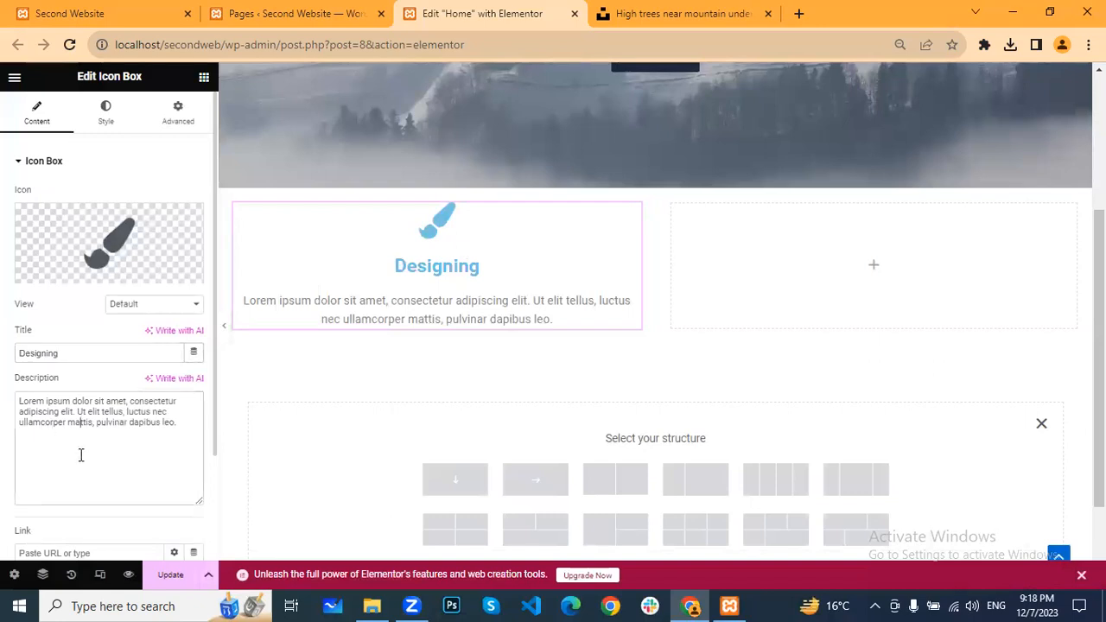
Set the Icon Box icon's primary color to the dark navy global color Theme Color 3
left_click(105, 123)
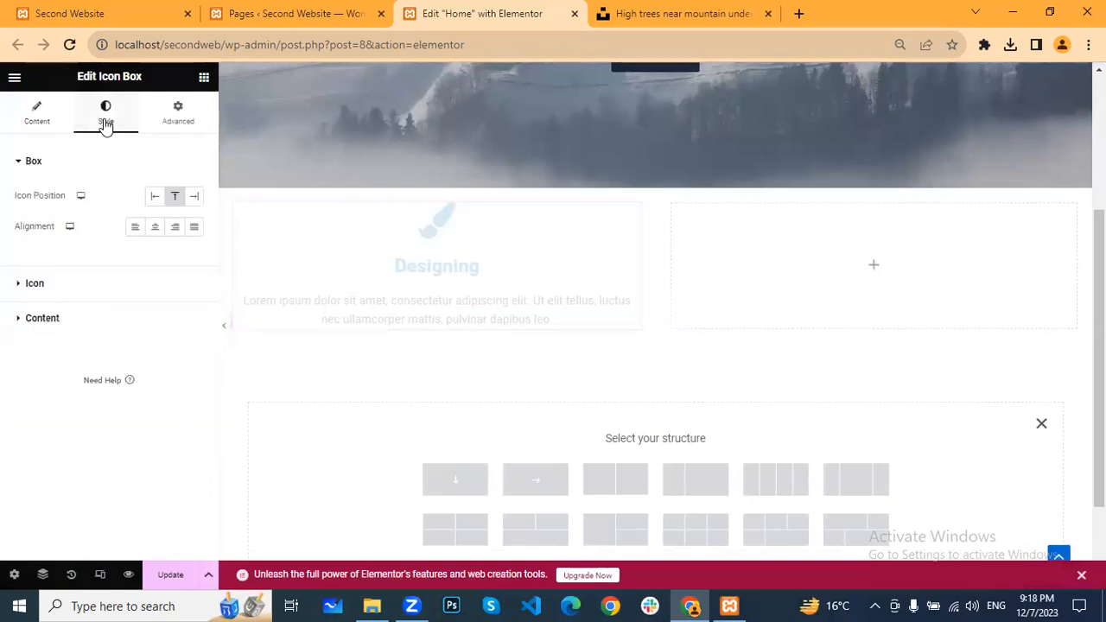
left_click(50, 123)
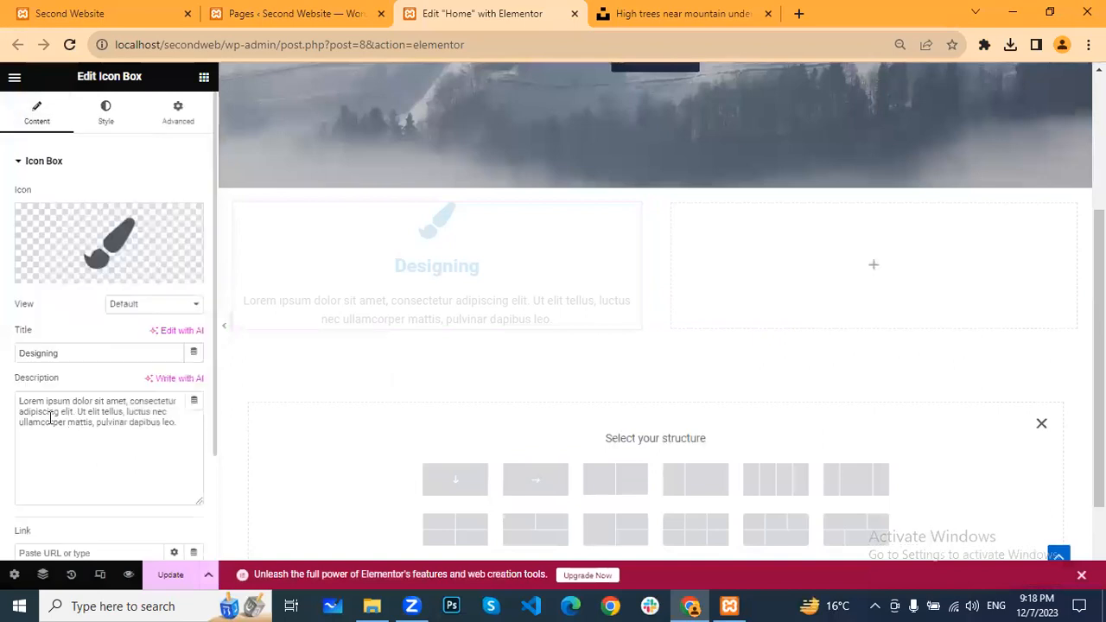
left_click(107, 114)
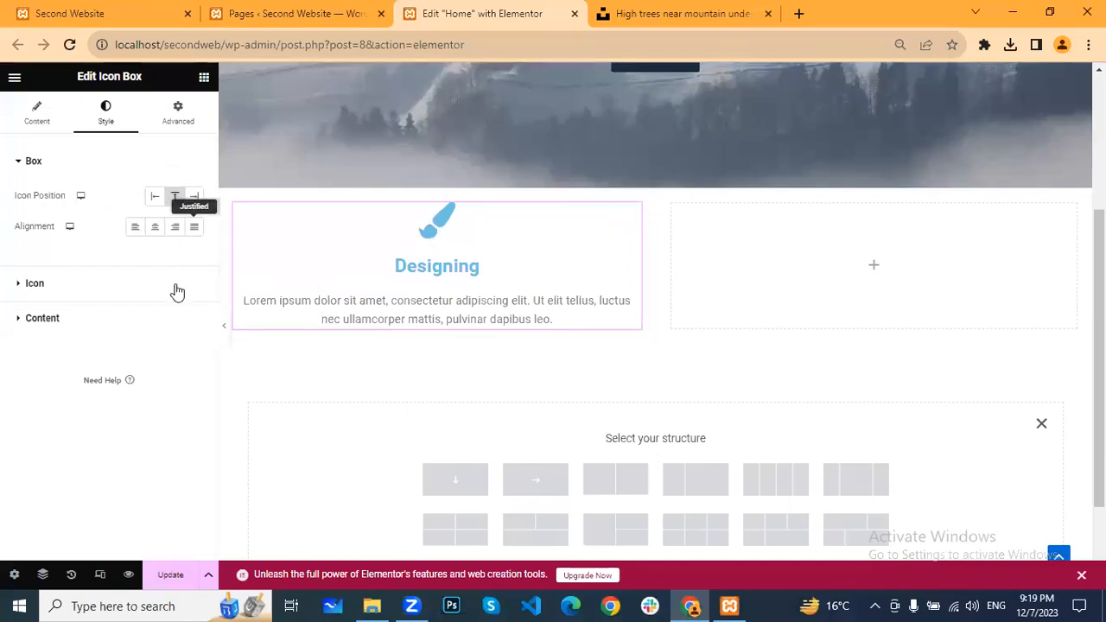
left_click(52, 290)
left_click(196, 263)
left_click(174, 262)
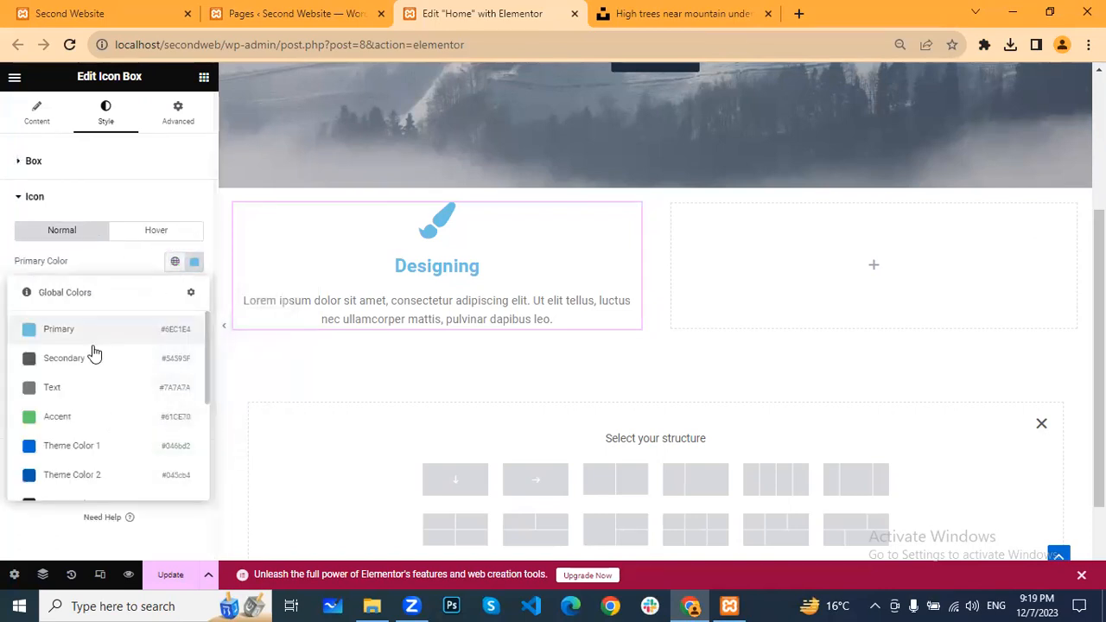
scroll(97, 358, "down", 2)
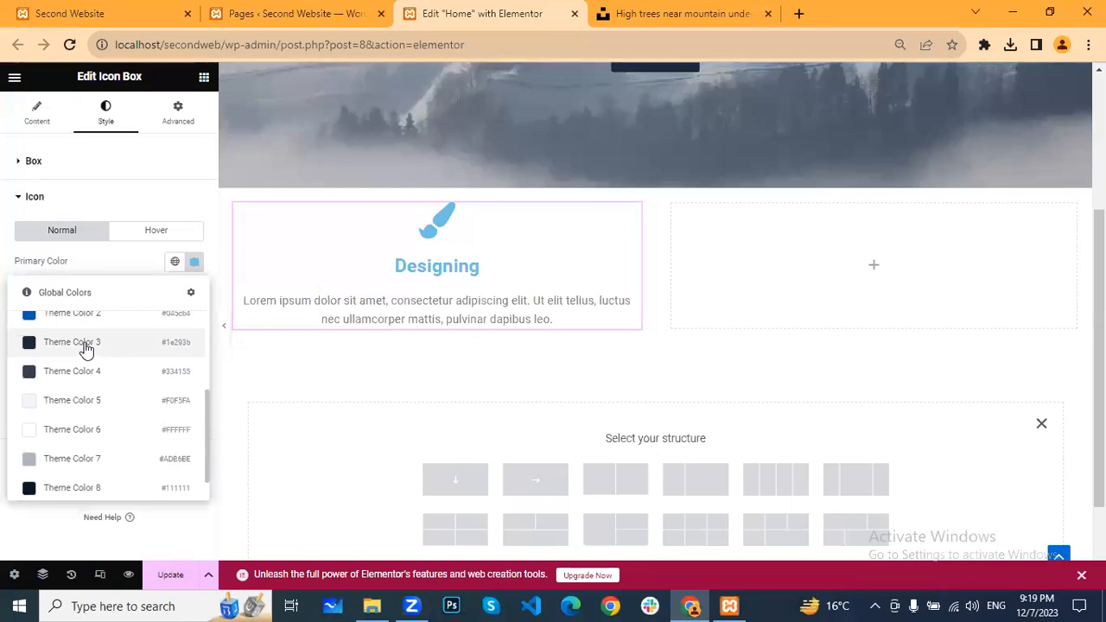
scroll(619, 176, "up", 3)
scroll(602, 267, "down", 2)
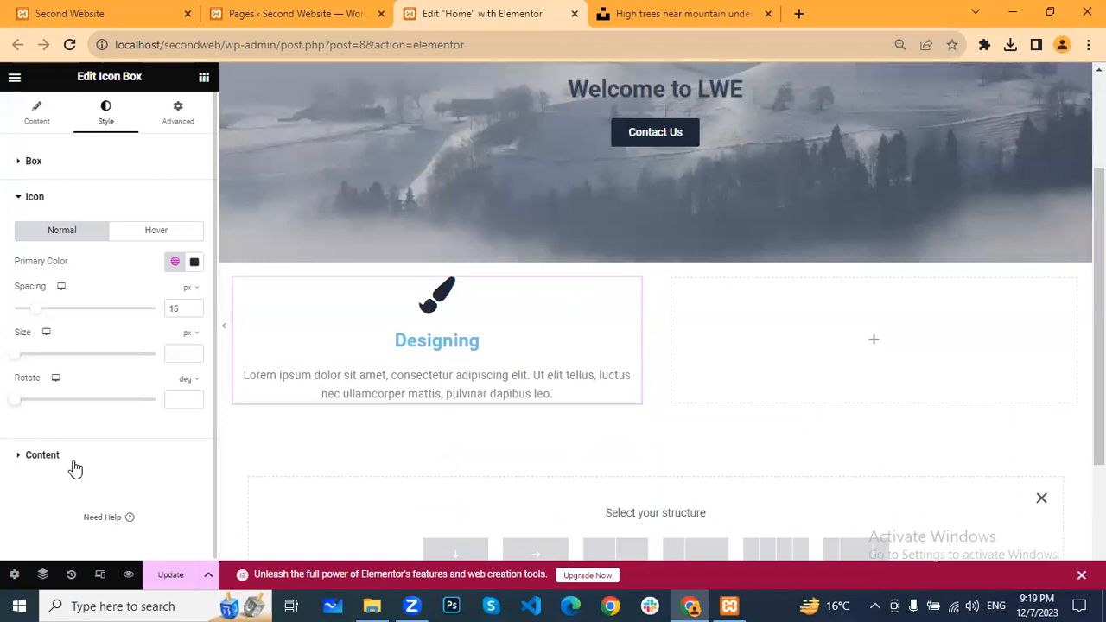
Set the Icon Box title's color to the dark navy global color Theme Color 3
left_click(43, 454)
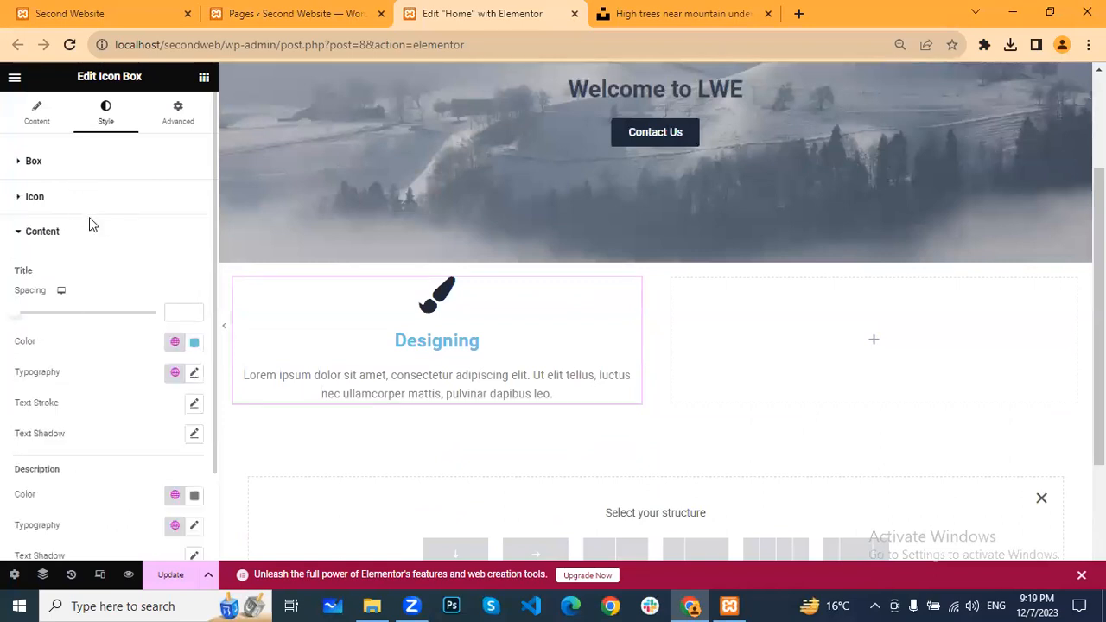
left_click(39, 196)
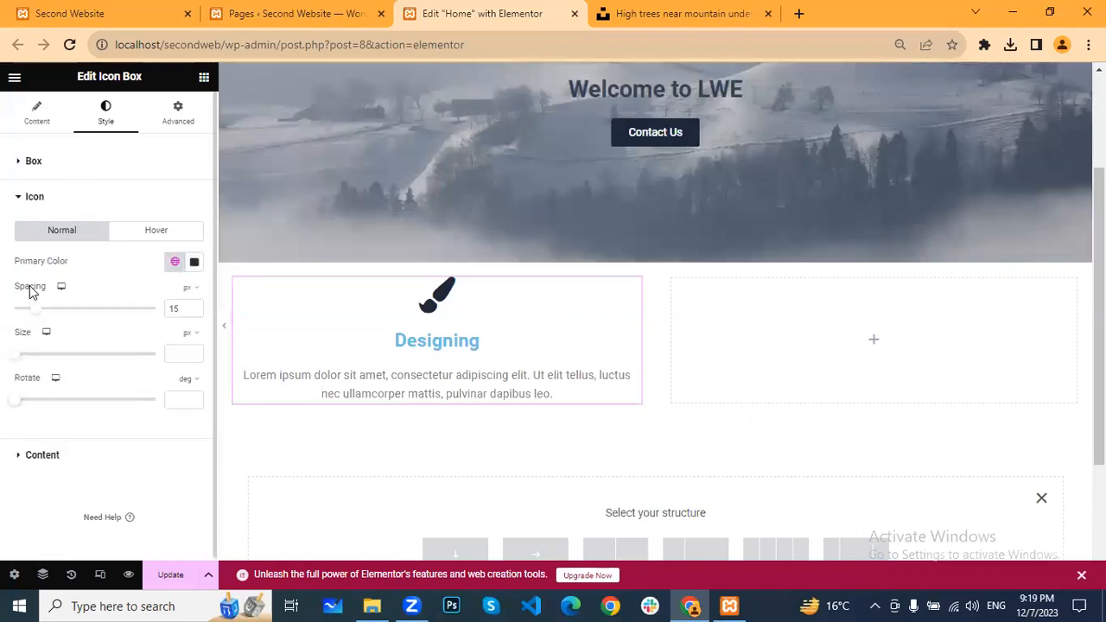
left_click(39, 455)
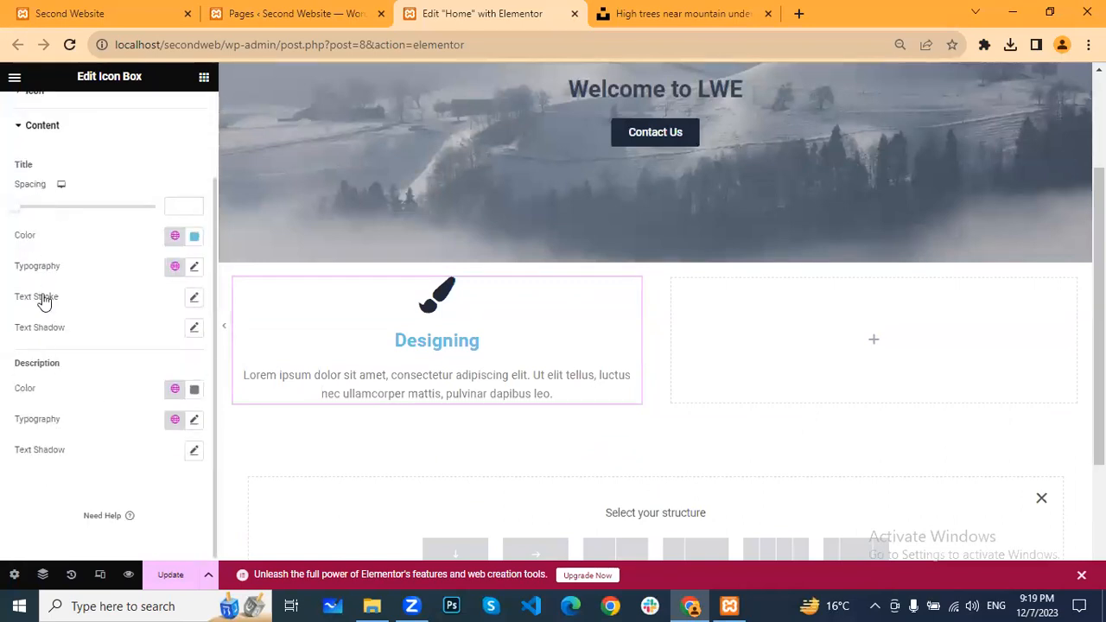
left_click(174, 235)
scroll(77, 354, "down", 2)
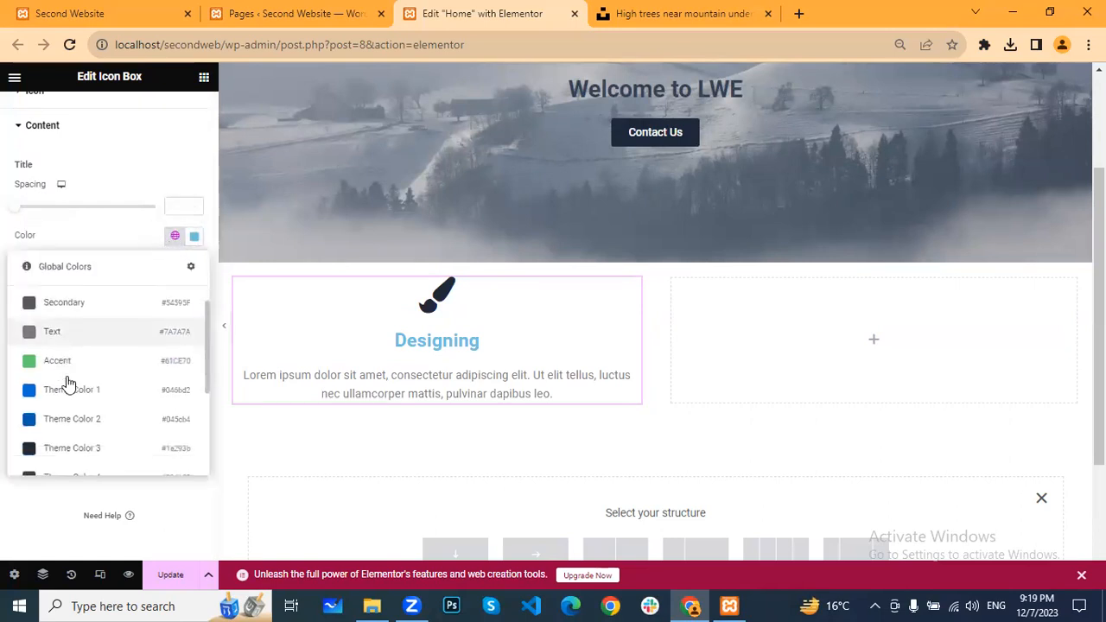
left_click(75, 398)
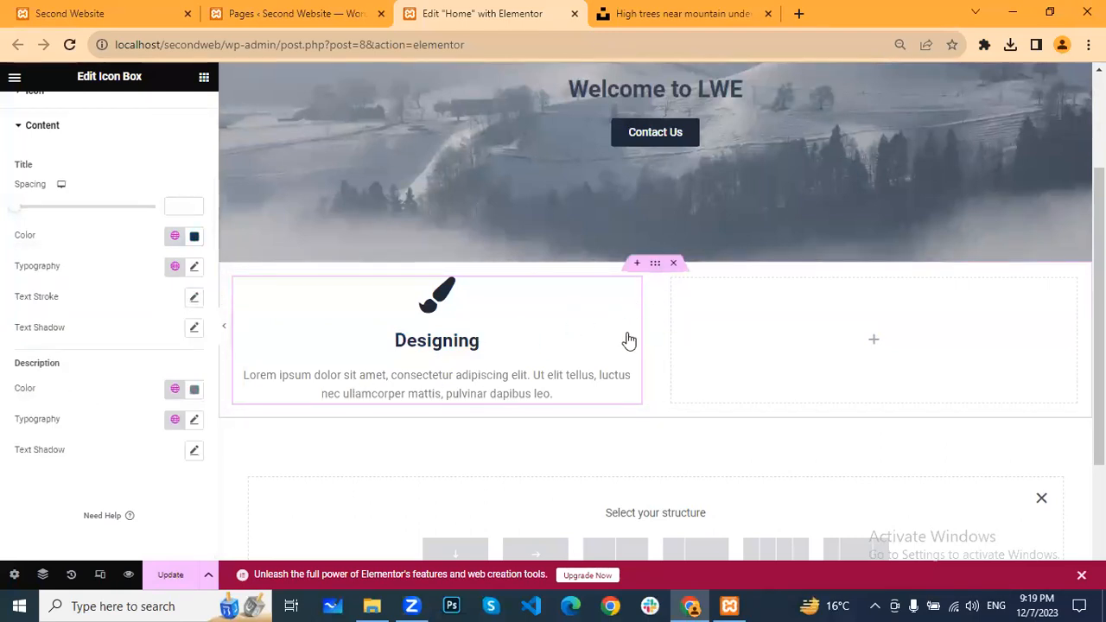
left_click(476, 290)
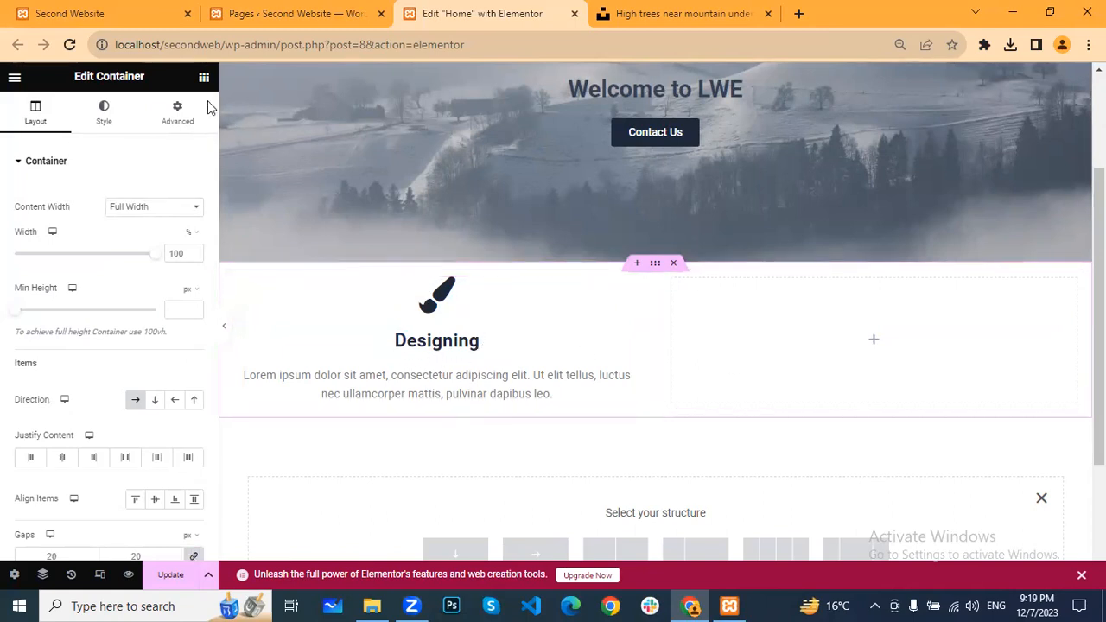
left_click(203, 77)
scroll(173, 406, "down", 2)
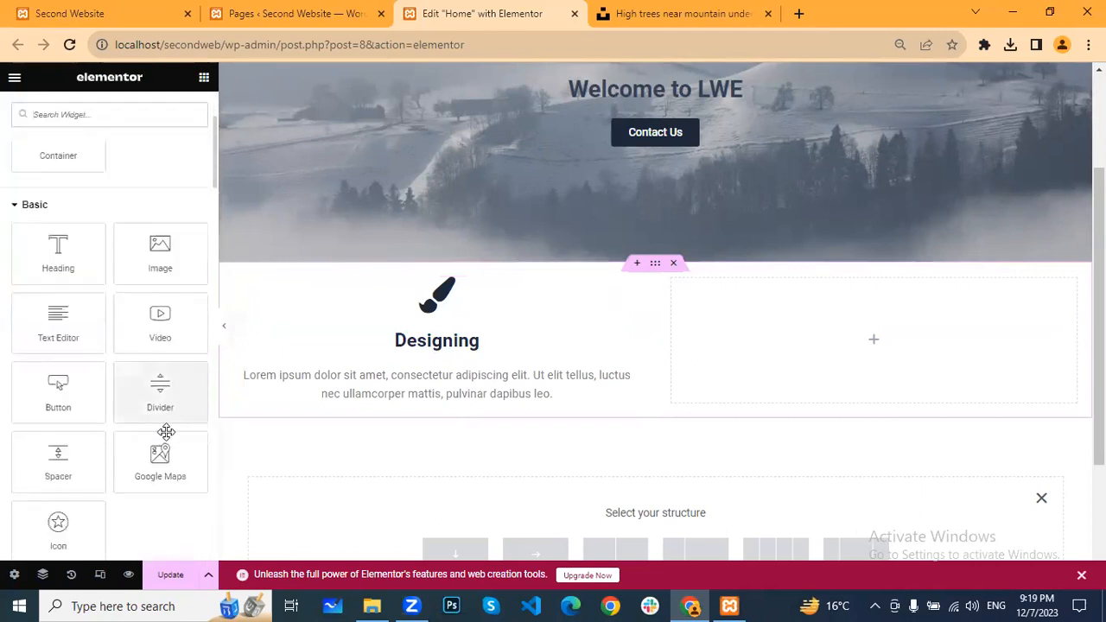
scroll(166, 432, "down", 10)
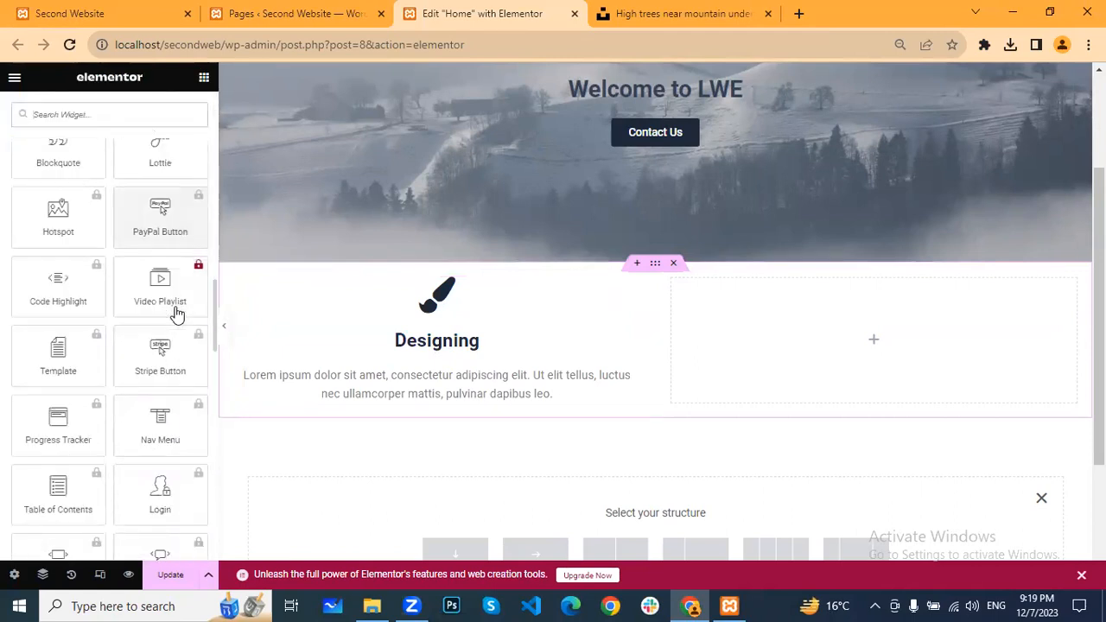
scroll(177, 314, "down", 5)
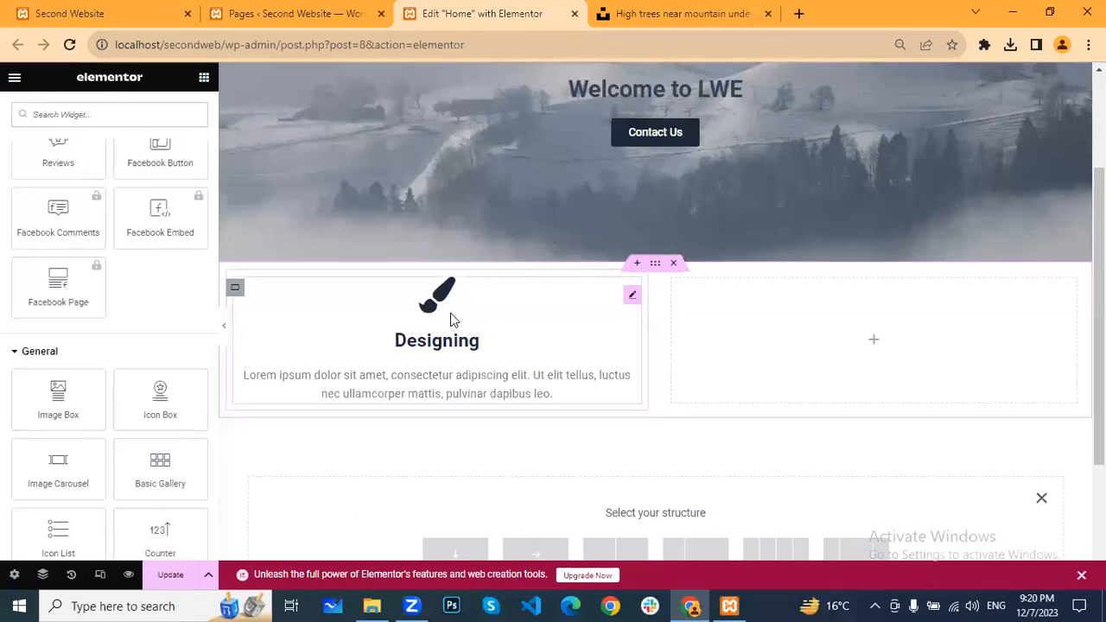
Duplicate the container holding the Designing icon box and delete the empty container beside the copy
right_click(241, 294)
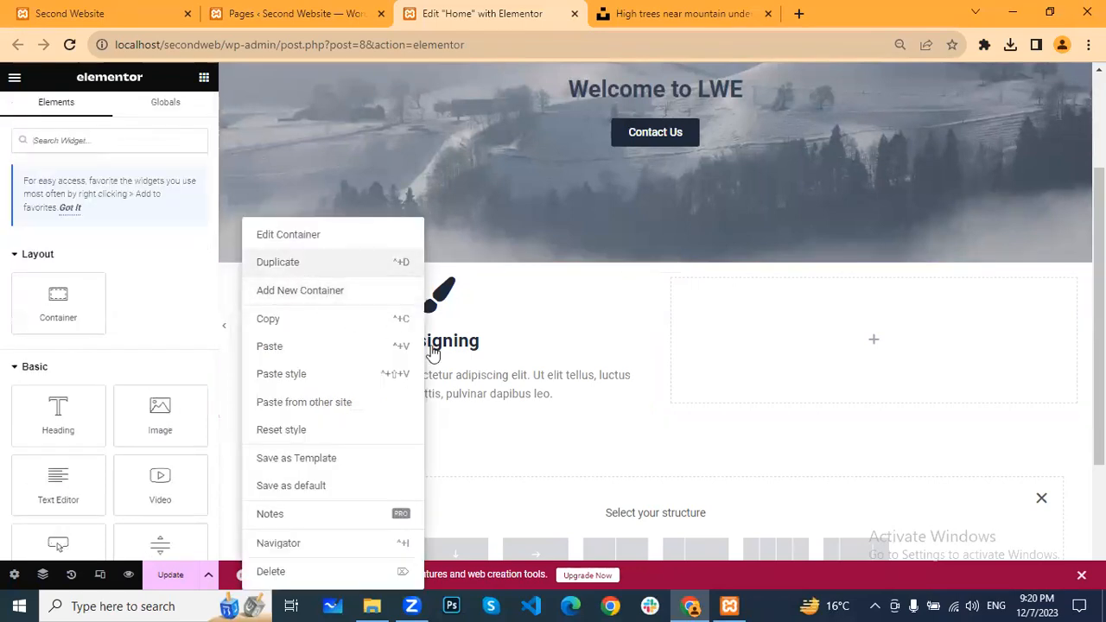
key("ctrl+d")
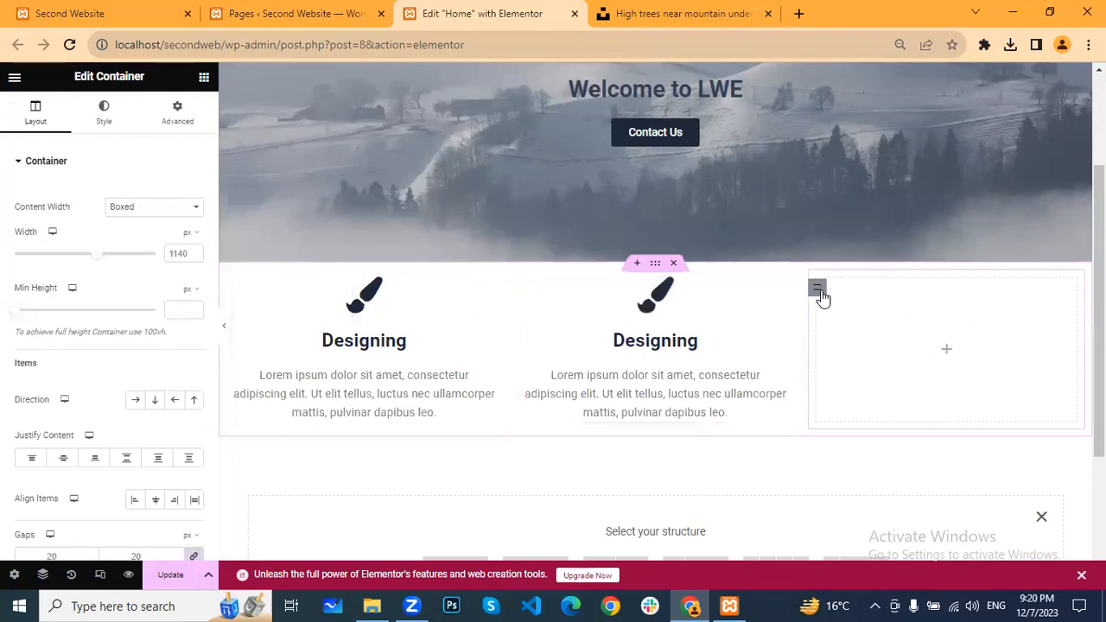
left_click(817, 289)
key("Delete")
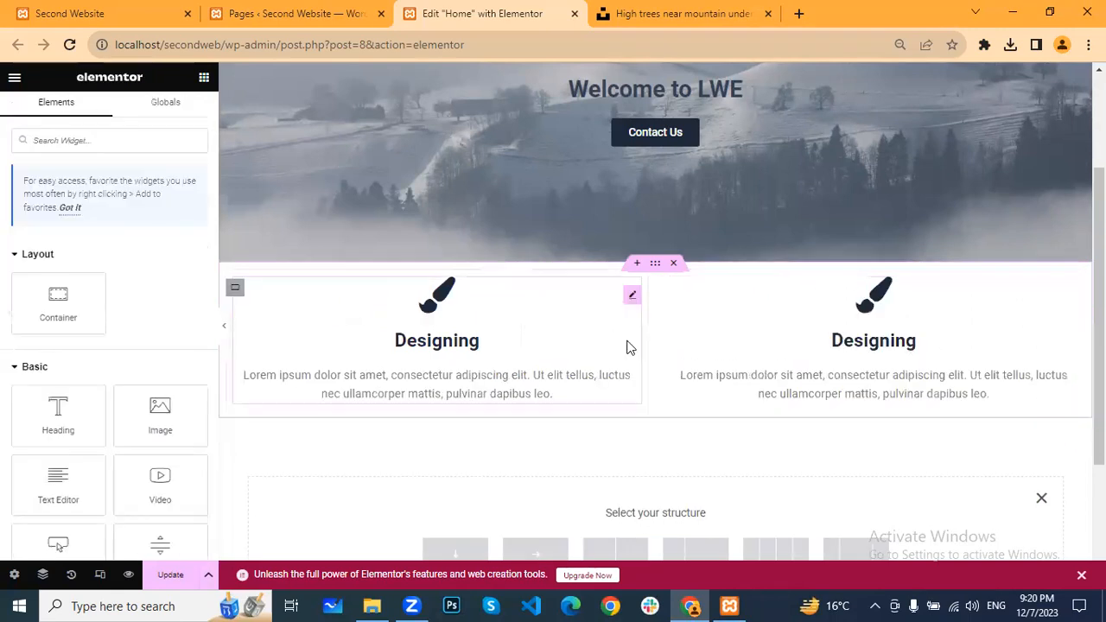
Duplicate the first Designing container again to make a third icon box column
right_click(236, 291)
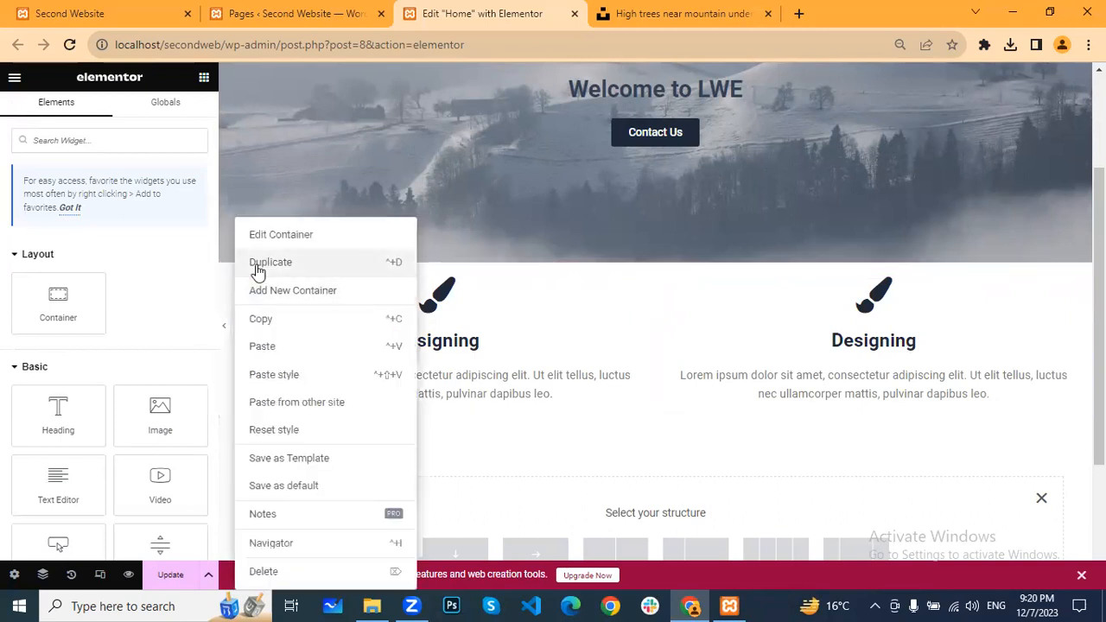
left_click(257, 271)
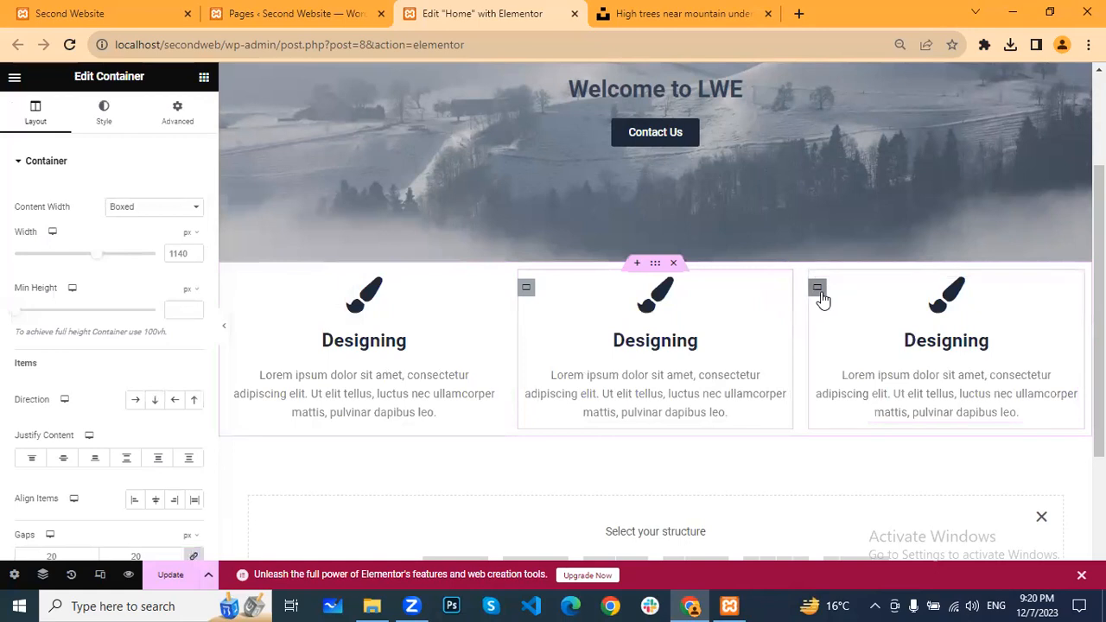
right_click(820, 296)
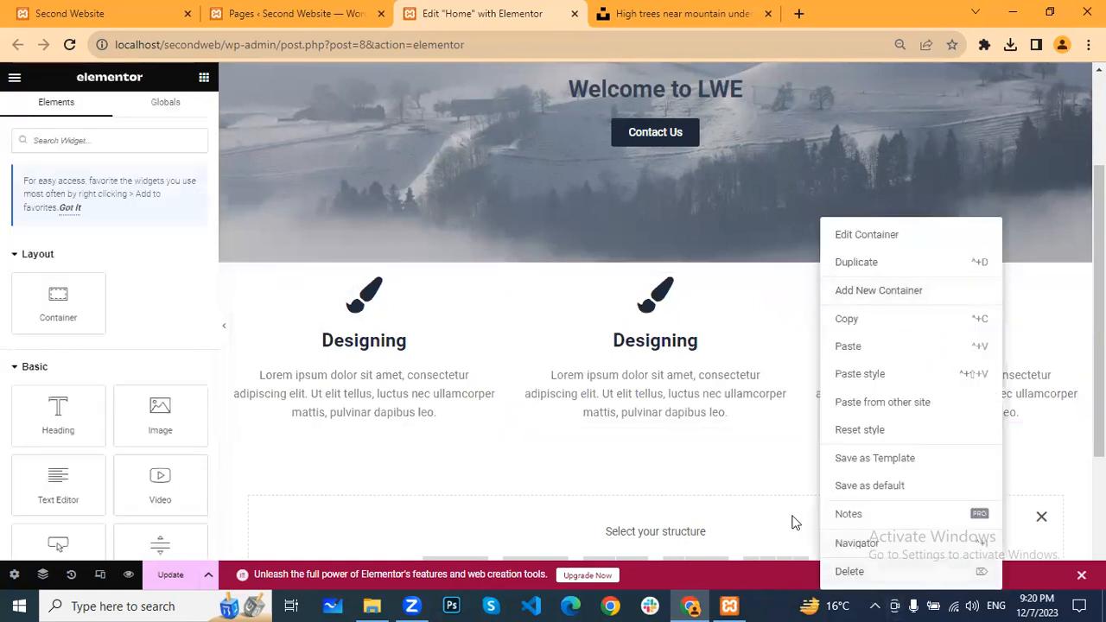
left_click(781, 478)
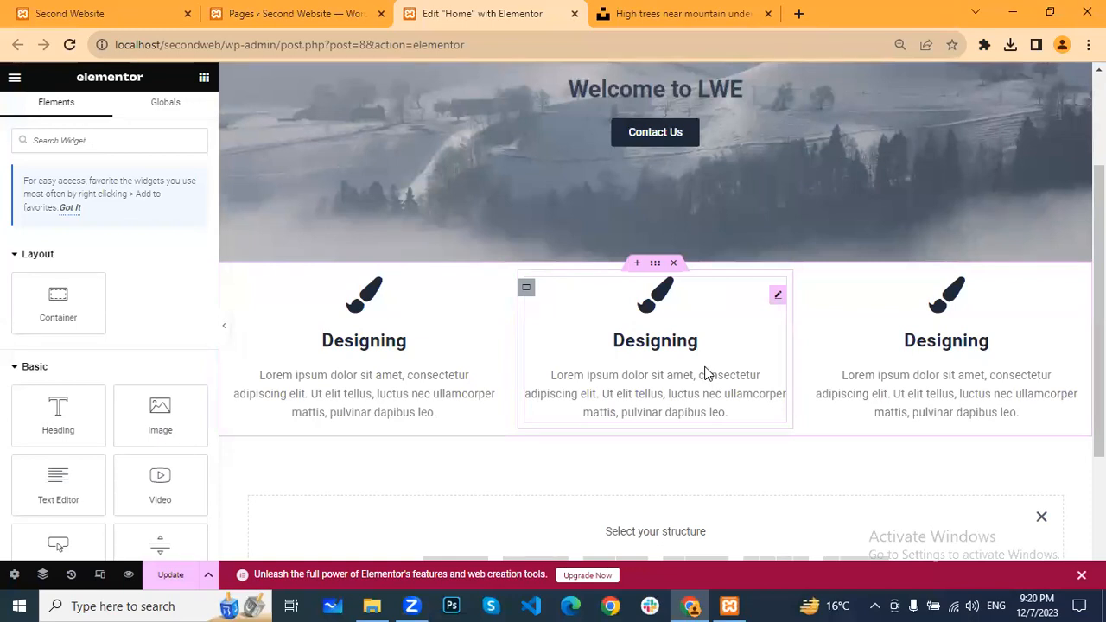
Change the middle icon box's icon to Pen from the icon library and its title to "Writing"
left_click(777, 297)
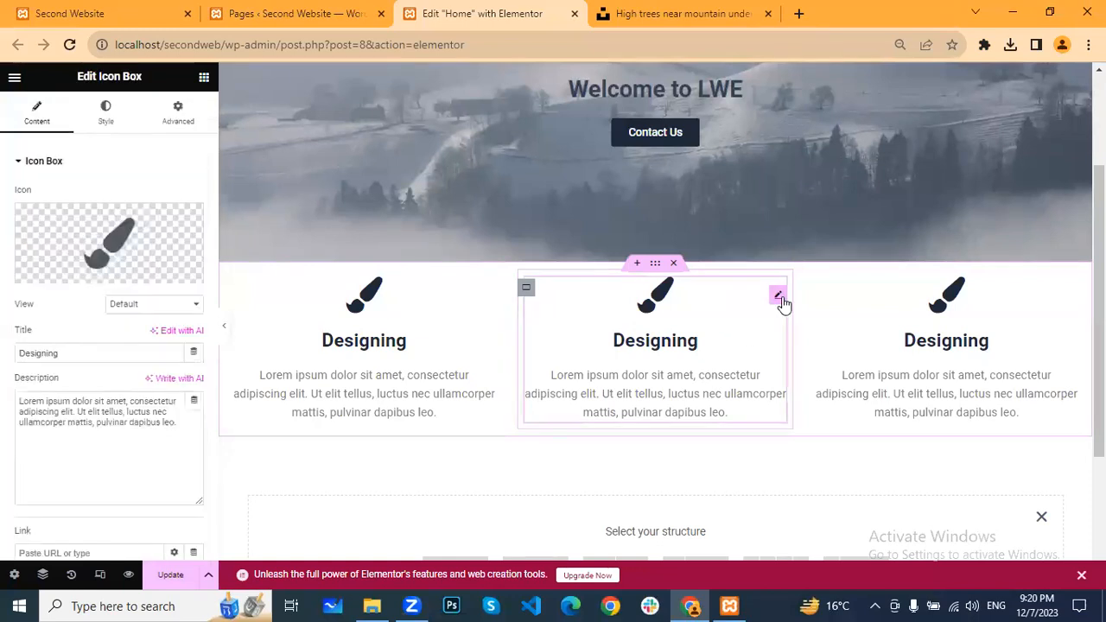
left_click_drag(72, 353, 5, 363)
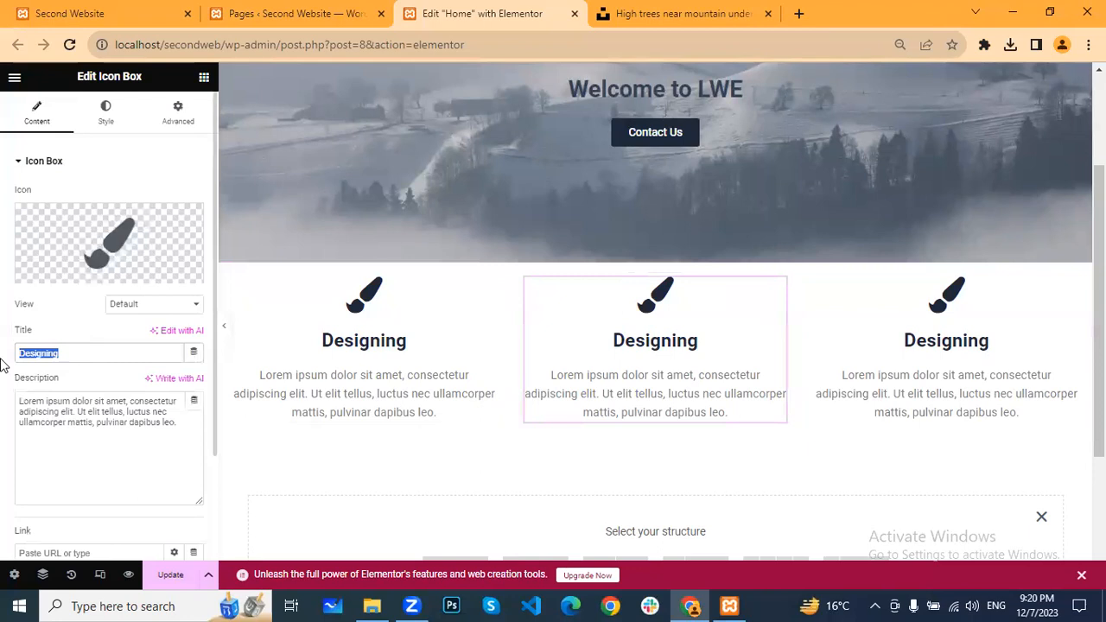
left_click(92, 228)
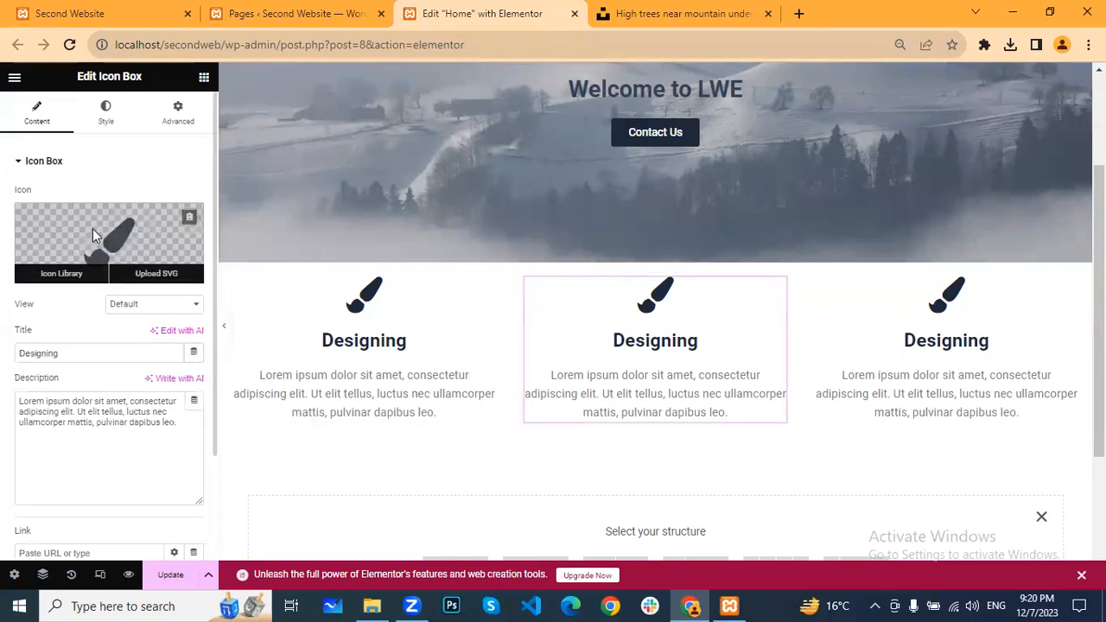
scroll(780, 345, "down", 7)
scroll(793, 339, "up", 4)
scroll(901, 402, "up", 2)
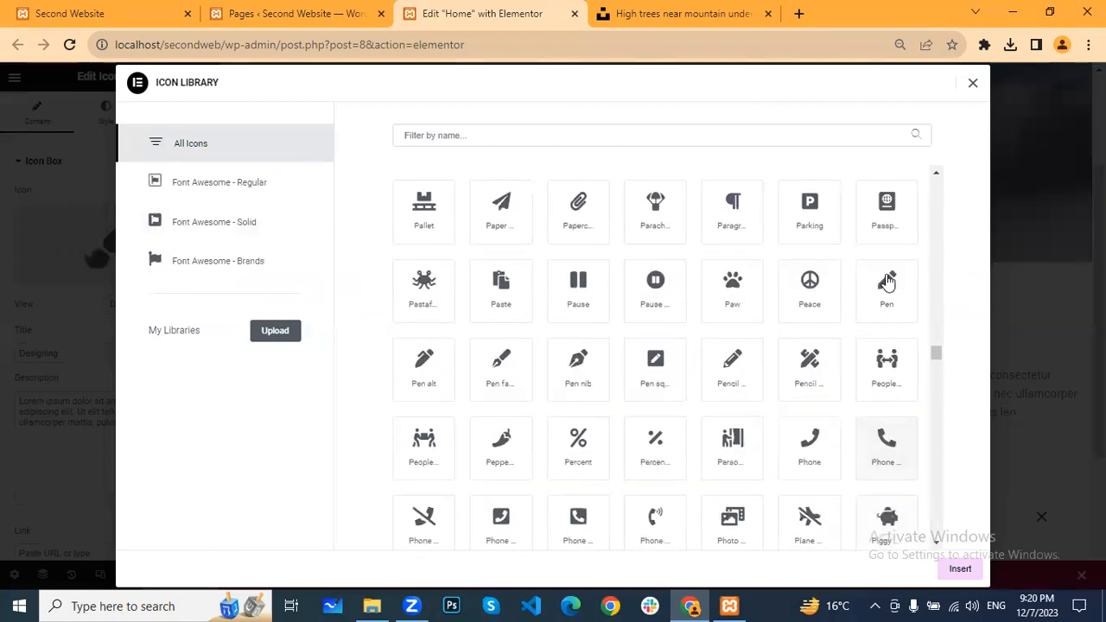
left_click(886, 290)
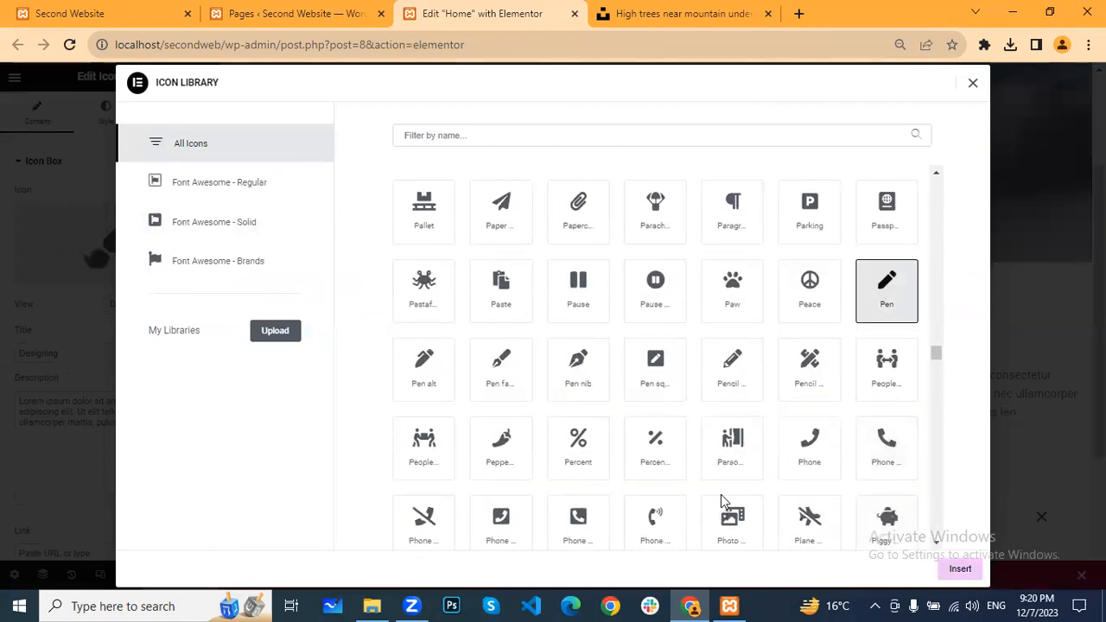
left_click(84, 358)
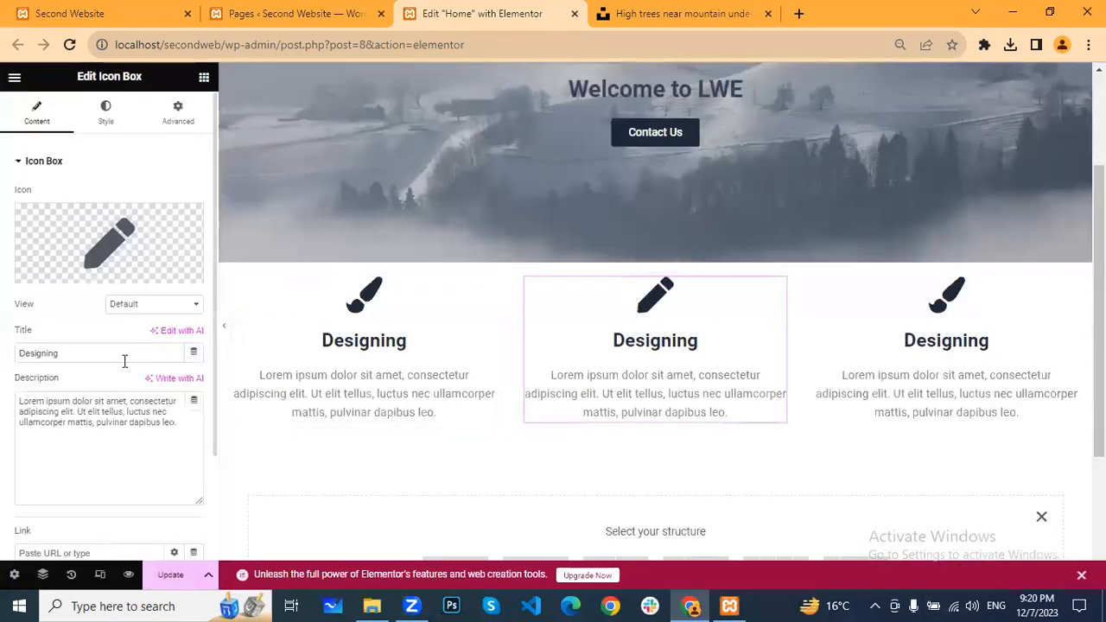
left_click_drag(104, 354, 5, 361)
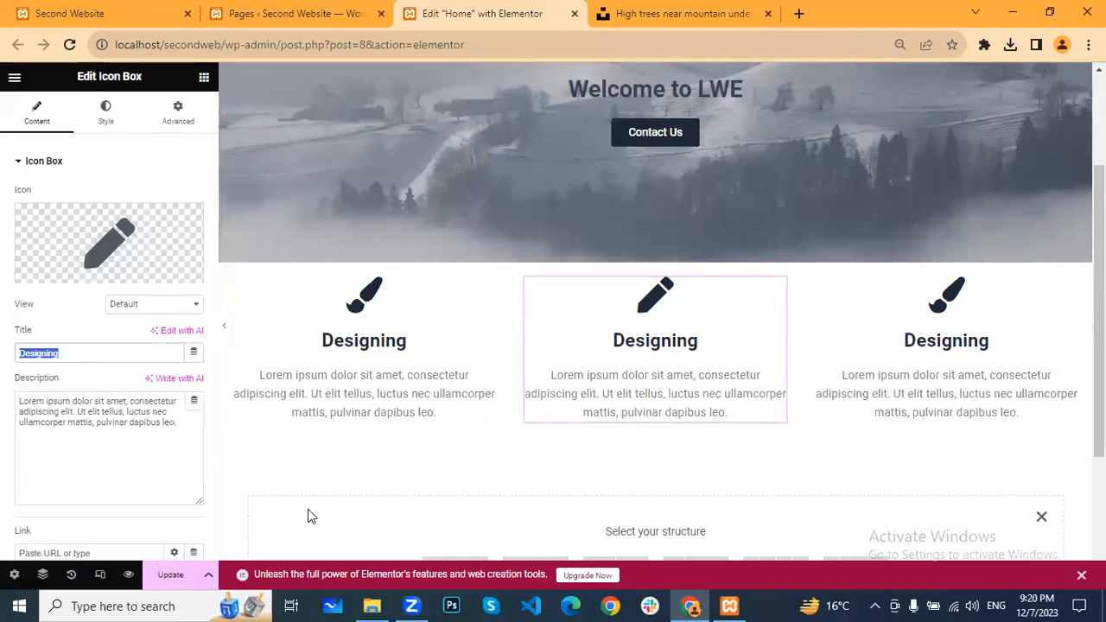
type("Writing")
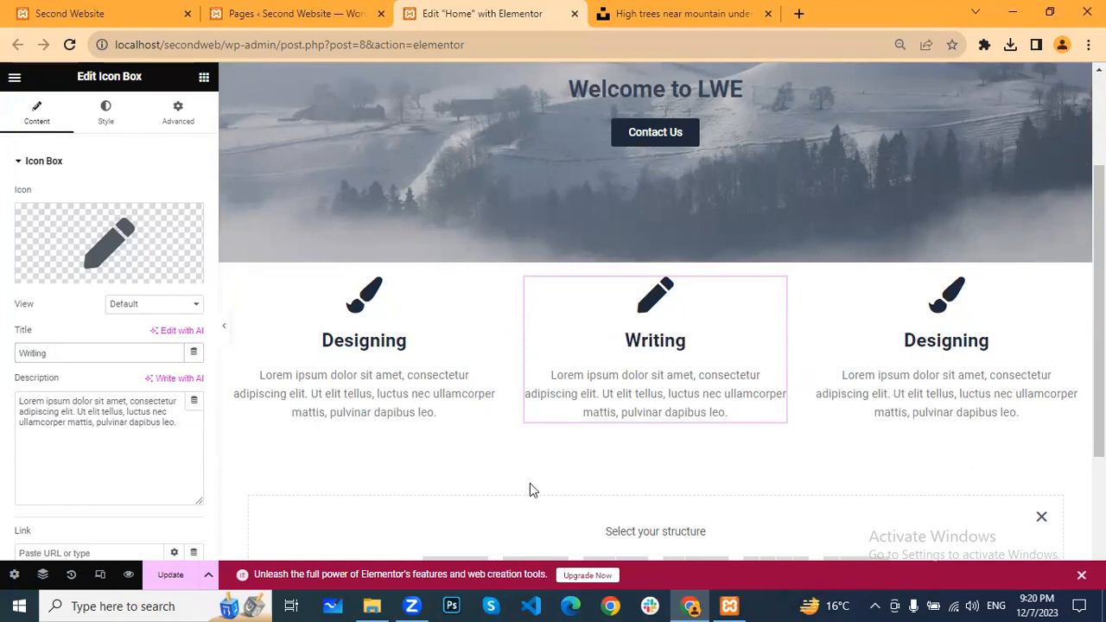
Choose the Rocket from the icon library as the third icon box's icon and insert it
mouse_move(990, 310)
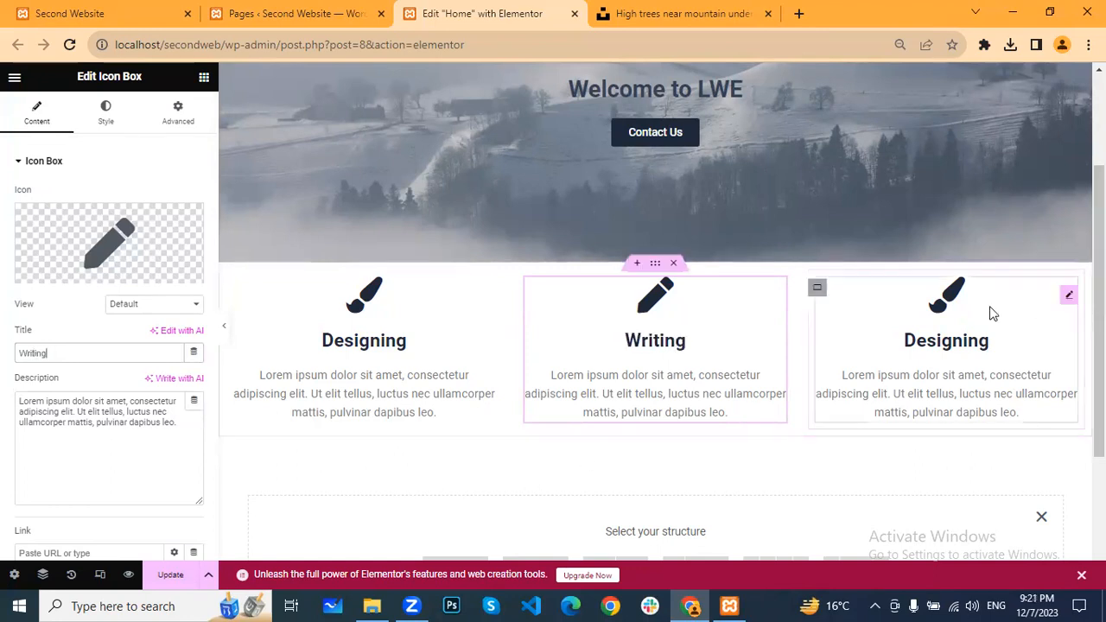
left_click(1070, 298)
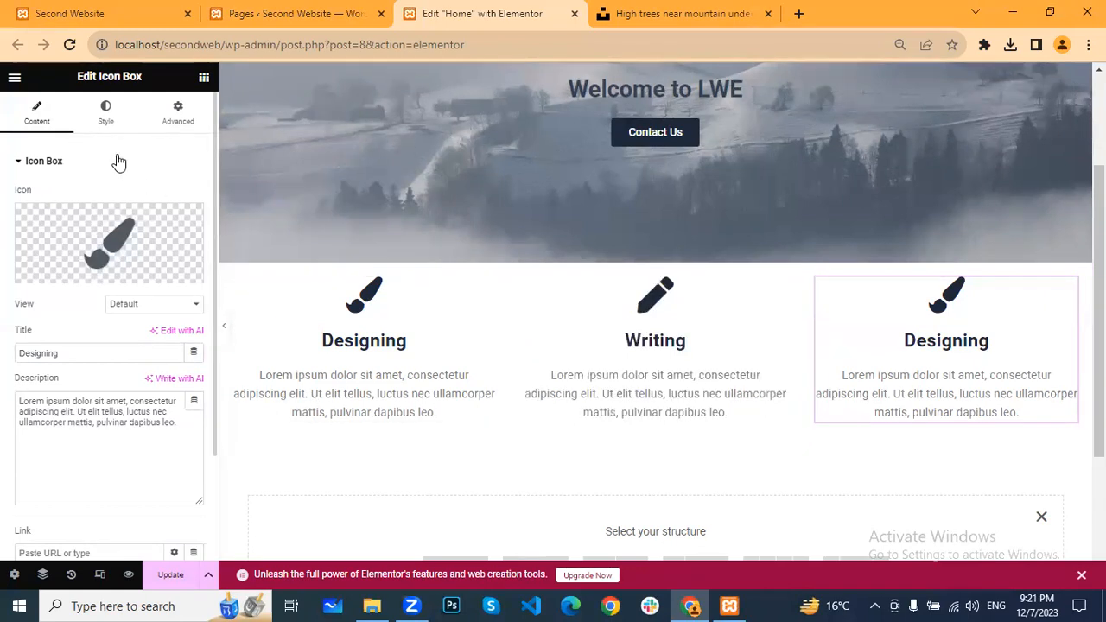
mouse_move(95, 253)
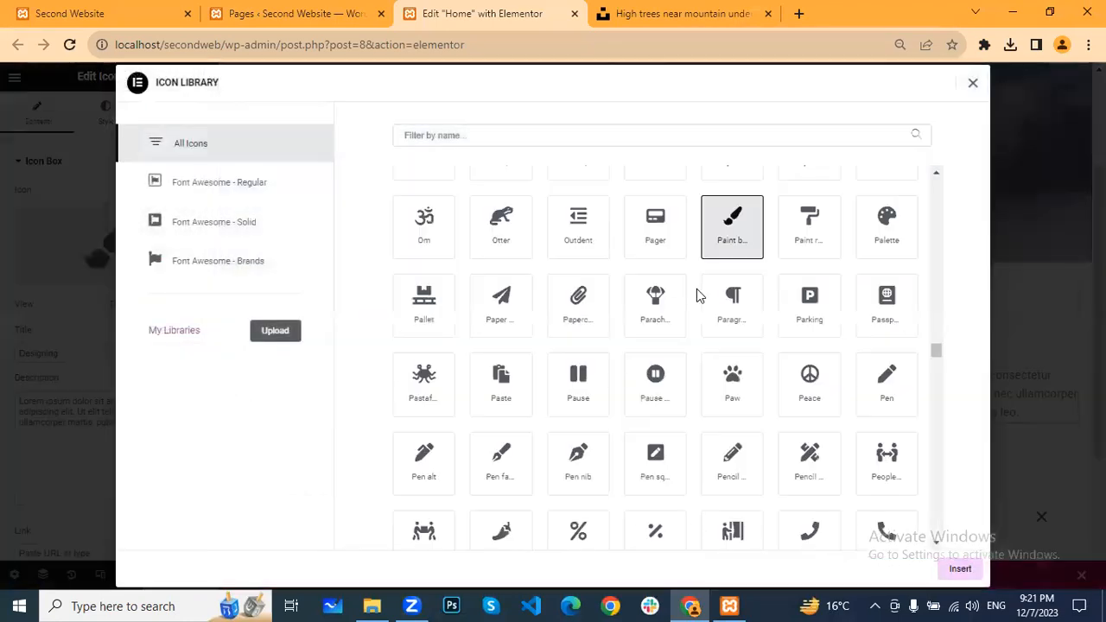
scroll(786, 311, "down", 4)
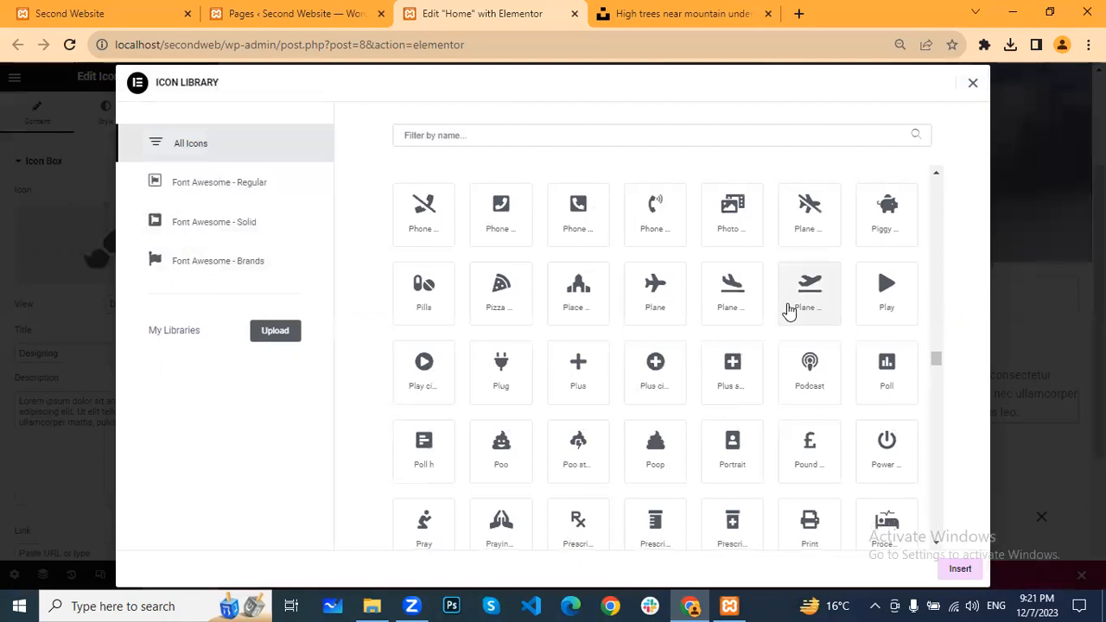
scroll(788, 311, "down", 3)
scroll(789, 310, "up", 10)
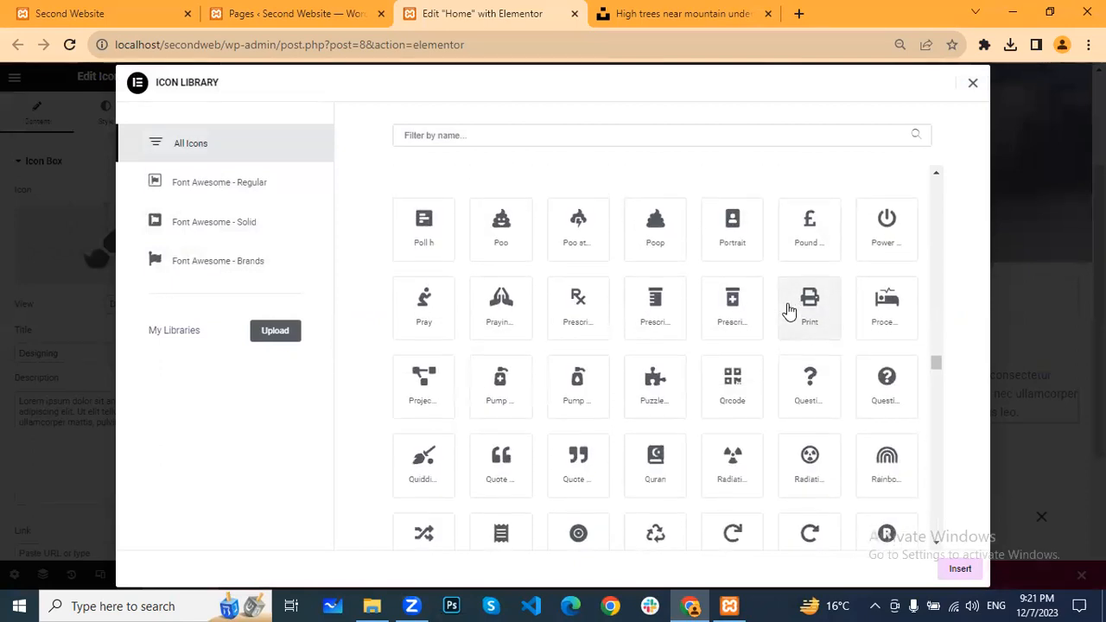
scroll(788, 311, "up", 8)
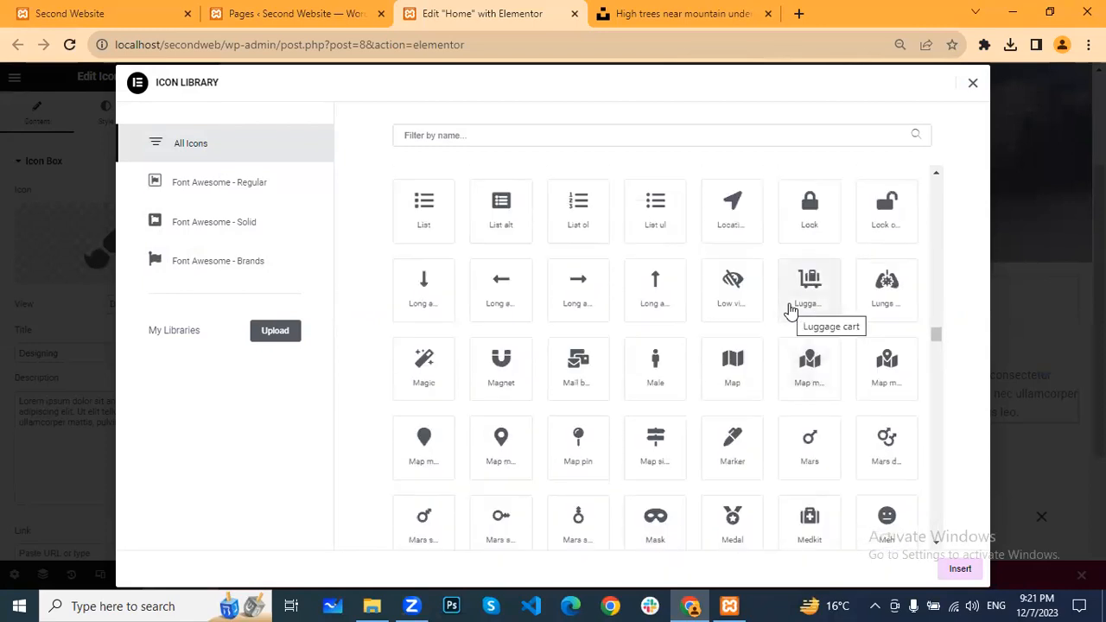
scroll(789, 311, "up", 8)
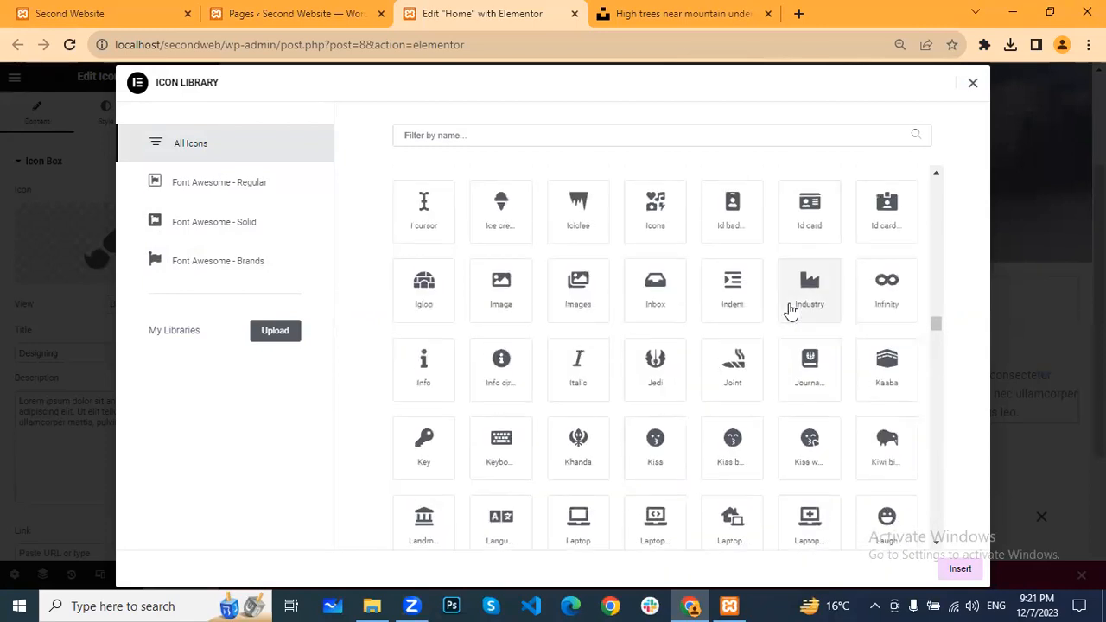
scroll(790, 311, "down", 1)
scroll(790, 311, "up", 2)
scroll(791, 311, "down", 3)
scroll(790, 311, "down", 15)
scroll(790, 311, "down", 5)
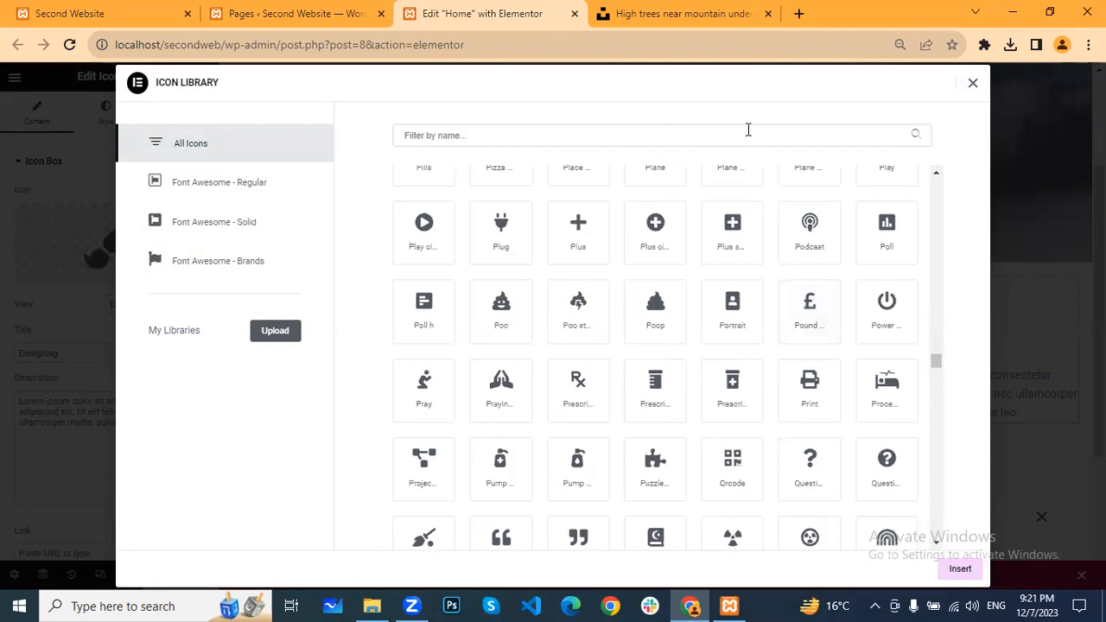
scroll(799, 361, "down", 6)
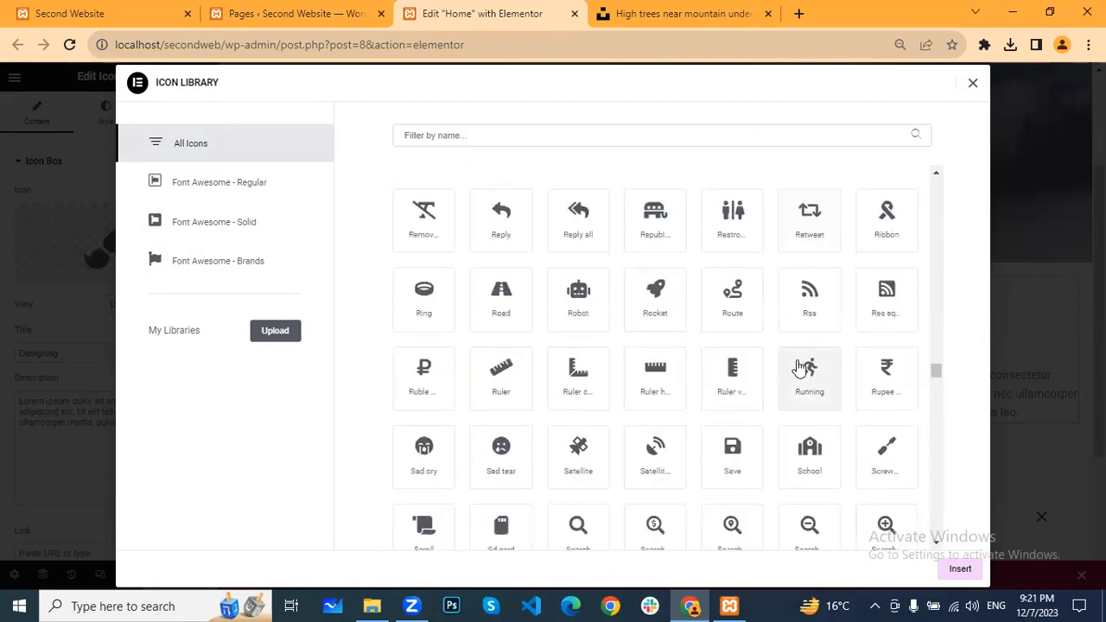
left_click(655, 298)
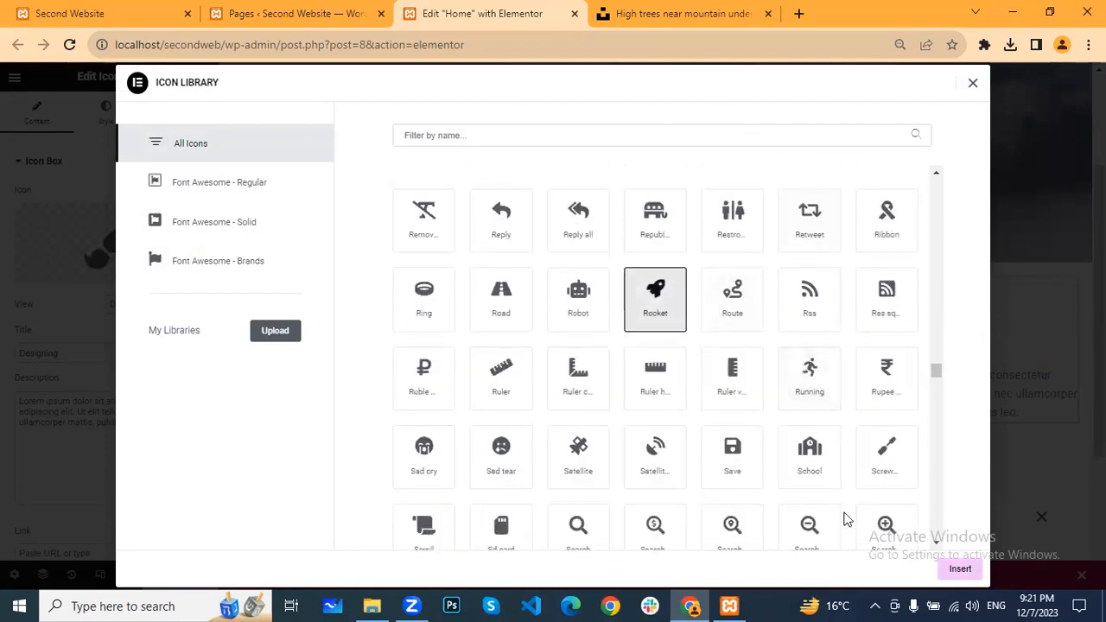
left_click(959, 568)
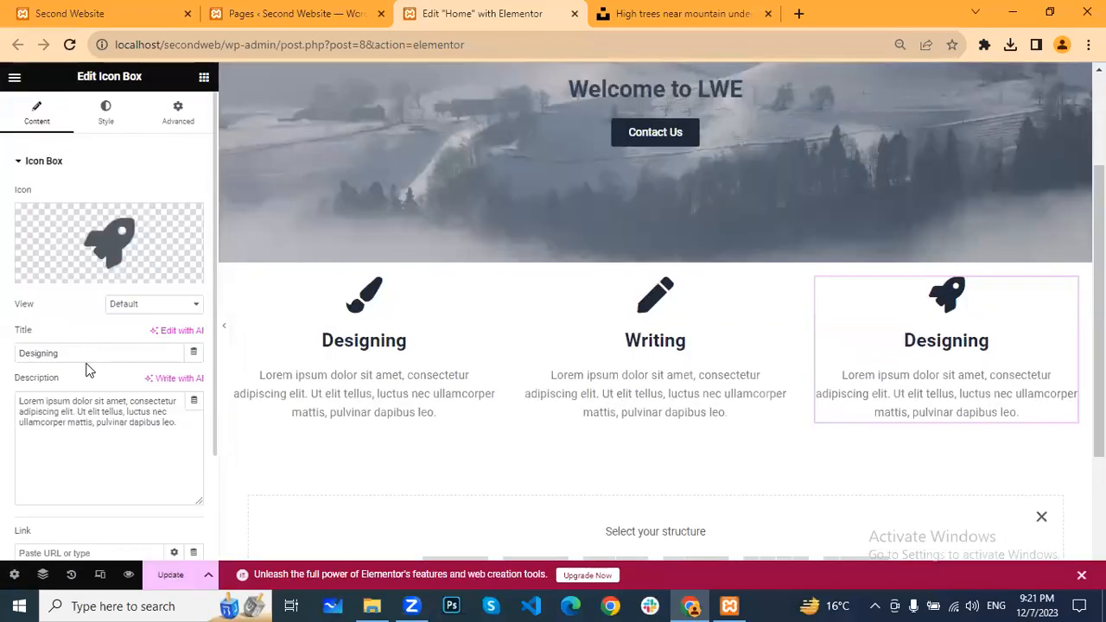
Replace the third icon box's title with "Marketing"
left_click_drag(76, 353, 1, 331)
type("Ma")
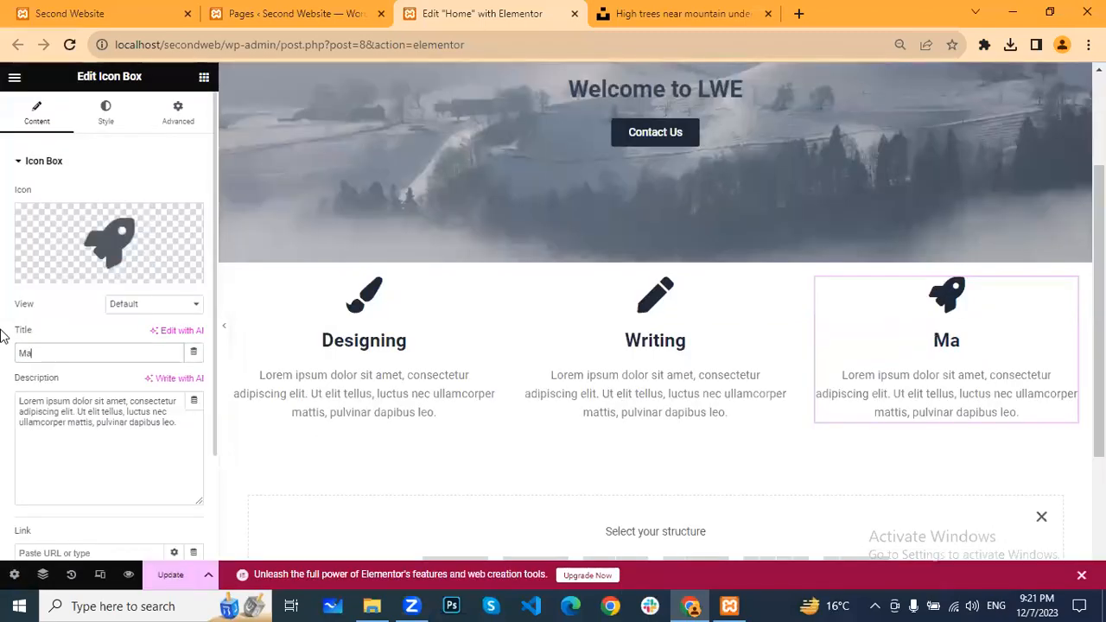
type("rketing")
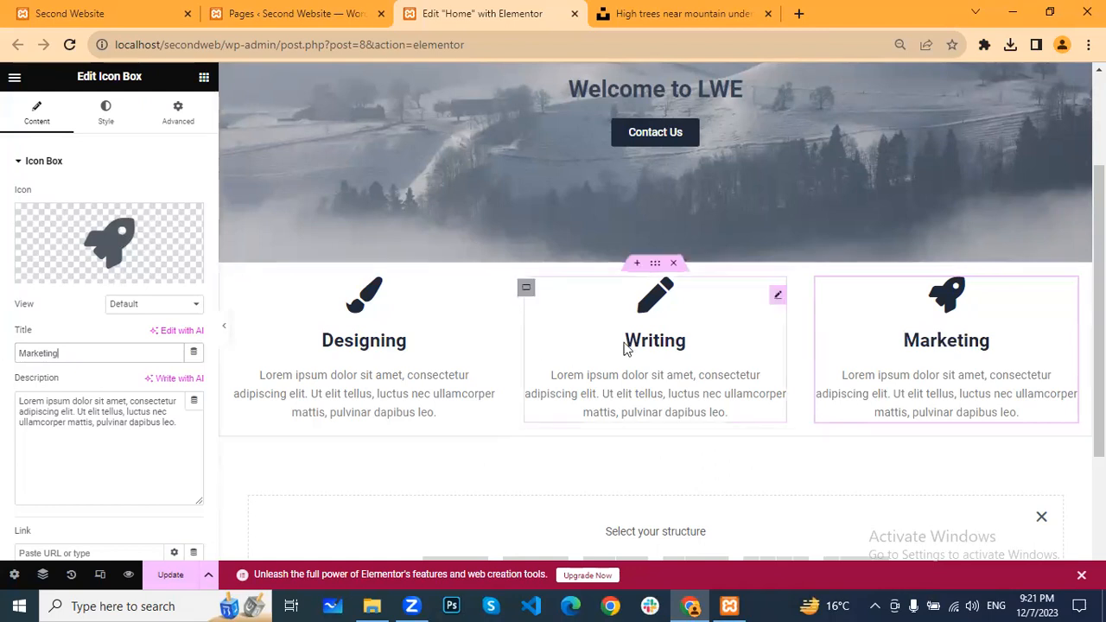
Update the Home page, then reload the live Second Website to review the hero and icon box row
left_click(170, 575)
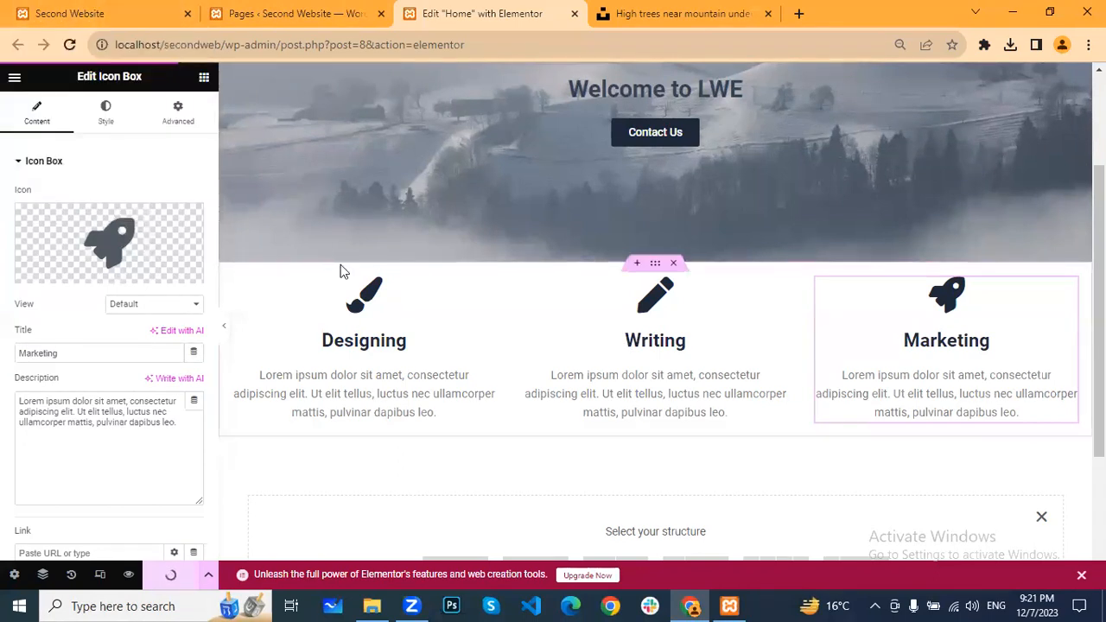
left_click(148, 18)
left_click(69, 44)
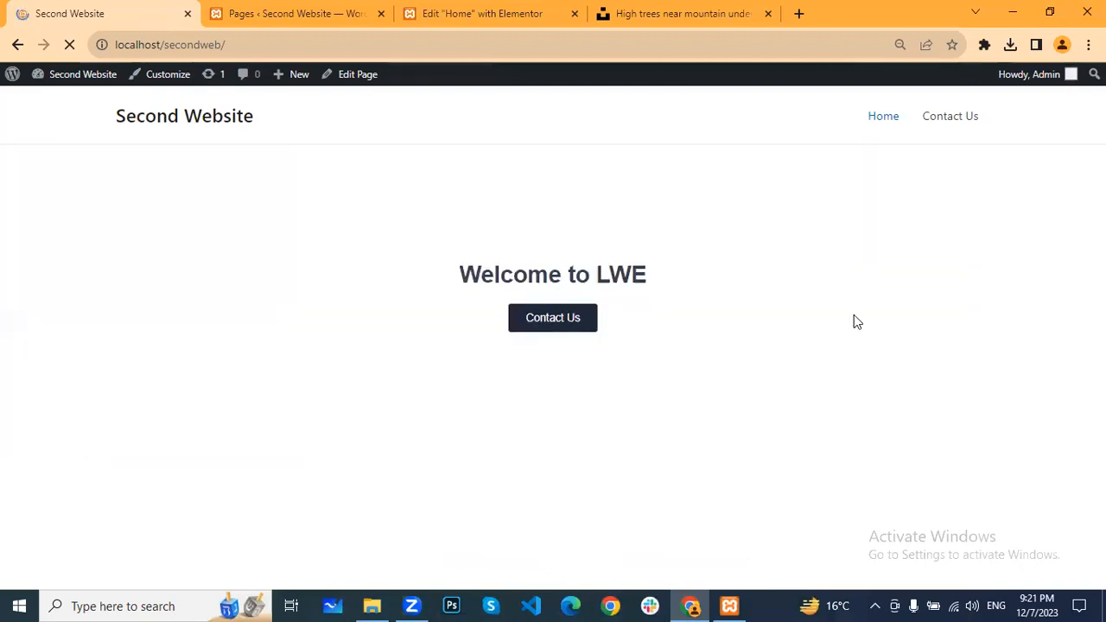
scroll(859, 388, "down", 1)
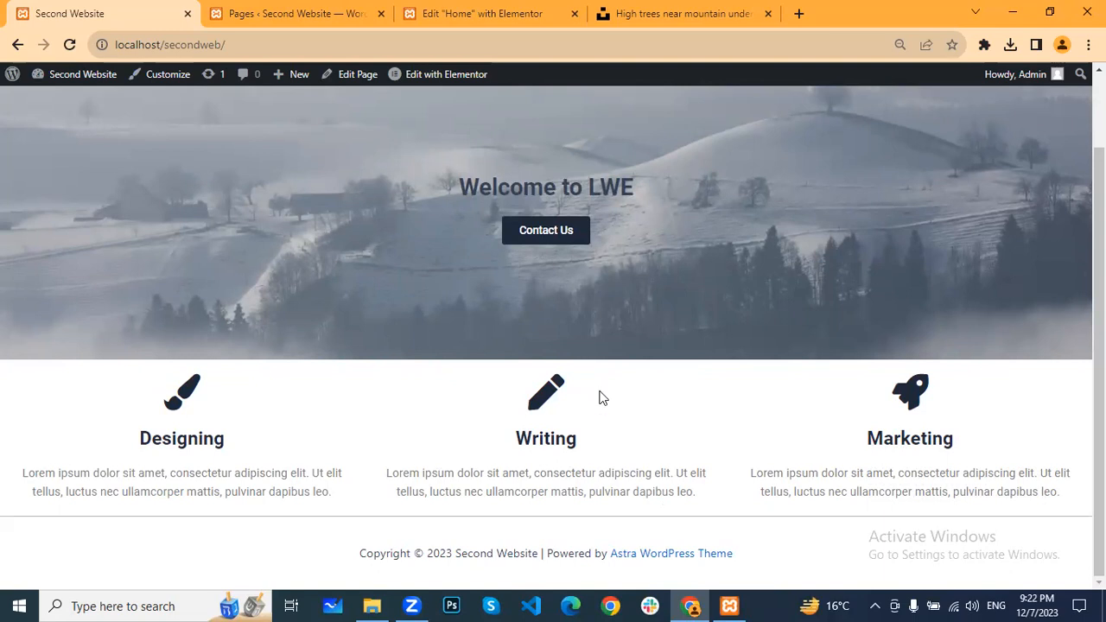
Return to the Home page editor and set the icon box row container's content width to Boxed
left_click(459, 10)
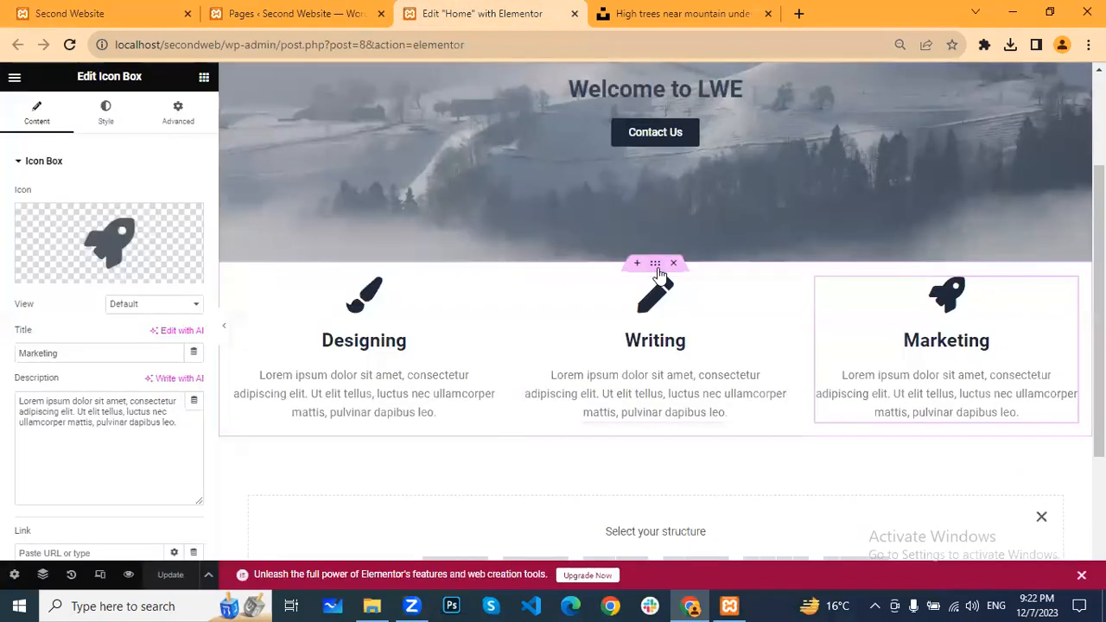
left_click(657, 264)
left_click(188, 210)
left_click(185, 224)
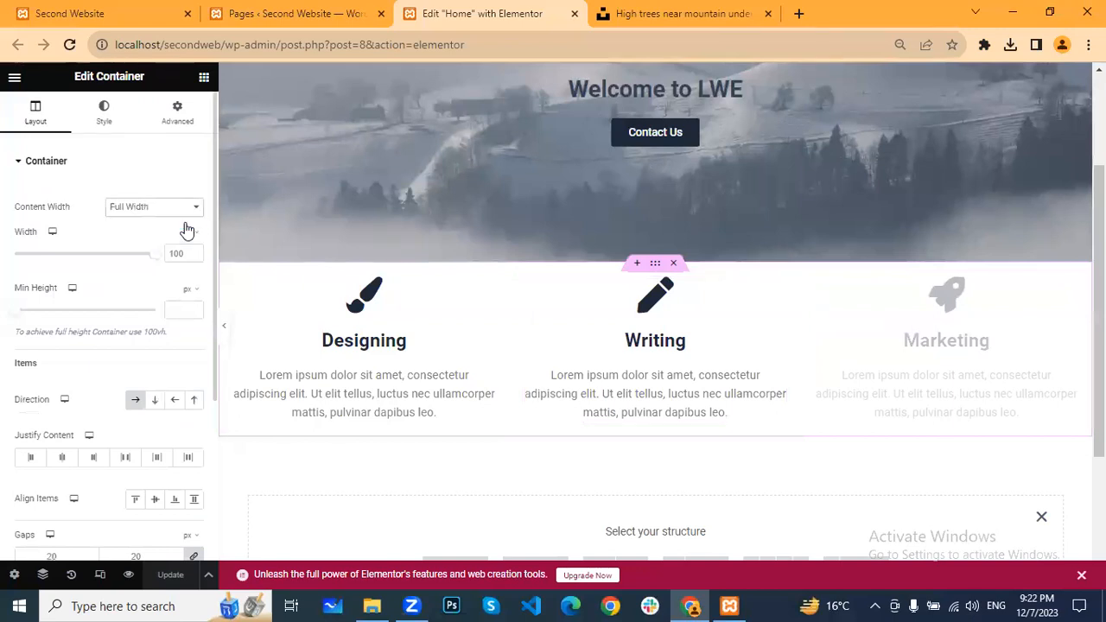
Set the icon box row container's padding to 15 px on all four sides
left_click(186, 117)
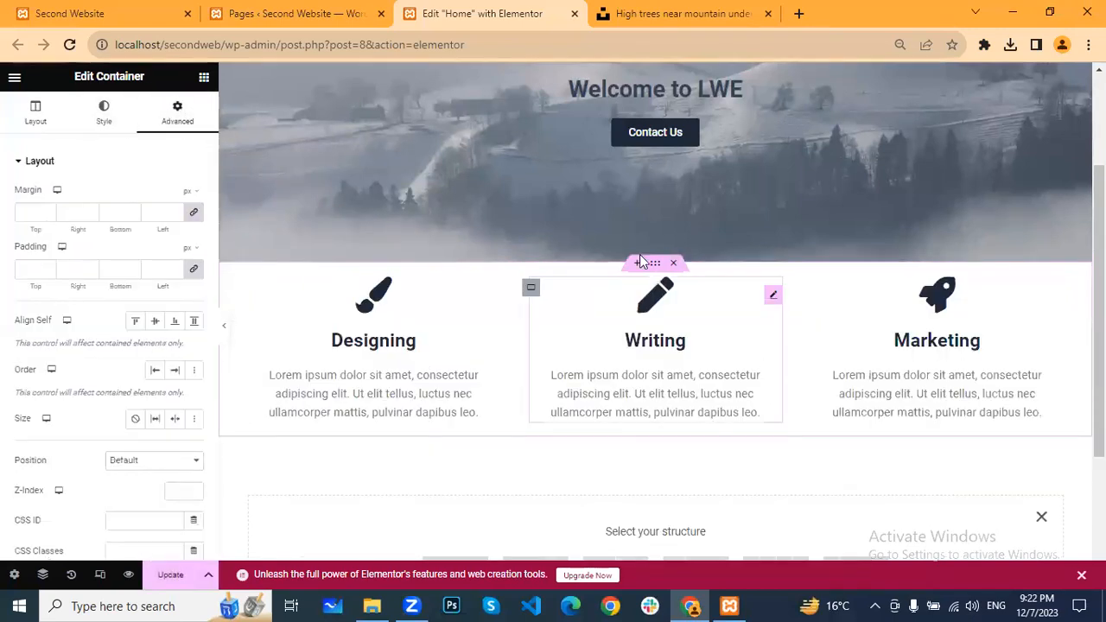
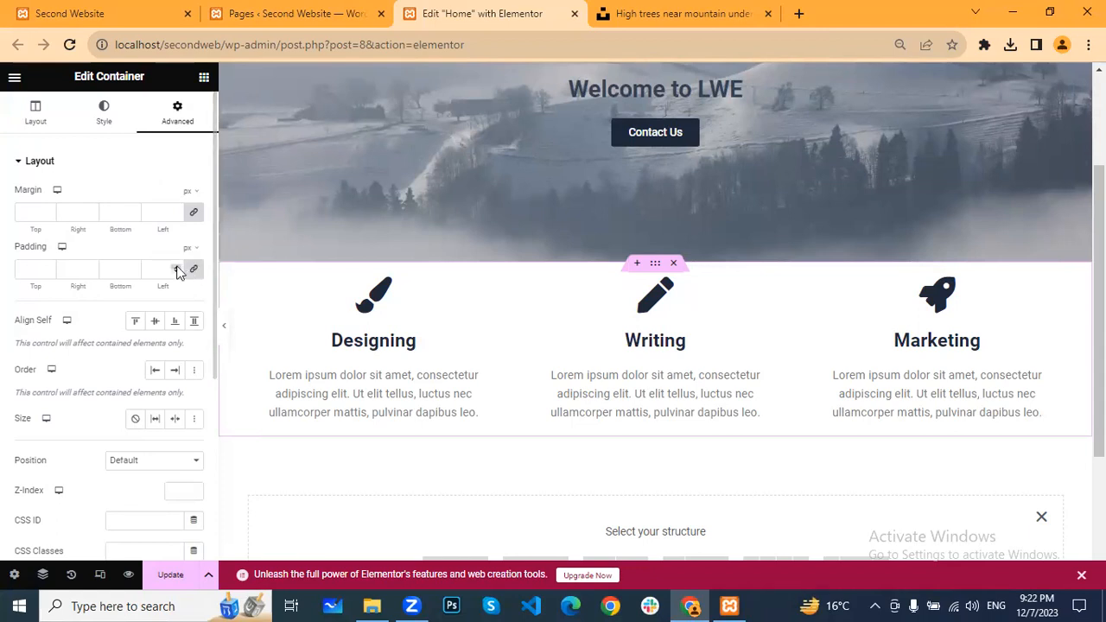
left_click(178, 267)
left_click(178, 267)
left_click(178, 266)
left_click(177, 266)
left_click(178, 267)
left_click(178, 267)
left_click(178, 267)
left_click(178, 267)
left_click(178, 267)
left_click(178, 267)
left_click(178, 267)
left_click(178, 267)
left_click(178, 267)
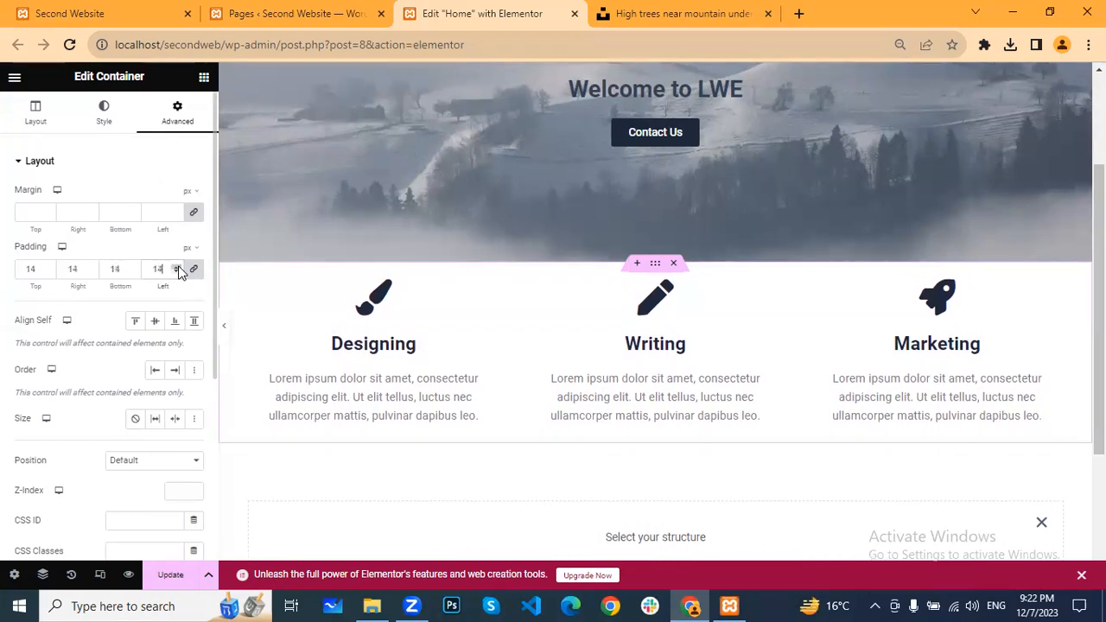
left_click(178, 267)
left_click(178, 267)
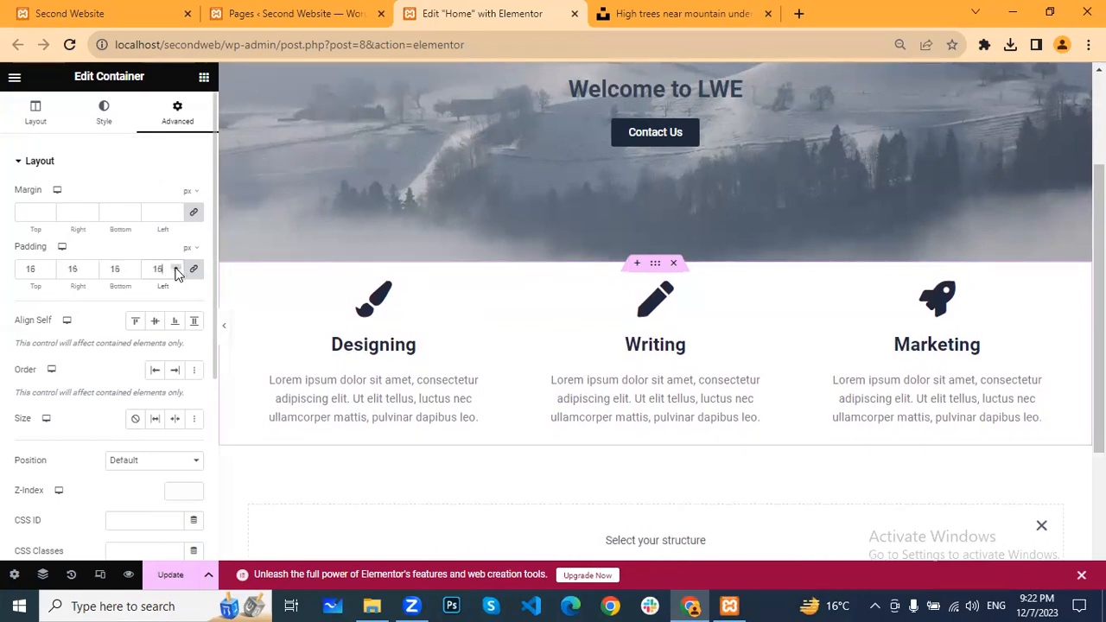
left_click(177, 274)
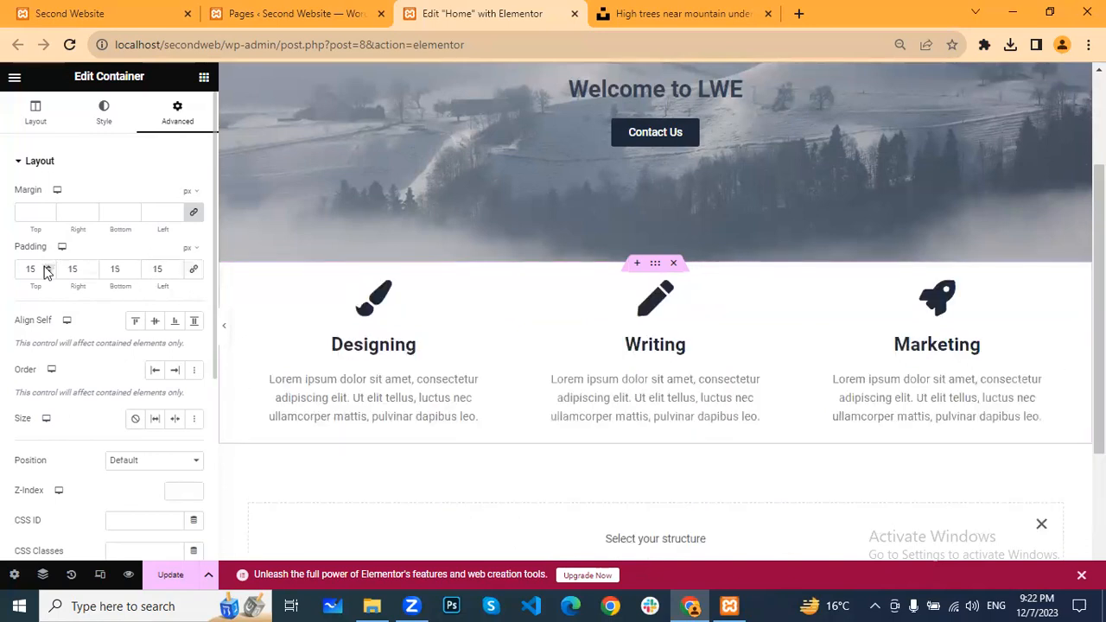
Unlink the container's padding values and set the top and bottom padding to 50 px each
left_click_drag(41, 269, 2, 281)
type("50")
left_click_drag(119, 268, 106, 264)
type("50")
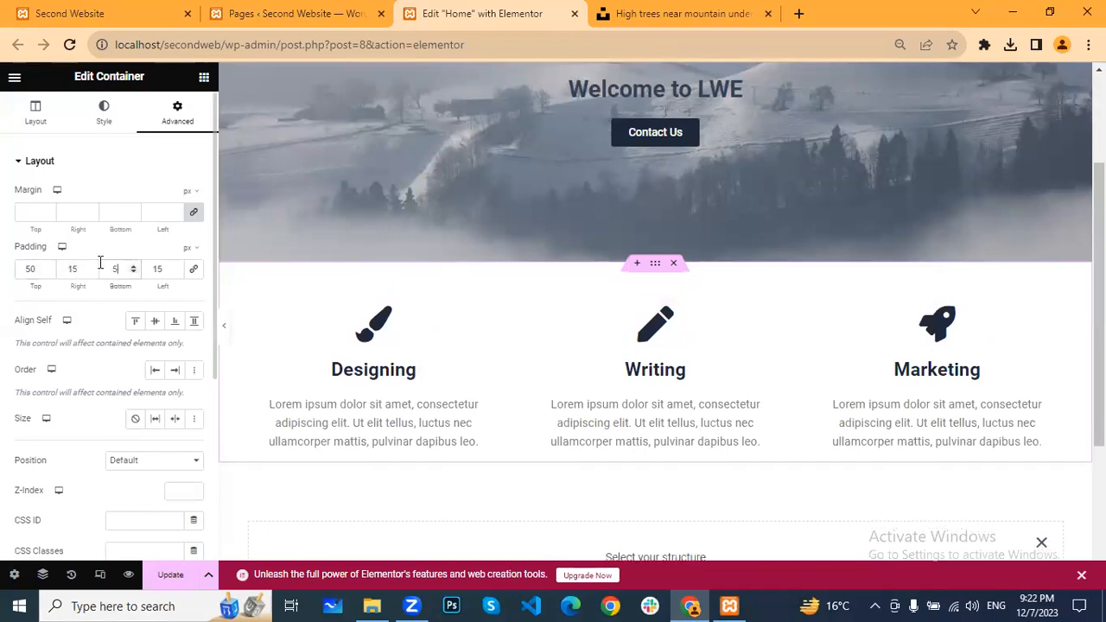
Update the Home page and reload the live Second Website to review the icon box row's spacing
left_click(168, 574)
scroll(812, 287, "down", 2)
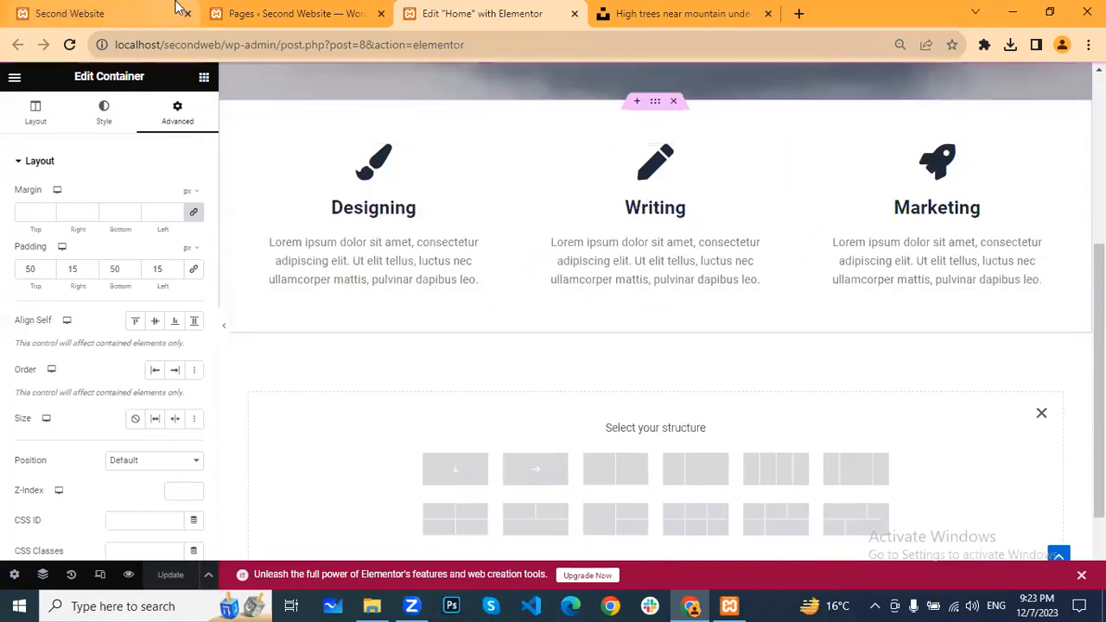
left_click(70, 13)
key("F5")
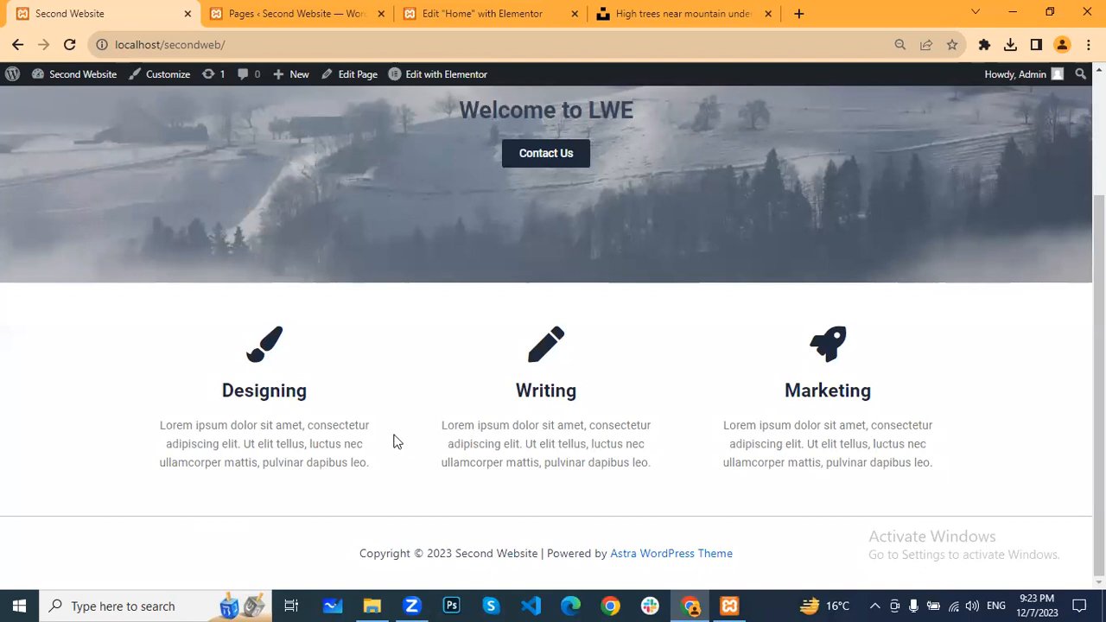
Return to the Home page editor, review the container's layout settings, and dismiss the structure chooser below the icon boxes
left_click(456, 12)
scroll(48, 474, "down", 5)
scroll(77, 466, "up", 5)
left_click(36, 121)
scroll(19, 323, "down", 3)
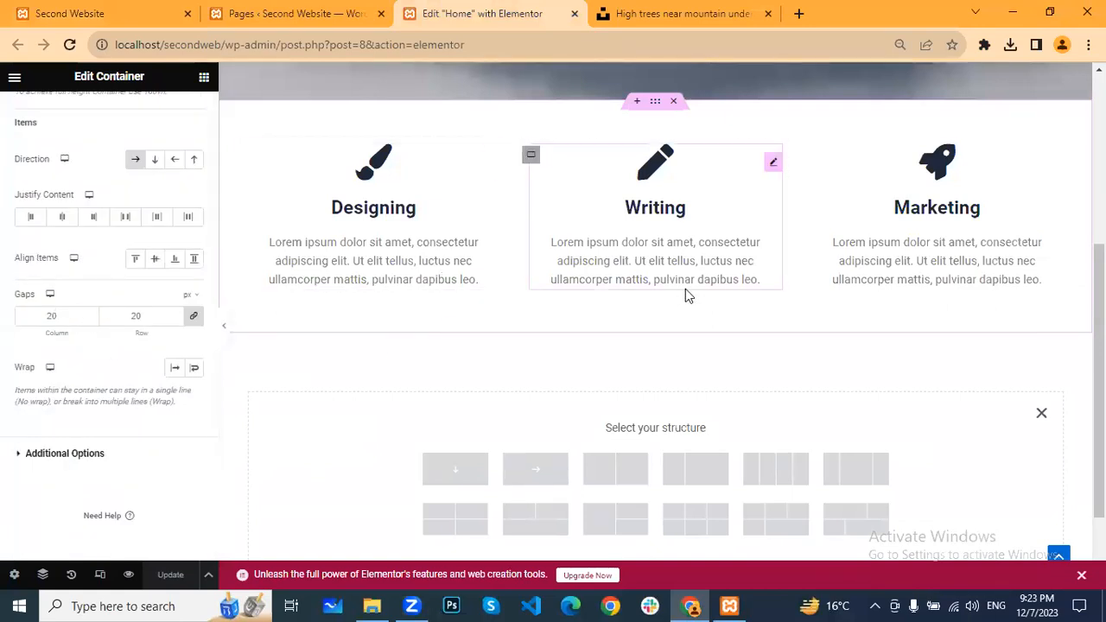
scroll(685, 288, "up", 2)
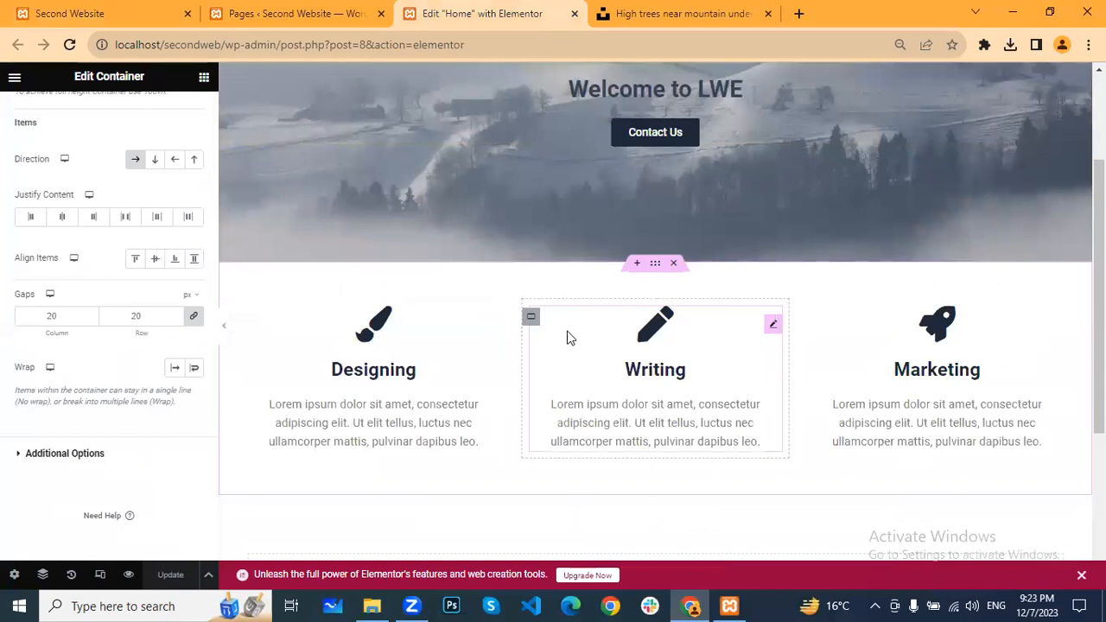
scroll(616, 351, "down", 3)
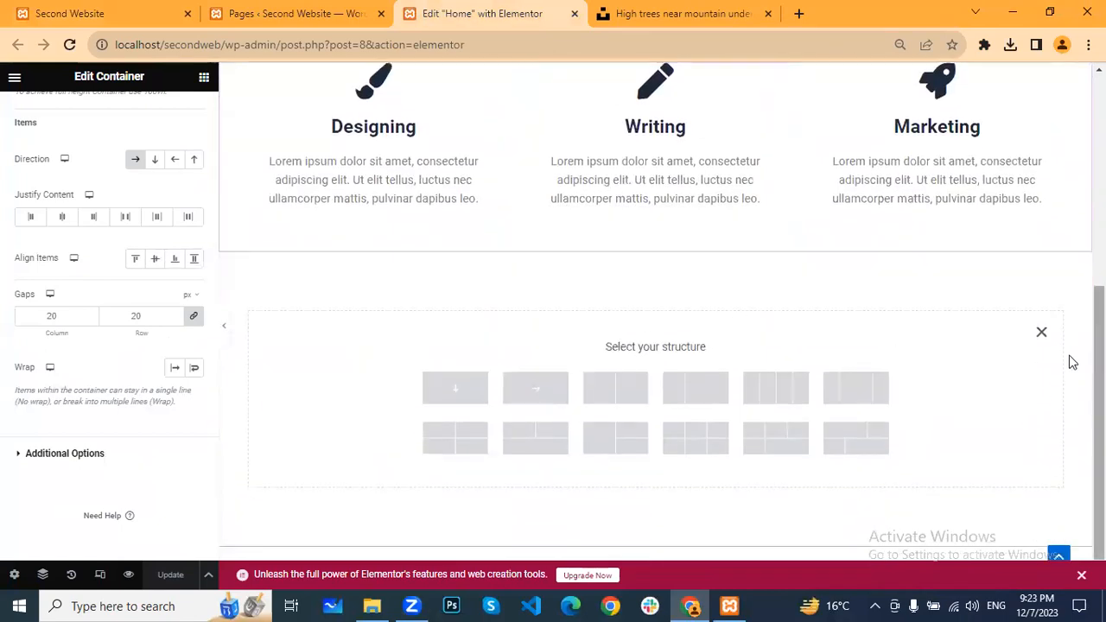
left_click(1041, 333)
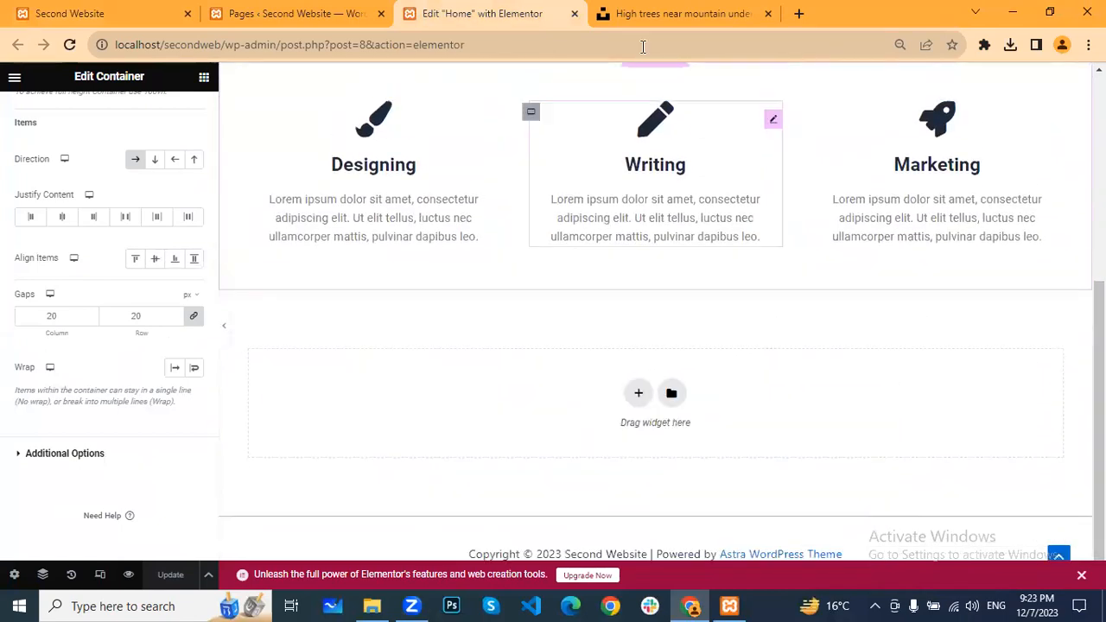
scroll(205, 158, "up", 5)
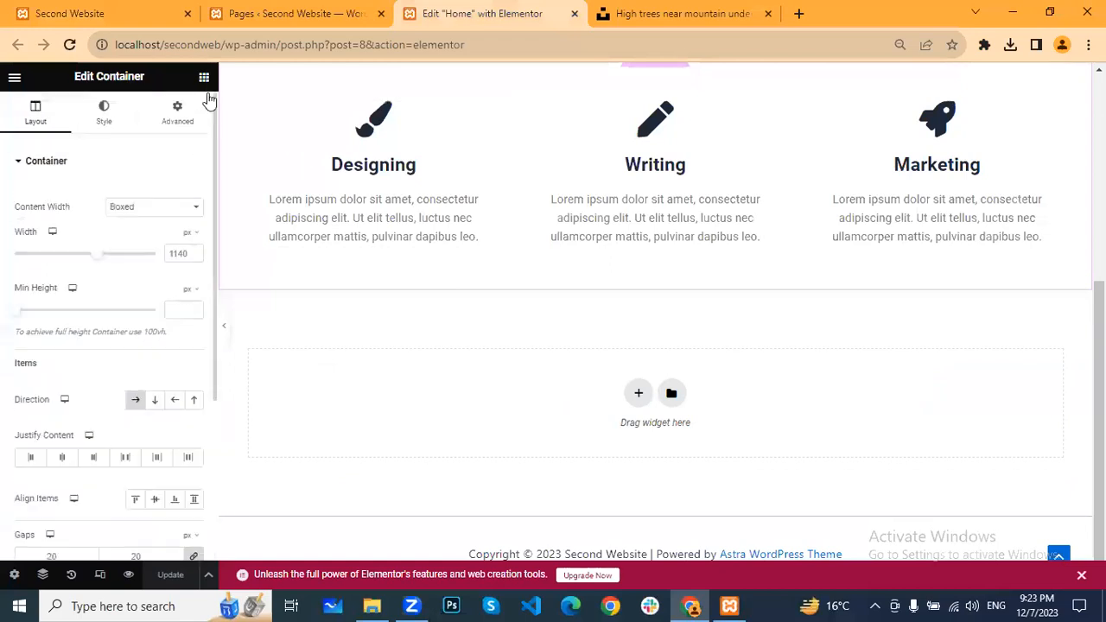
Examine Elementor's widget list, including which widgets are locked in the Pro category
left_click(205, 78)
scroll(121, 285, "down", 8)
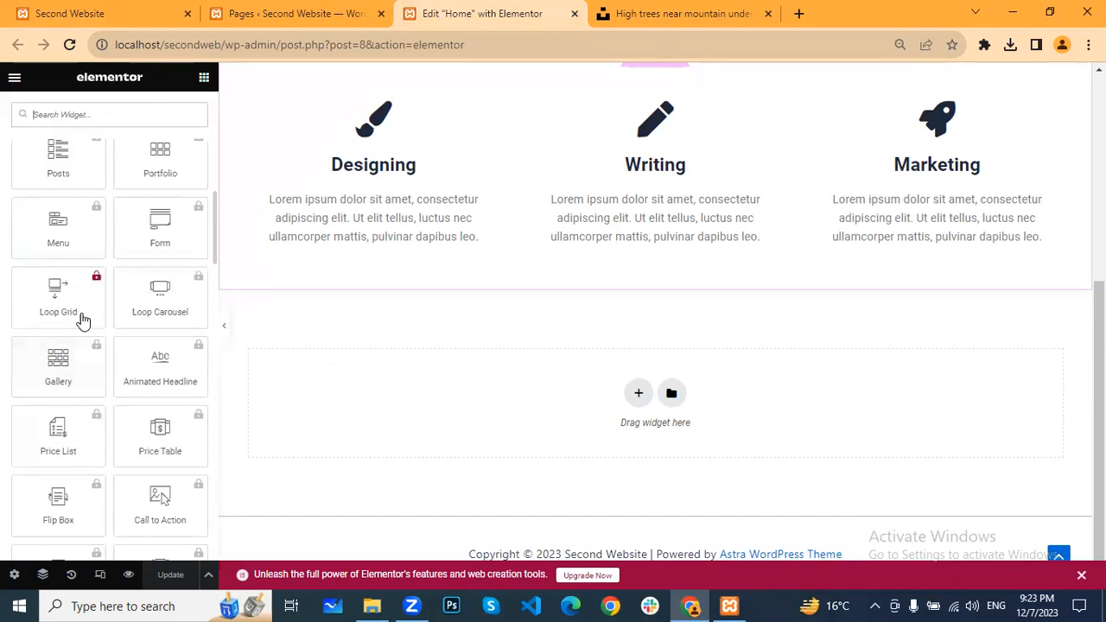
scroll(89, 318, "down", 6)
scroll(92, 320, "up", 5)
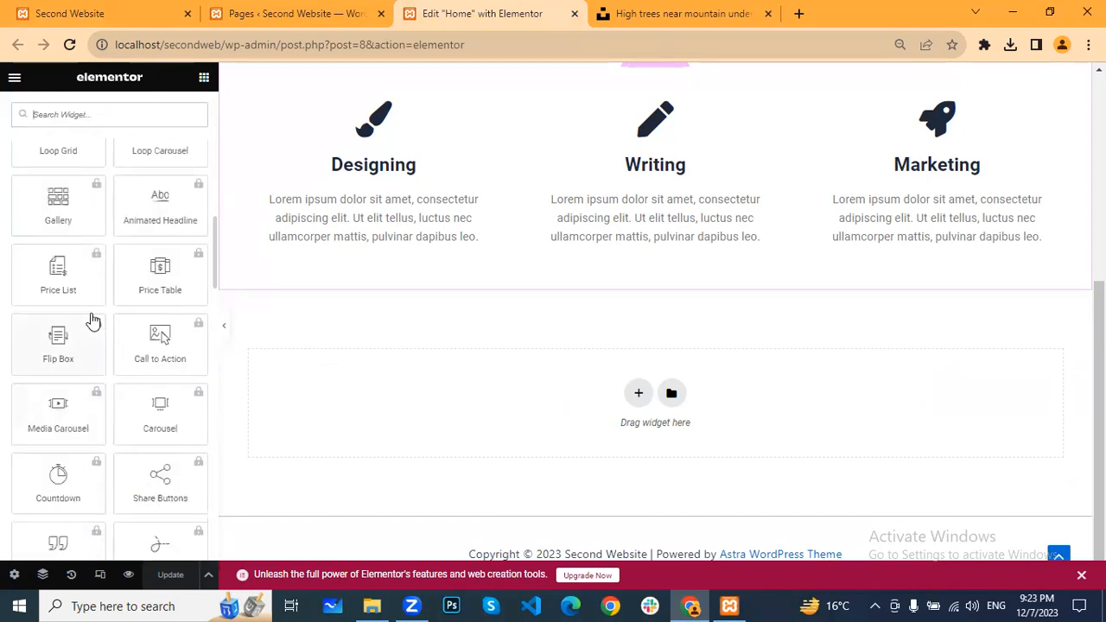
scroll(69, 302, "up", 3)
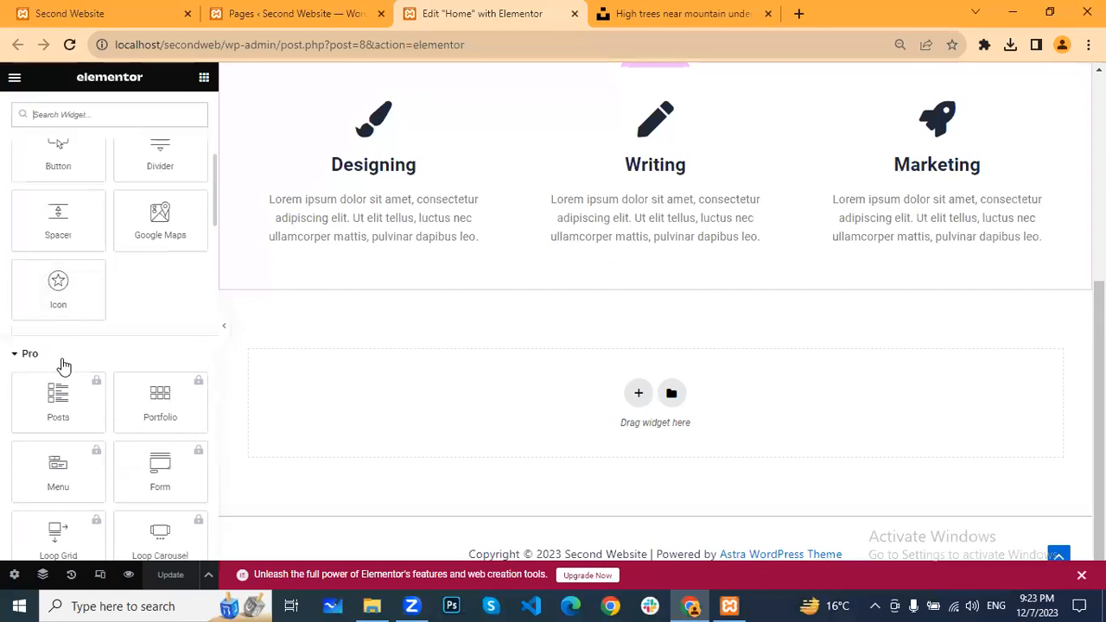
scroll(69, 376, "down", 5)
scroll(87, 366, "down", 5)
scroll(88, 365, "down", 5)
scroll(88, 357, "down", 3)
scroll(88, 357, "down", 5)
scroll(90, 362, "up", 10)
scroll(92, 365, "up", 6)
scroll(95, 363, "up", 5)
scroll(94, 360, "up", 5)
scroll(148, 407, "down", 3)
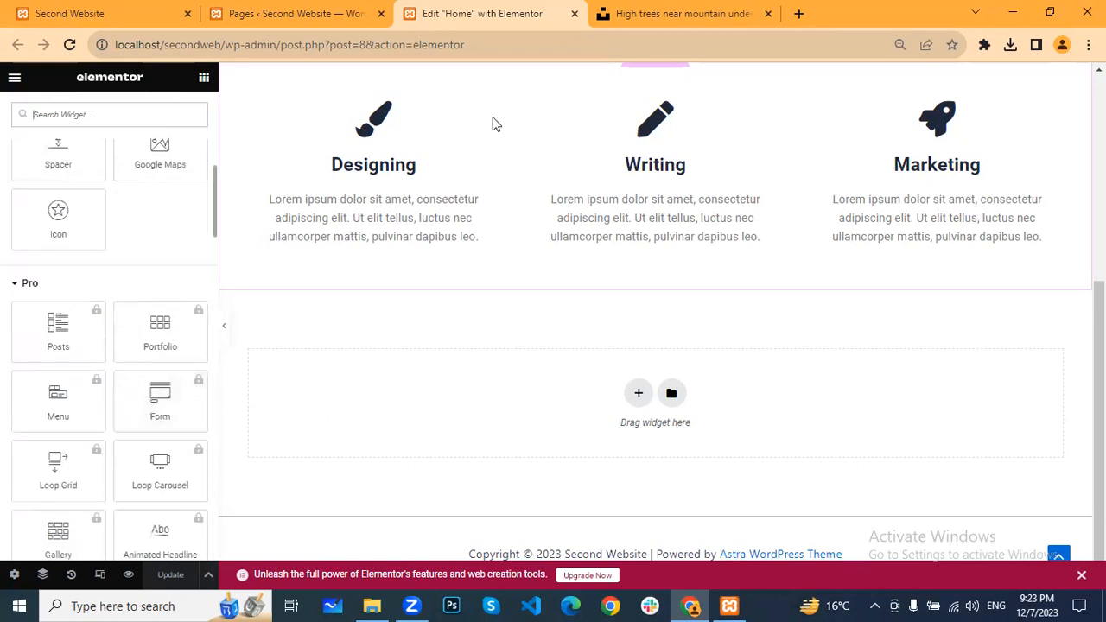
Close the stock photo page, open proelements.org in a new browser tab, and download the PRO Elements plugin
left_click(767, 13)
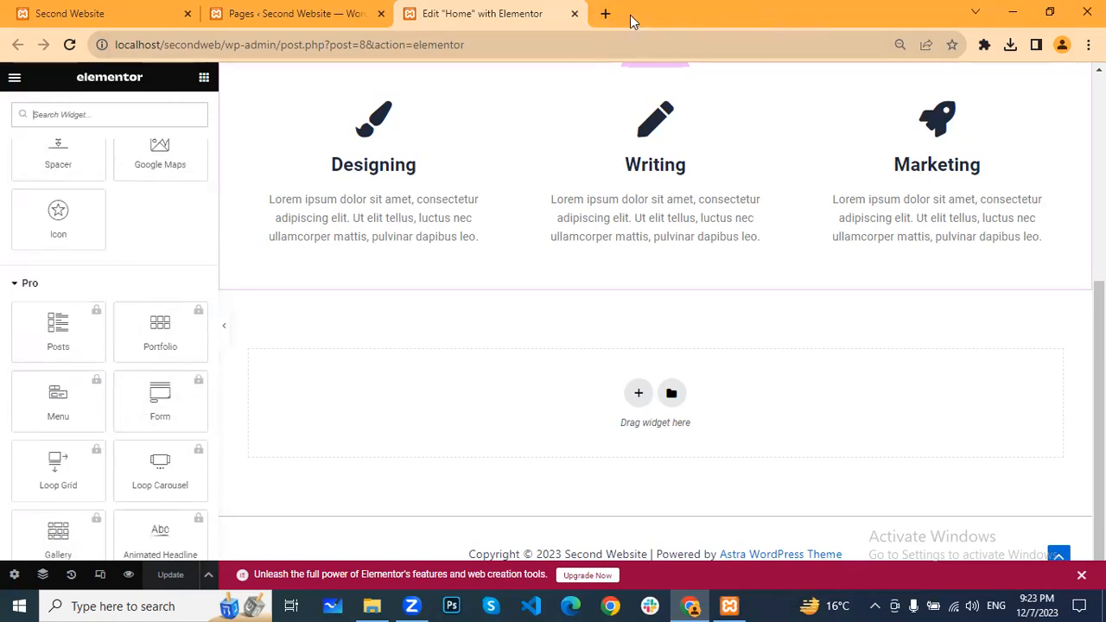
left_click(605, 13)
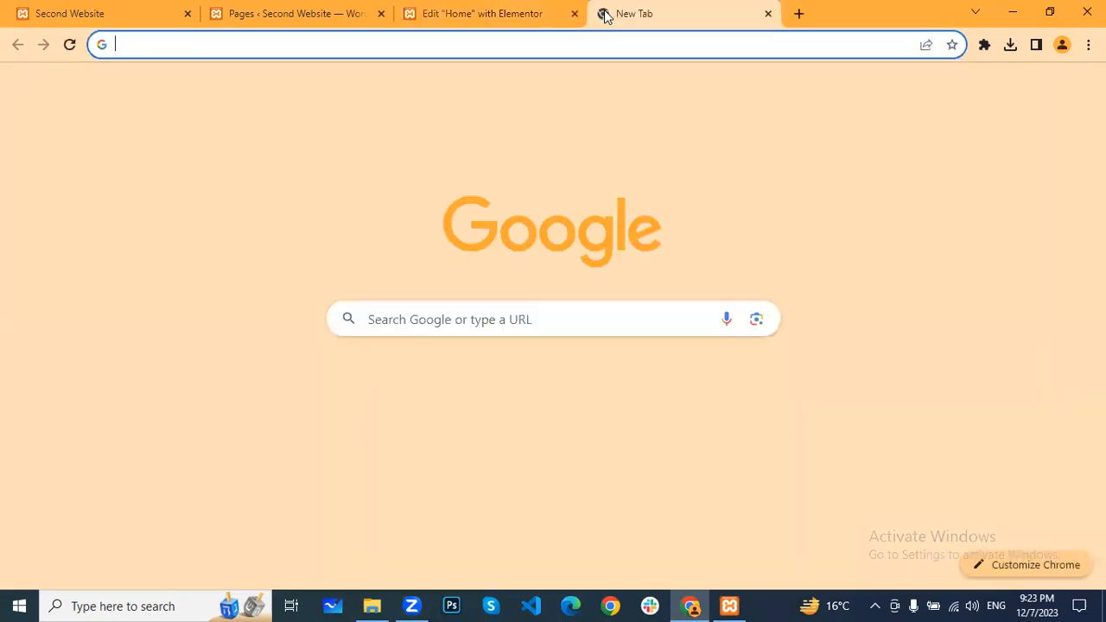
type("proelemen")
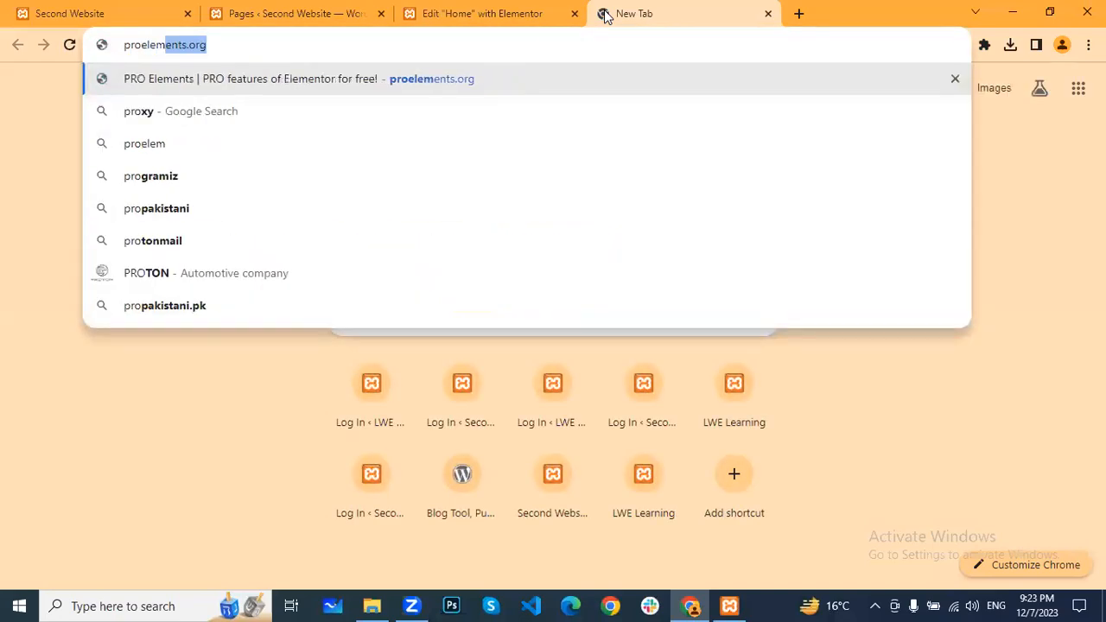
type("ts")
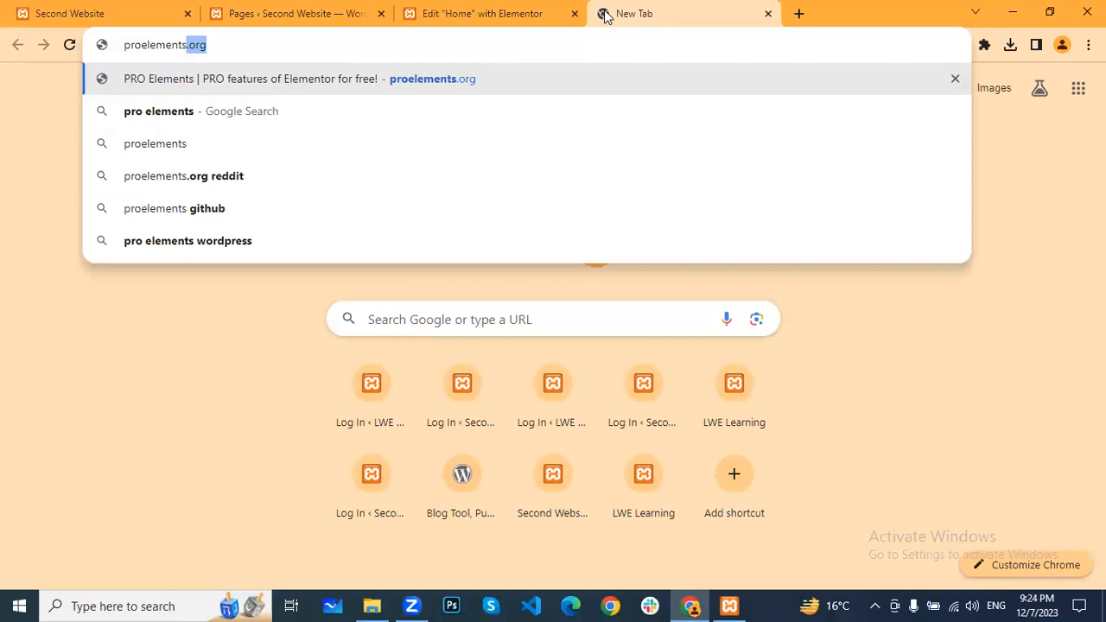
key("Return")
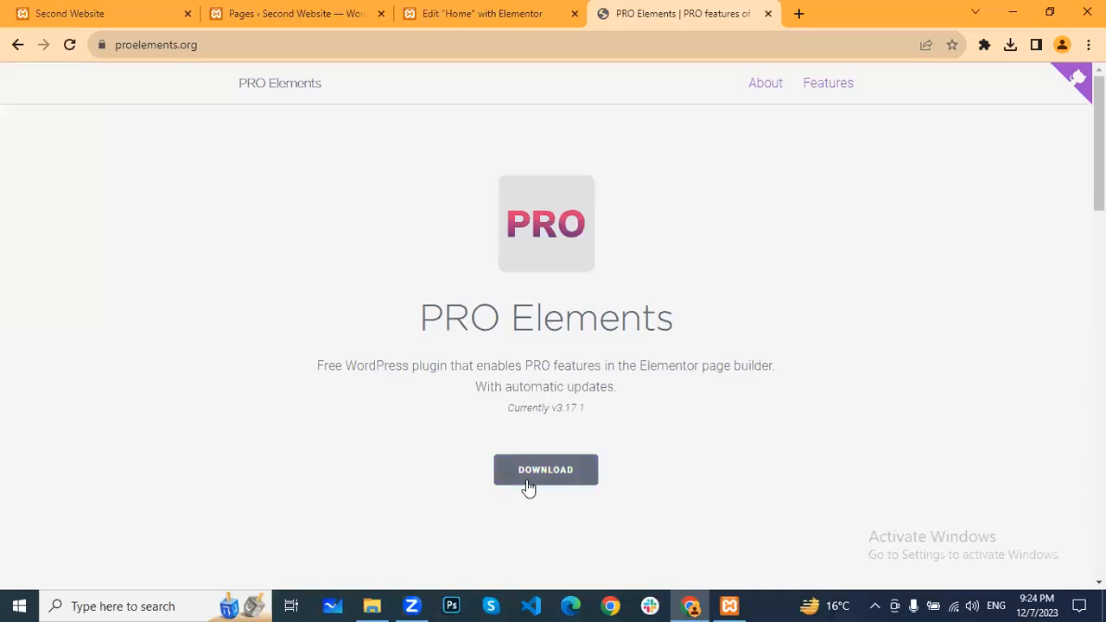
left_click(570, 475)
Open the plugin upload form in the WordPress admin and choose pro-elements.zip from the Downloads folder
left_click(308, 9)
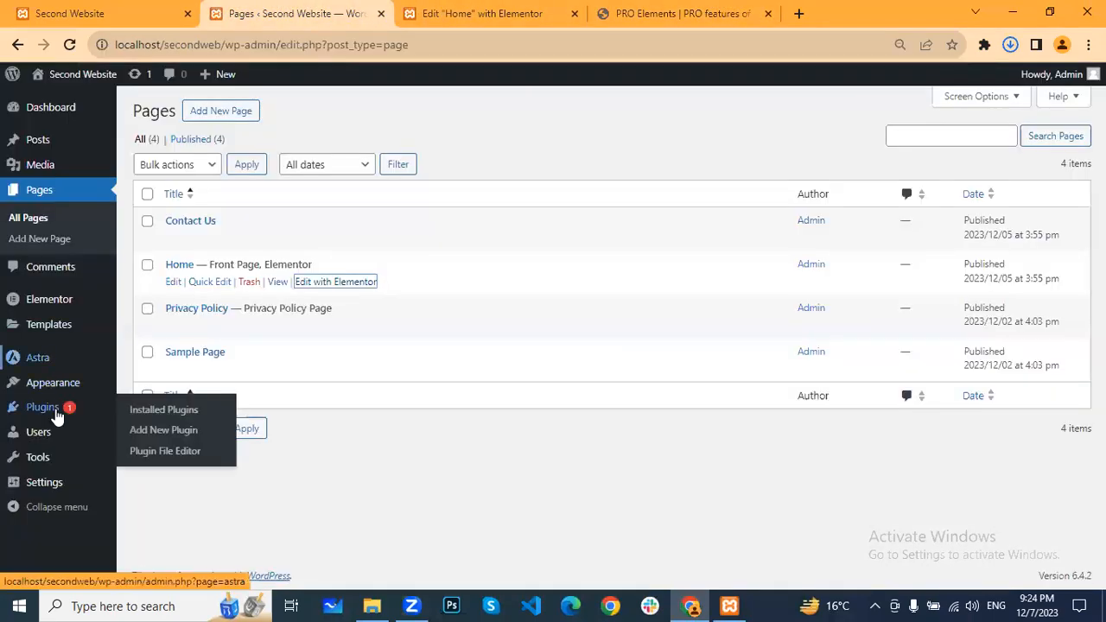
left_click(56, 417)
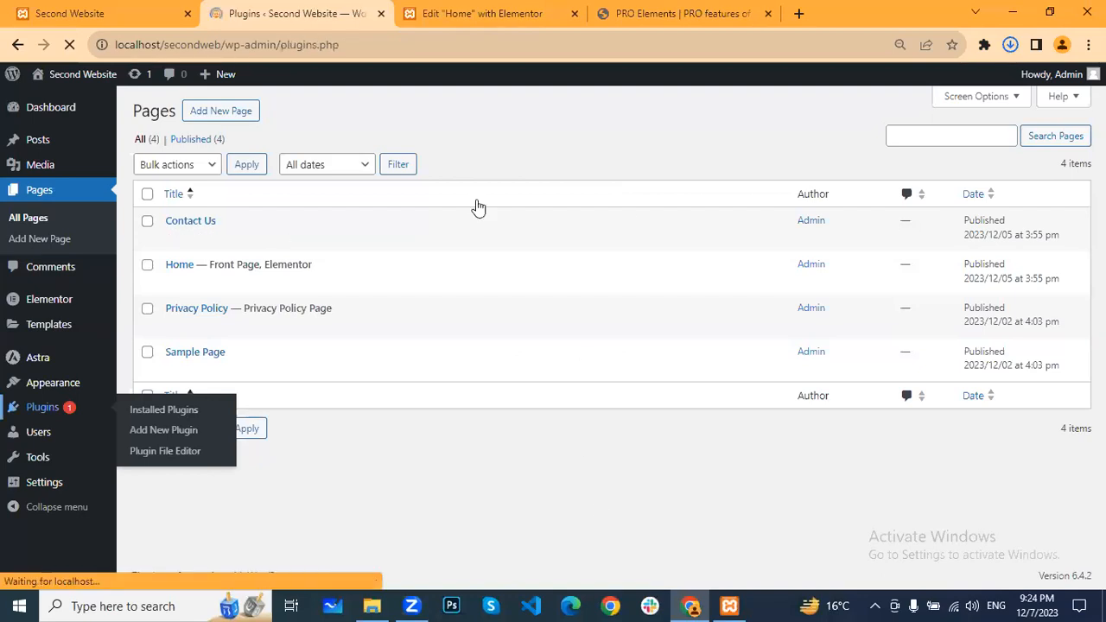
scroll(436, 230, "down", 2)
scroll(231, 152, "up", 2)
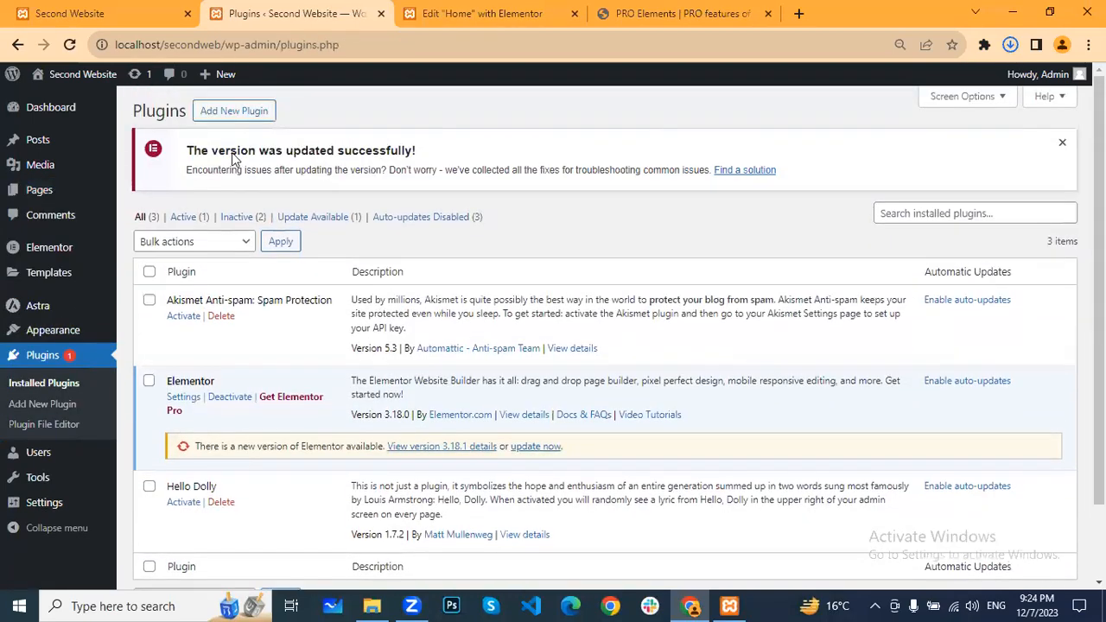
left_click(240, 113)
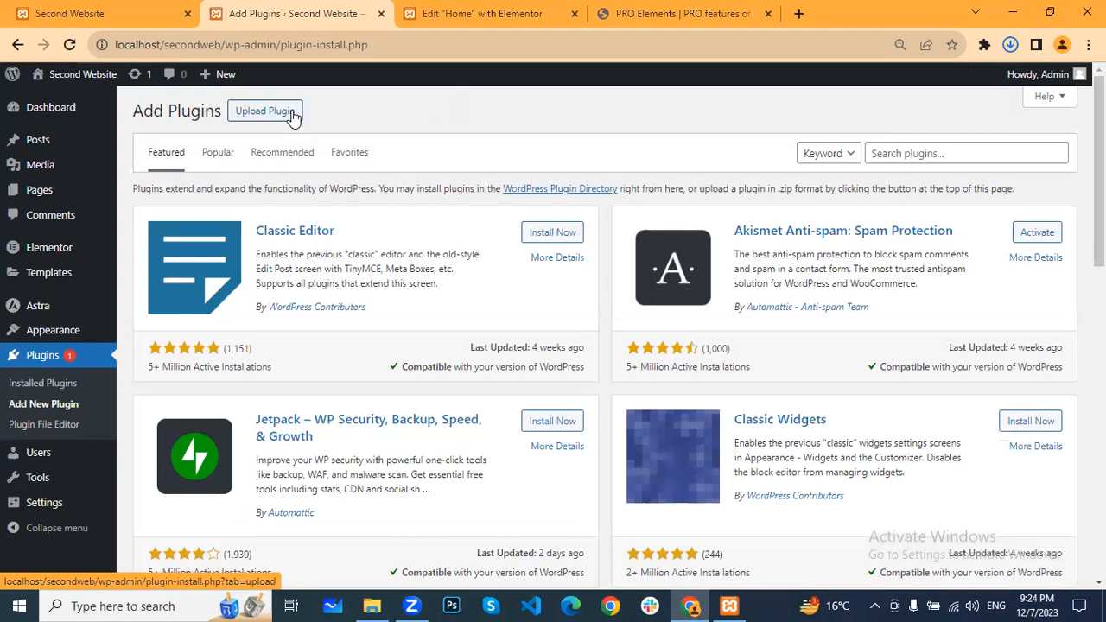
left_click(292, 115)
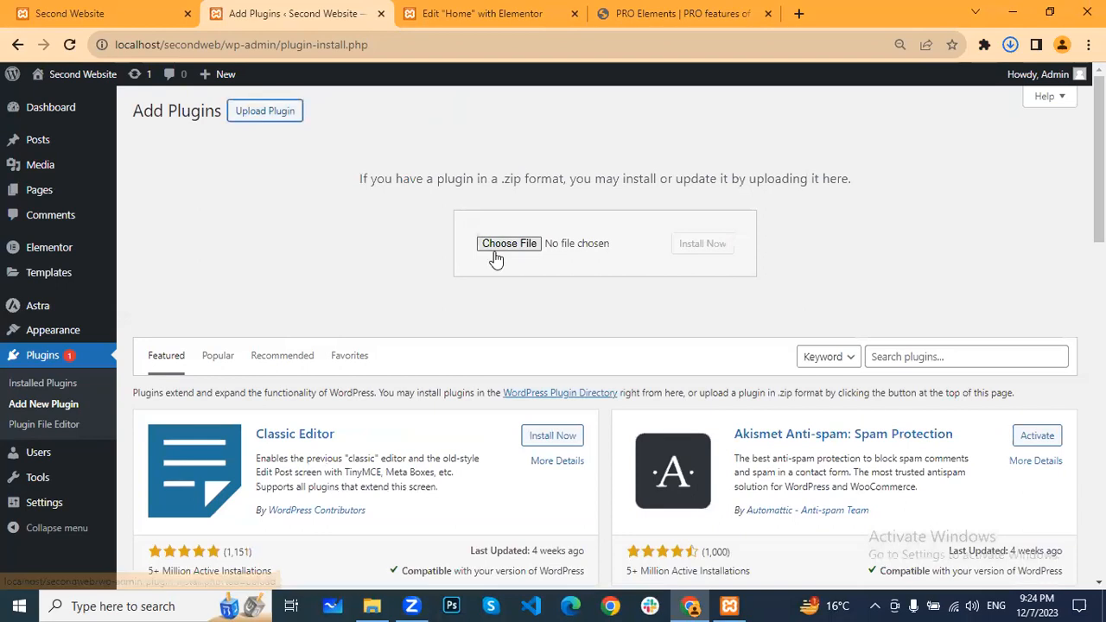
left_click(490, 242)
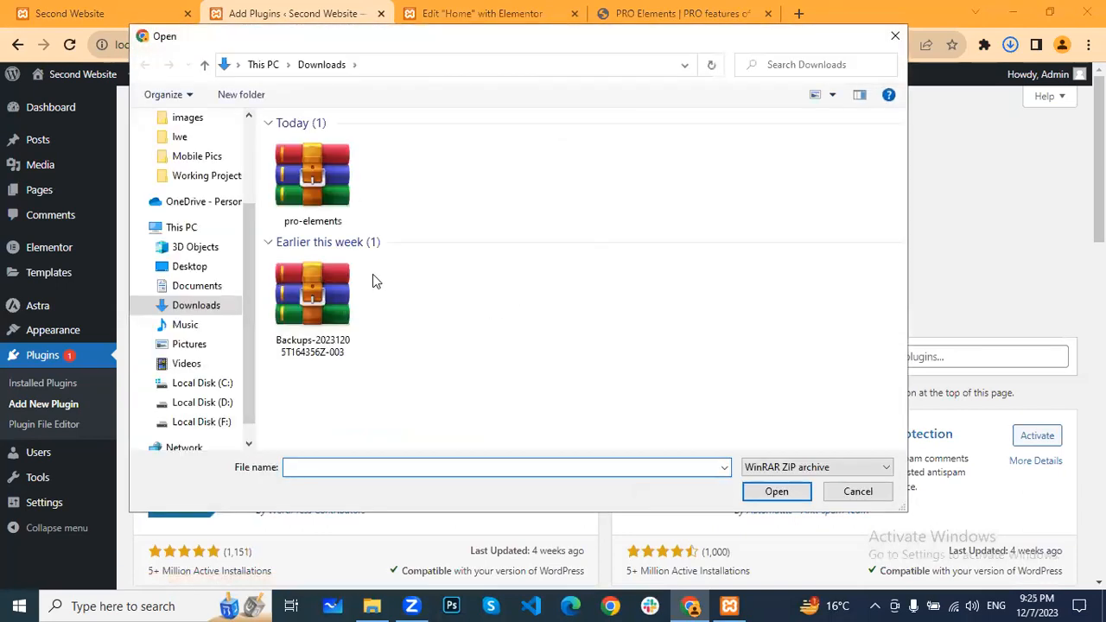
left_click(334, 193)
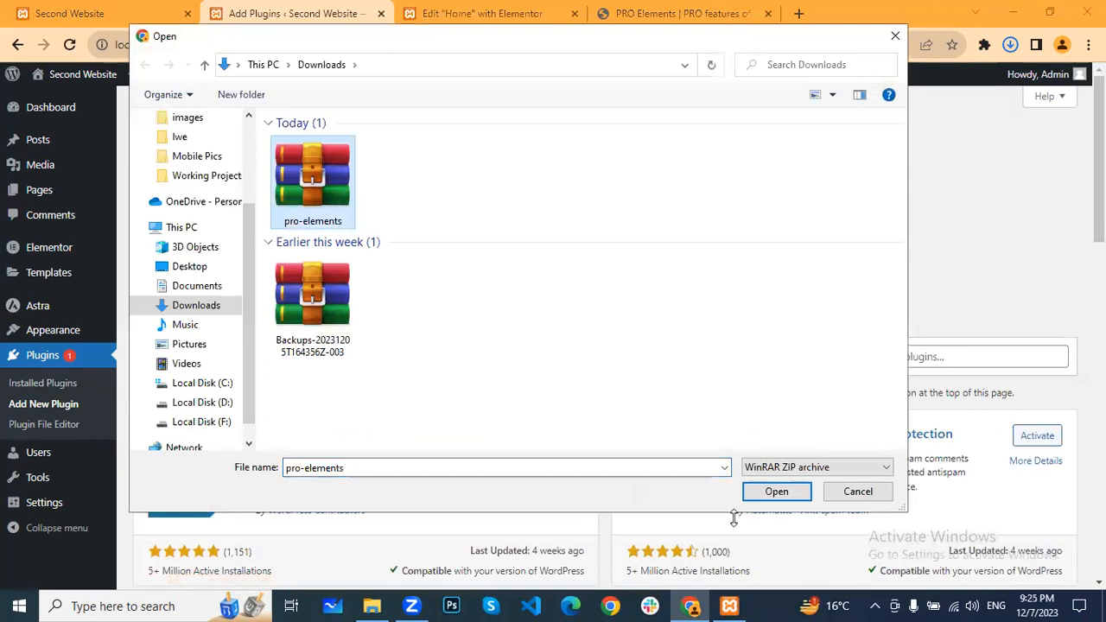
left_click(774, 491)
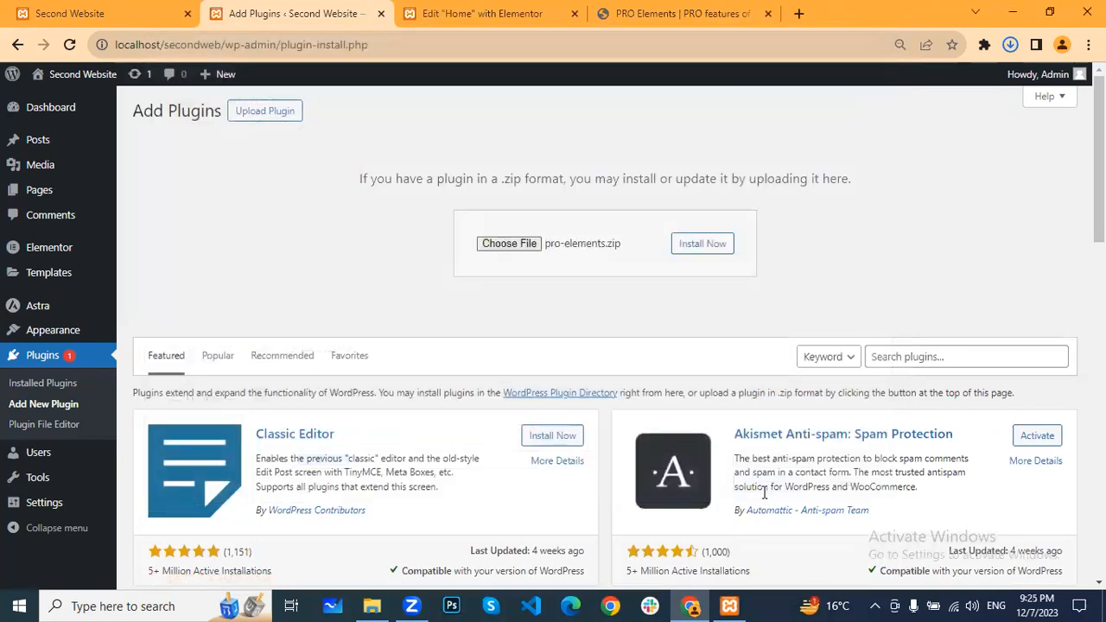
Install and activate the PRO Elements plugin, and return to the Home page's Elementor editor
left_click(724, 250)
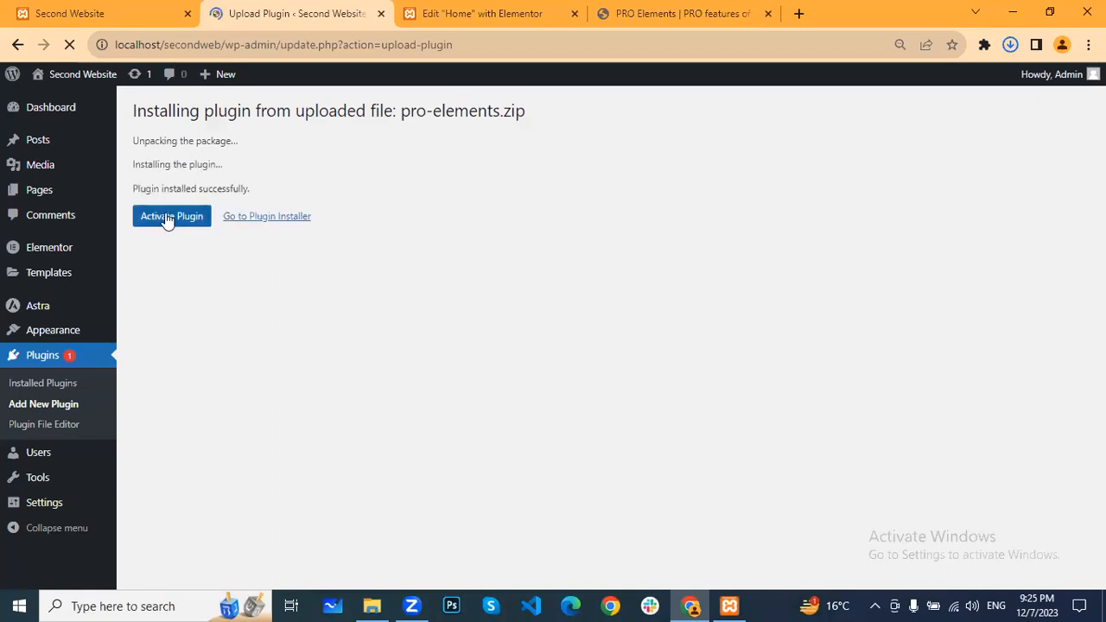
left_click(168, 218)
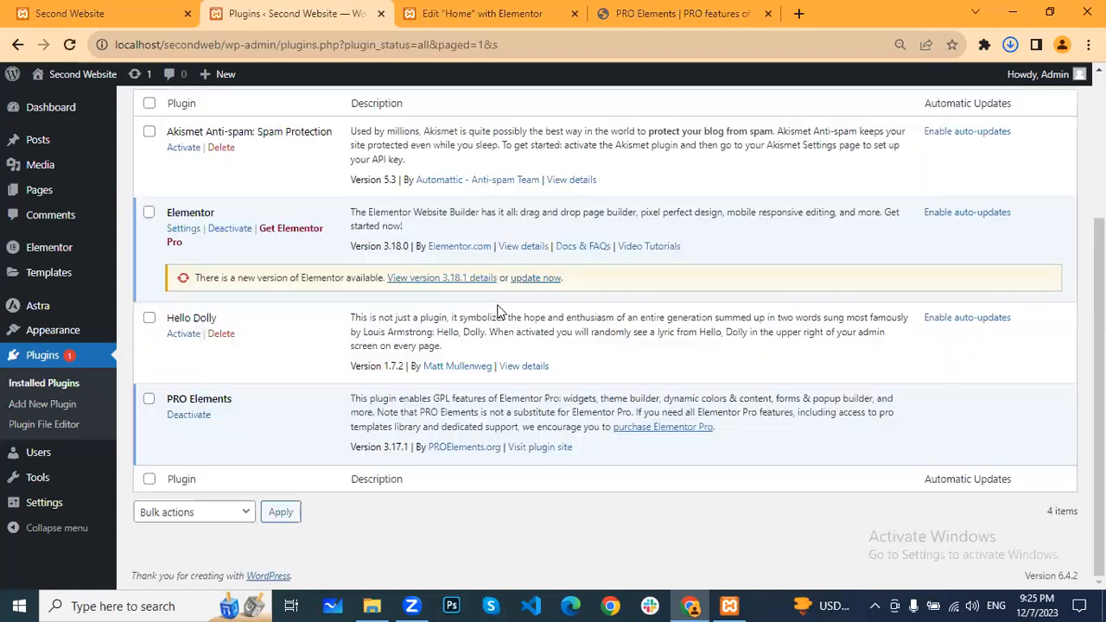
left_click(471, 14)
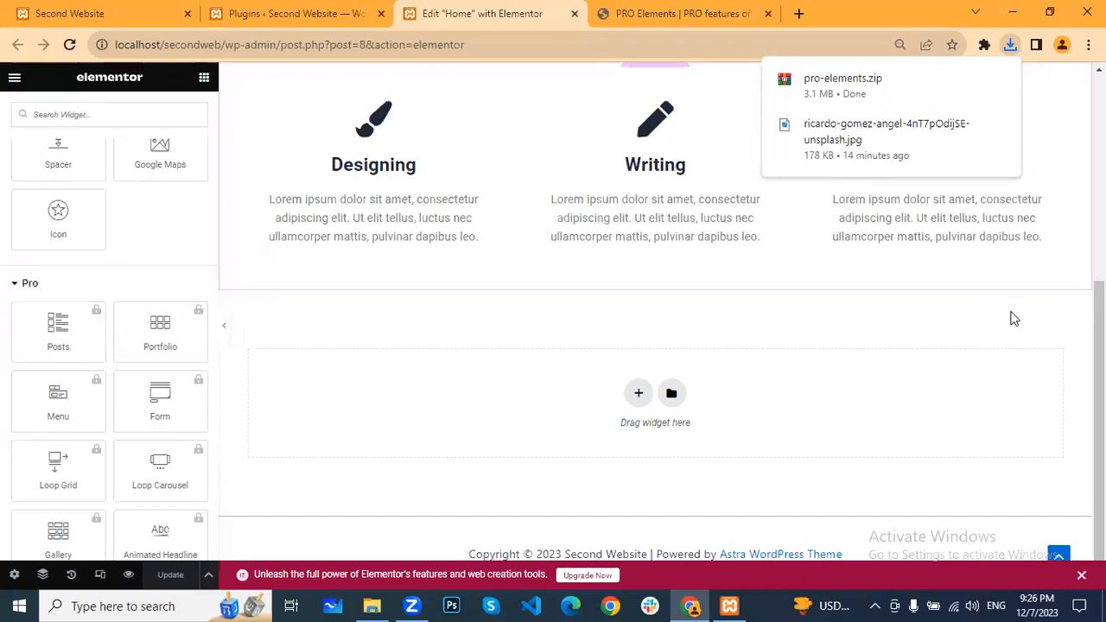
Reload the Home page's Elementor editor and examine the Pro category in the widget list
left_click(70, 44)
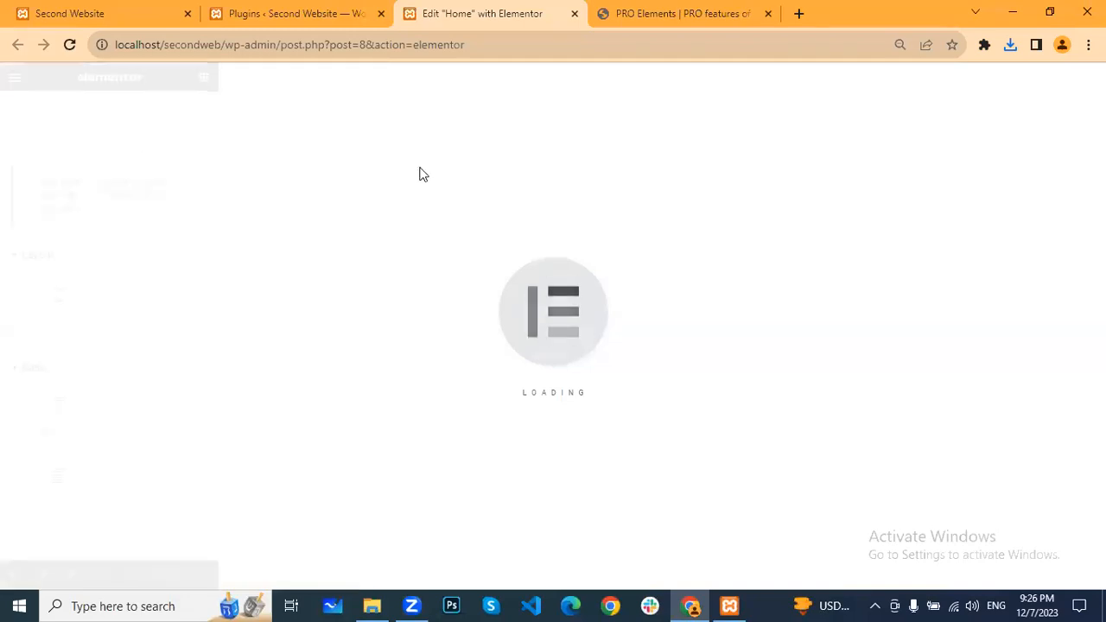
scroll(89, 363, "down", 3)
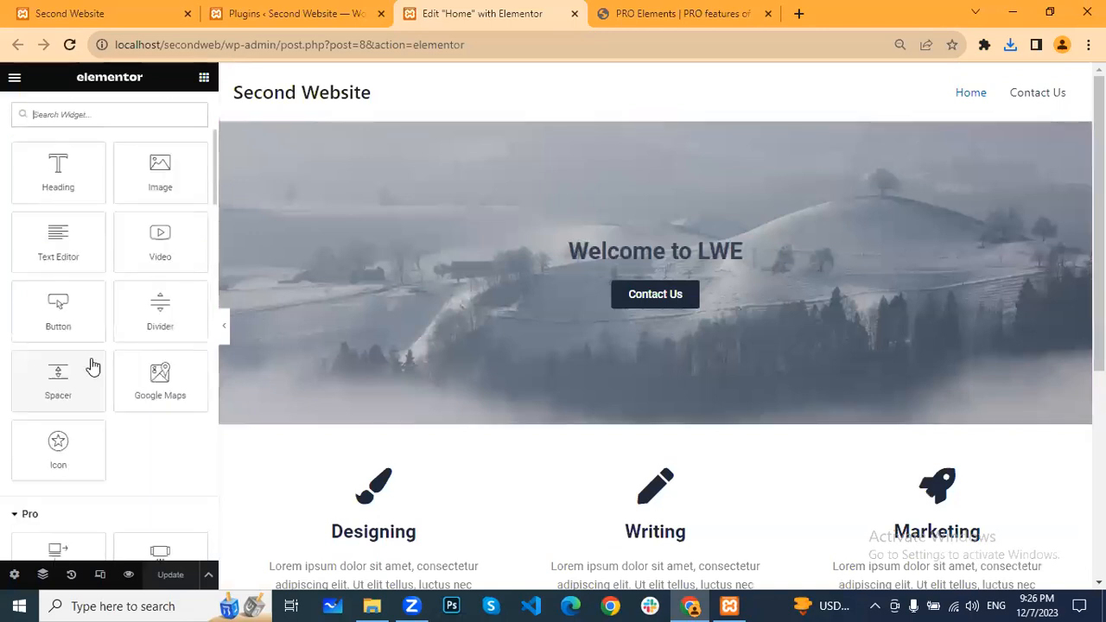
scroll(45, 289, "down", 3)
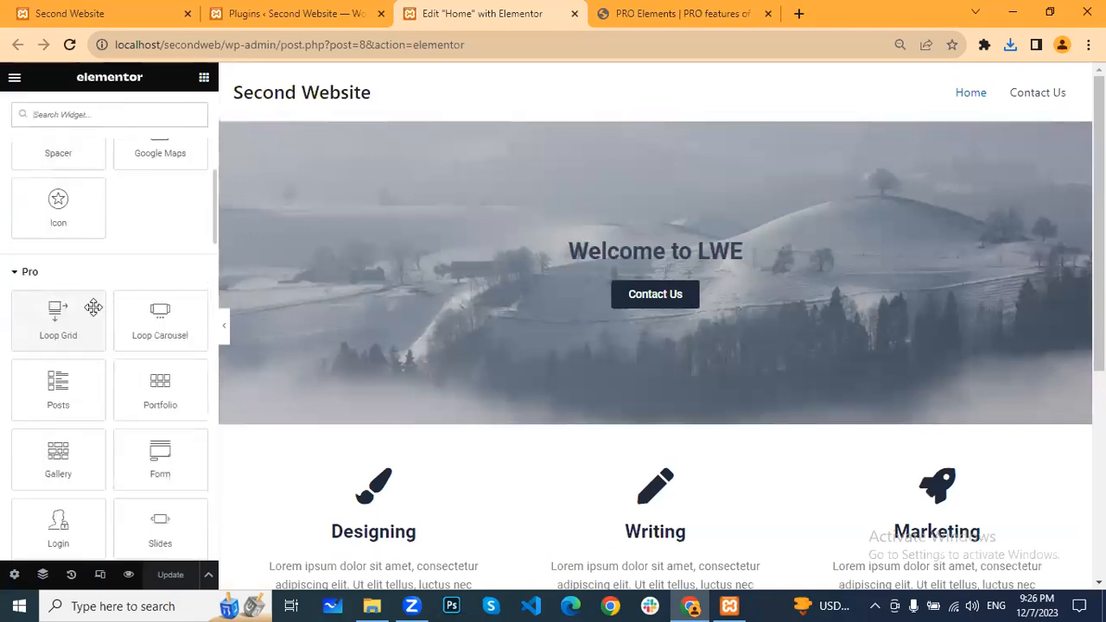
scroll(116, 299, "down", 5)
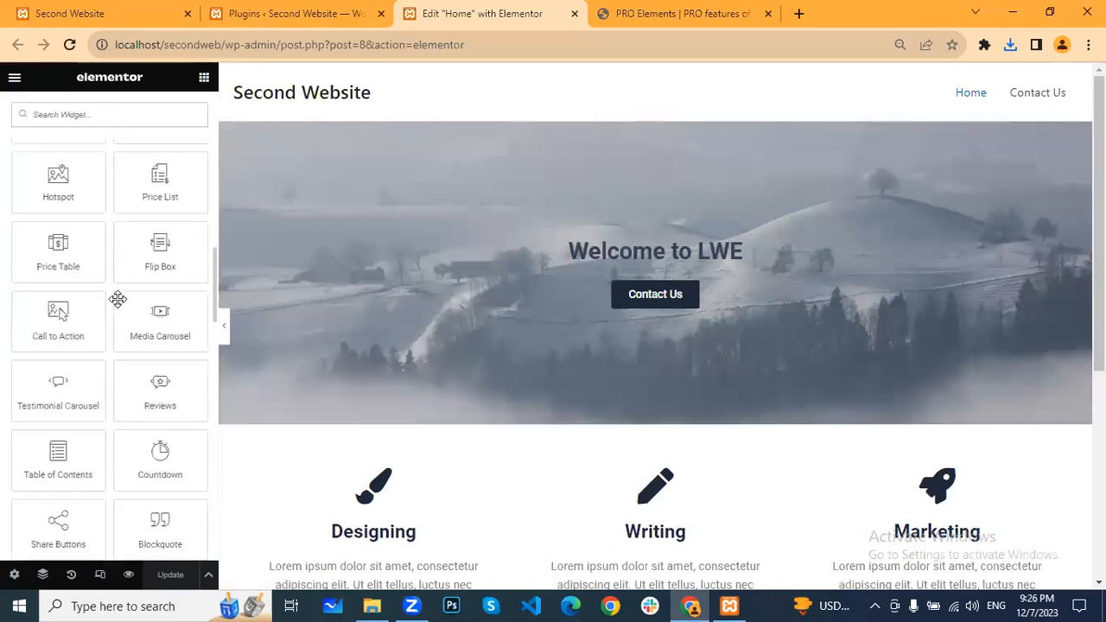
scroll(119, 303, "down", 5)
scroll(118, 299, "down", 3)
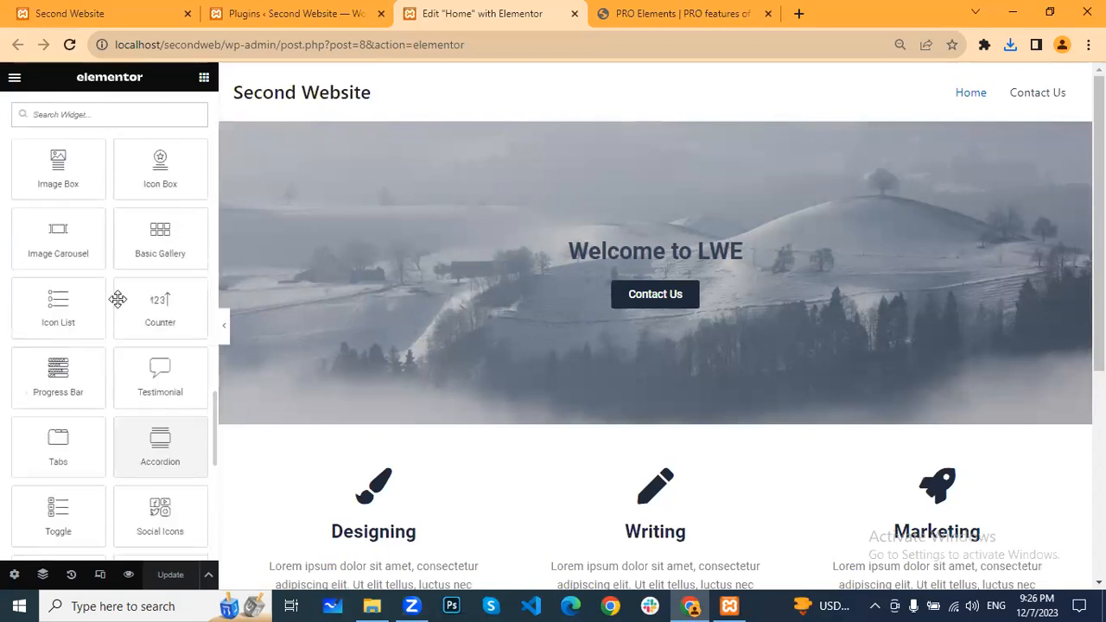
scroll(138, 300, "up", 12)
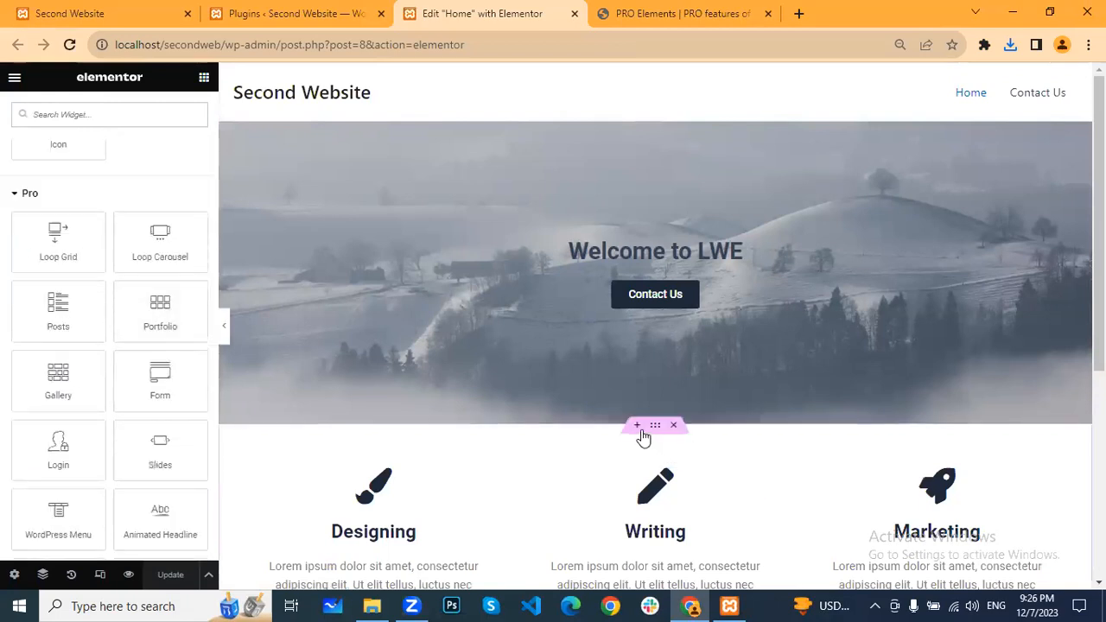
Examine the icon box container's layout, additional, advanced and Custom CSS options
left_click(655, 427)
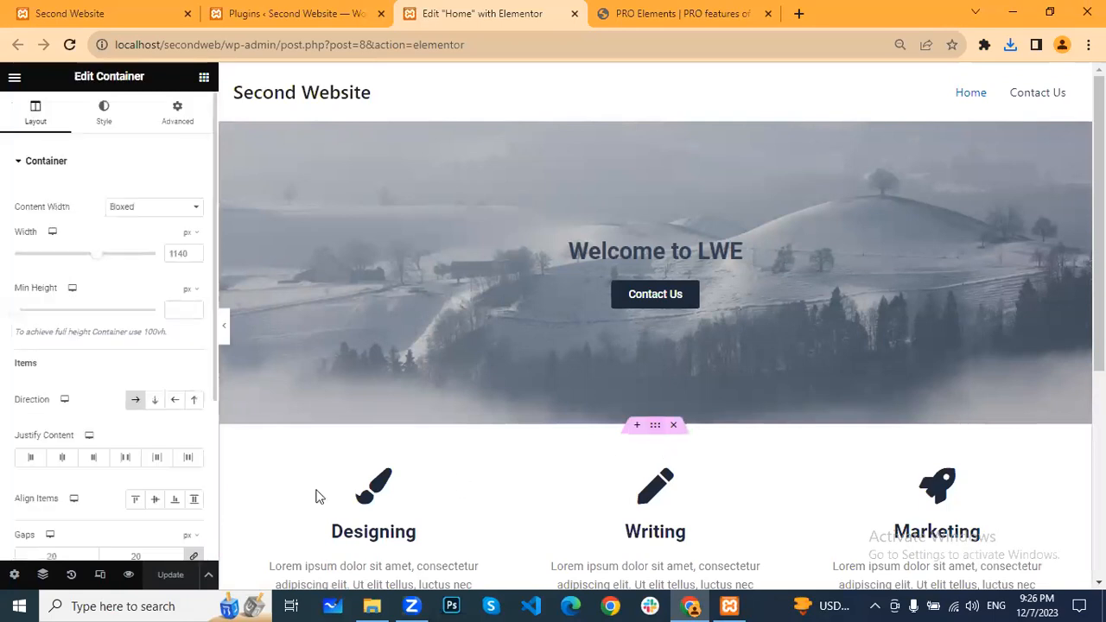
scroll(155, 301, "down", 3)
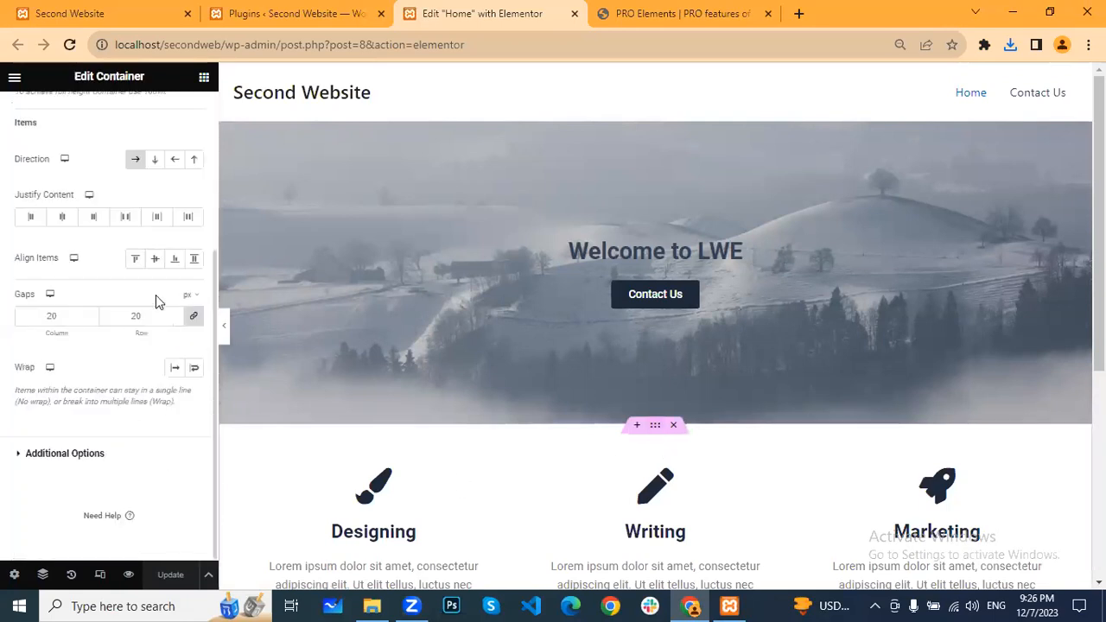
left_click(82, 456)
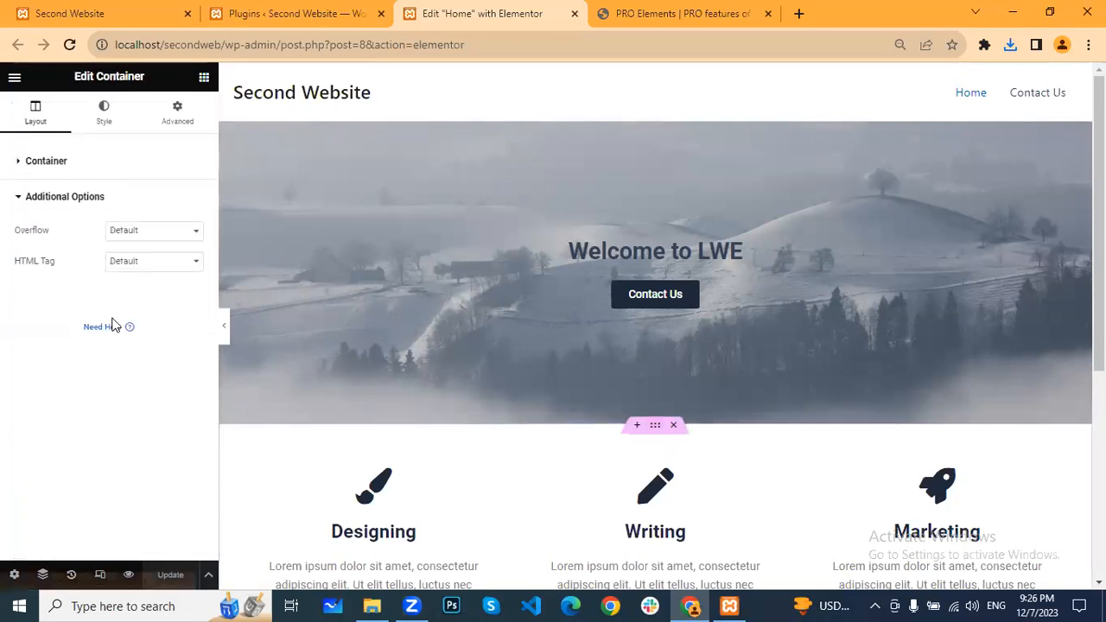
left_click(178, 113)
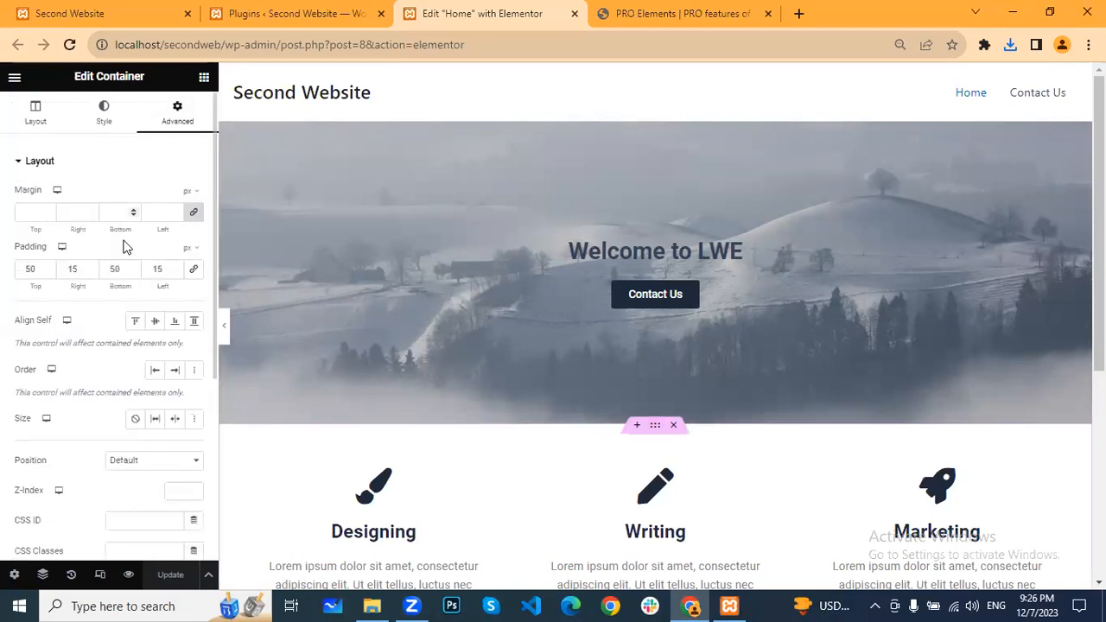
scroll(125, 242, "down", 3)
left_click(72, 447)
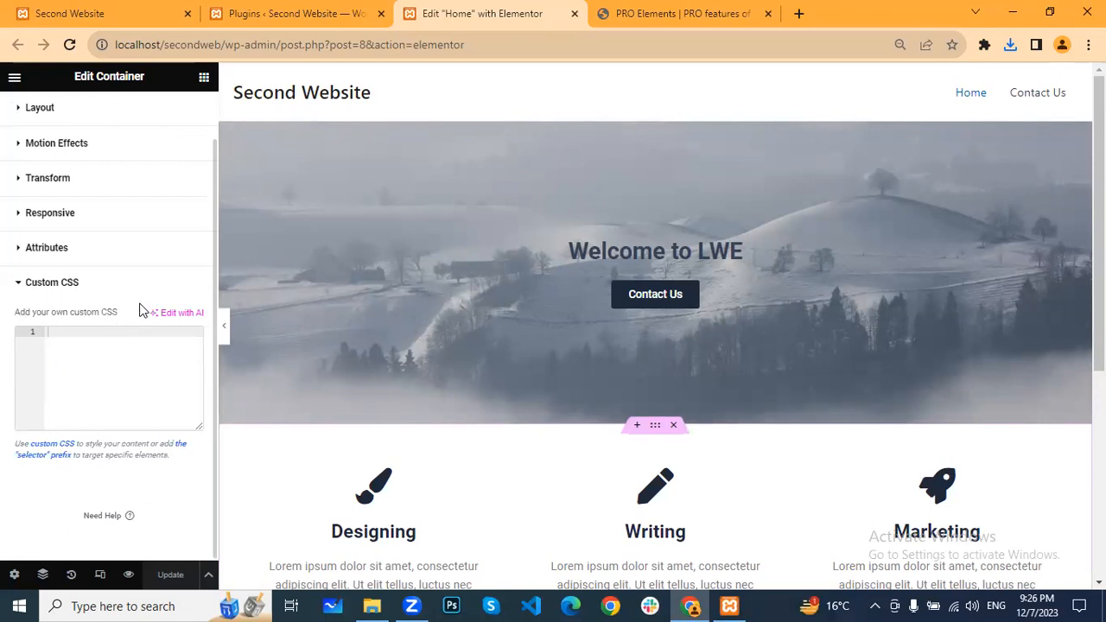
scroll(125, 250, "up", 5)
left_click(36, 115)
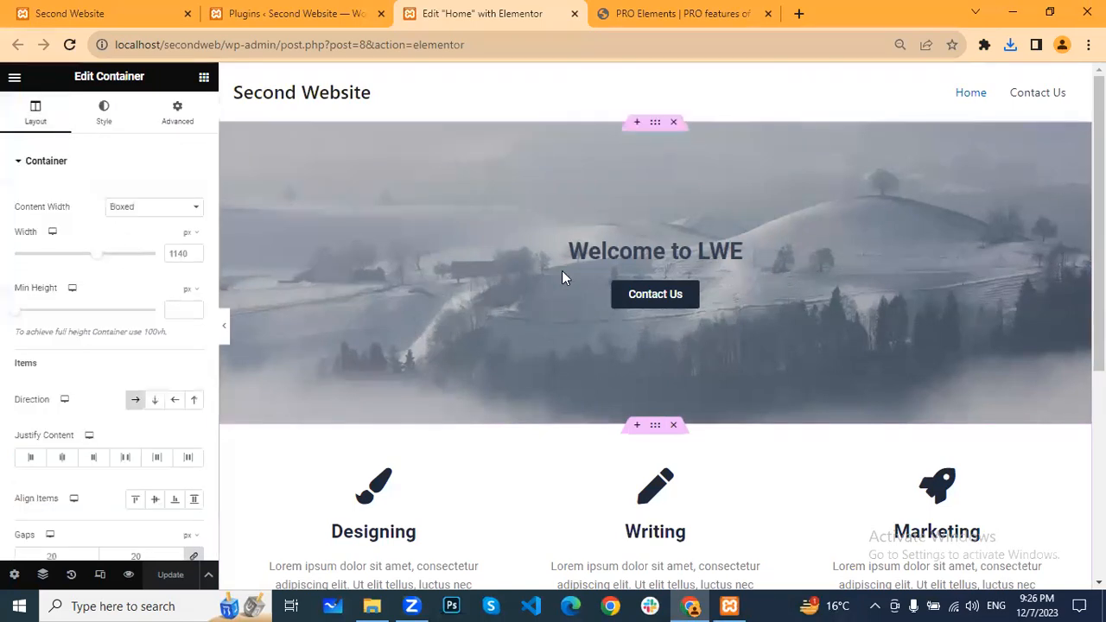
Add a container with two equal columns below the icon box row and place an Image widget in its first column
scroll(604, 276, "down", 5)
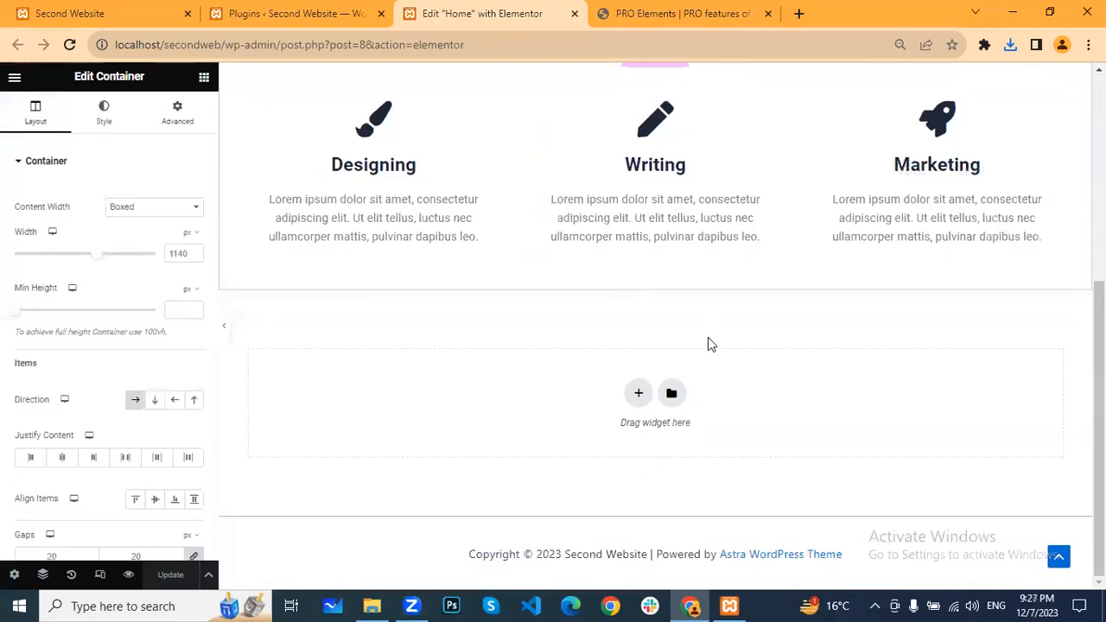
left_click(638, 396)
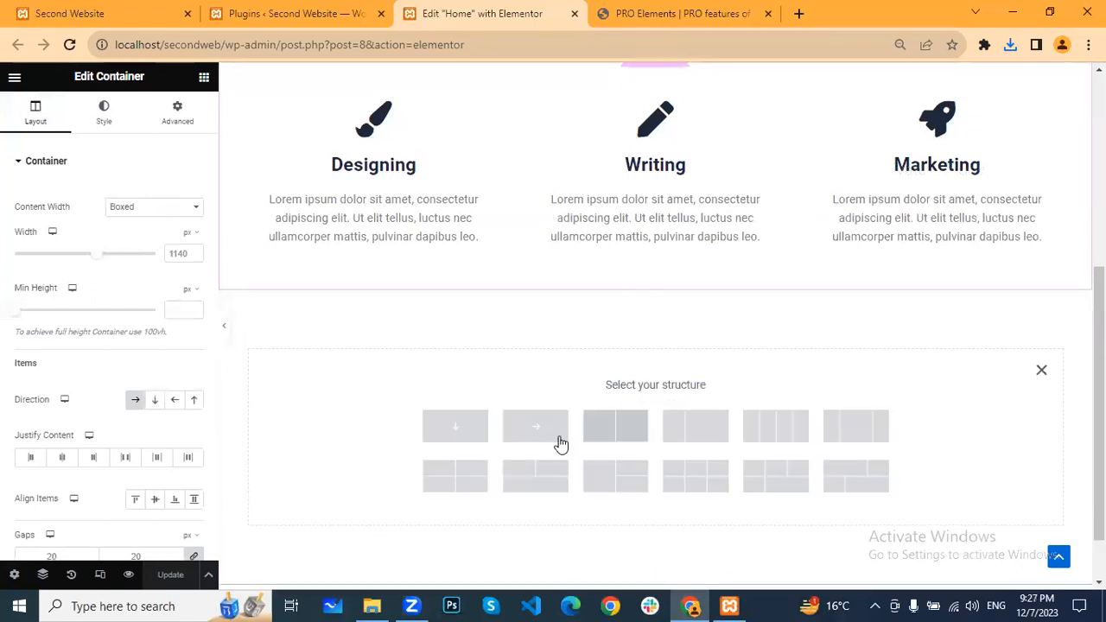
left_click(613, 427)
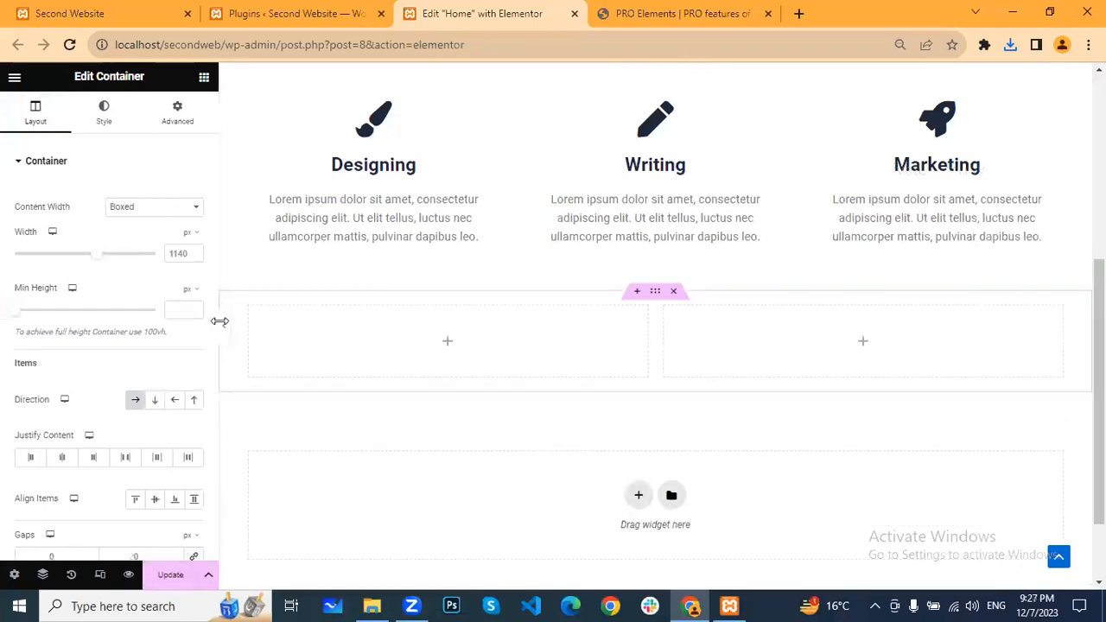
left_click(204, 79)
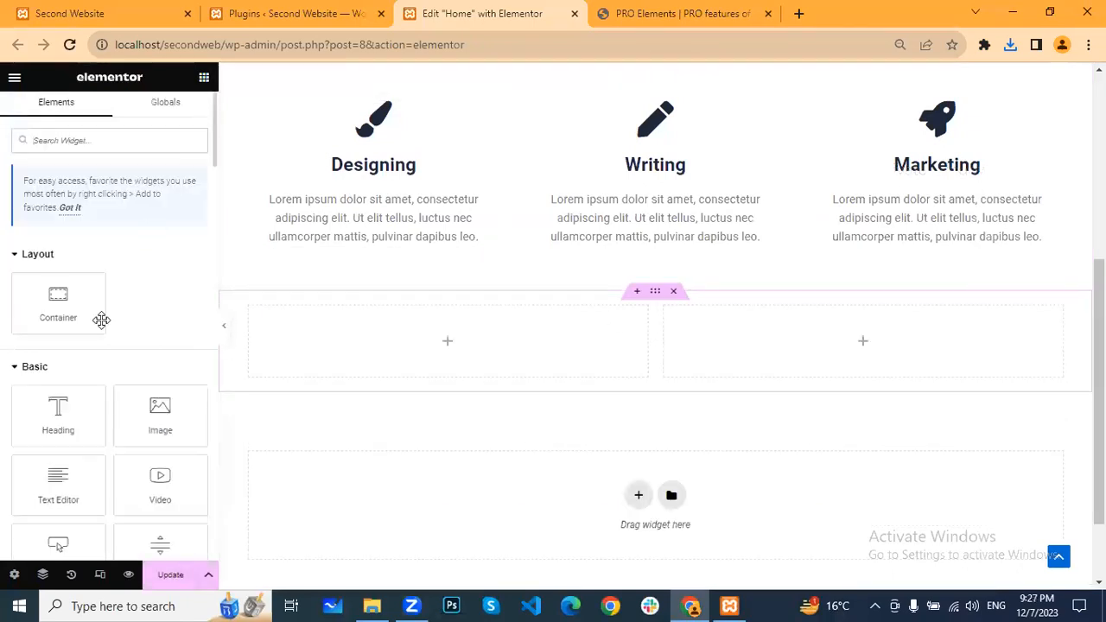
left_click_drag(129, 419, 350, 354)
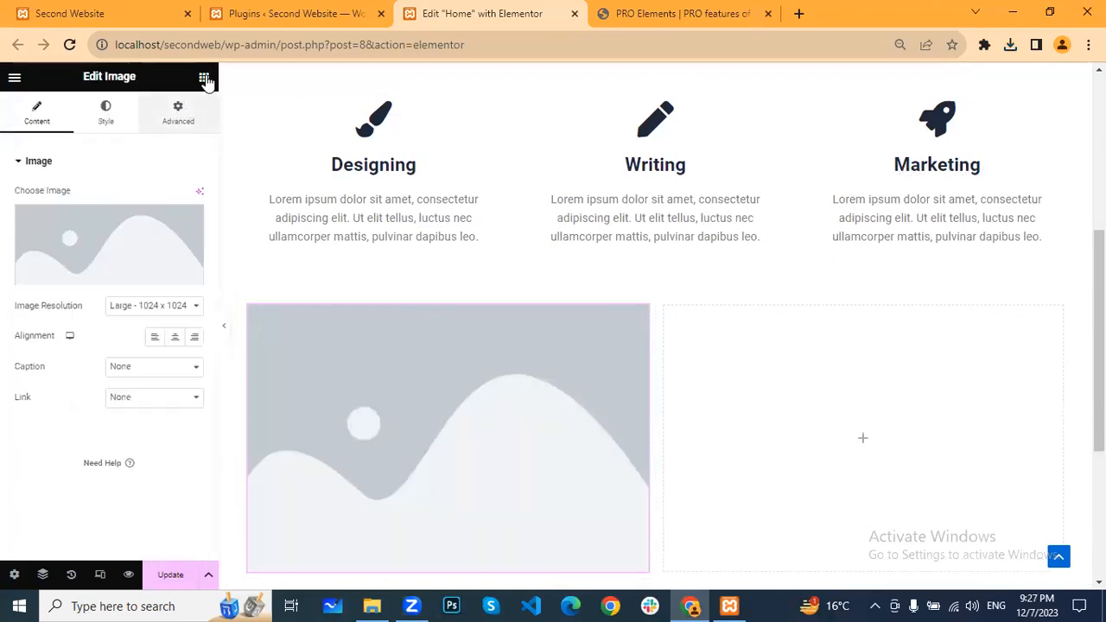
Upload ca5e2c669808d7d3a5aaf6b84caee93f from the Downloads folder and use it as the Image widget's picture
left_click(114, 244)
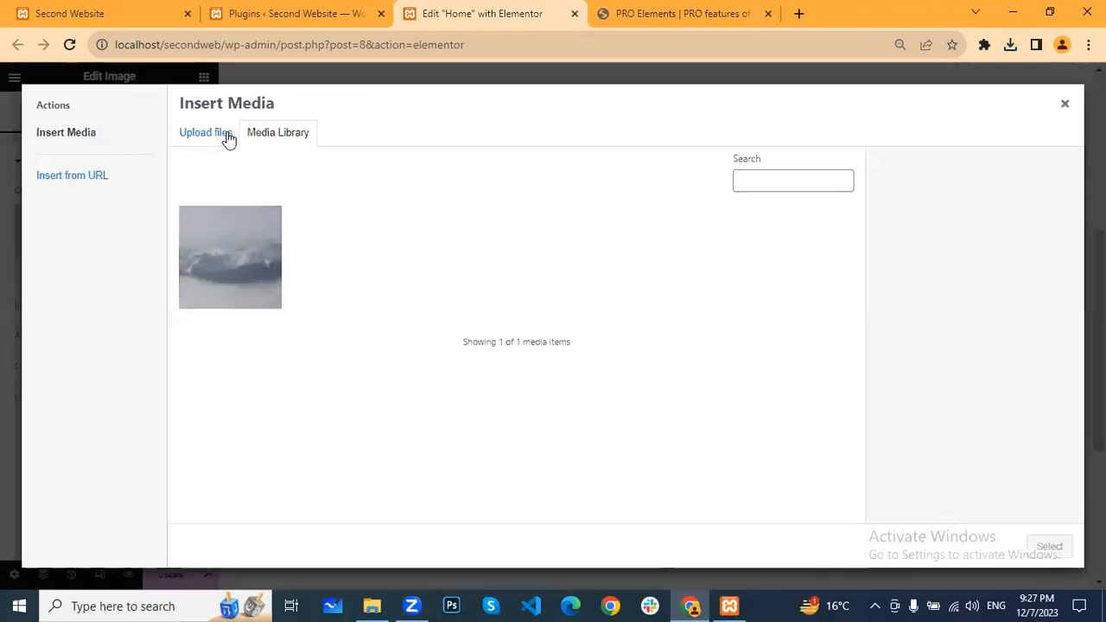
left_click(228, 137)
left_click(656, 353)
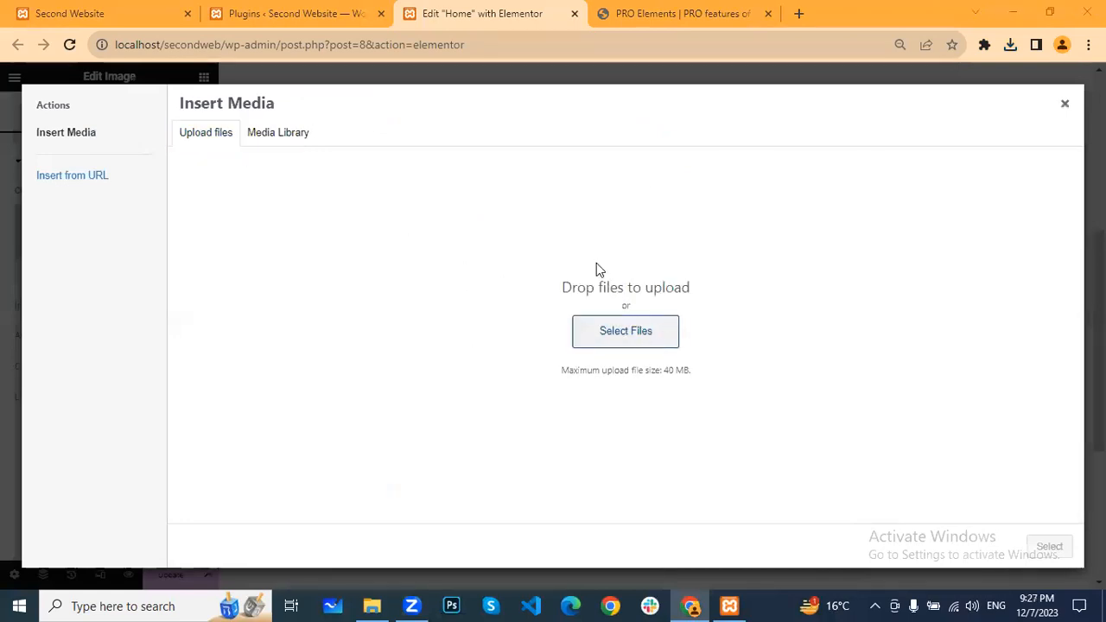
scroll(464, 285, "down", 3)
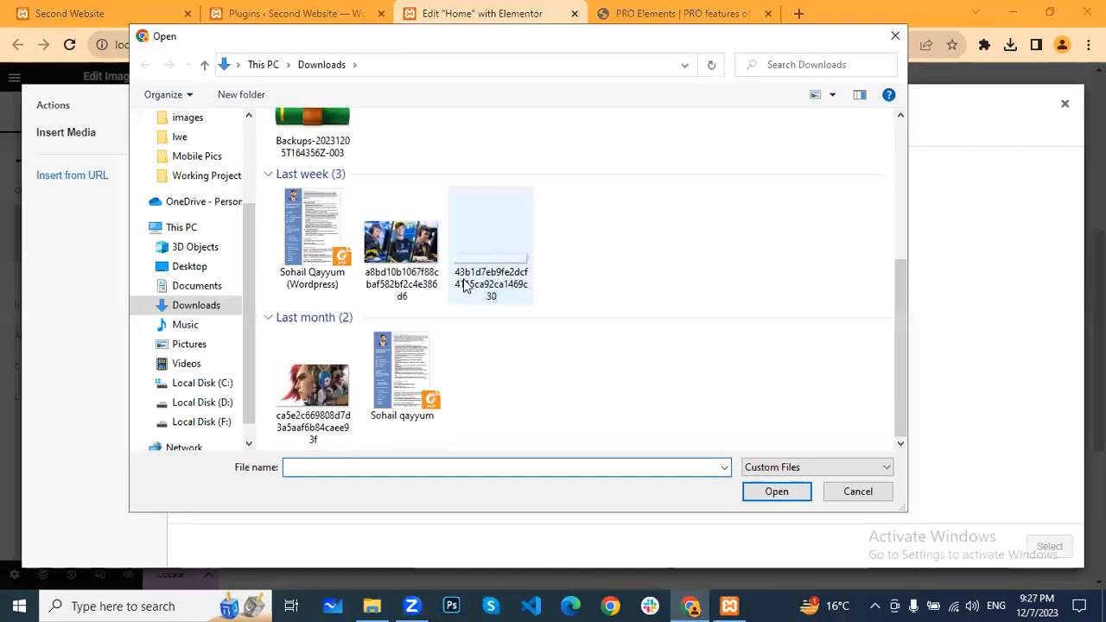
left_click(313, 389)
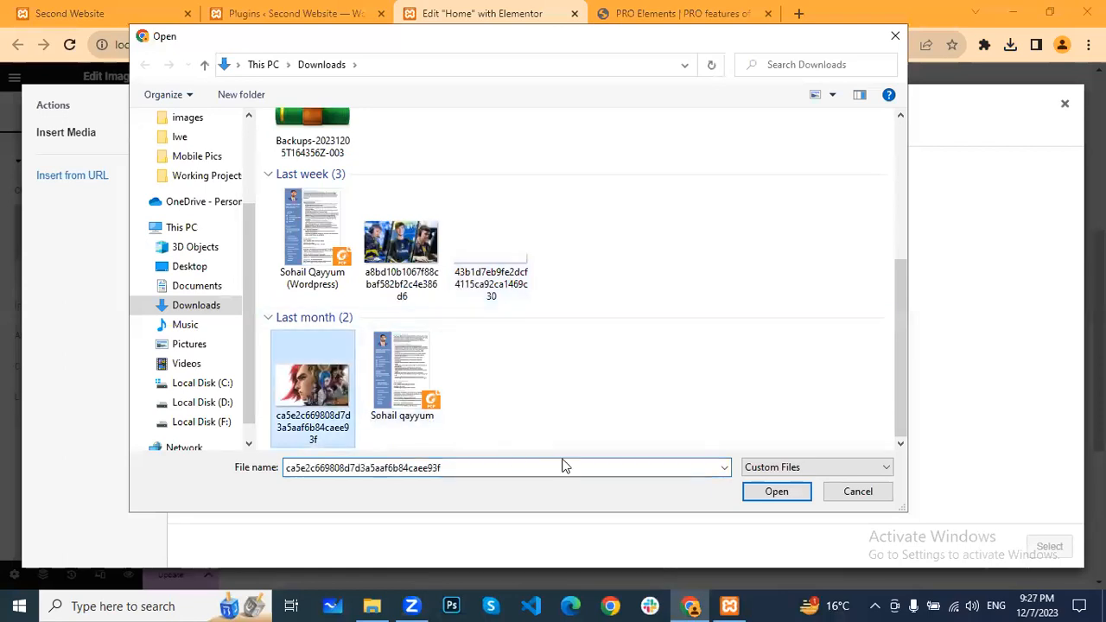
left_click(775, 491)
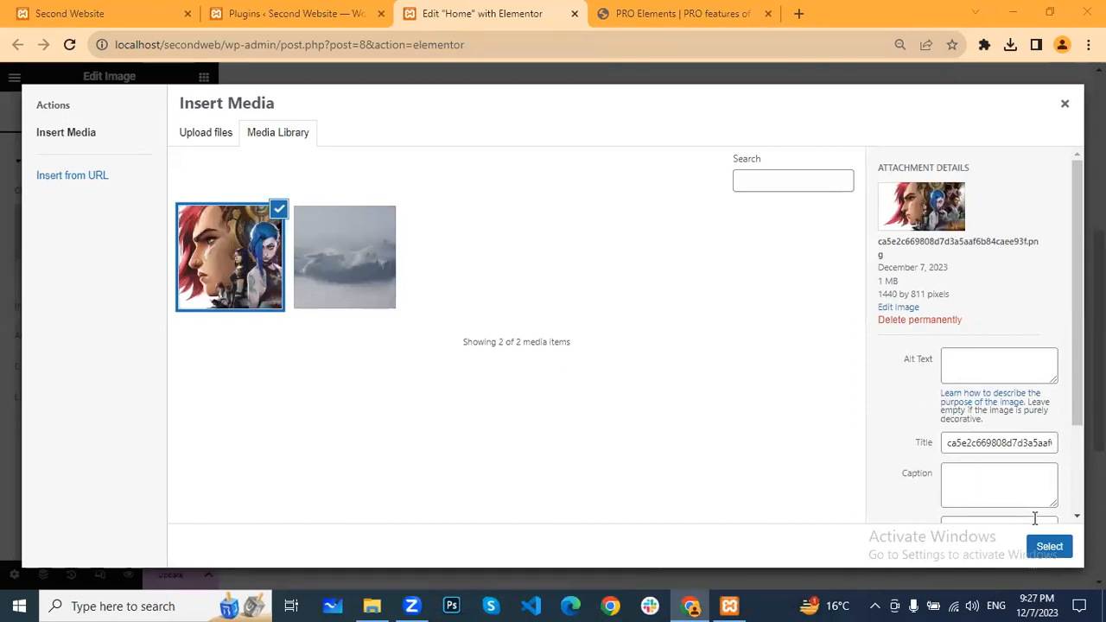
left_click(1063, 550)
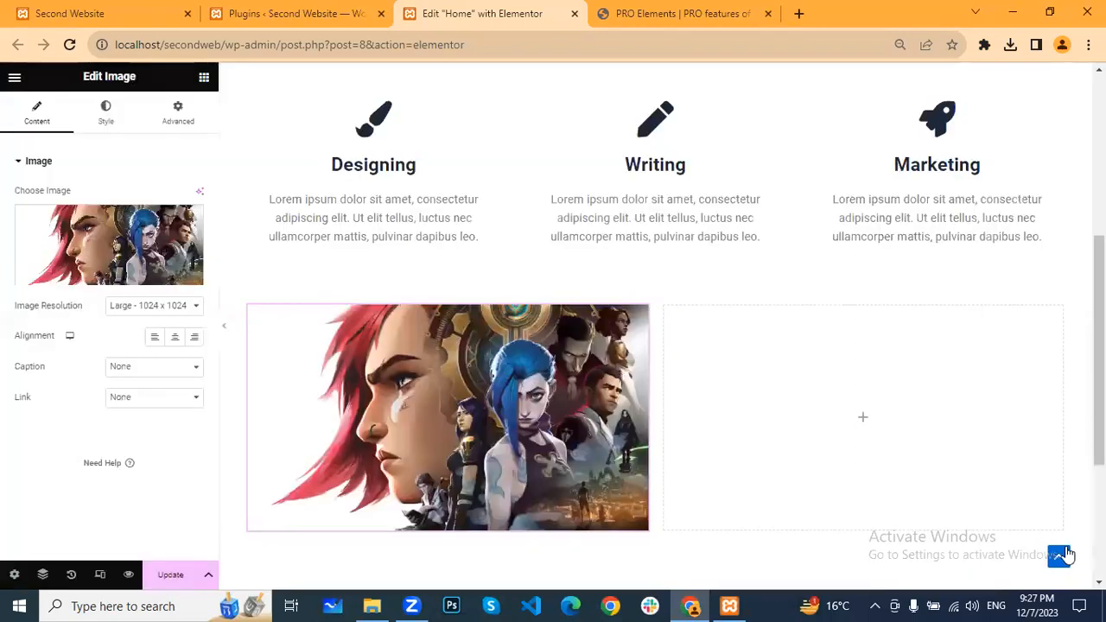
Add a Heading widget to the empty column beside the image and set its title to "Wo We Are"
scroll(448, 508, "down", 3)
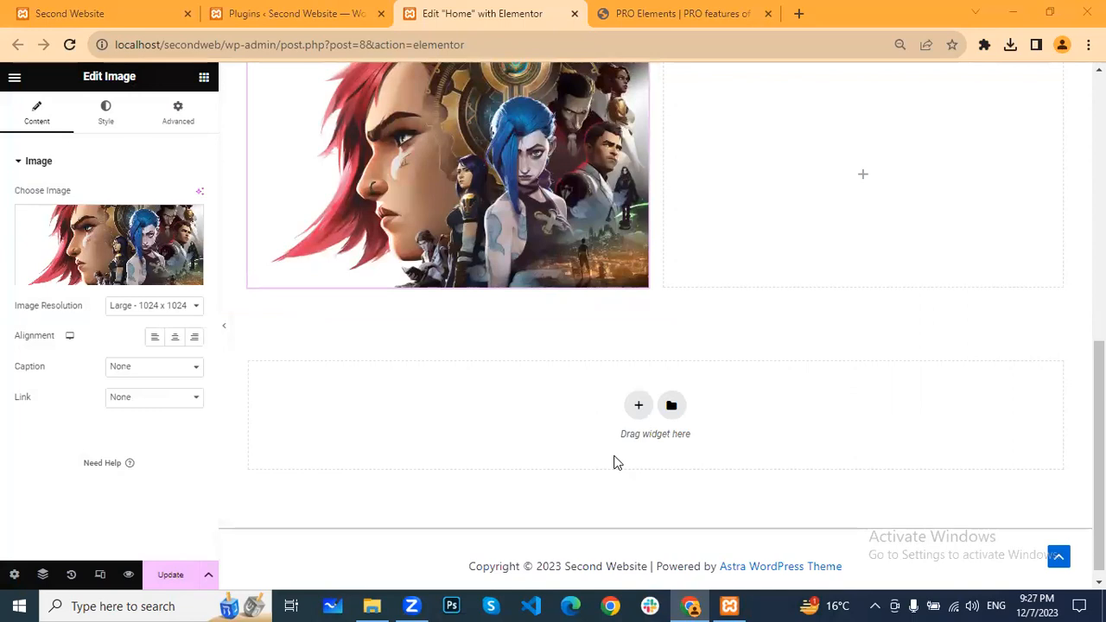
scroll(387, 257, "up", 1)
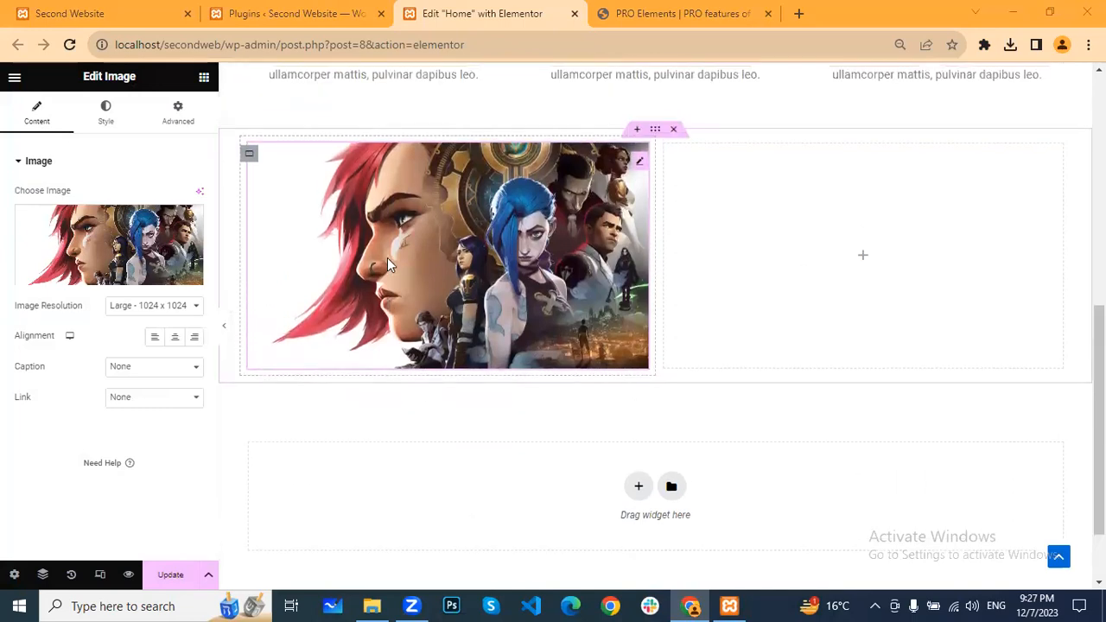
left_click(183, 114)
left_click(203, 77)
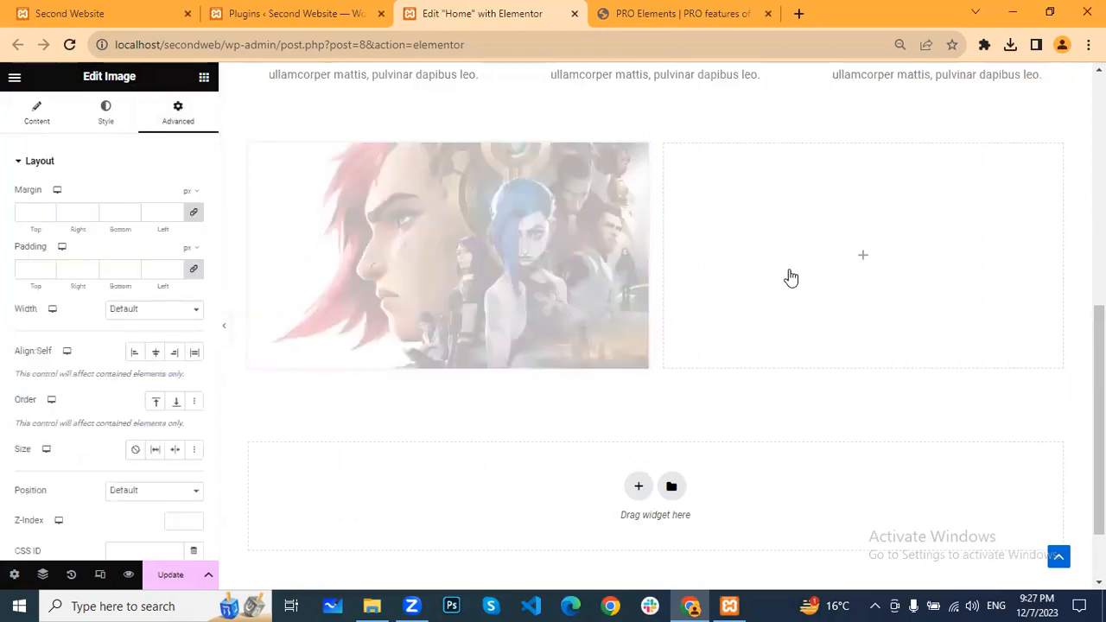
left_click_drag(54, 413, 852, 204)
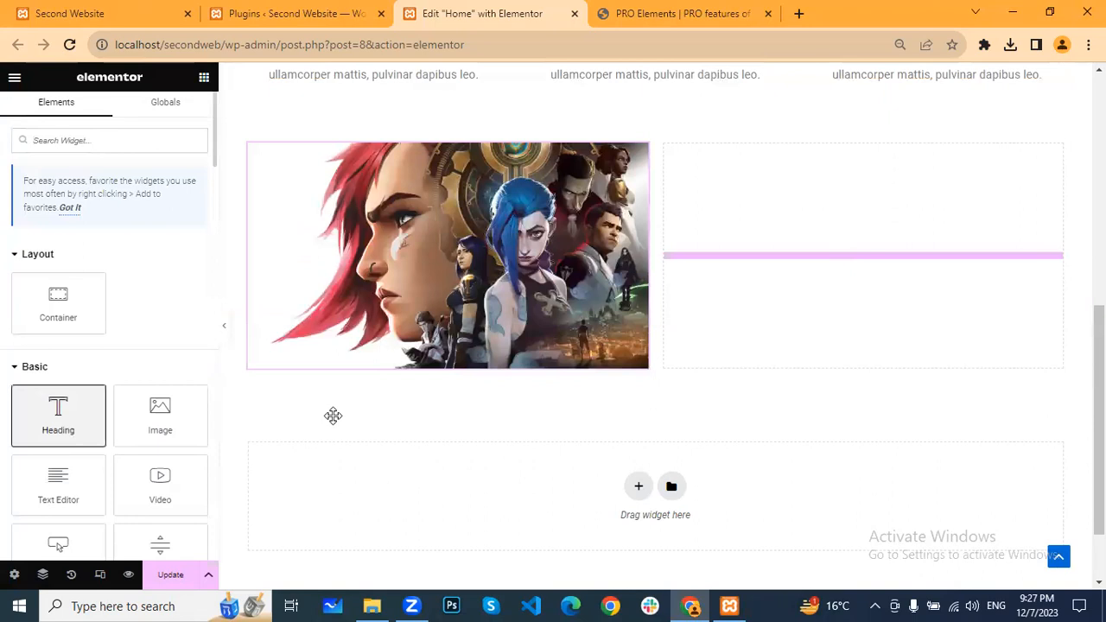
left_click_drag(133, 215, 4, 231)
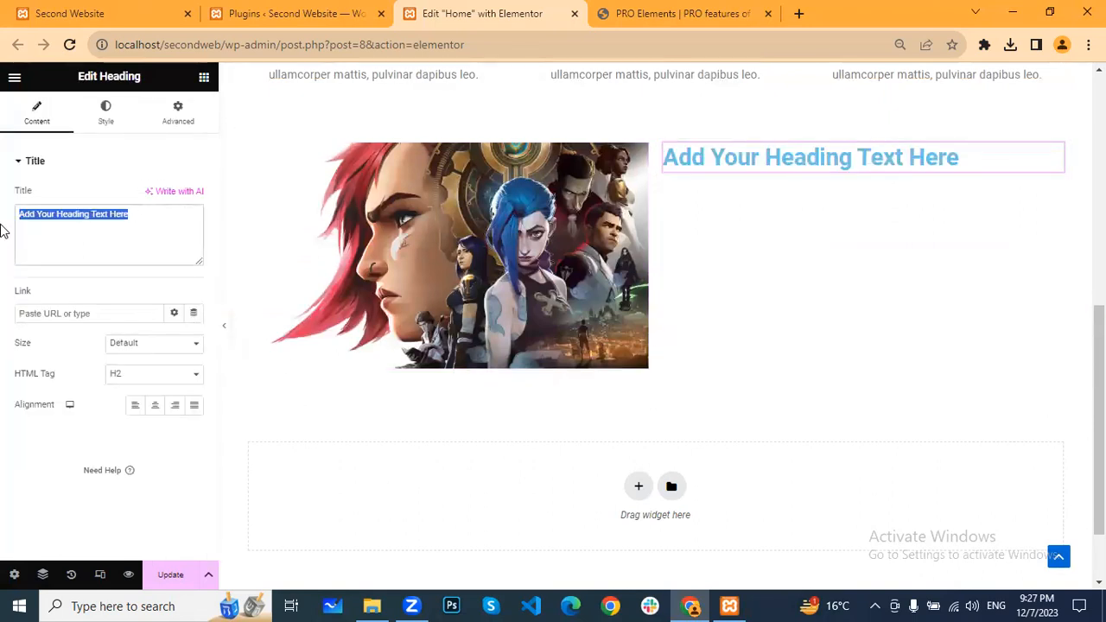
type("Wo We A")
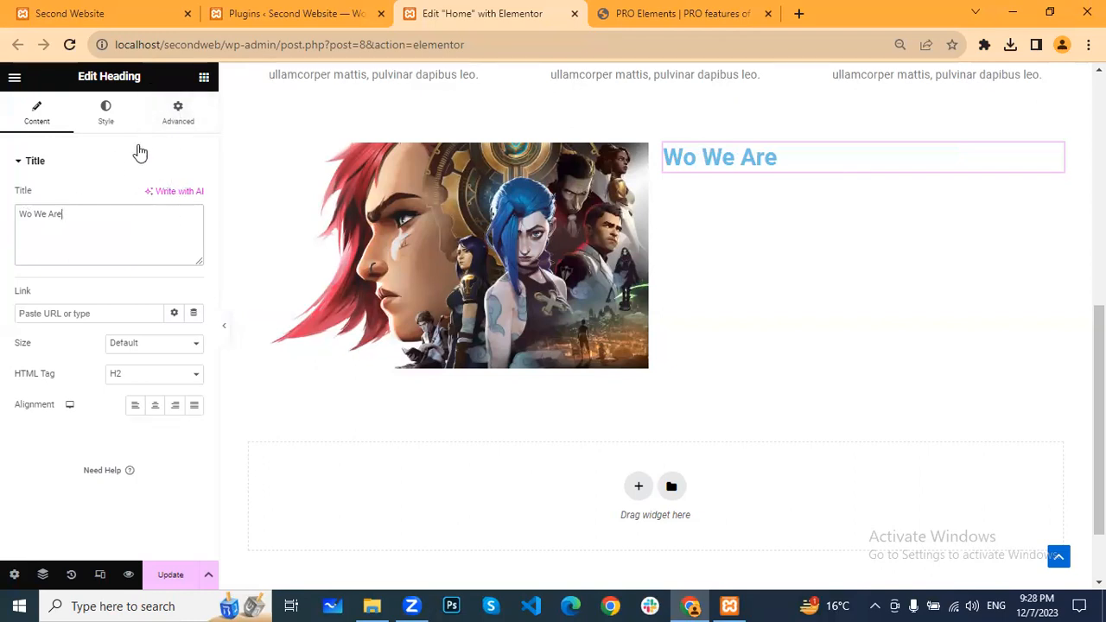
Set the "Wo We Are" heading's text color to the global Theme Color 3 and return to the widget list
left_click(118, 119)
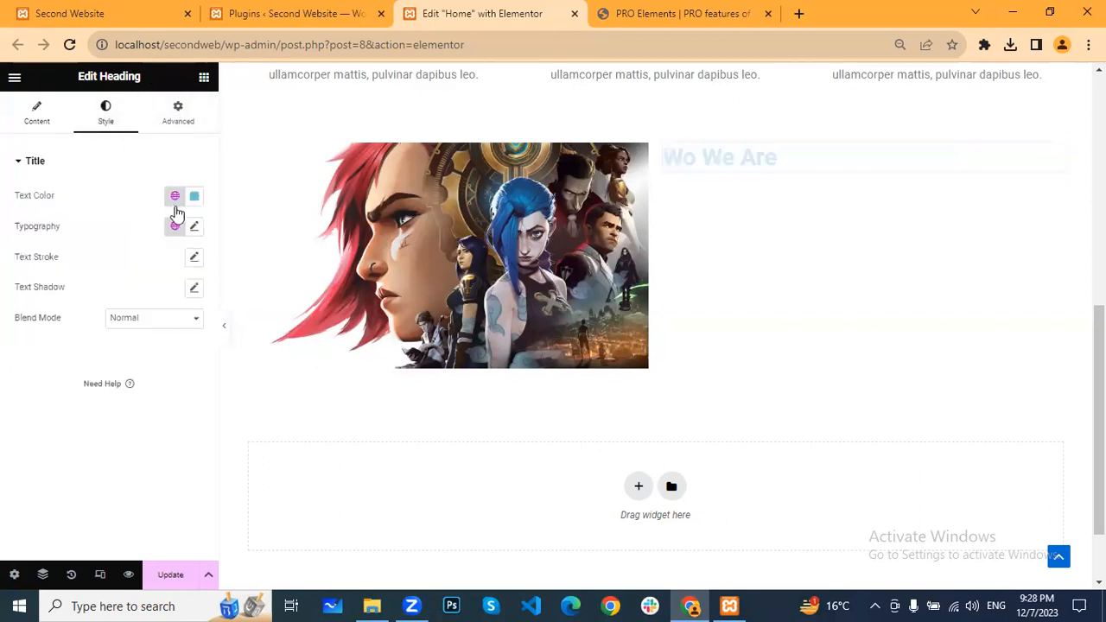
left_click(176, 198)
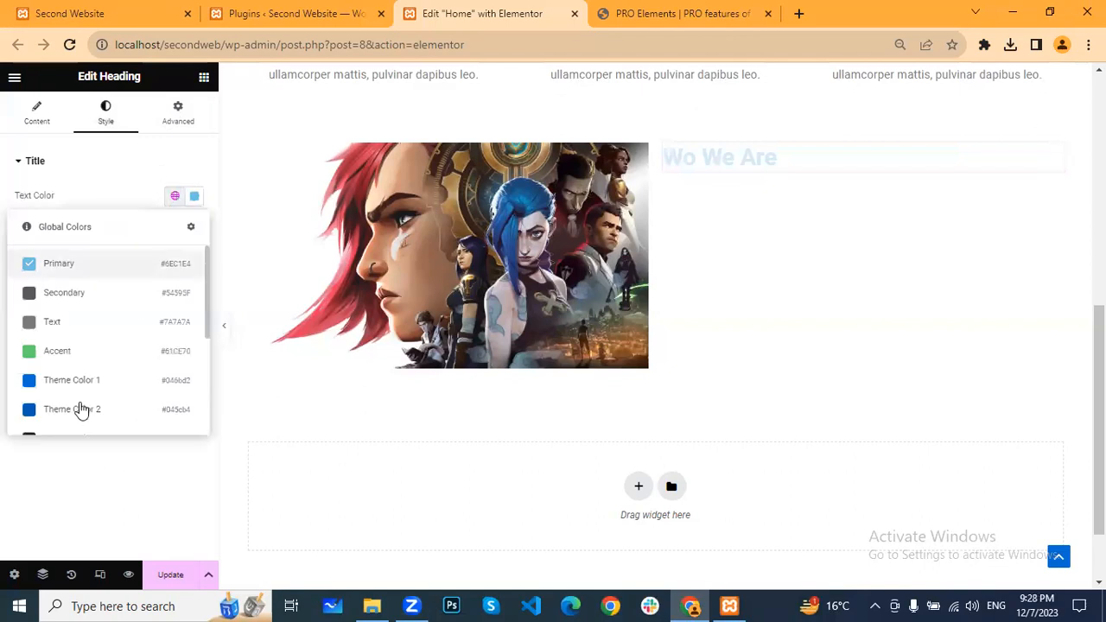
scroll(79, 409, "down", 3)
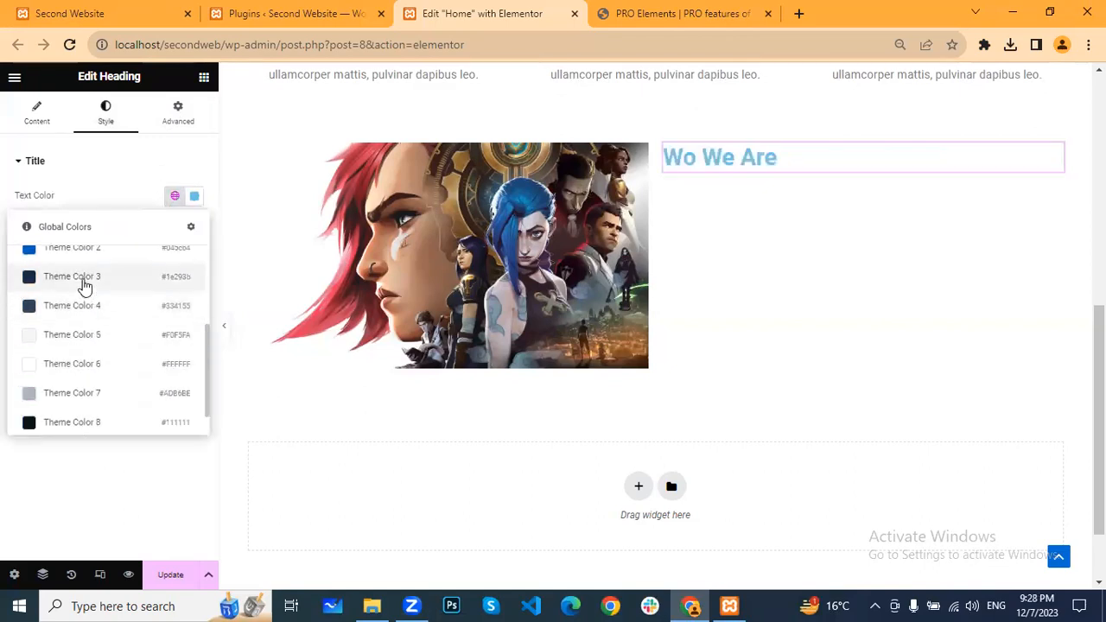
left_click(84, 286)
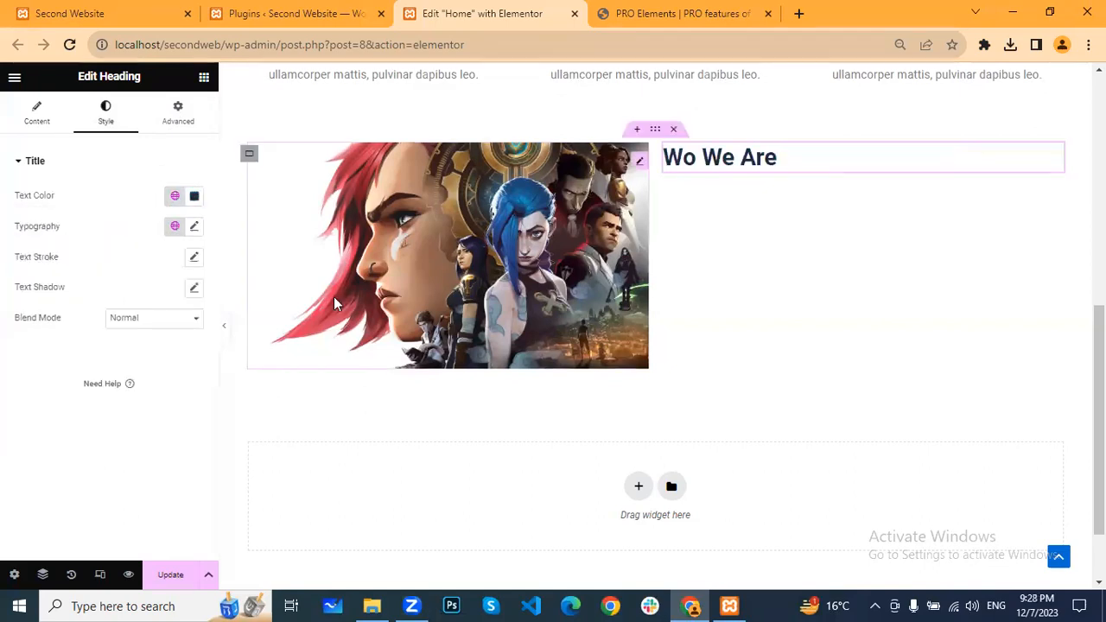
left_click(180, 115)
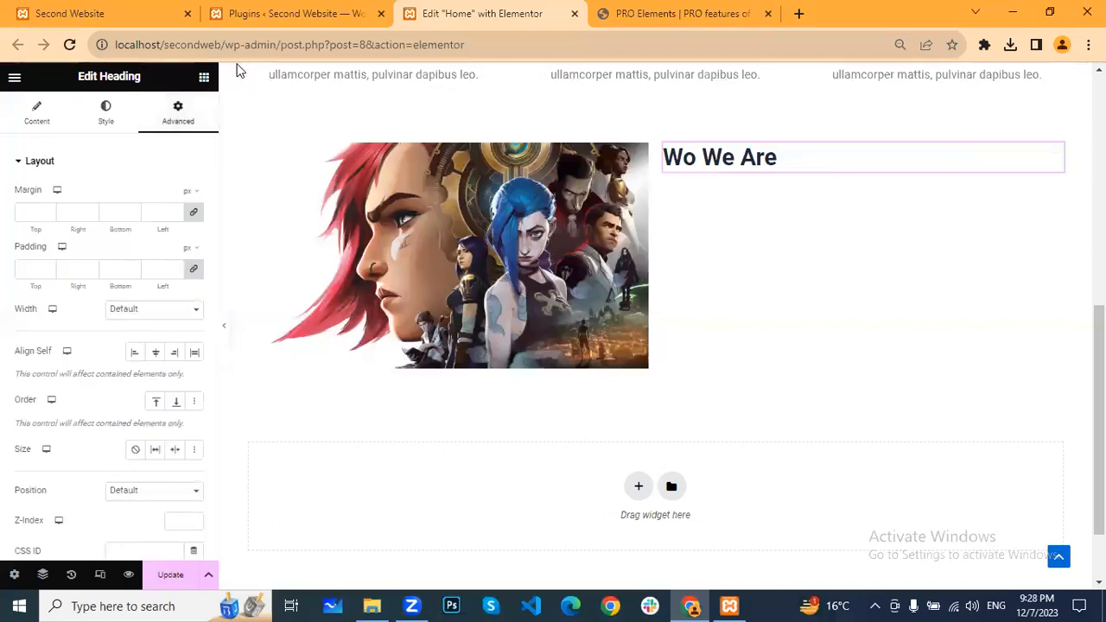
left_click(204, 77)
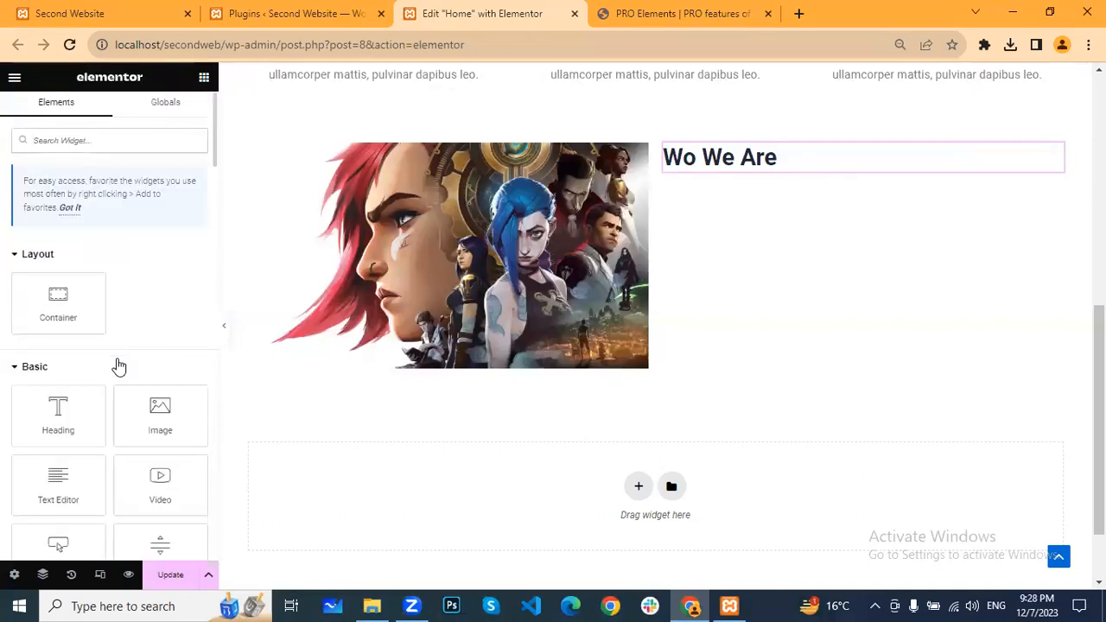
Add a Text Editor widget below the "Wo We Are" heading and repeat its placeholder paragraph until the text appears five times
left_click_drag(60, 479, 734, 205)
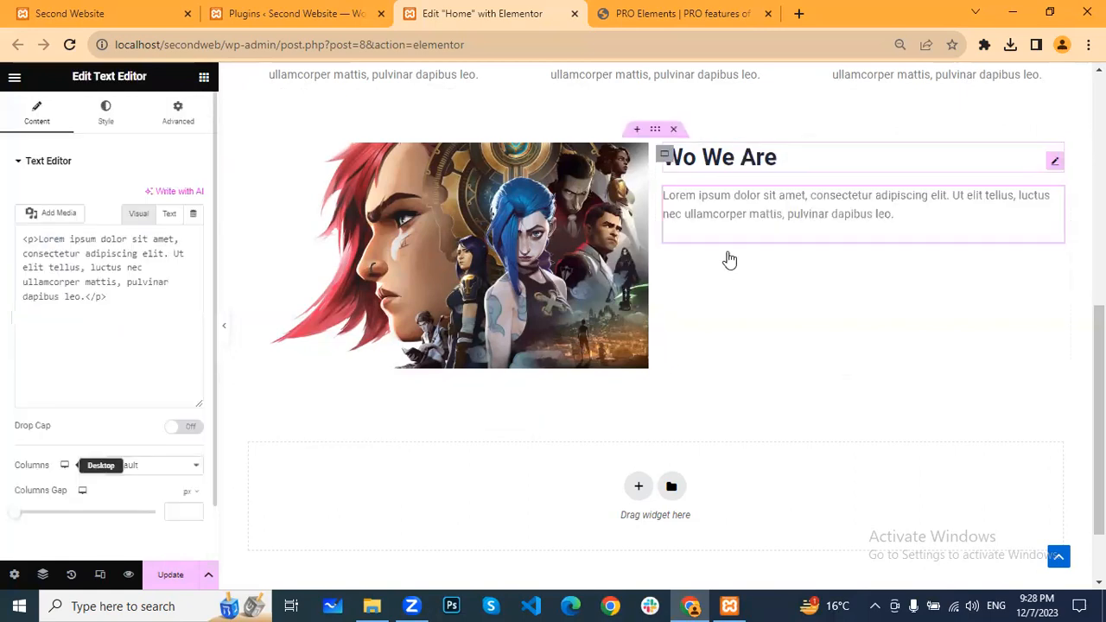
left_click_drag(120, 393, 23, 307)
key("ctrl+c")
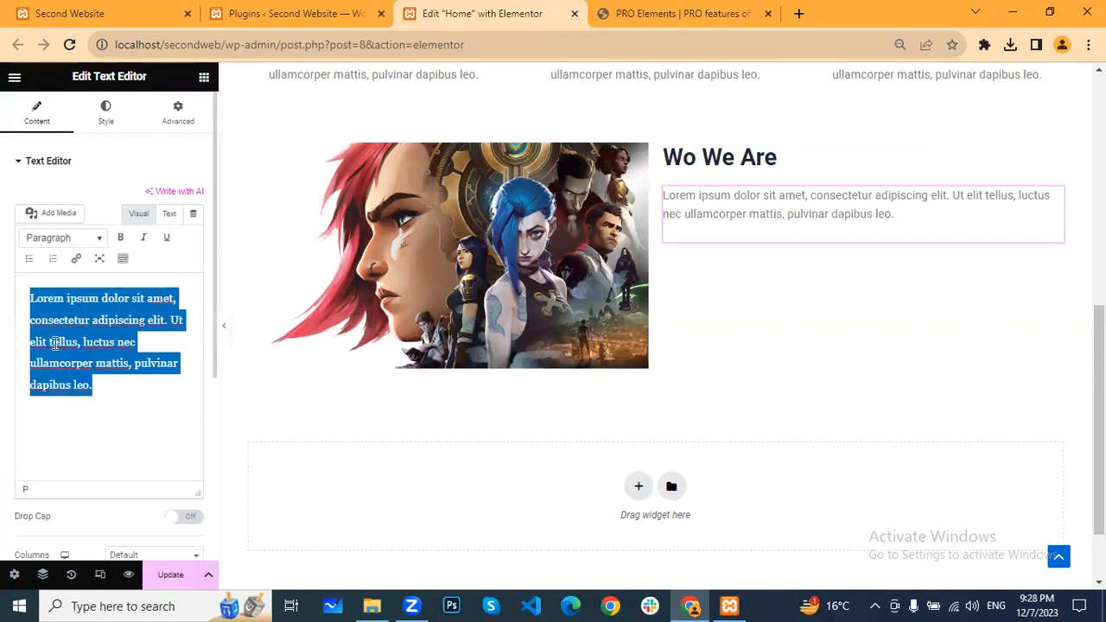
left_click(150, 414)
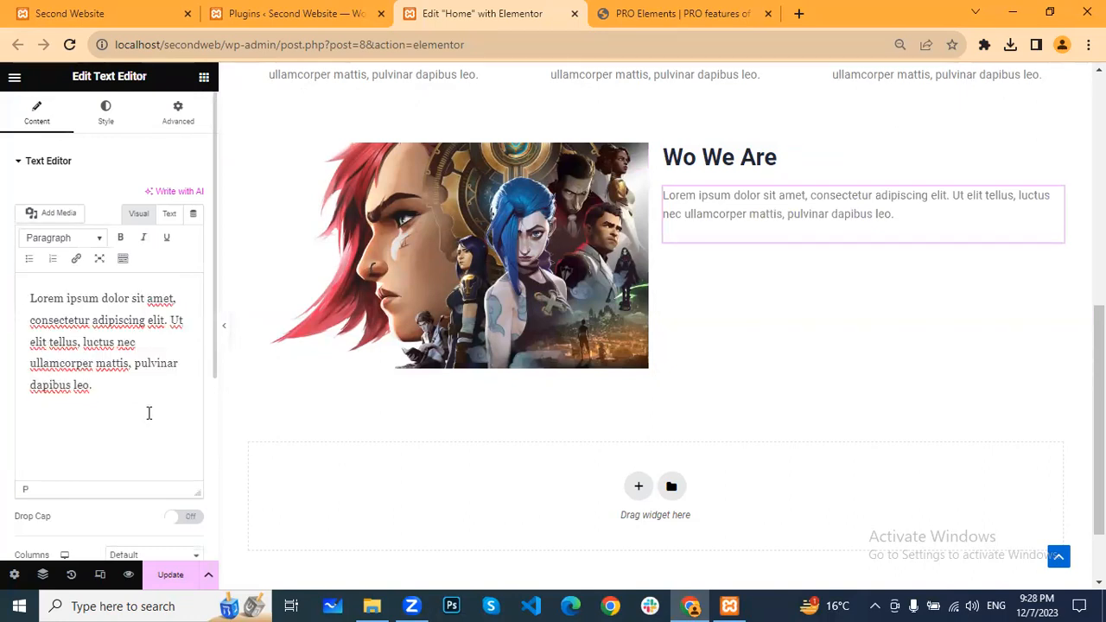
key("ctrl+v")
key("ctrl+v")
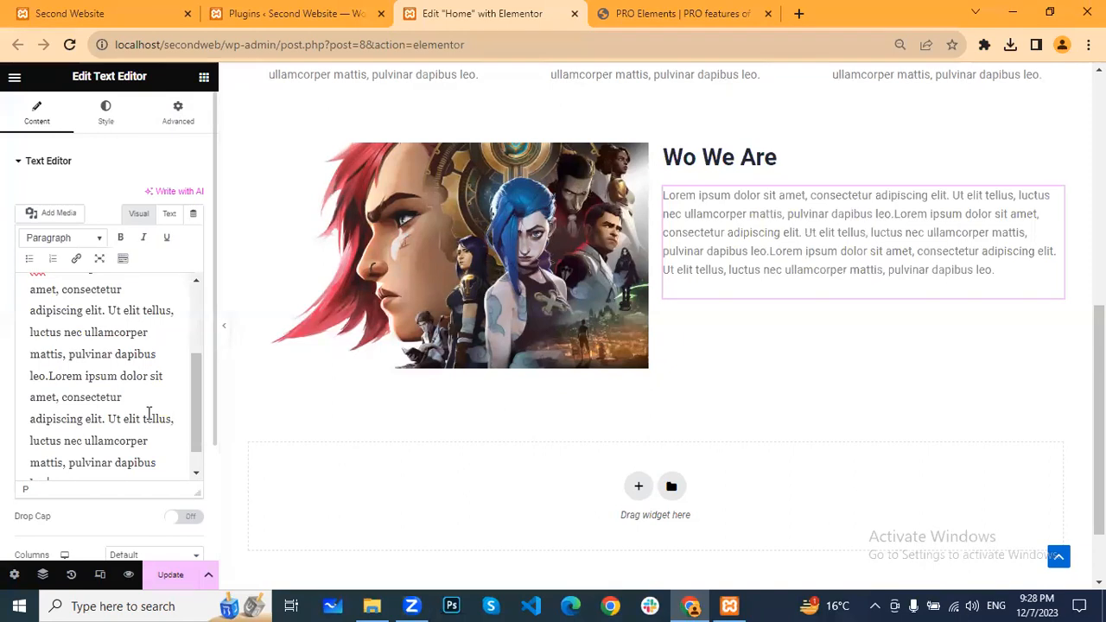
key("ctrl+v")
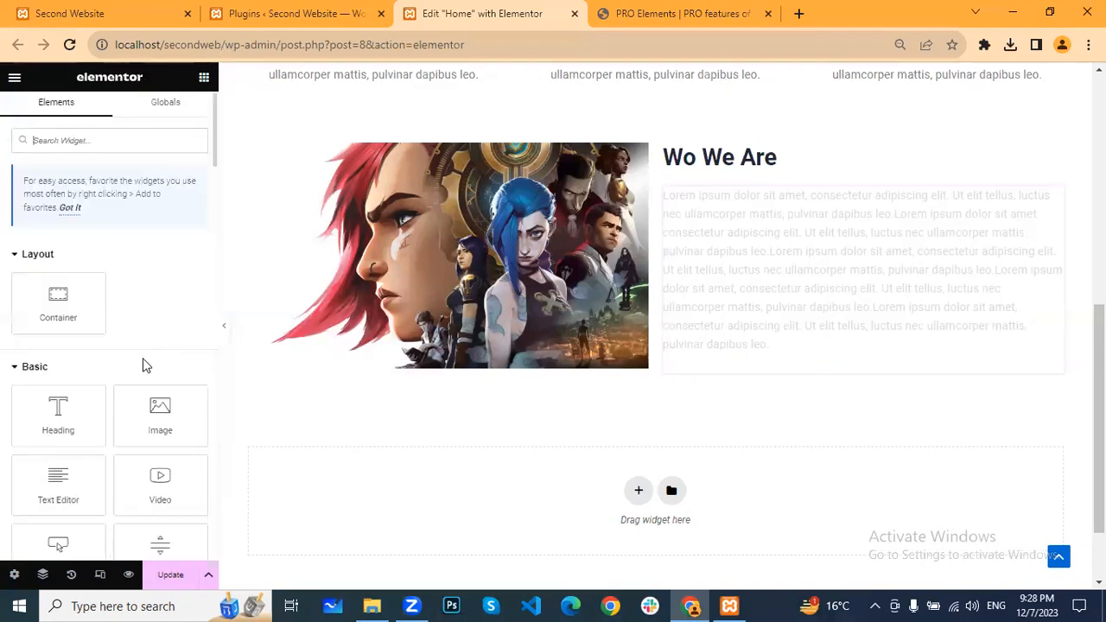
Add a Button widget below the paragraph in the text column and set its text to "About Us"
scroll(143, 365, "down", 4)
left_click_drag(58, 311, 792, 354)
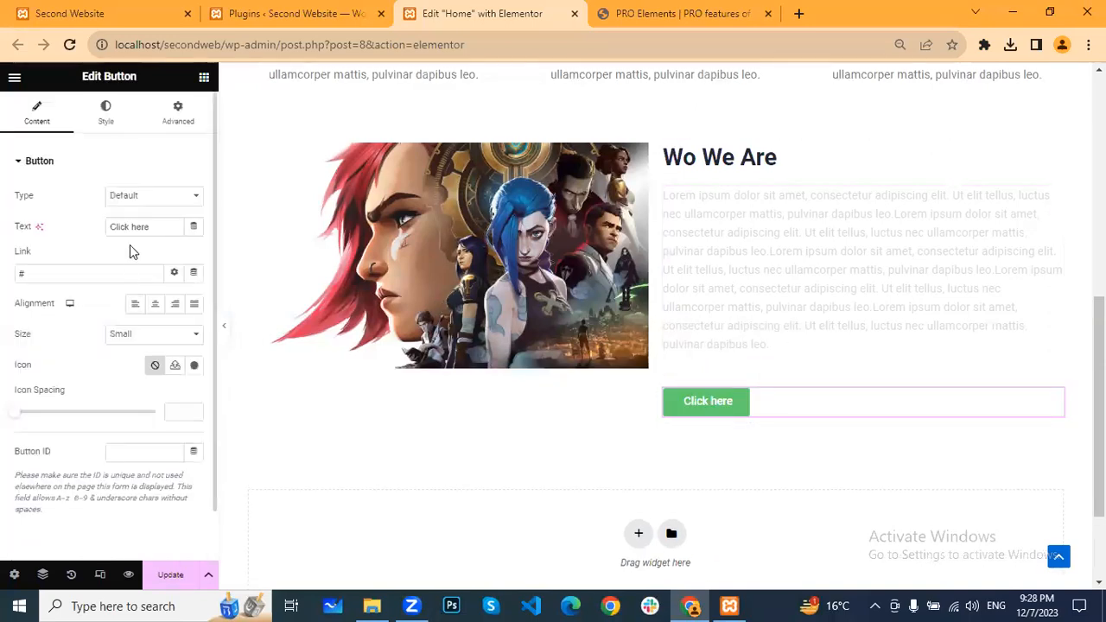
triple_click(144, 226)
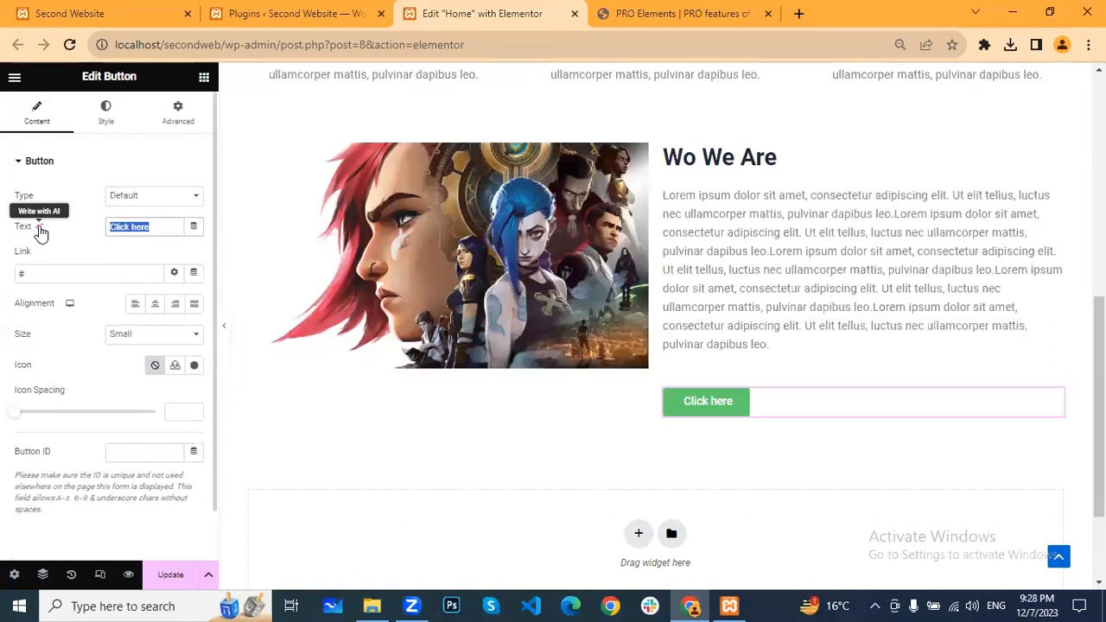
type("About Us")
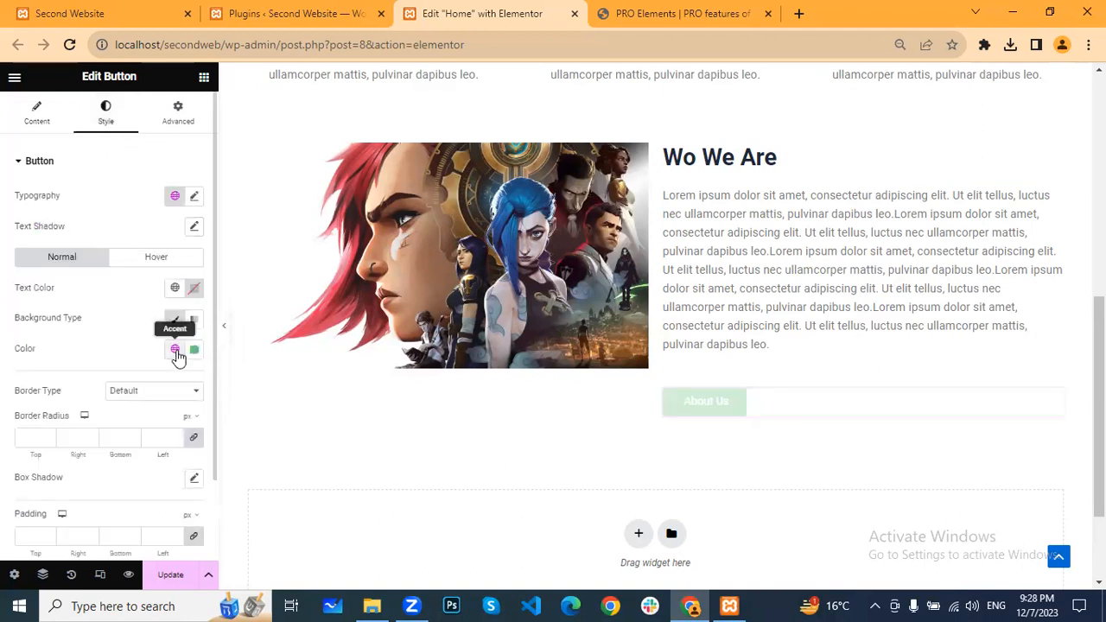
Set the "About Us" button's background color to the global Theme Color 3
left_click(174, 349)
scroll(97, 445, "down", 2)
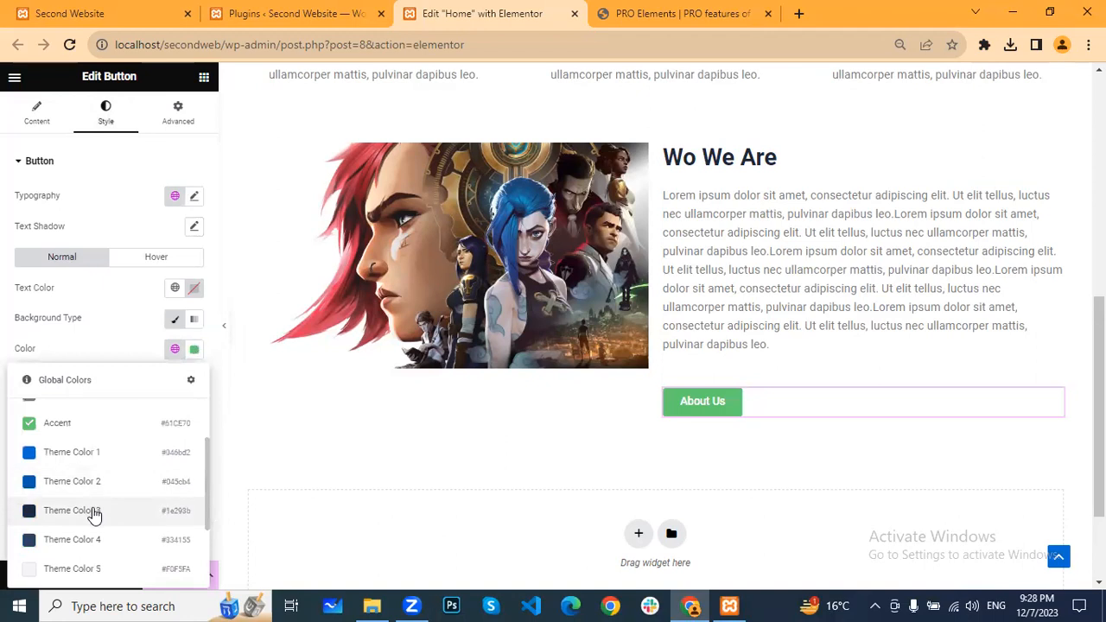
left_click(92, 509)
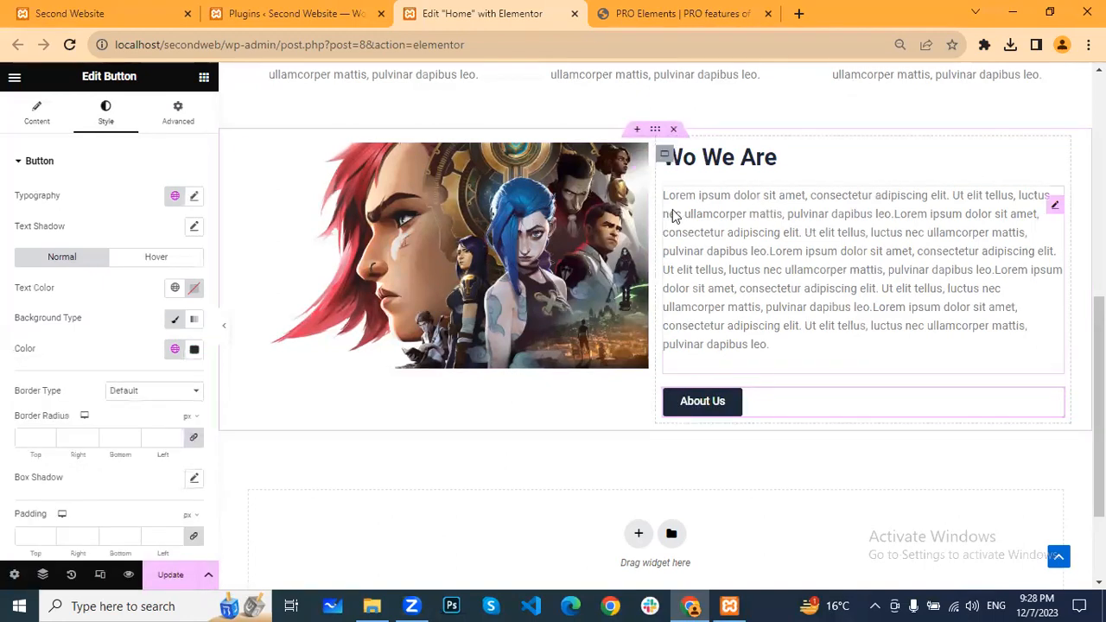
Unlink the gap values of the outer container holding the image and text columns and set its column gap to 25 px
left_click(657, 131)
scroll(161, 374, "down", 4)
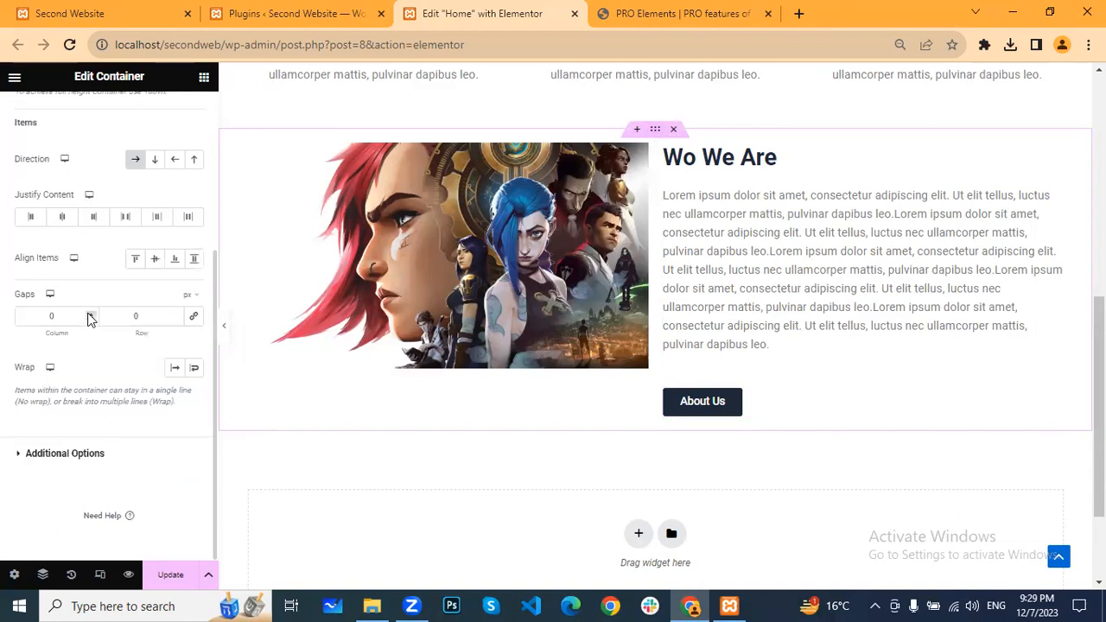
left_click(196, 318)
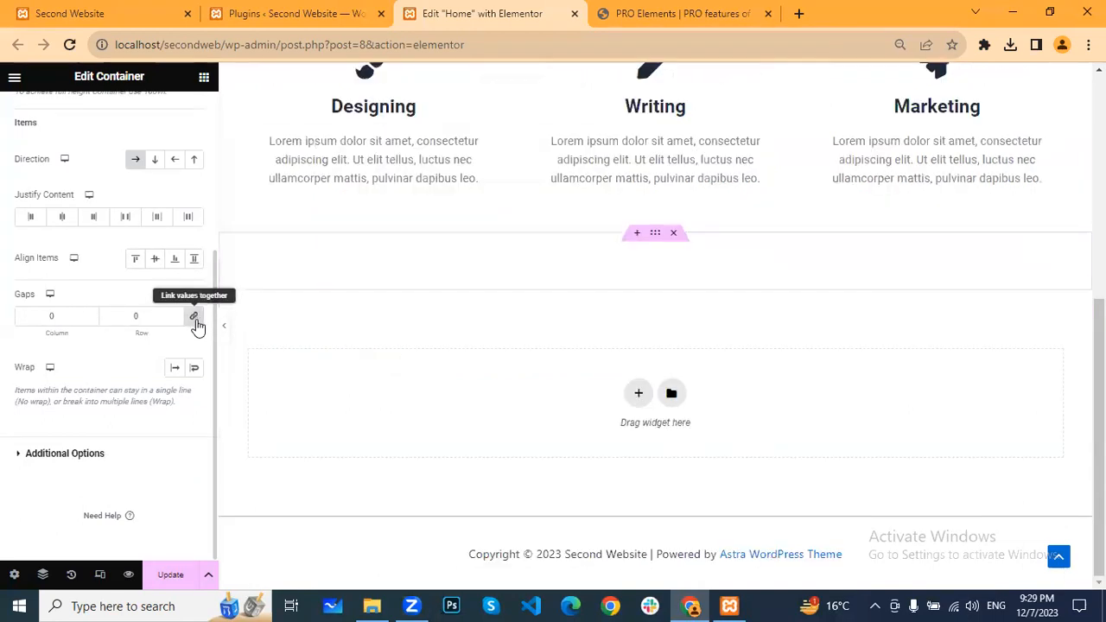
left_click(90, 316)
left_click(90, 316)
left_click(91, 316)
left_click(92, 316)
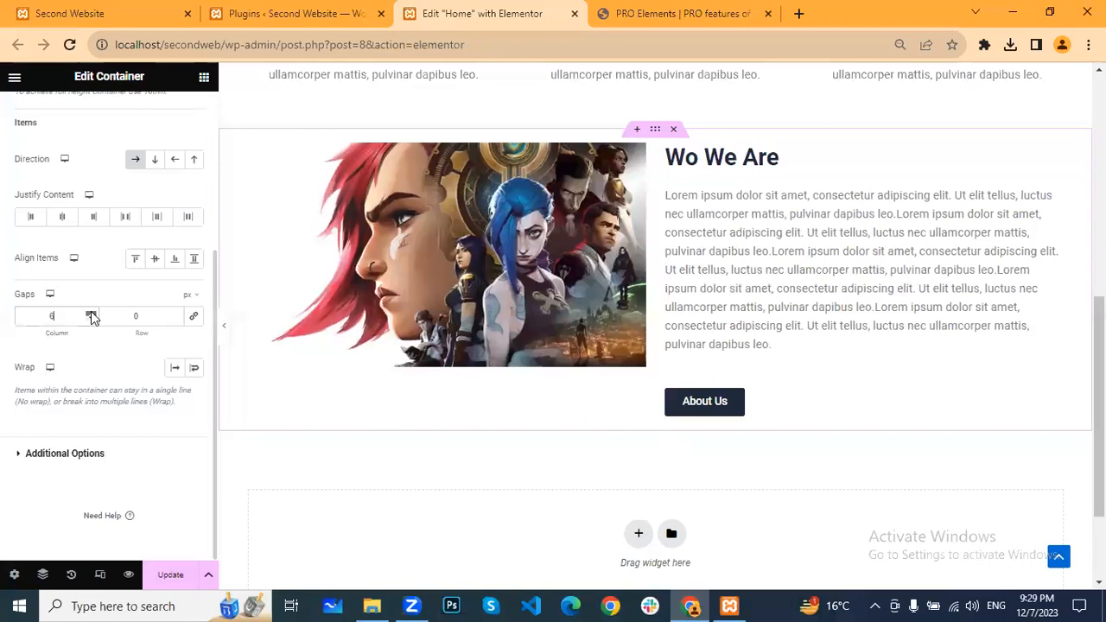
left_click(92, 316)
left_click(91, 317)
left_click(91, 316)
left_click(91, 316)
left_click(91, 316)
left_click(91, 316)
left_click(92, 316)
left_click(91, 316)
left_click(92, 316)
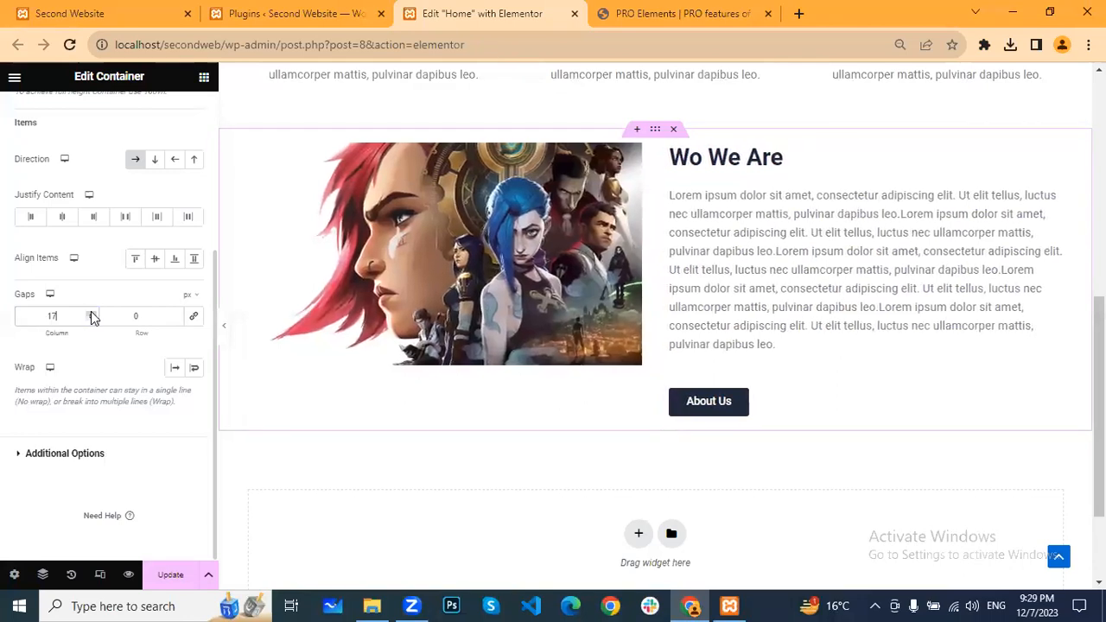
left_click(92, 316)
left_click(92, 316)
left_click(92, 317)
left_click(92, 317)
left_click(91, 316)
left_click(91, 316)
left_click(92, 316)
left_click(91, 316)
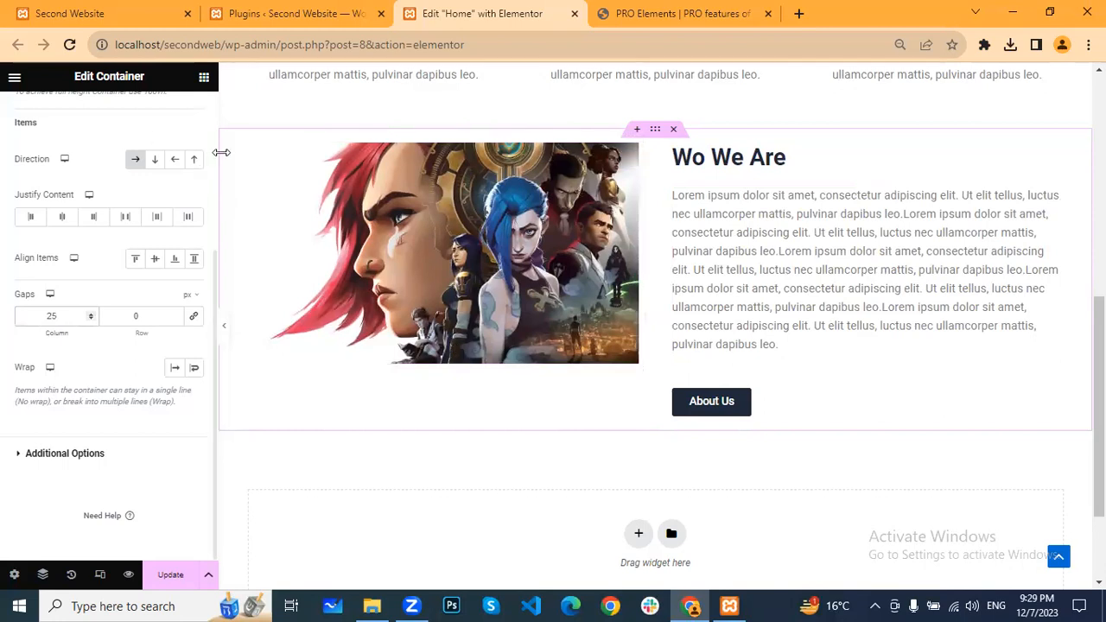
Center the content of the image column's container vertically with Justify Content and update the page
left_click(249, 157)
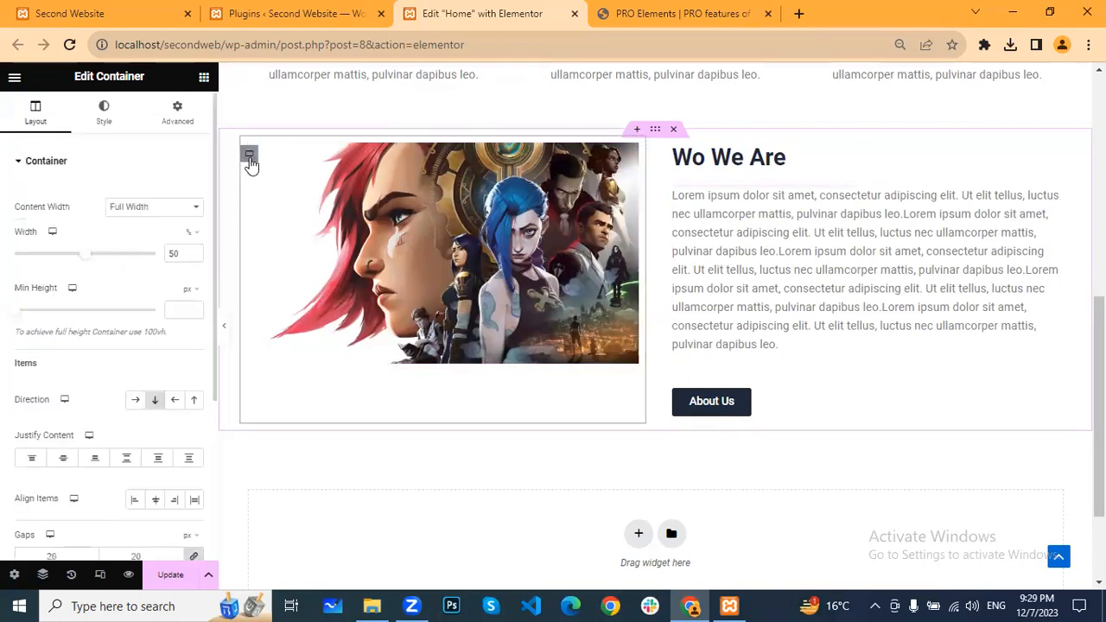
left_click(63, 463)
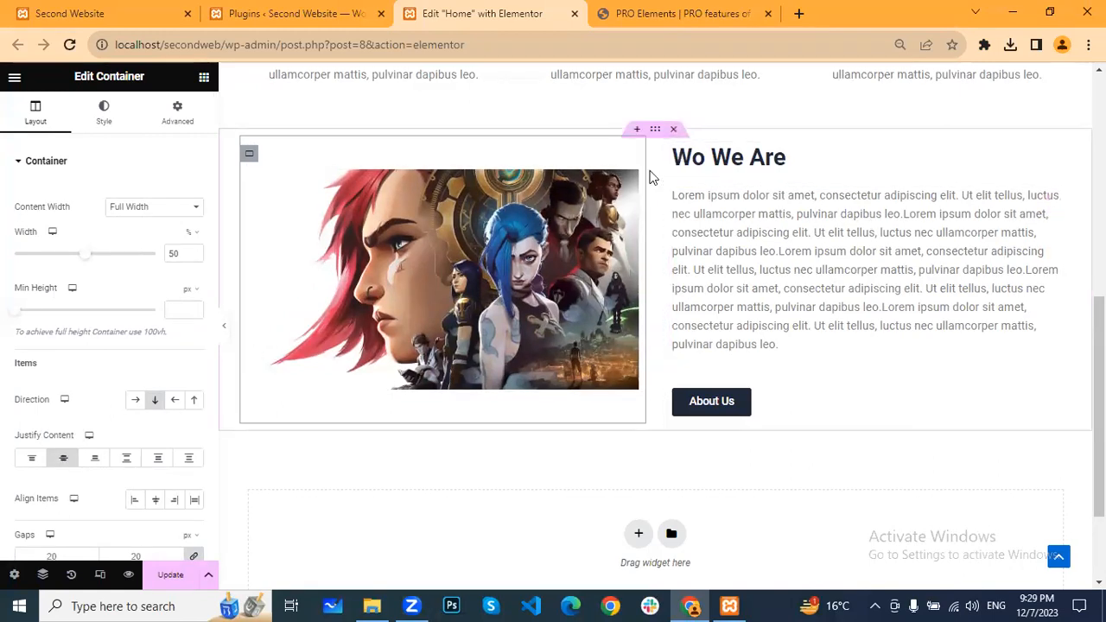
left_click(170, 574)
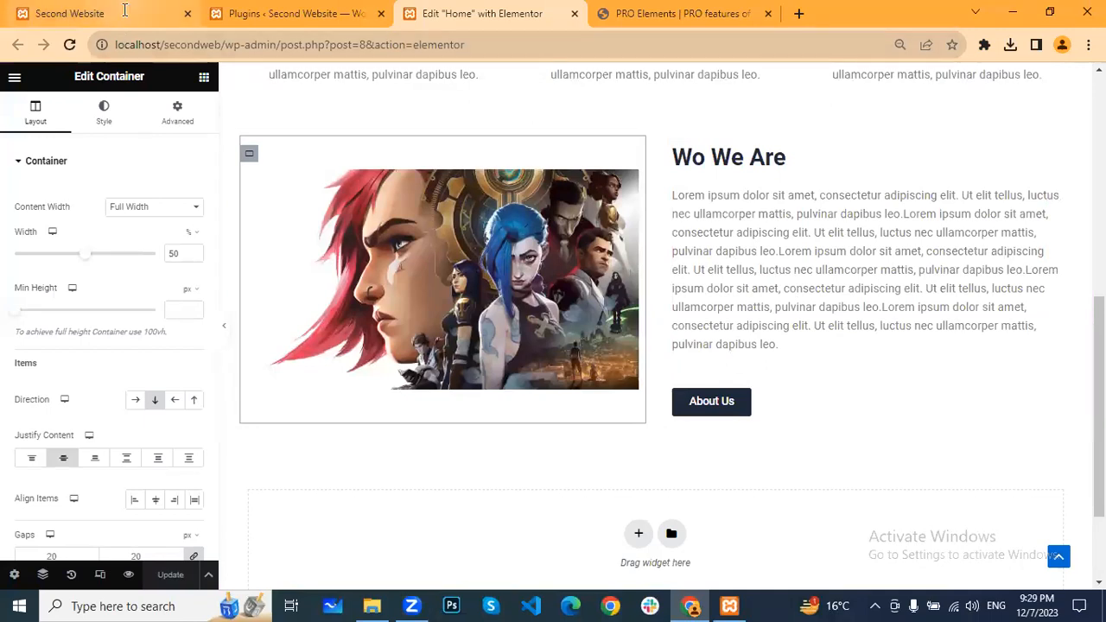
Open the hero's Contact Us button for editing, copy the Contact Us page's address from the live site, and return that site to its home page
scroll(649, 279, "up", 6)
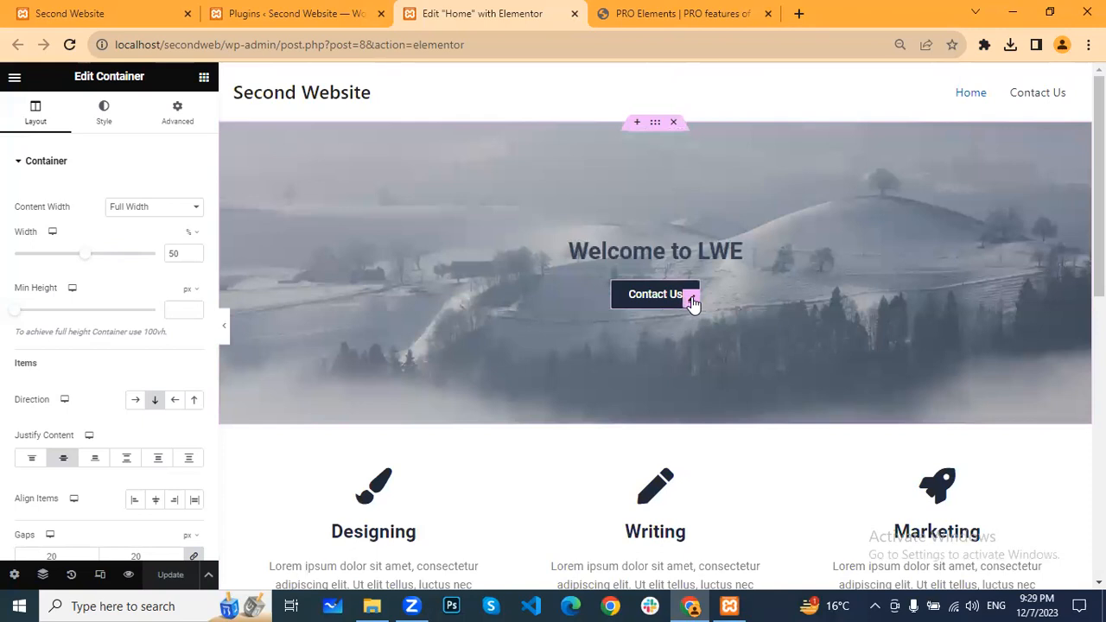
left_click(691, 298)
left_click(93, 10)
scroll(510, 164, "up", 2)
left_click(950, 118)
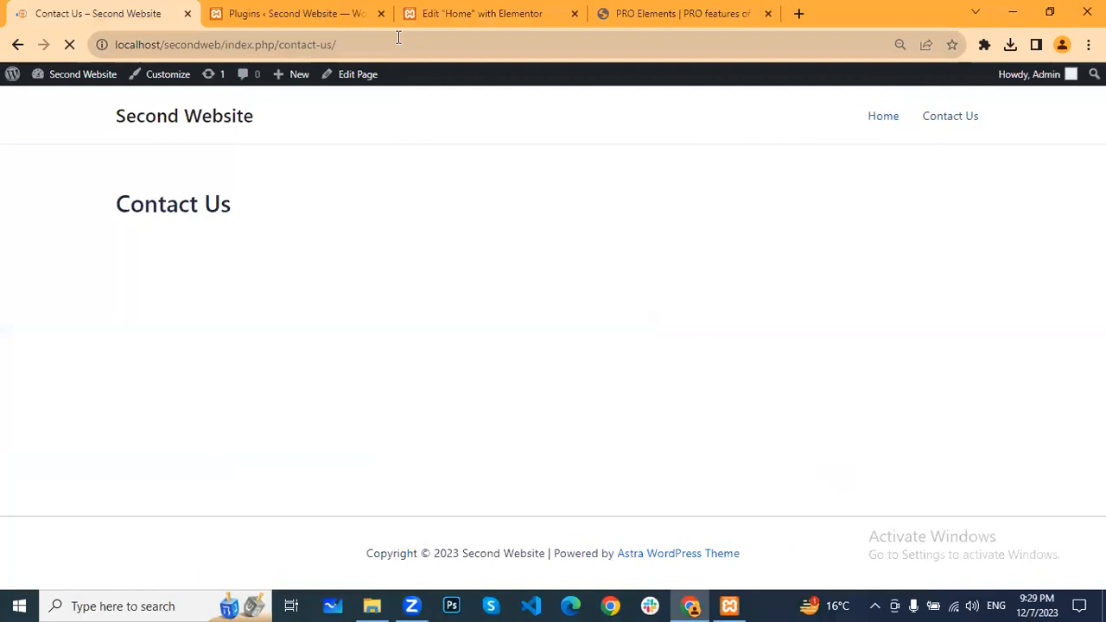
left_click(415, 44)
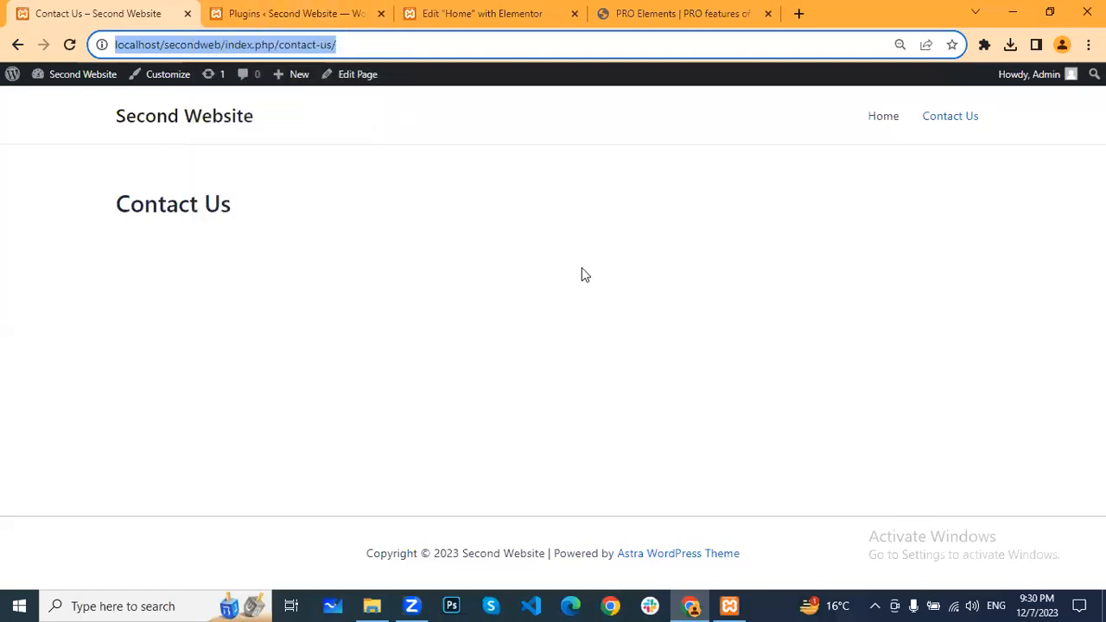
left_click(160, 123)
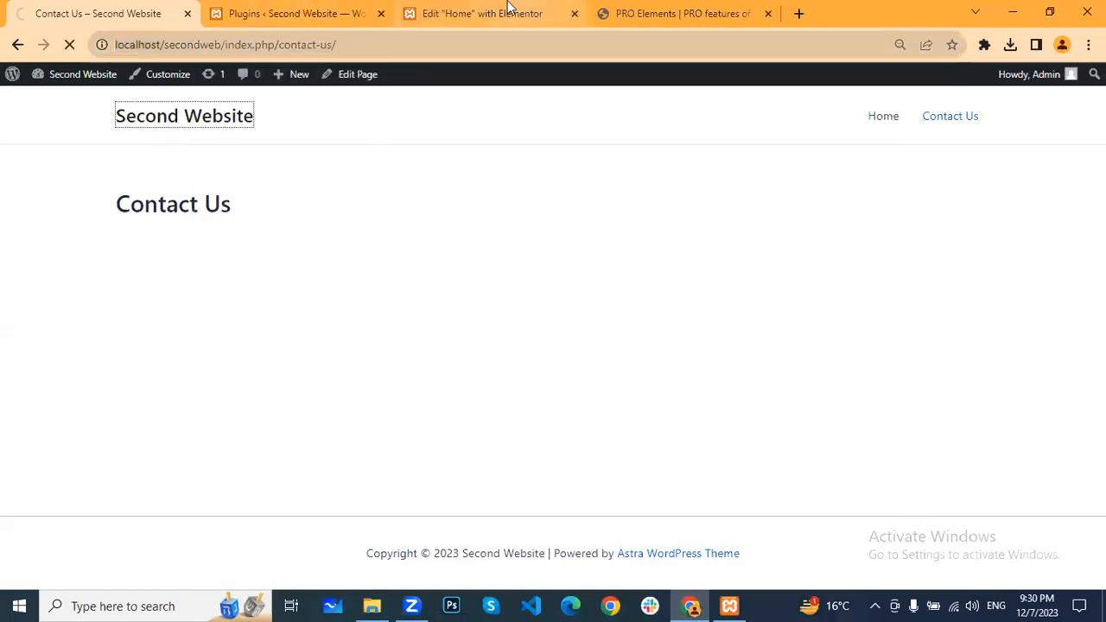
left_click(510, 12)
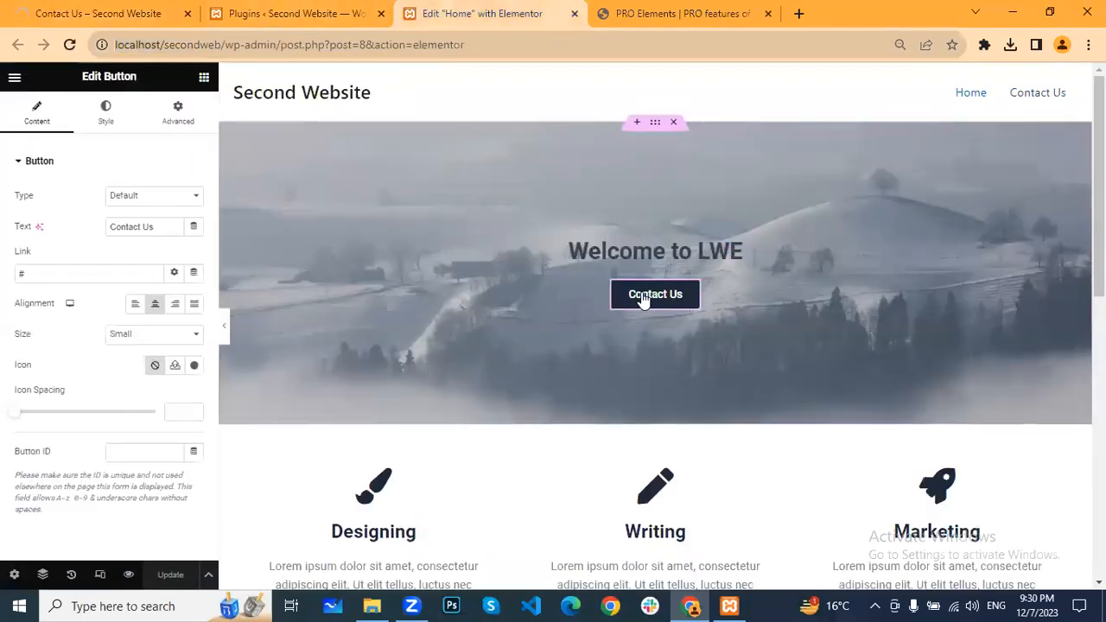
left_click_drag(37, 276, 4, 288)
key("BackSpace")
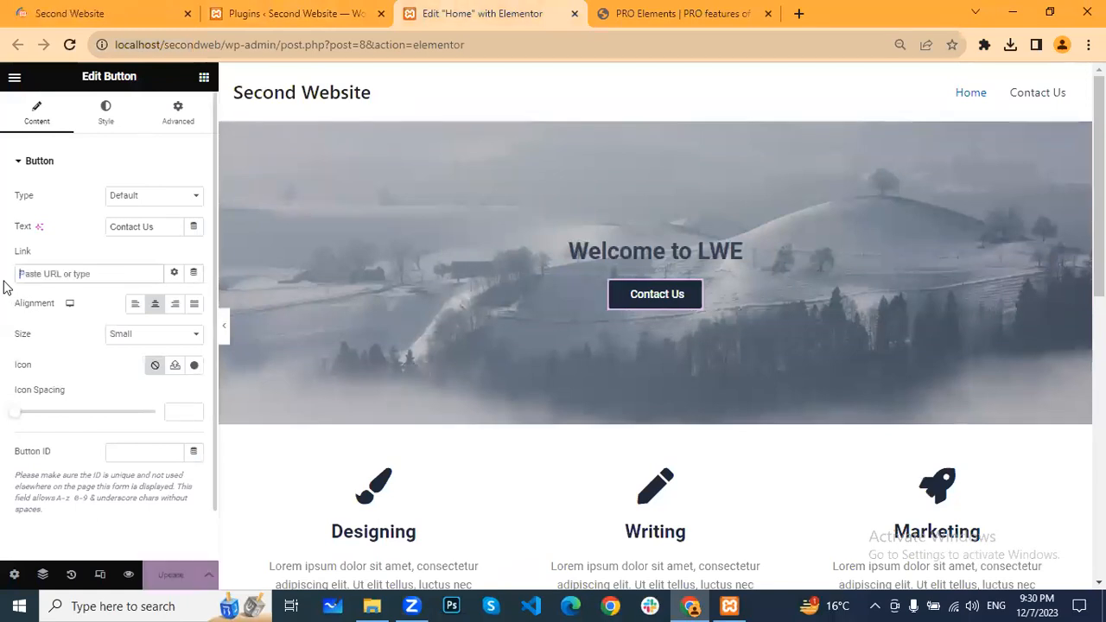
key("ctrl+v")
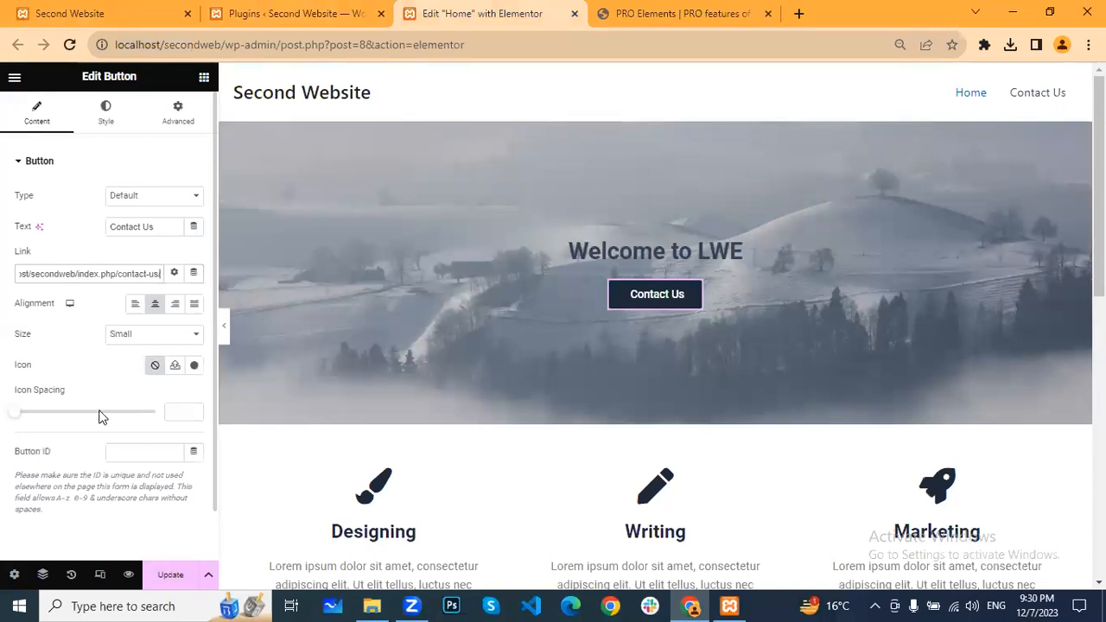
left_click(173, 574)
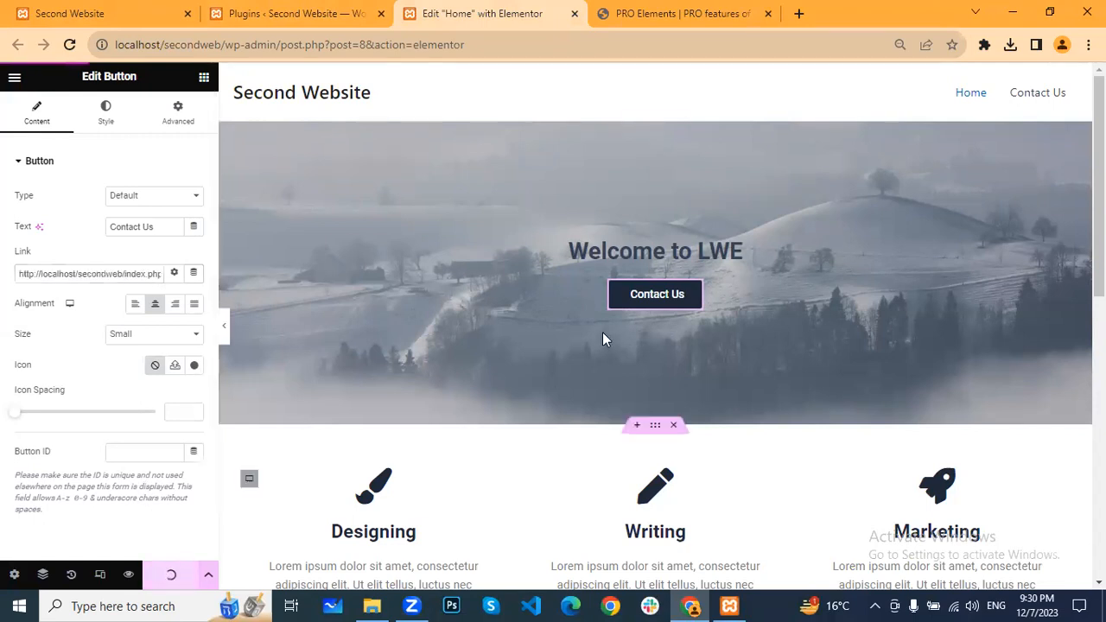
Review the page layout in the editor, then reload the live home page and examine its hero, icon box row and "Wo We Are" section
scroll(721, 263, "down", 3)
scroll(693, 190, "up", 3)
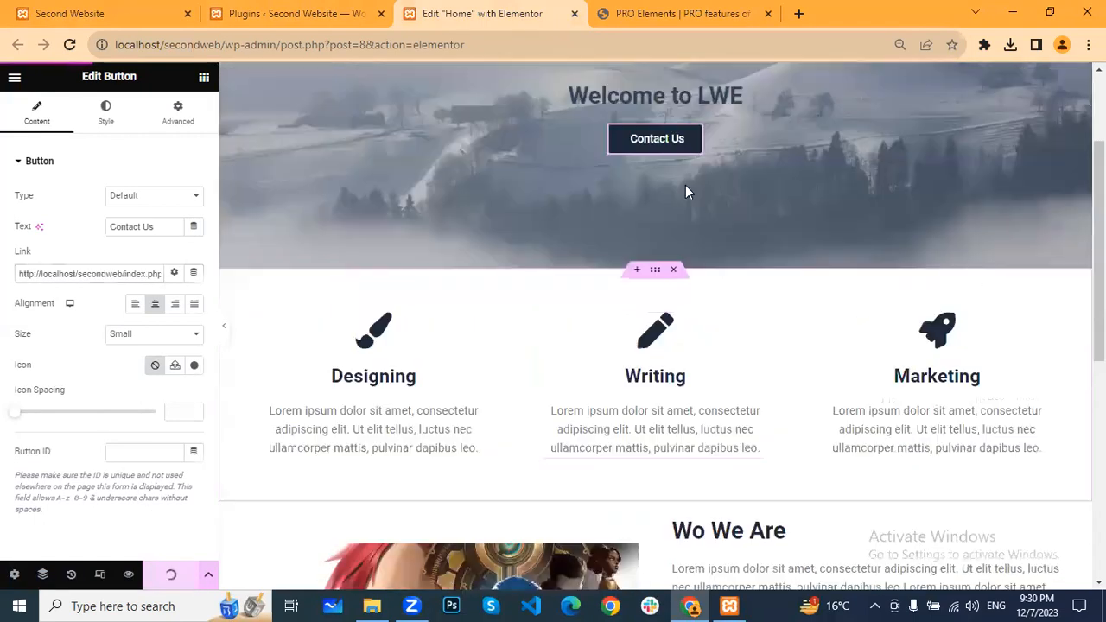
scroll(714, 335, "down", 2)
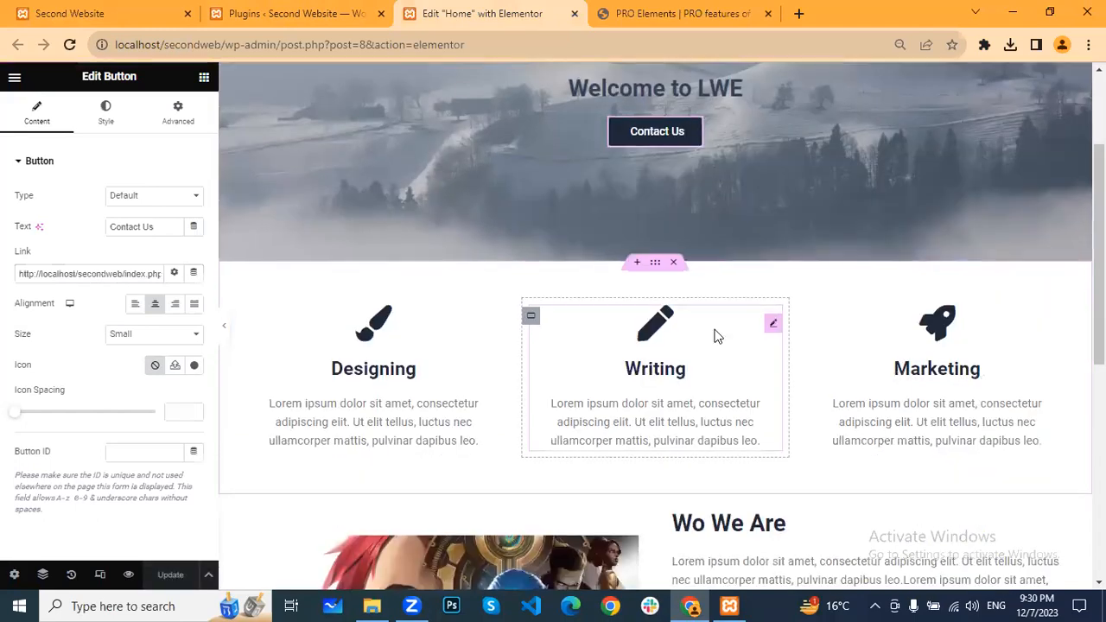
scroll(714, 335, "down", 4)
scroll(715, 302, "down", 1)
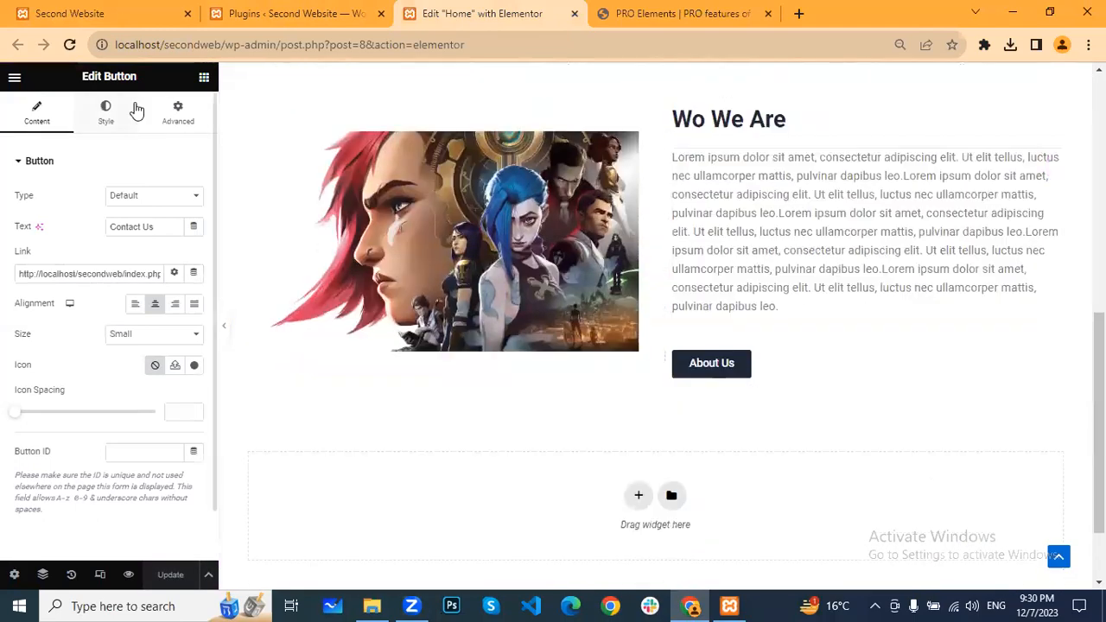
left_click(135, 17)
left_click(71, 45)
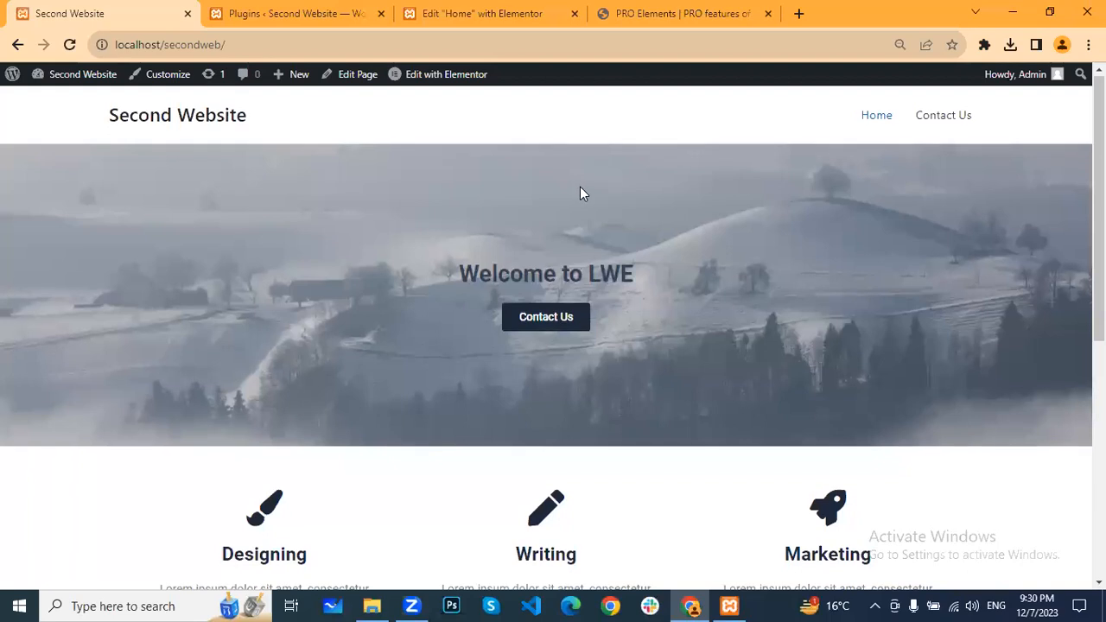
scroll(615, 201, "down", 3)
scroll(794, 257, "down", 2)
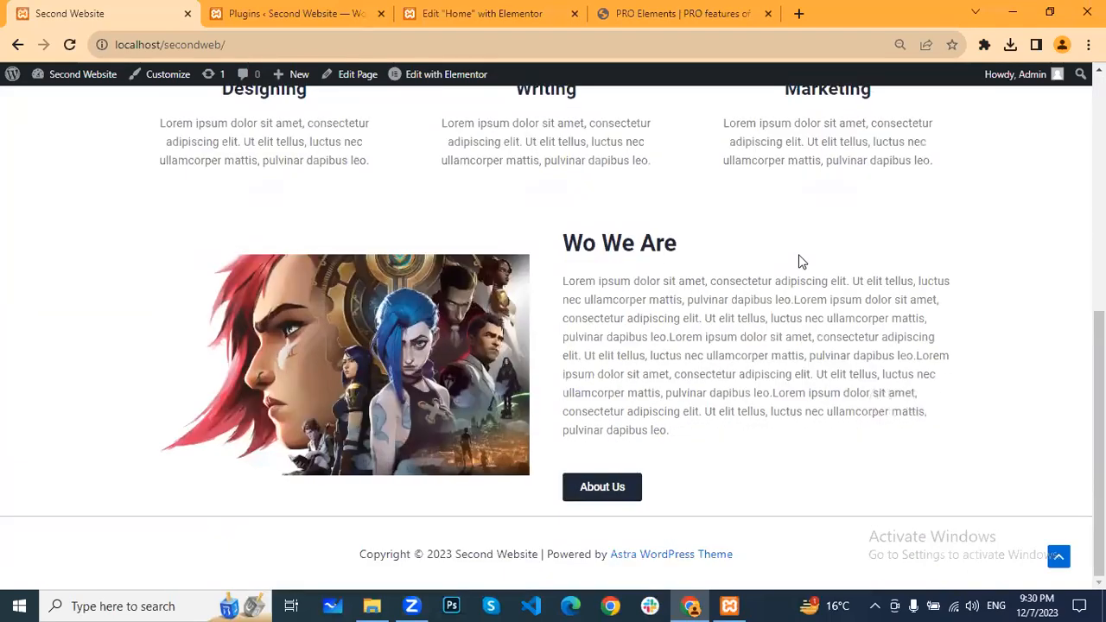
scroll(798, 257, "up", 5)
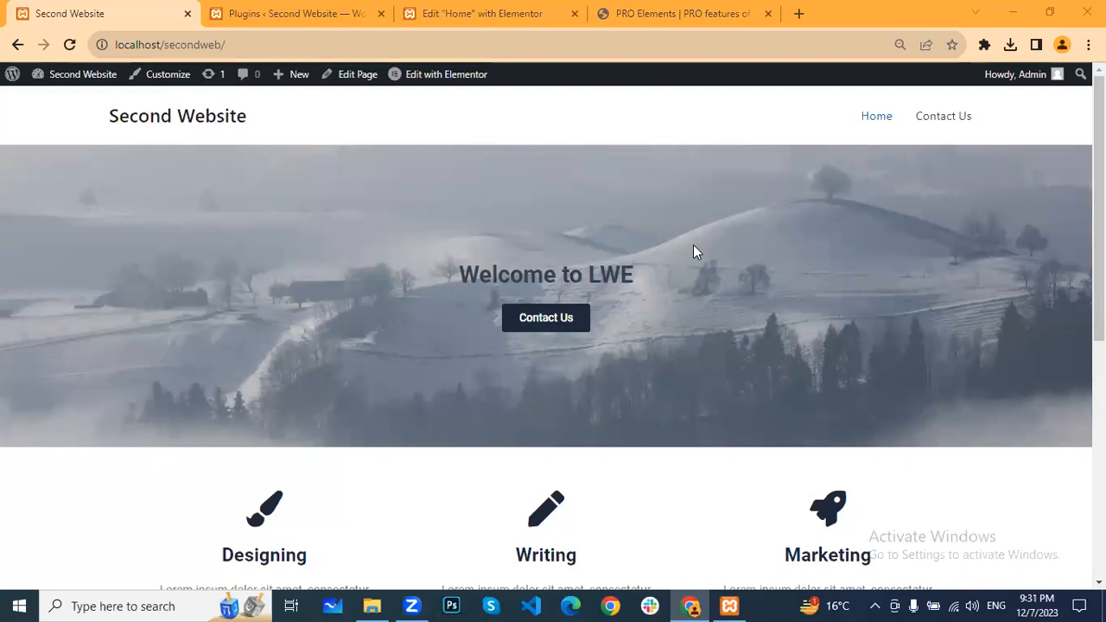
scroll(697, 251, "down", 5)
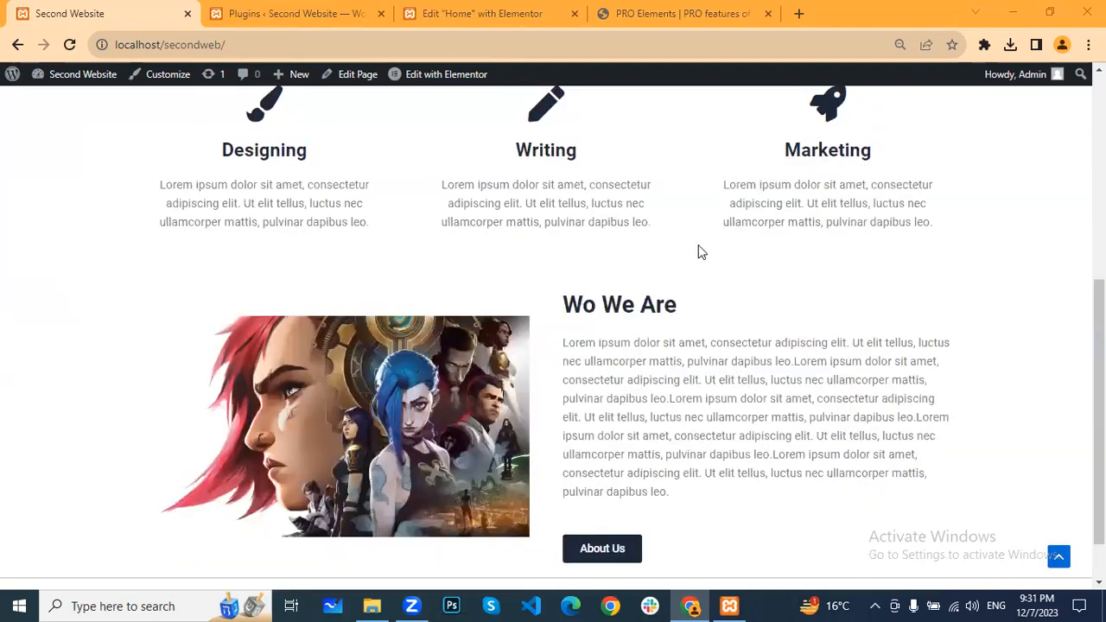
scroll(699, 250, "up", 5)
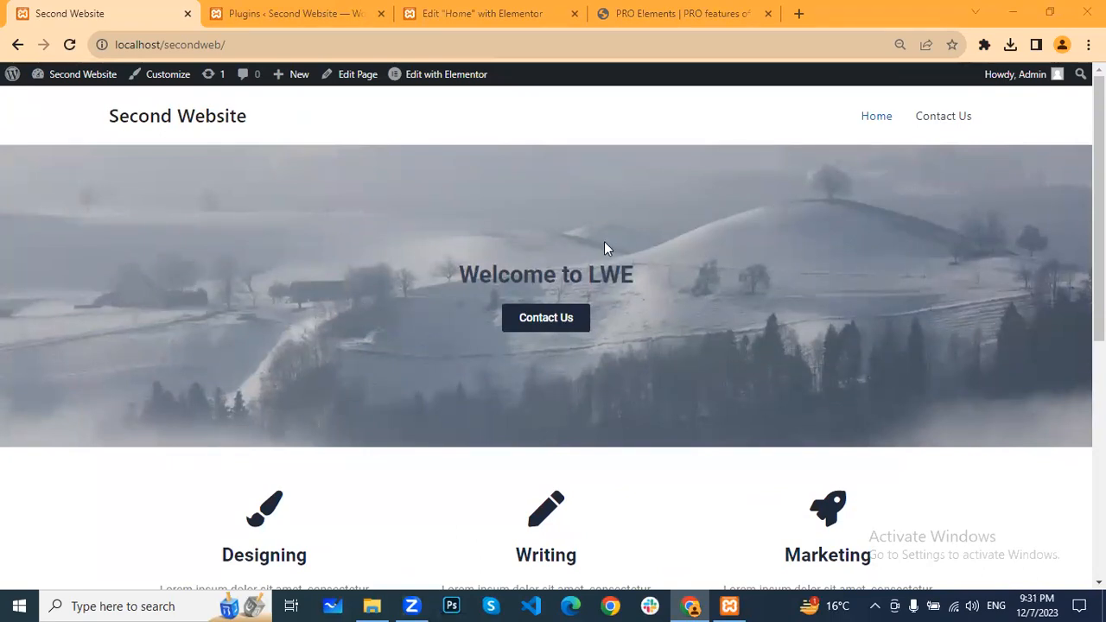
scroll(605, 246, "down", 5)
scroll(609, 246, "up", 5)
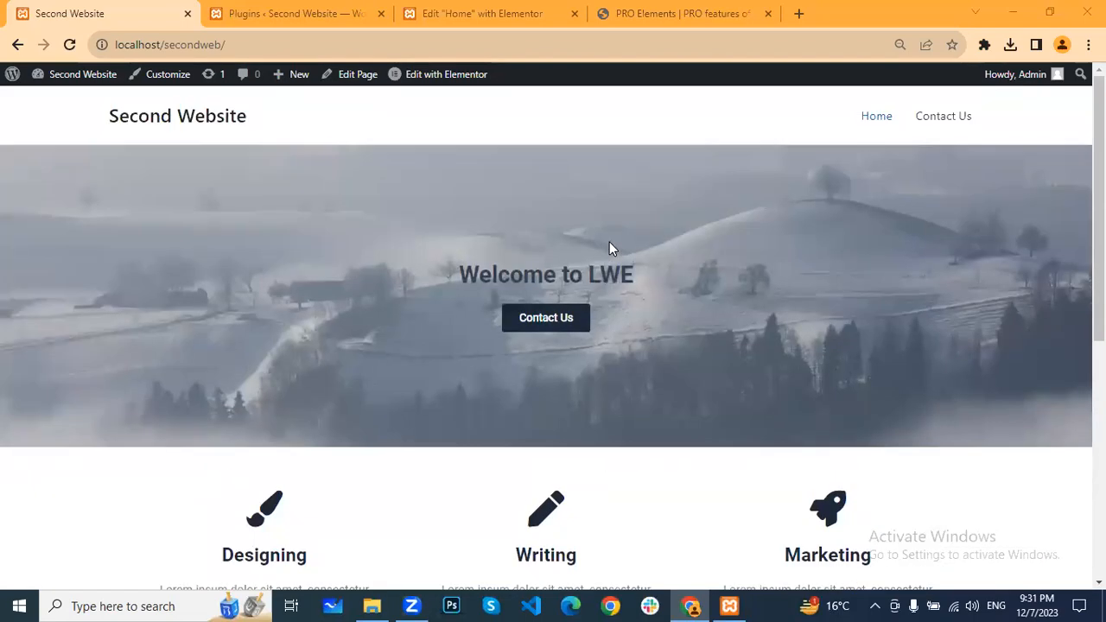
scroll(609, 243, "down", 1)
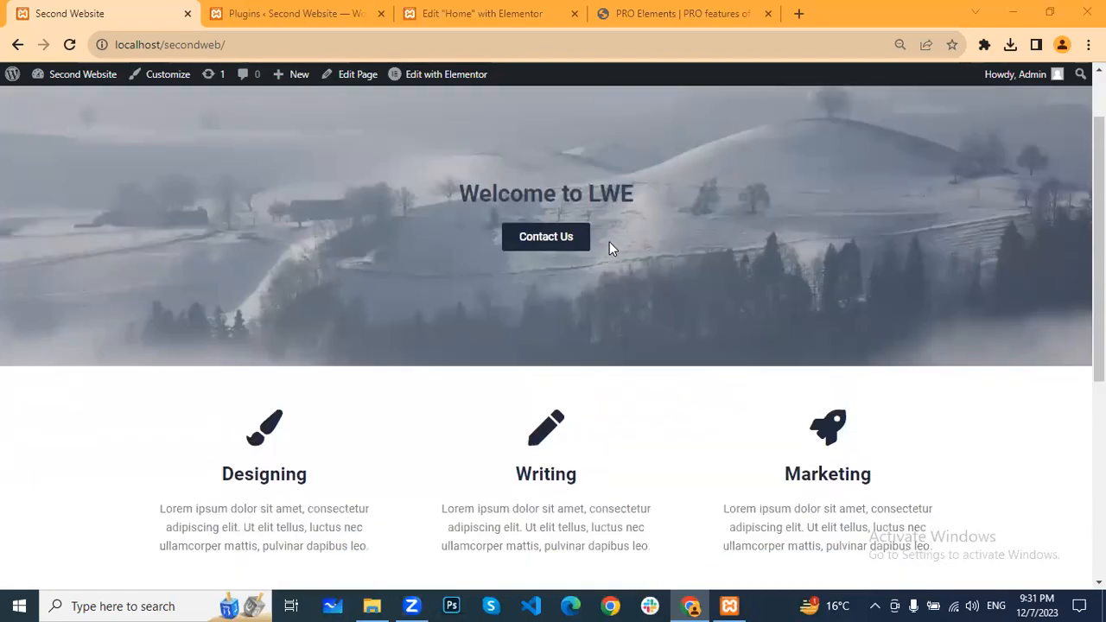